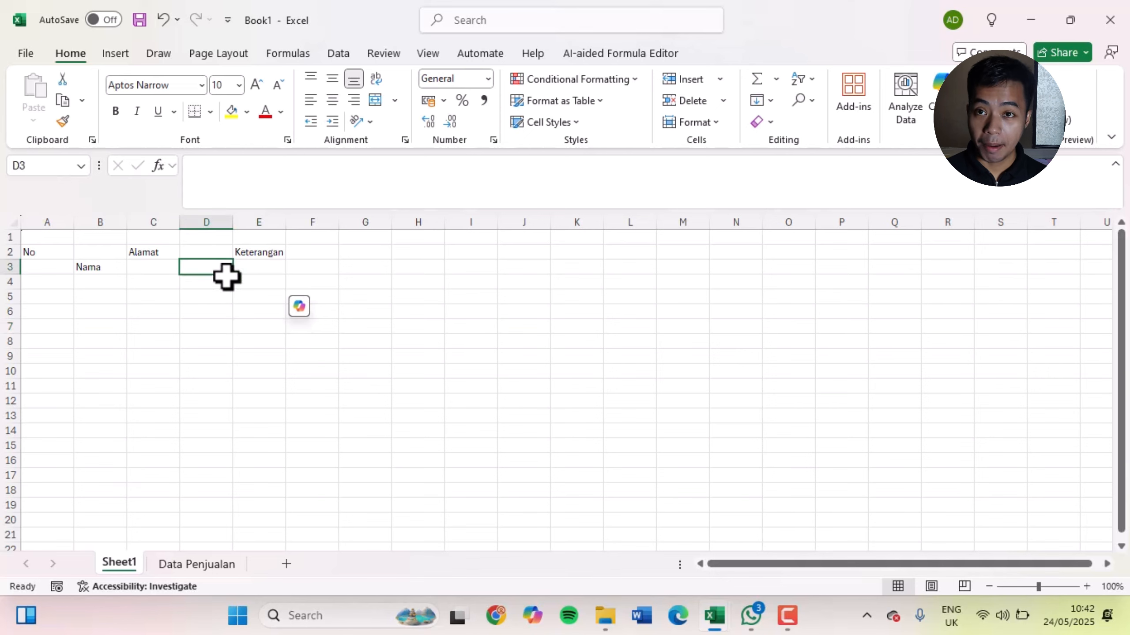
{"action": "left_click", "coordinate": [494, 434]}
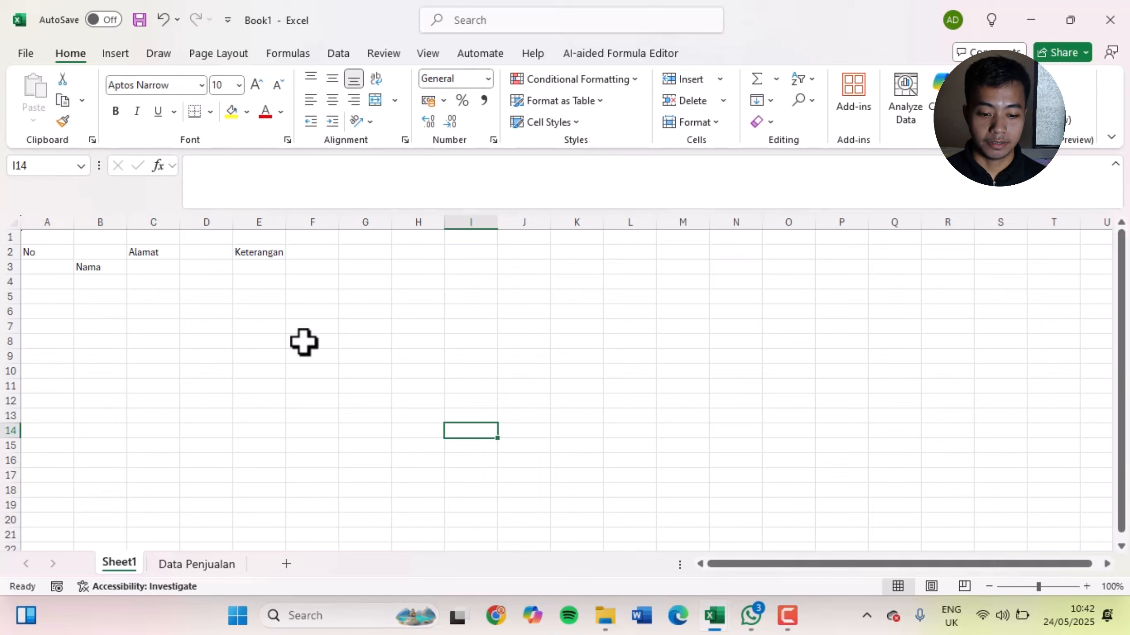
{"action": "left_click_drag", "start_coordinate": [312, 327], "coordinate": [318, 335]}
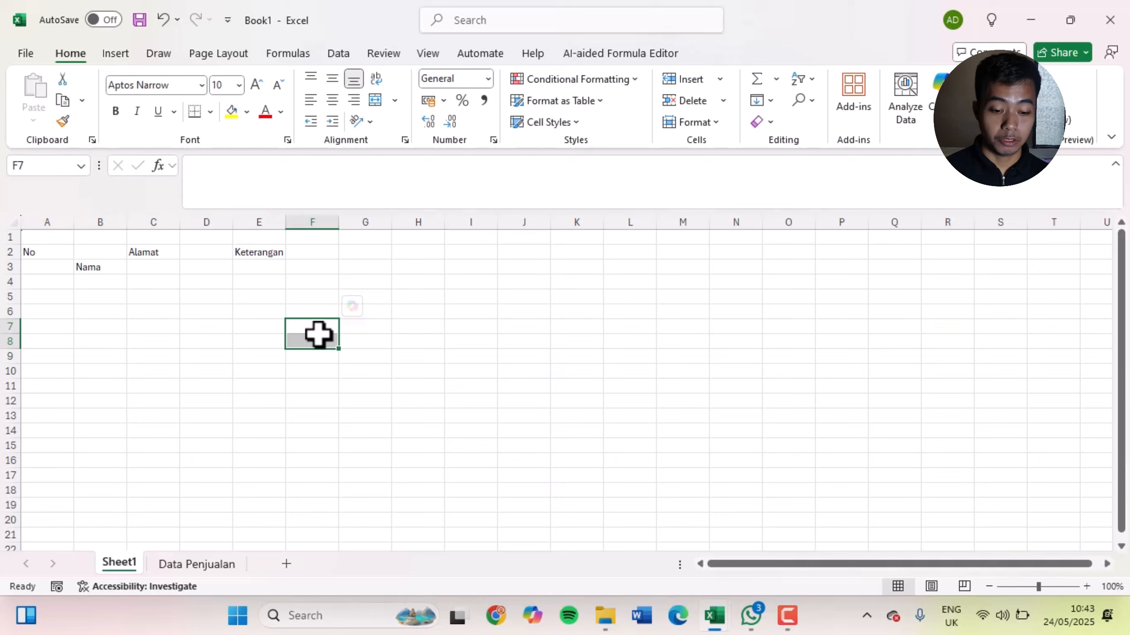
{"action": "left_click", "coordinate": [203, 285]}
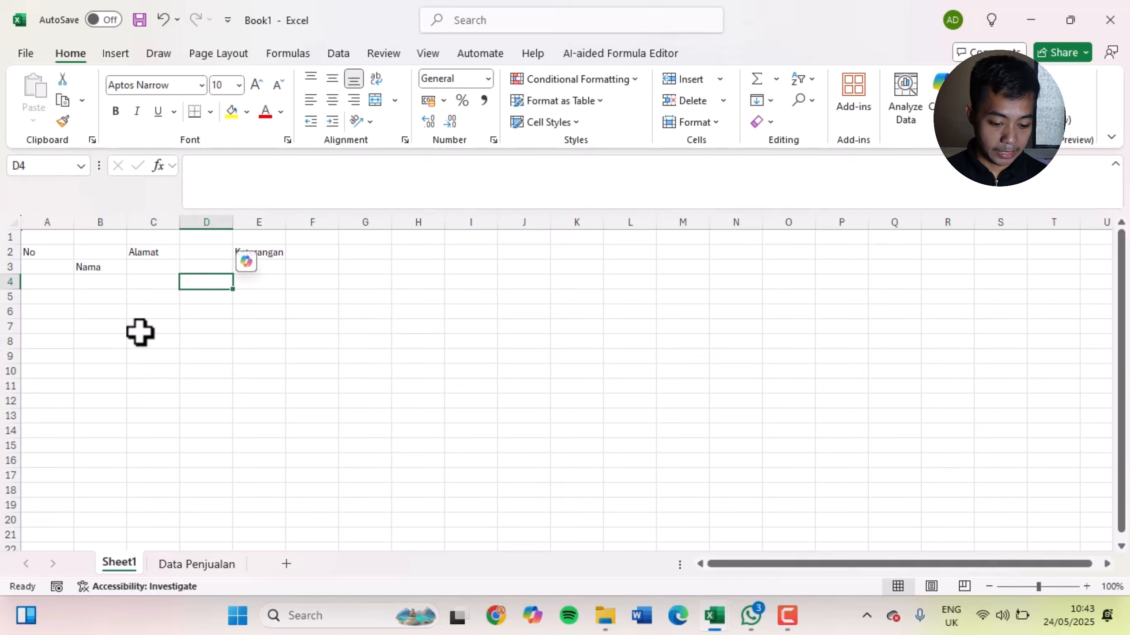
{"action": "left_click", "coordinate": [163, 352]}
Examine the placement of the No, Nama, Alamat and Keterangan headings and the empty cell above Nama
{"action": "left_click", "coordinate": [60, 249]}
{"action": "left_click", "coordinate": [103, 270]}
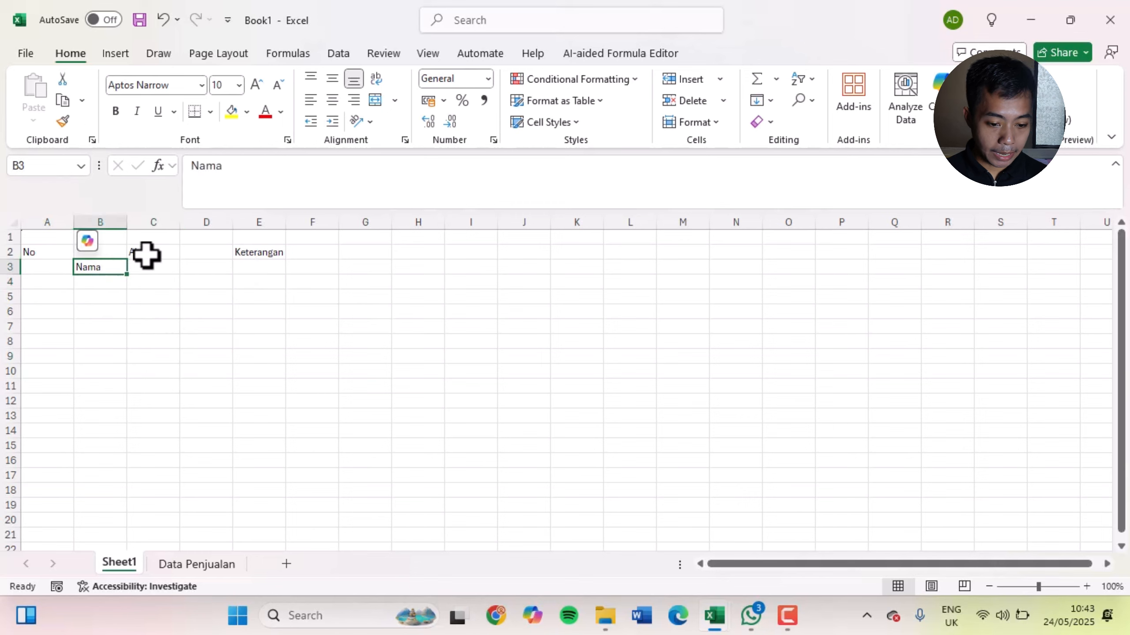
{"action": "left_click", "coordinate": [147, 255]}
{"action": "left_click", "coordinate": [252, 255]}
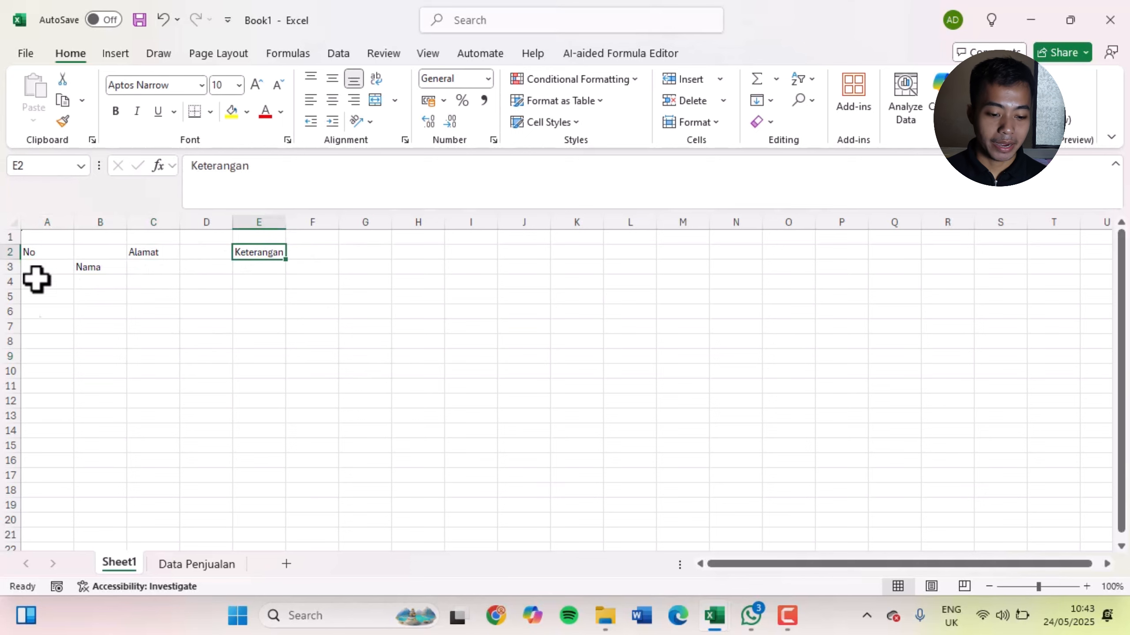
{"action": "left_click", "coordinate": [196, 314]}
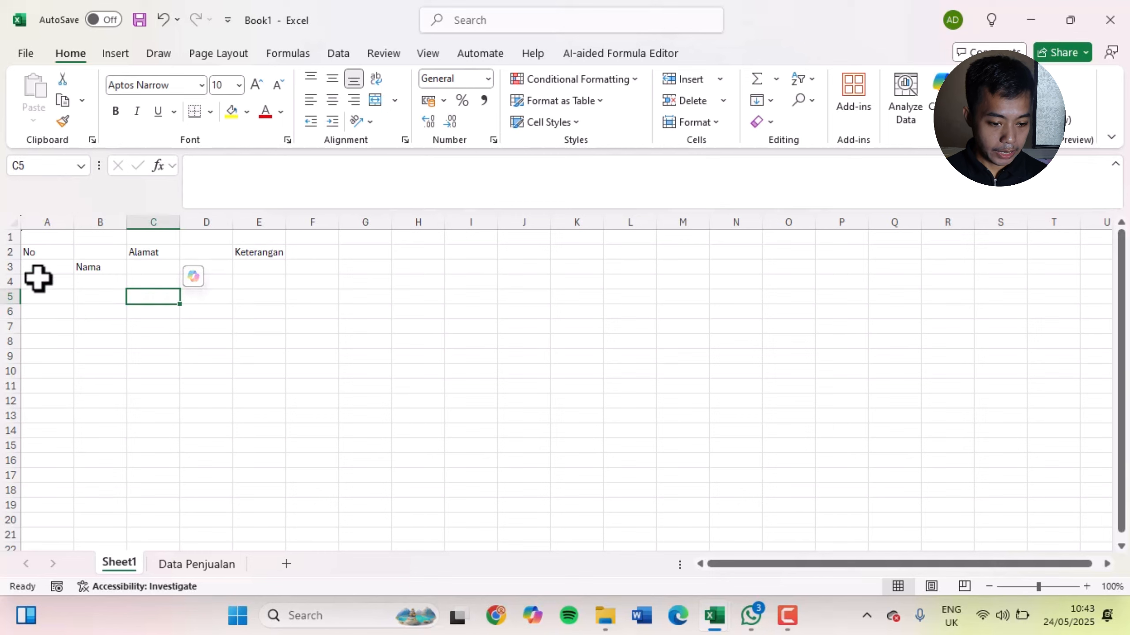
{"action": "left_click", "coordinate": [43, 250]}
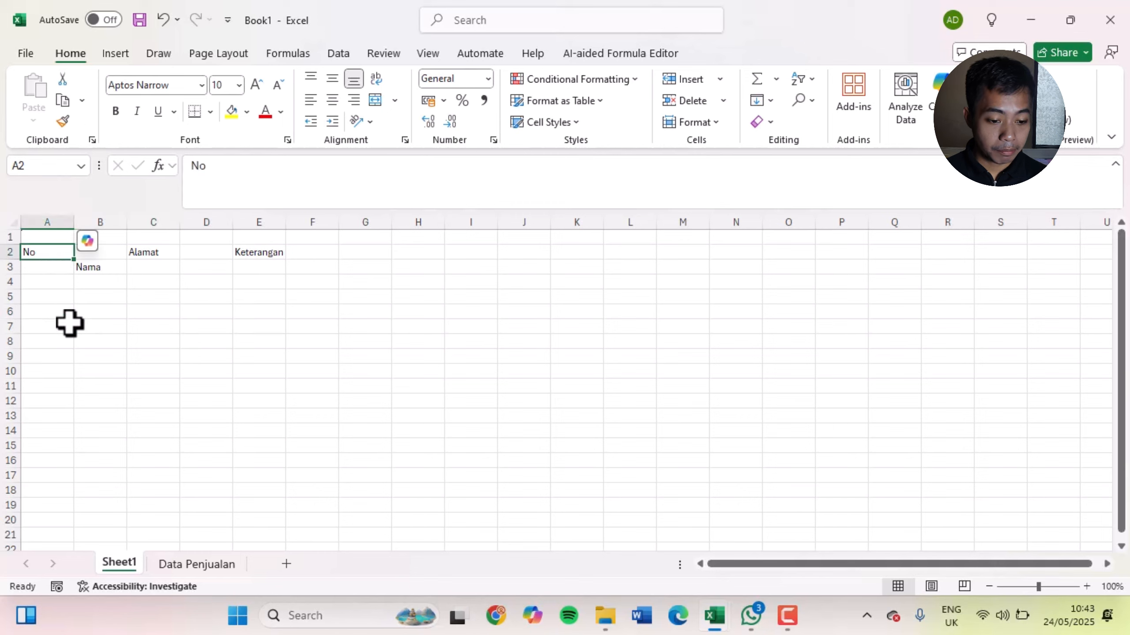
{"action": "left_click", "coordinate": [134, 341]}
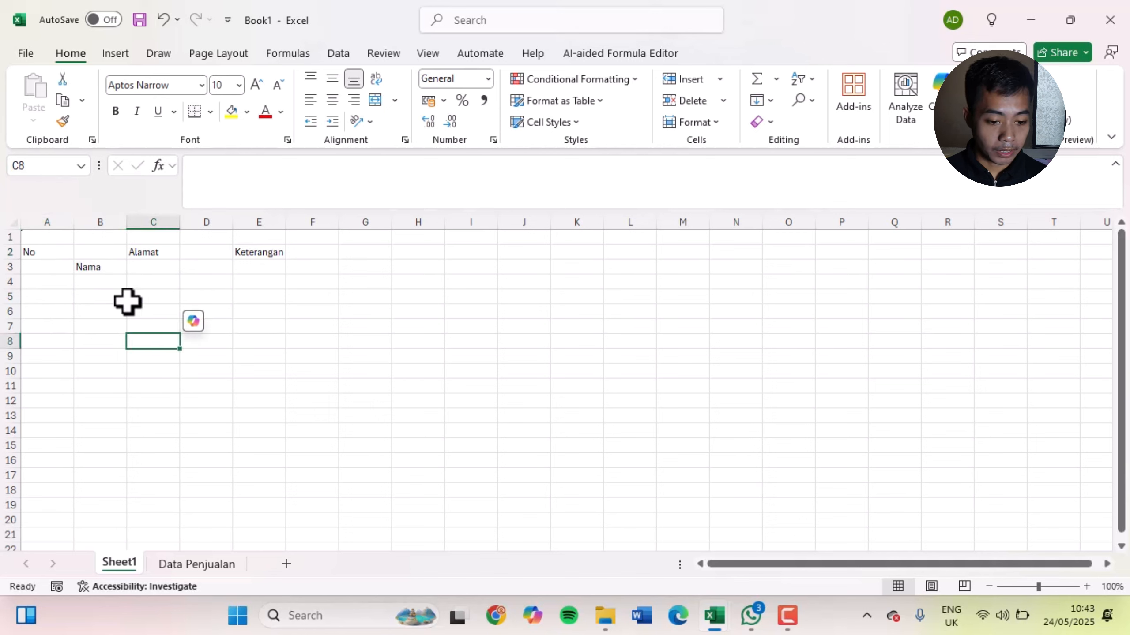
{"action": "left_click", "coordinate": [111, 266]}
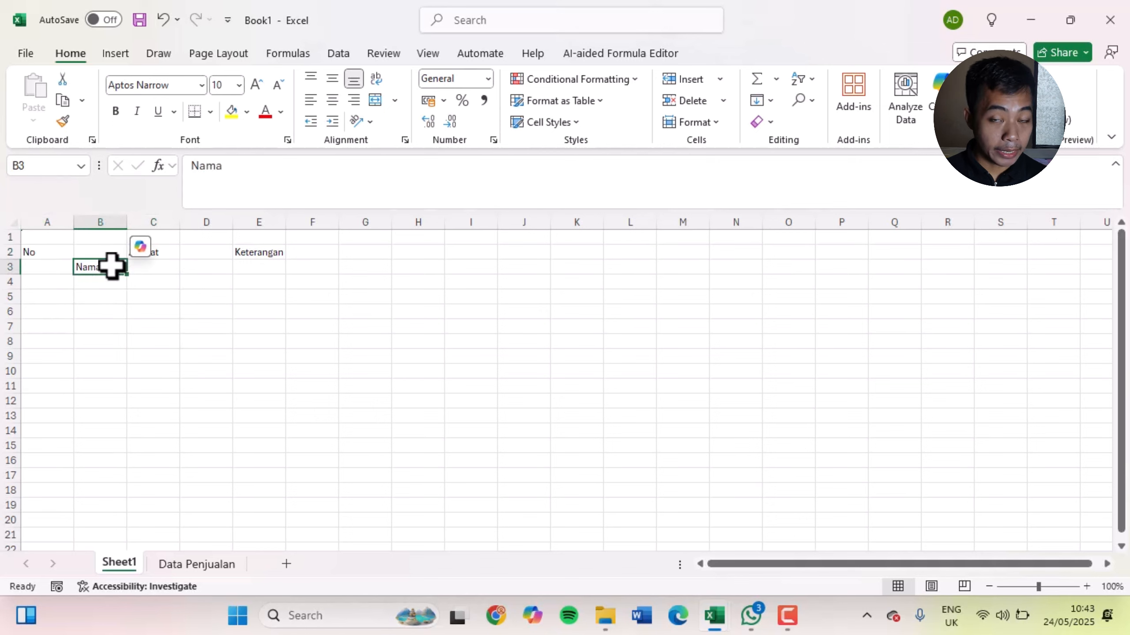
{"action": "left_click", "coordinate": [207, 327]}
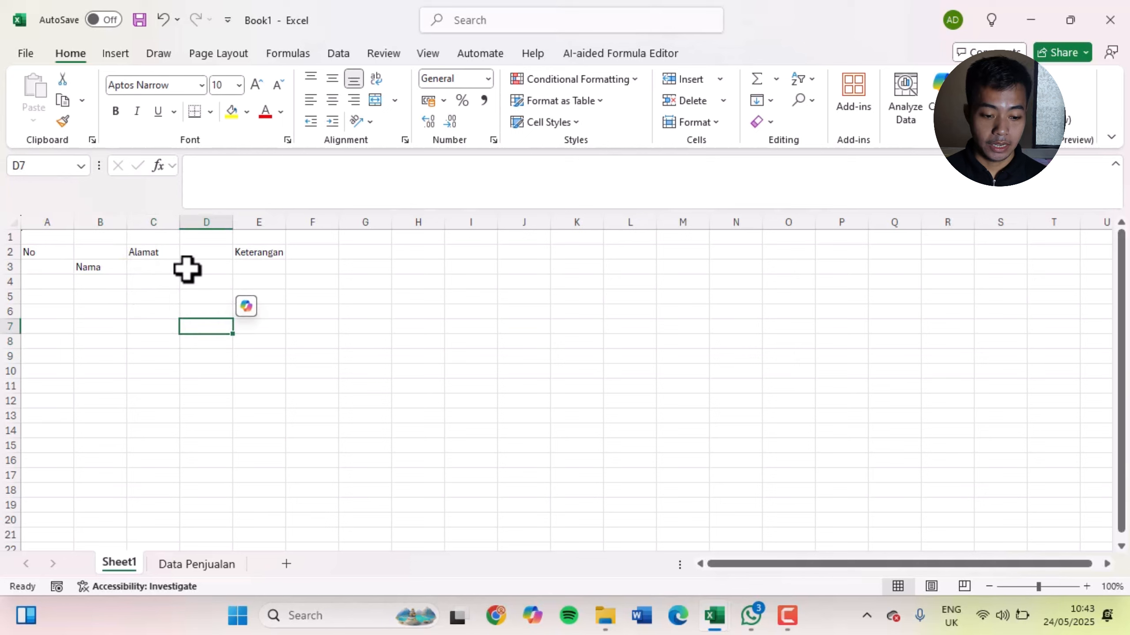
{"action": "left_click", "coordinate": [151, 252]}
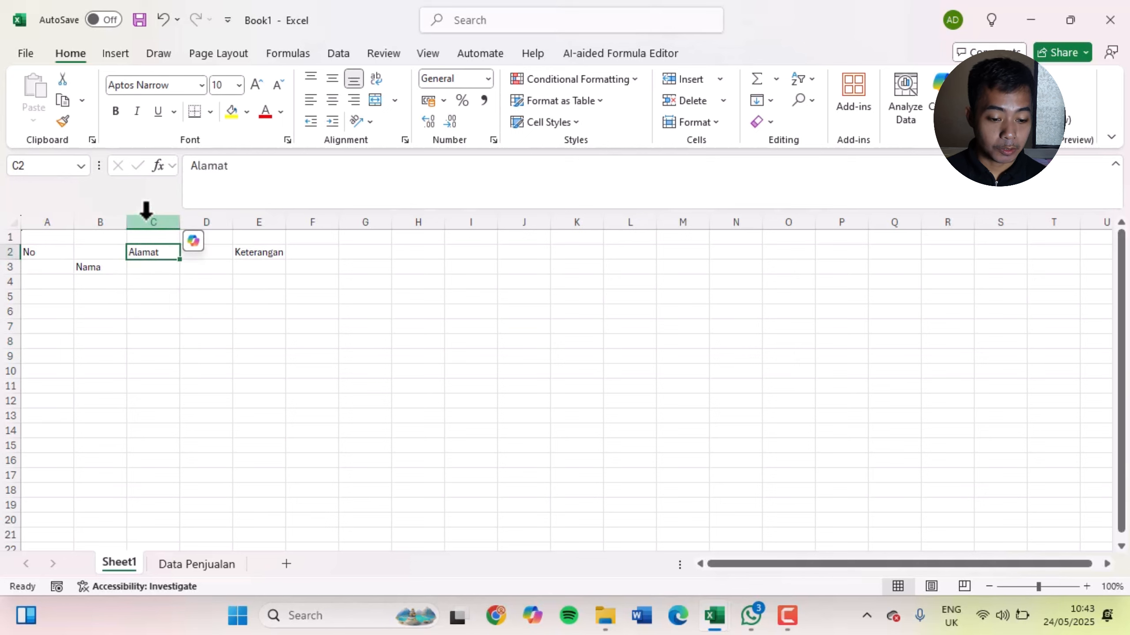
{"action": "left_click", "coordinate": [145, 284]}
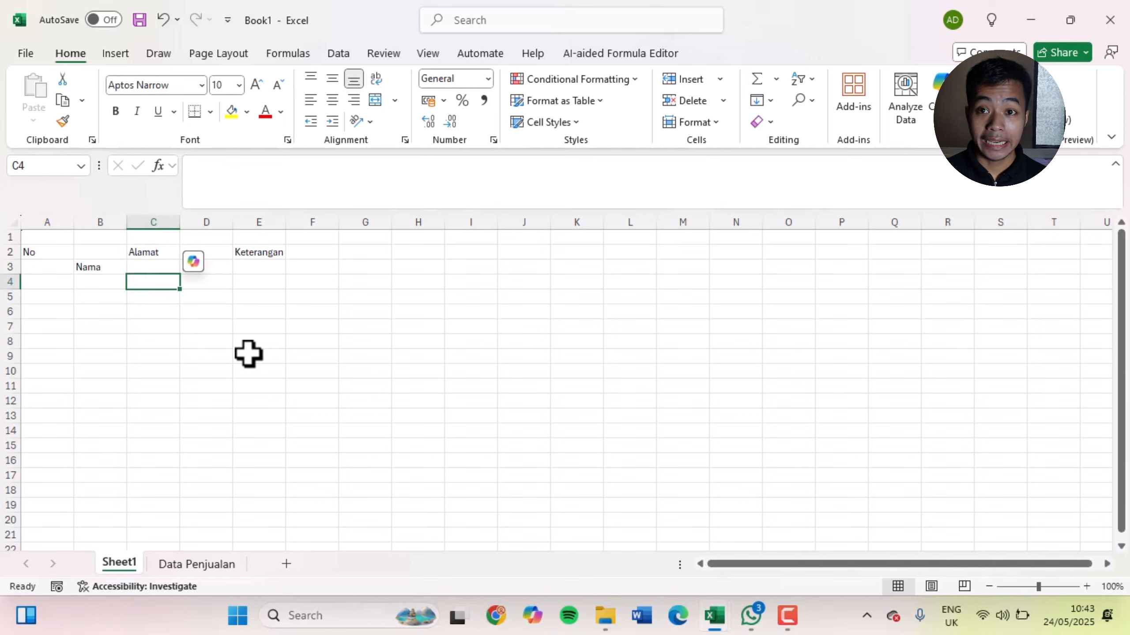
{"action": "left_click", "coordinate": [260, 366]}
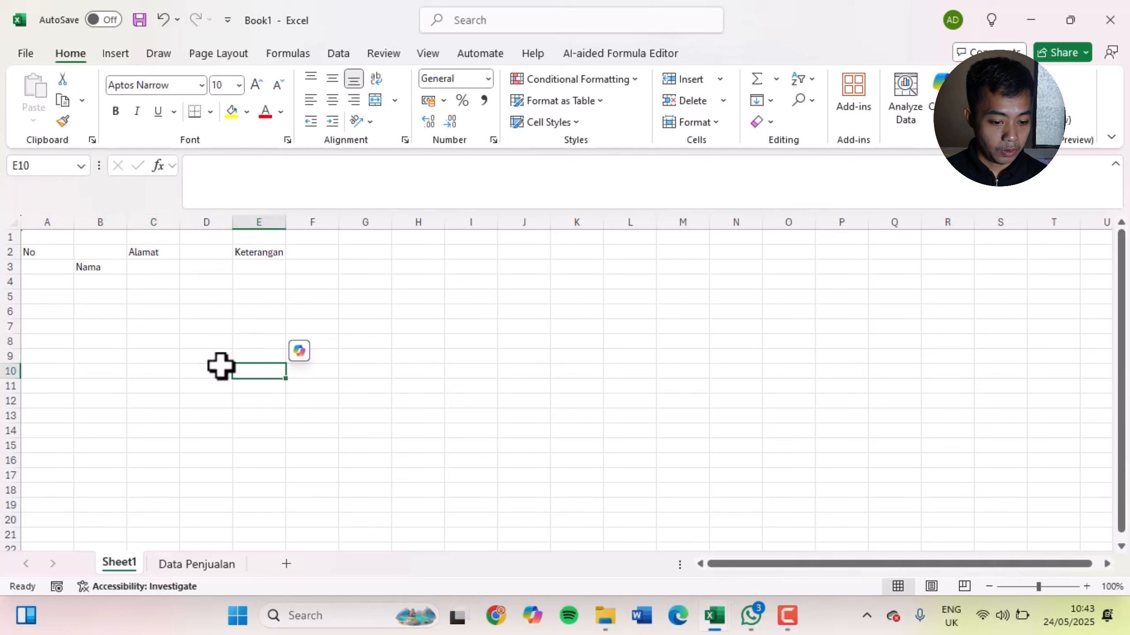
{"action": "left_click", "coordinate": [103, 281]}
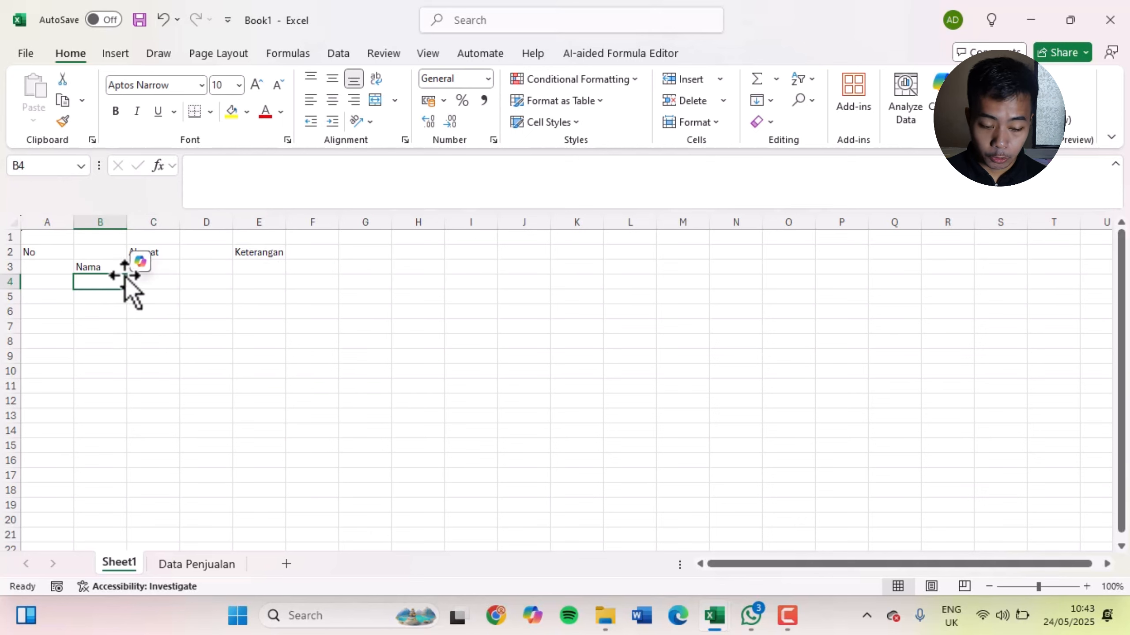
{"action": "left_click", "coordinate": [97, 267]}
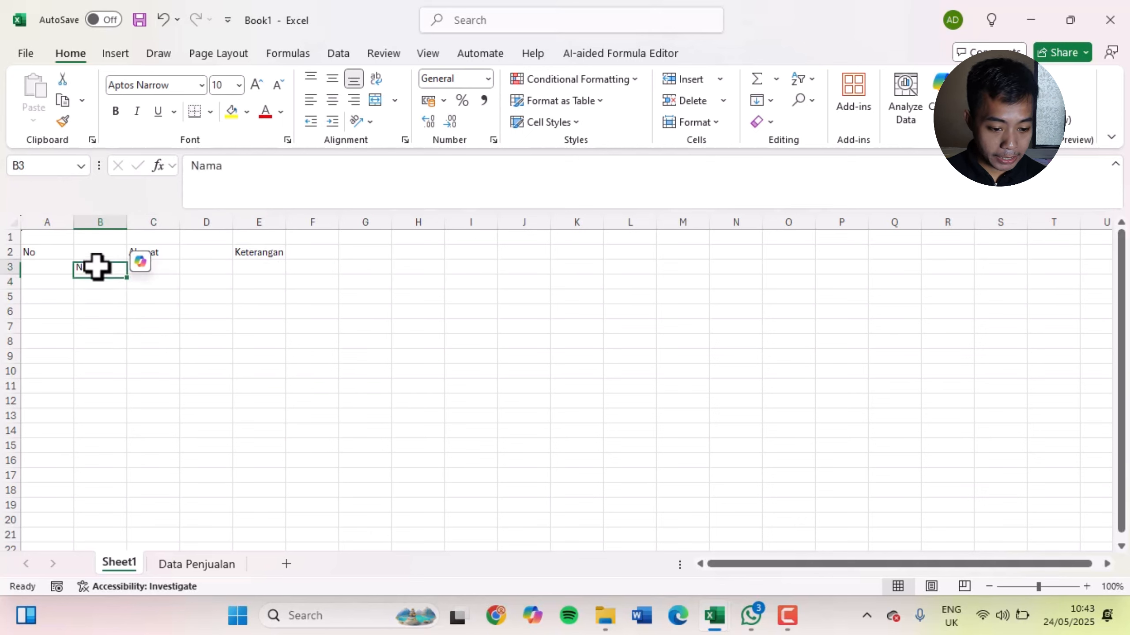
{"action": "left_click", "coordinate": [108, 247]}
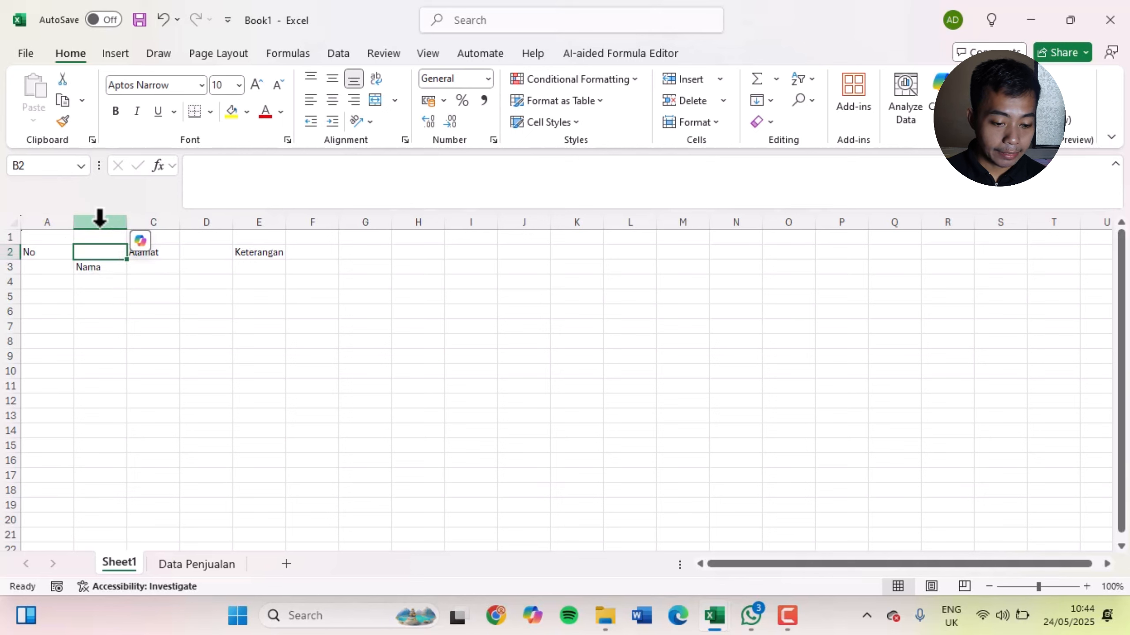
{"action": "left_click", "coordinate": [89, 268]}
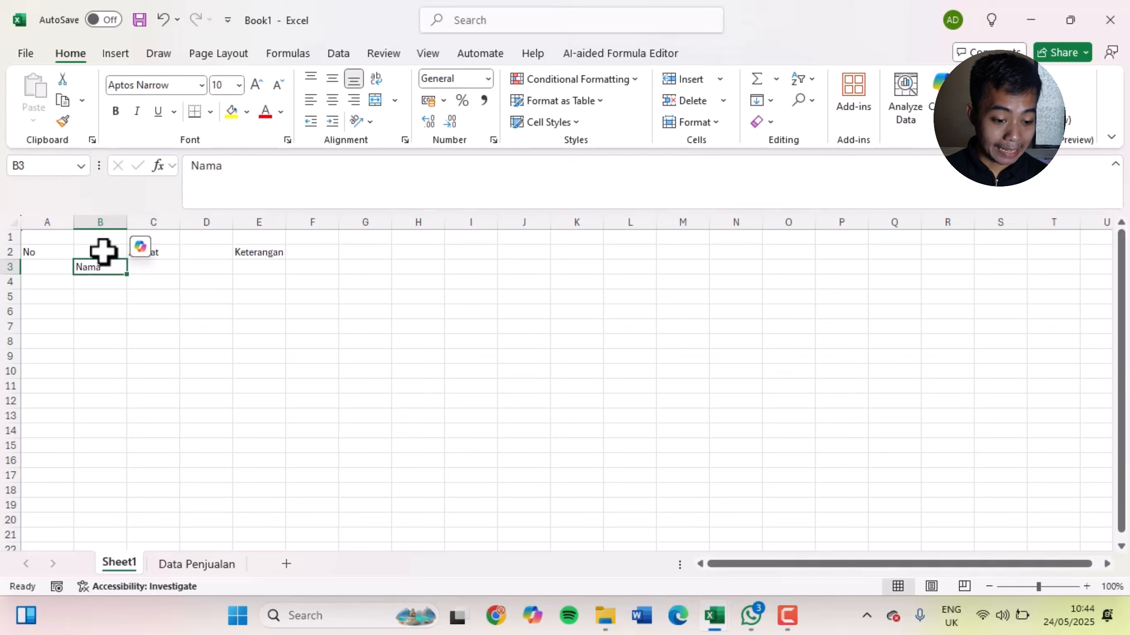
Delete the empty cell B2 above the Nama heading, using the option to shift cells up
{"action": "left_click", "coordinate": [98, 250]}
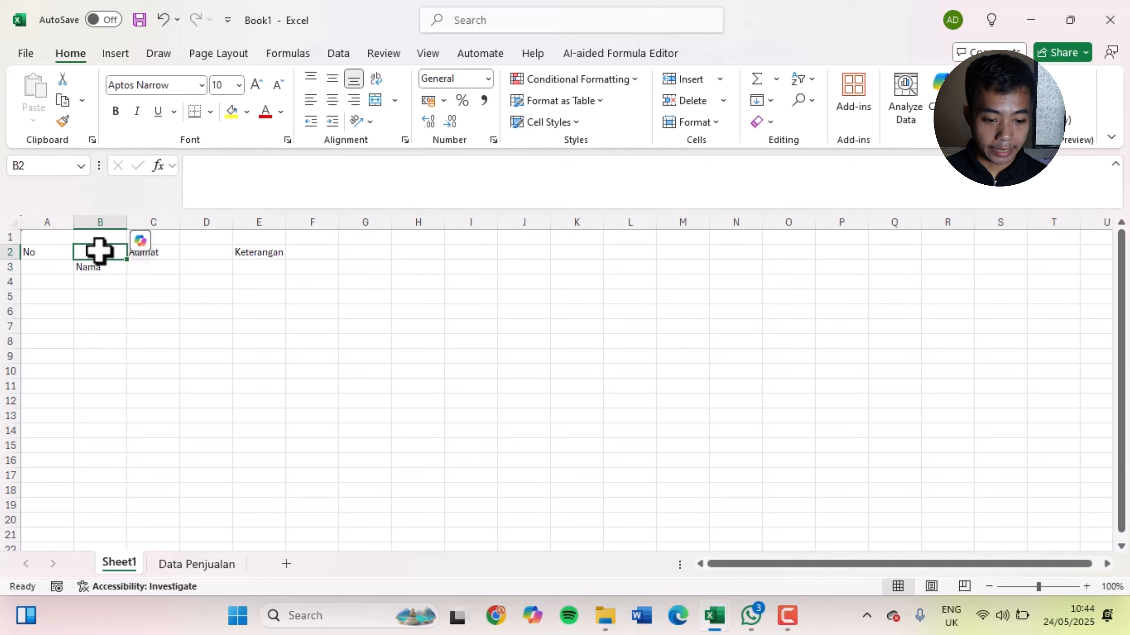
{"action": "right_click", "coordinate": [99, 251]}
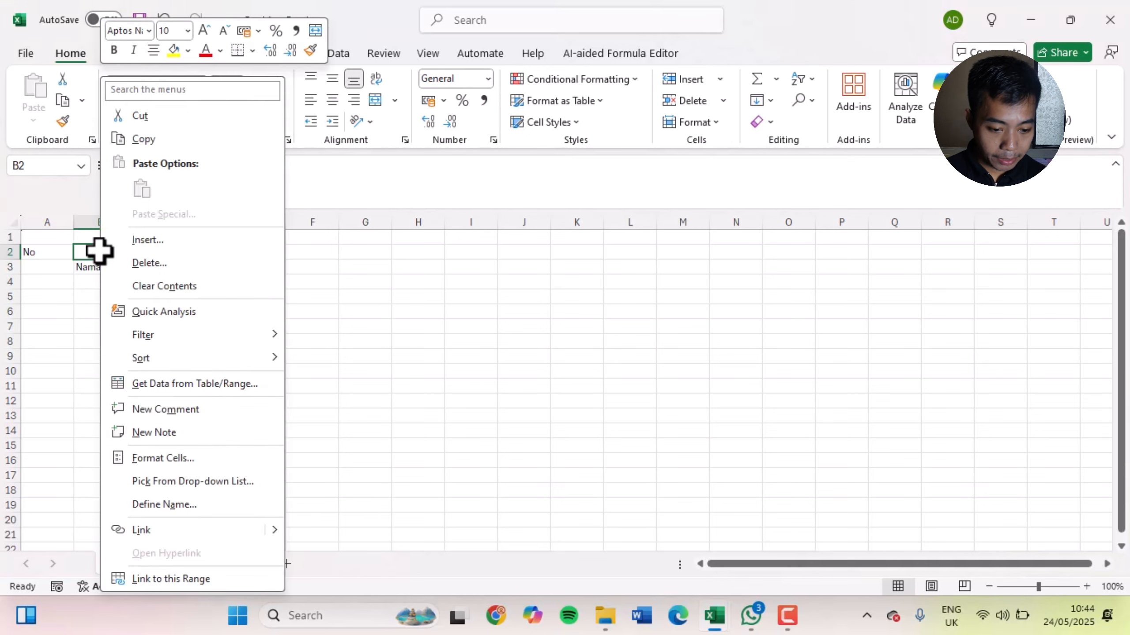
{"action": "left_click", "coordinate": [149, 262]}
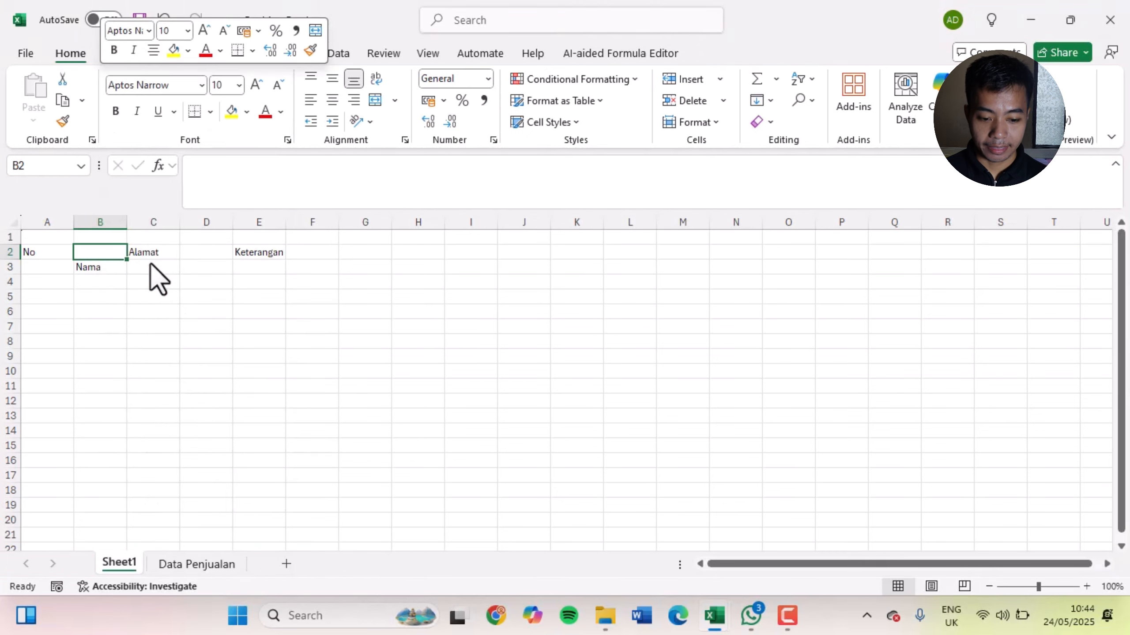
{"action": "left_click_drag", "start_coordinate": [136, 220], "coordinate": [460, 232]}
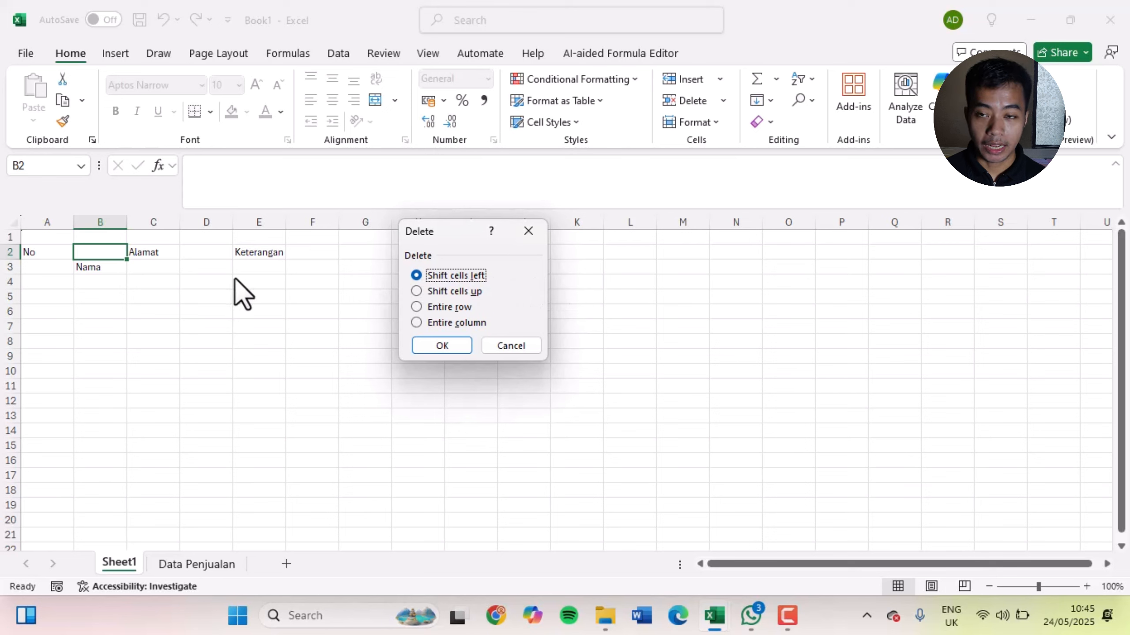
{"action": "left_click", "coordinate": [454, 291]}
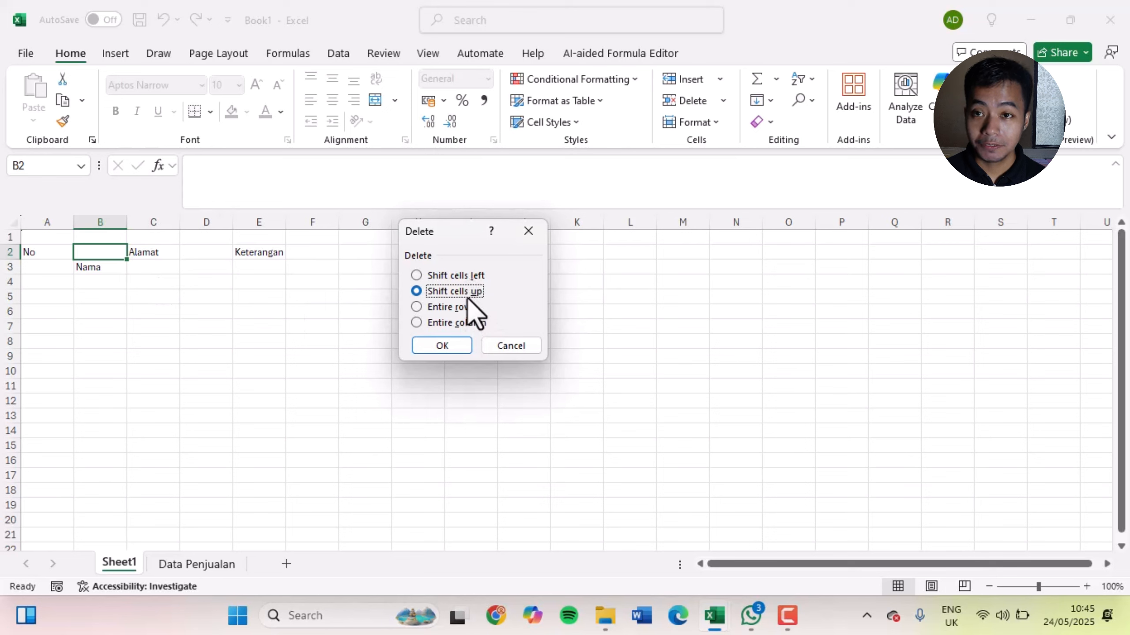
{"action": "left_click", "coordinate": [460, 344]}
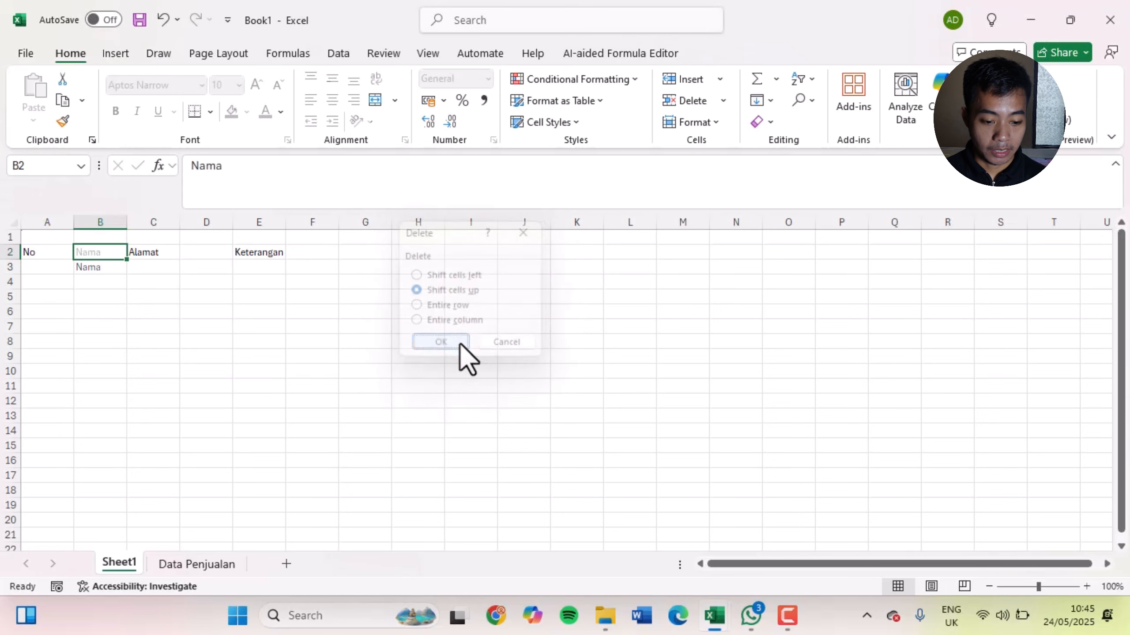
{"action": "left_click", "coordinate": [461, 341]}
Delete the empty cell D2 between Alamat and Keterangan, shifting the remaining cells left
{"action": "left_click", "coordinate": [223, 257]}
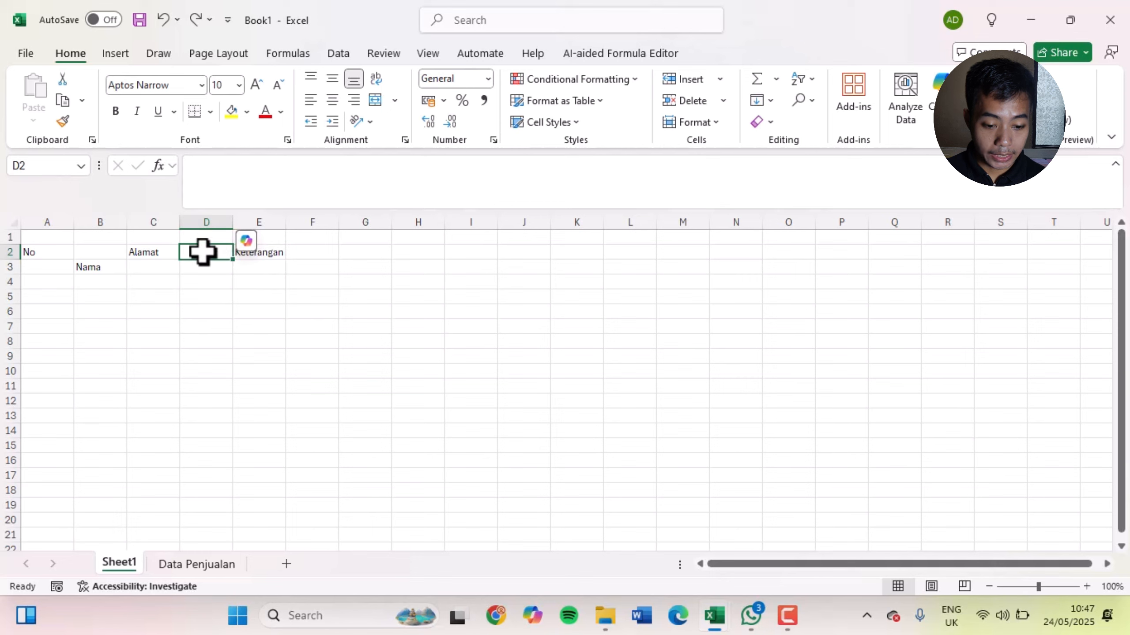
{"action": "left_click", "coordinate": [273, 252]}
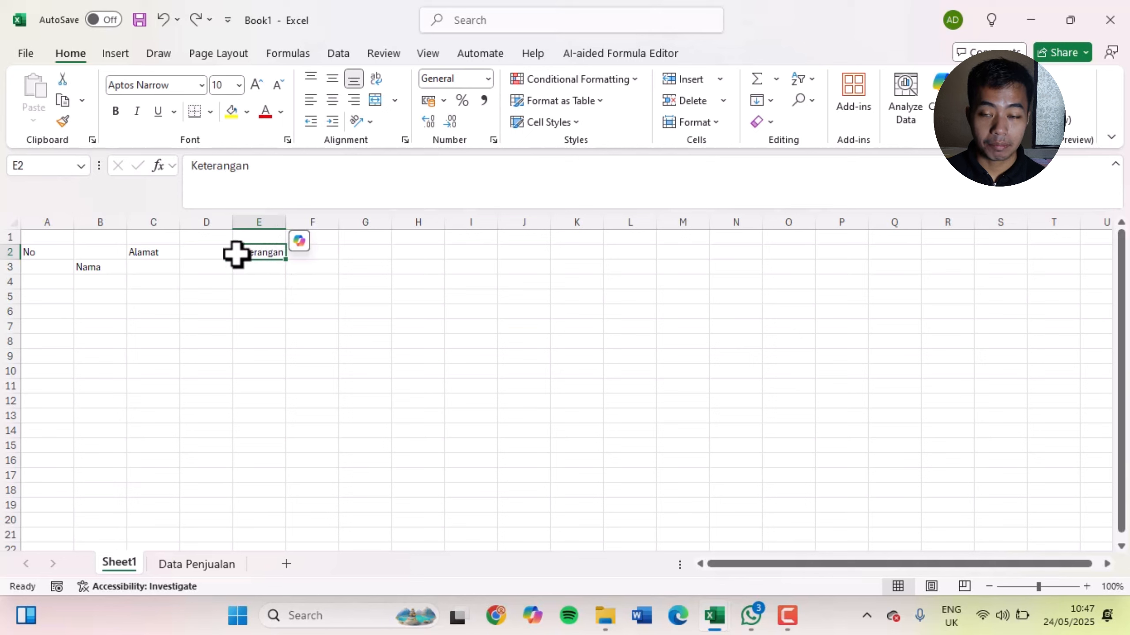
{"action": "left_click", "coordinate": [208, 250]}
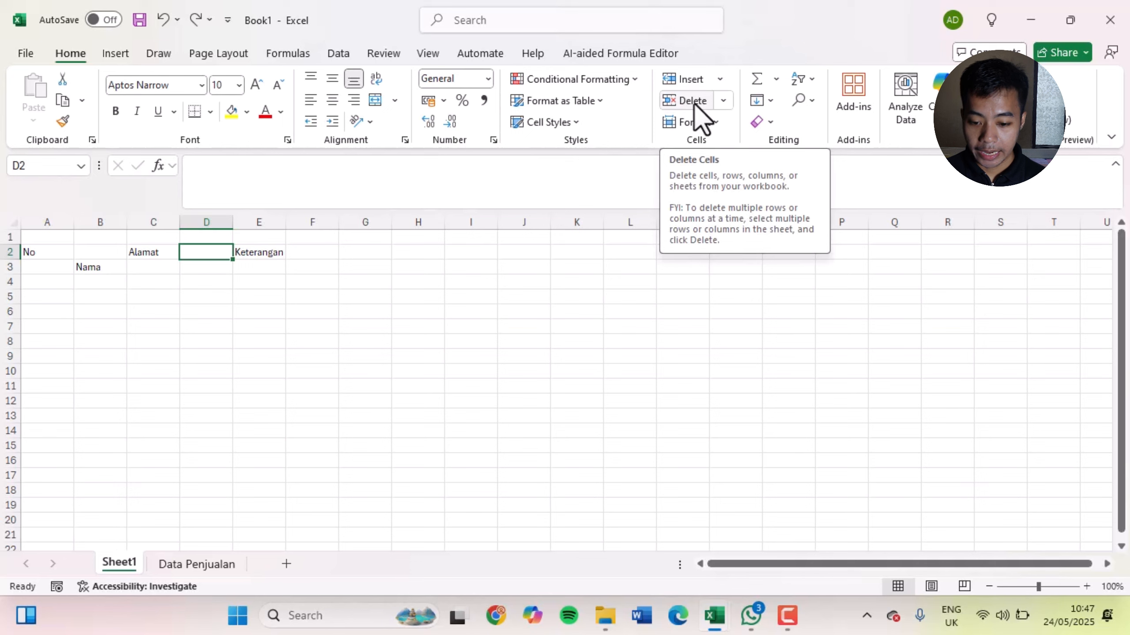
{"action": "left_click", "coordinate": [723, 101]}
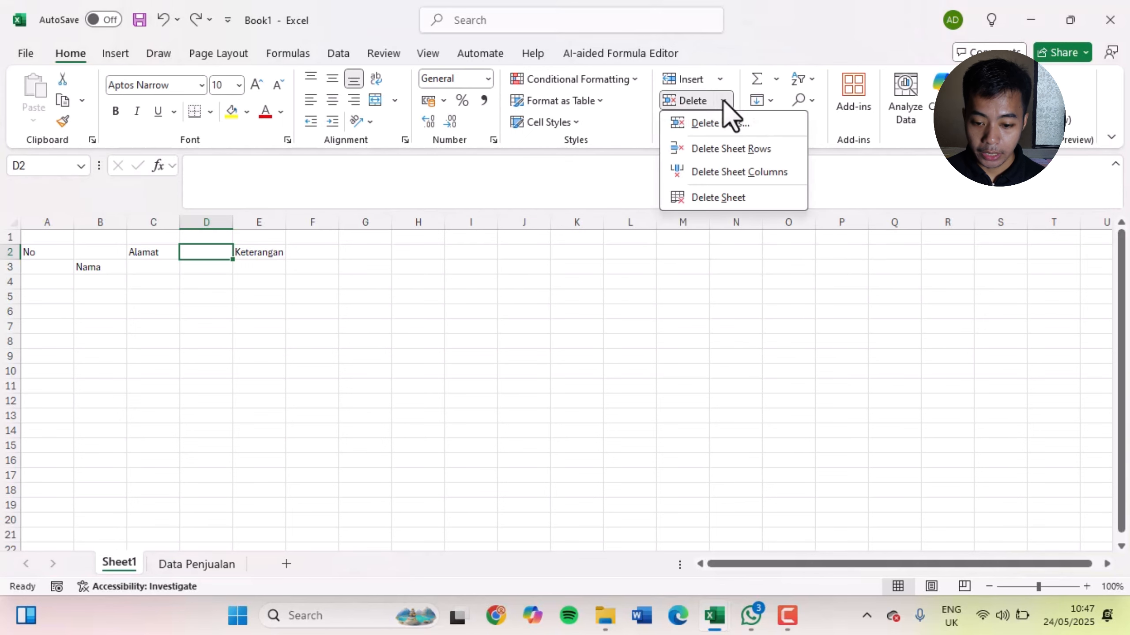
{"action": "left_click", "coordinate": [722, 126]}
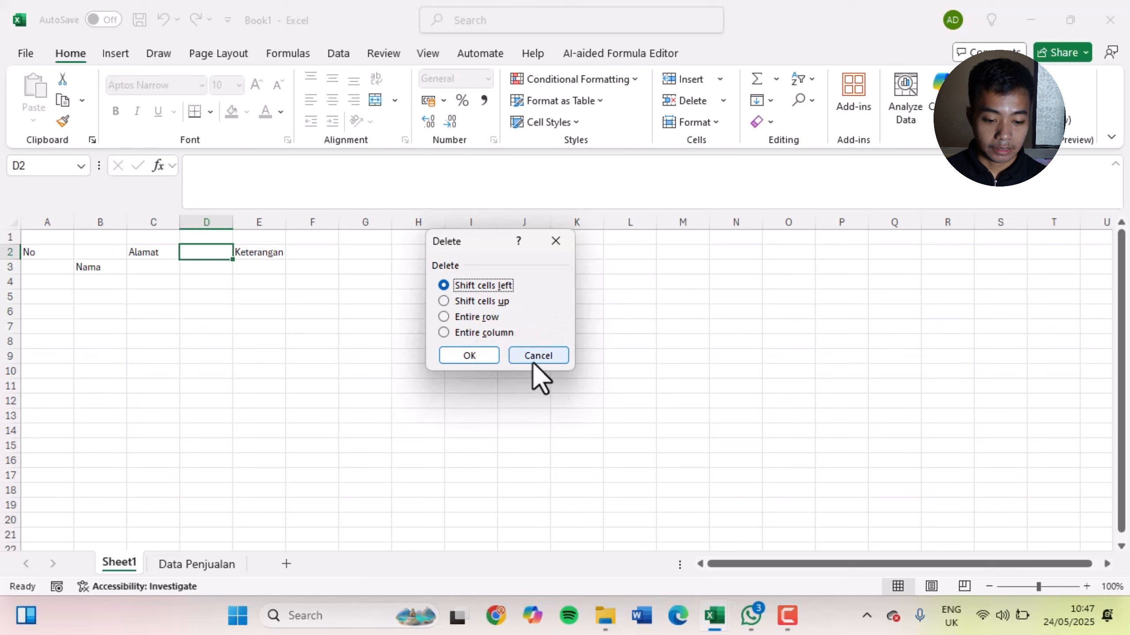
{"action": "left_click", "coordinate": [477, 357]}
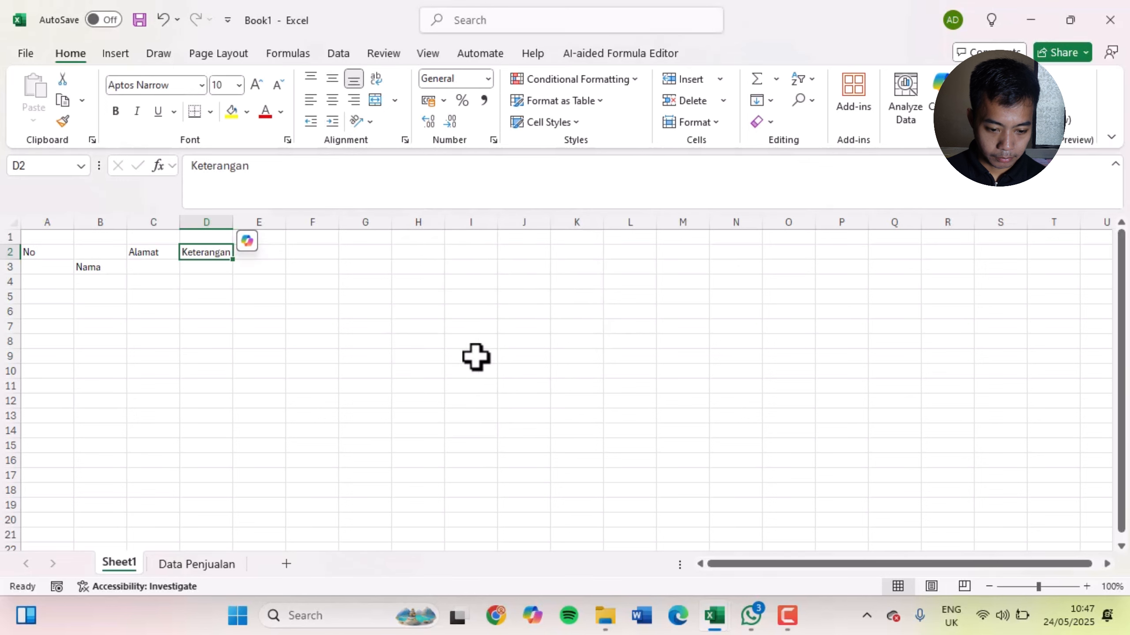
{"action": "left_click", "coordinate": [441, 373]}
{"action": "left_click", "coordinate": [277, 331]}
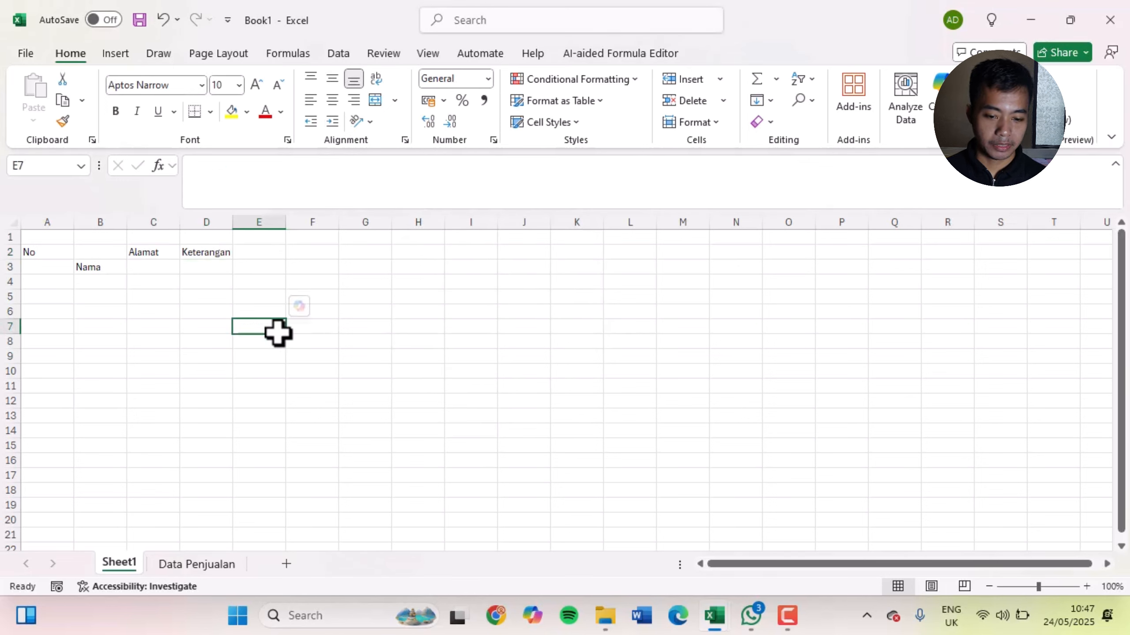
Delete the empty cell B2 above the Nama heading, shifting the cells below it up
{"action": "left_click", "coordinate": [101, 267]}
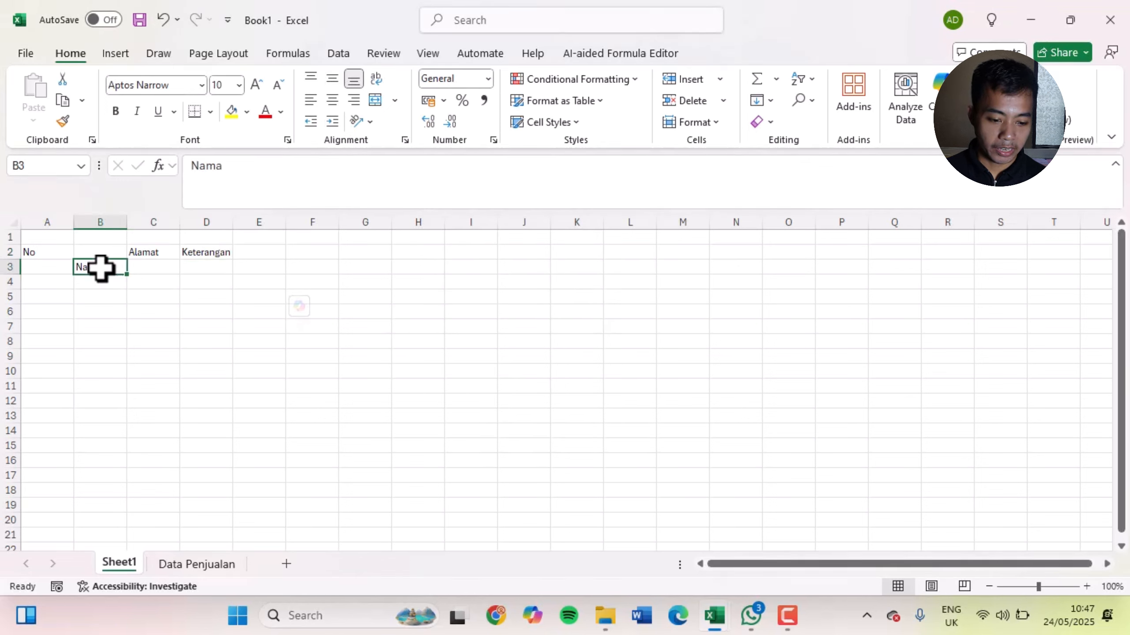
{"action": "left_click", "coordinate": [203, 267]}
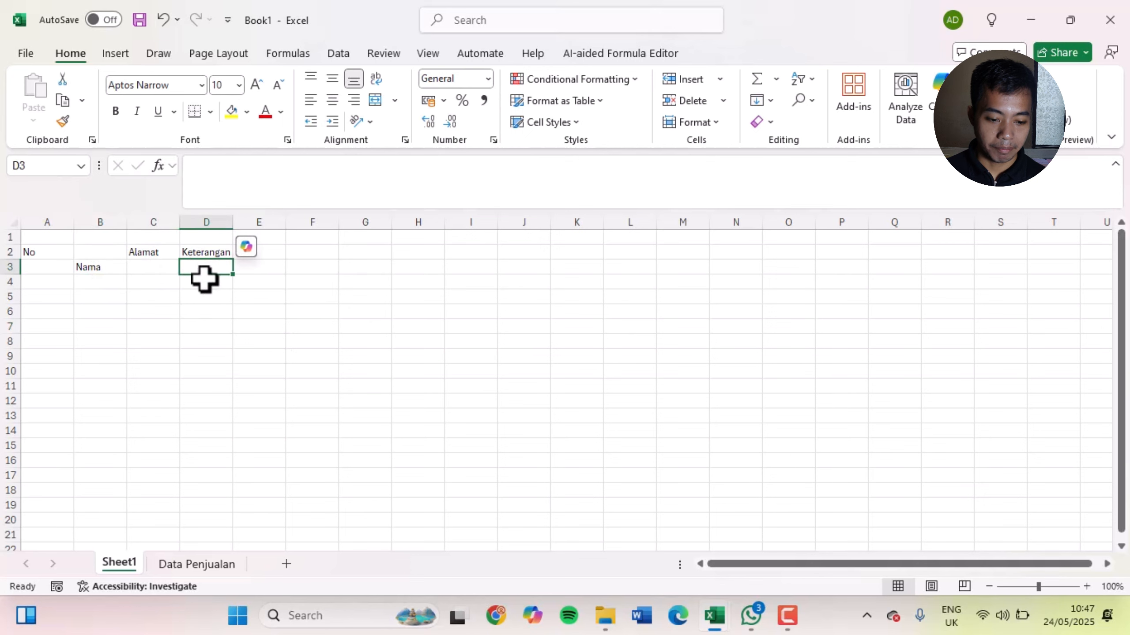
{"action": "left_click", "coordinate": [184, 329]}
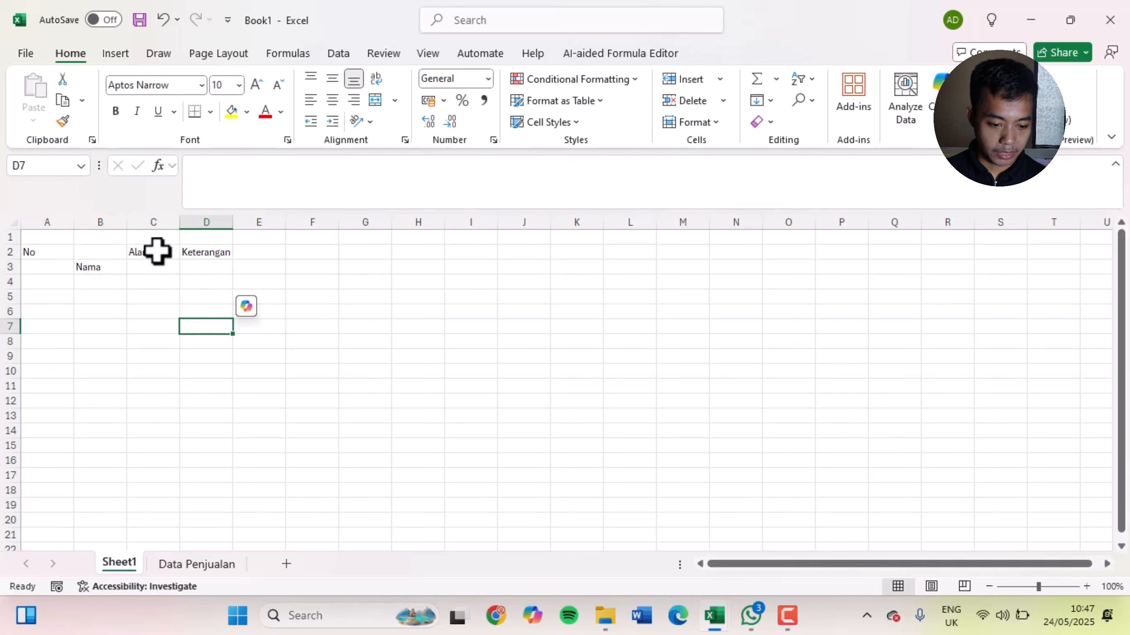
{"action": "right_click", "coordinate": [97, 254]}
{"action": "left_click", "coordinate": [151, 264]}
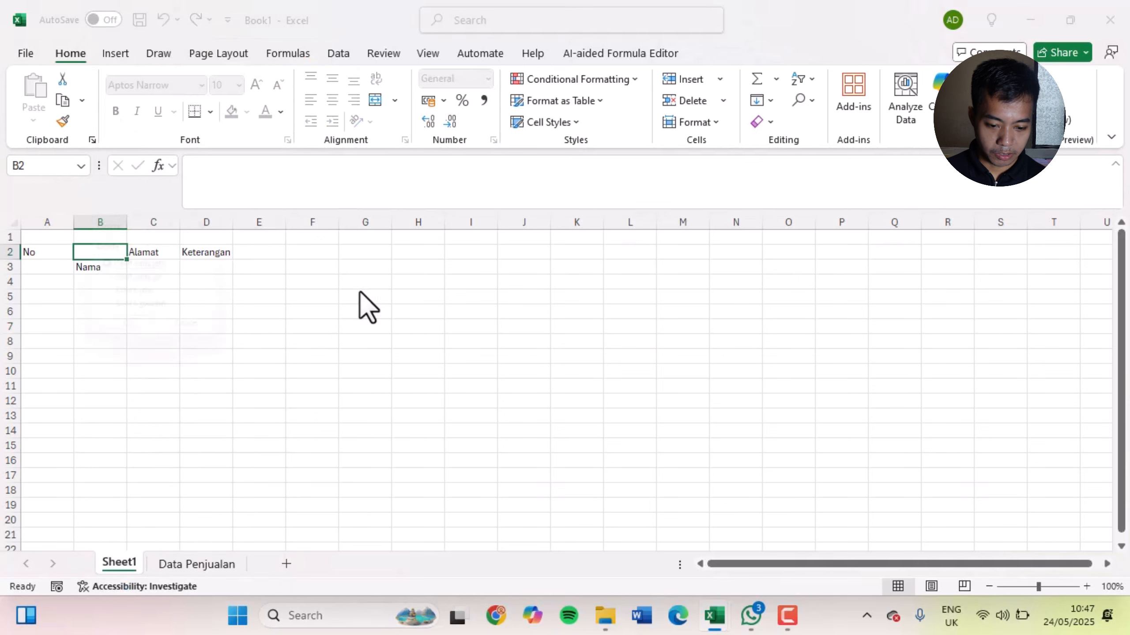
{"action": "left_click", "coordinate": [142, 281]}
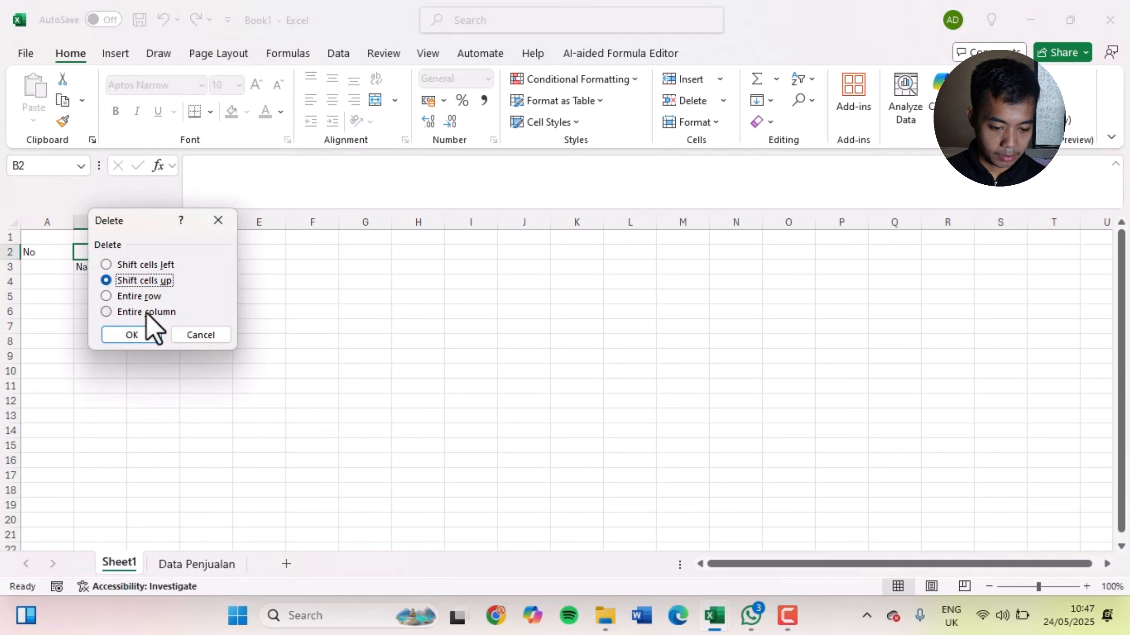
{"action": "left_click", "coordinate": [149, 333]}
{"action": "left_click", "coordinate": [344, 373]}
{"action": "left_click", "coordinate": [472, 341]}
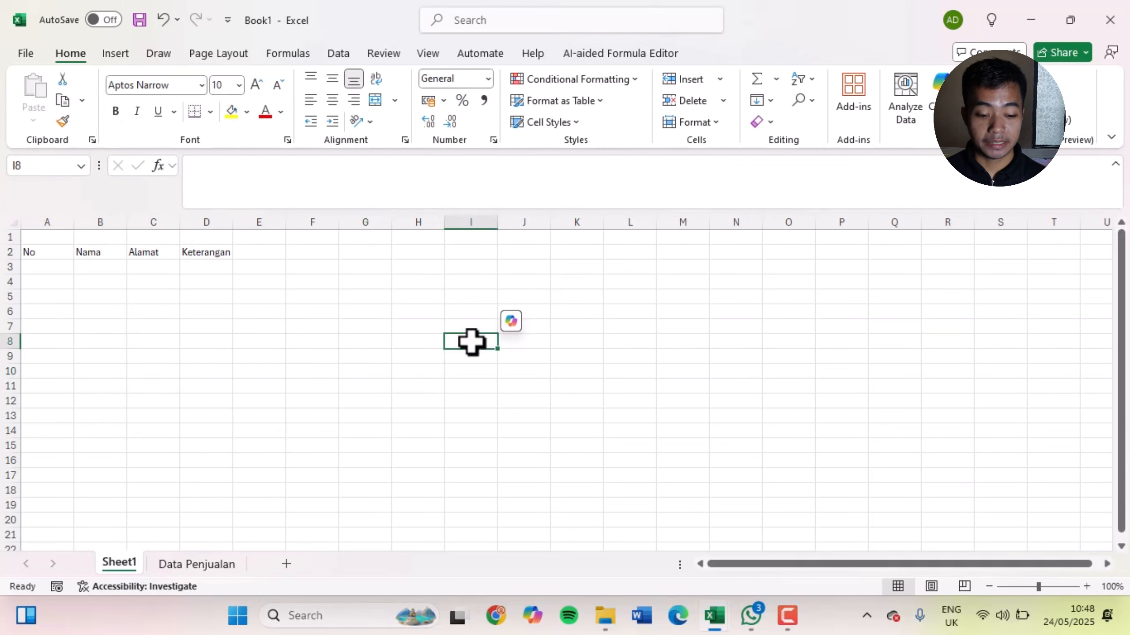
Undo the recent cell deletions around the Nama and Keterangan headings to restore the original layout
{"action": "left_click", "coordinate": [327, 327]}
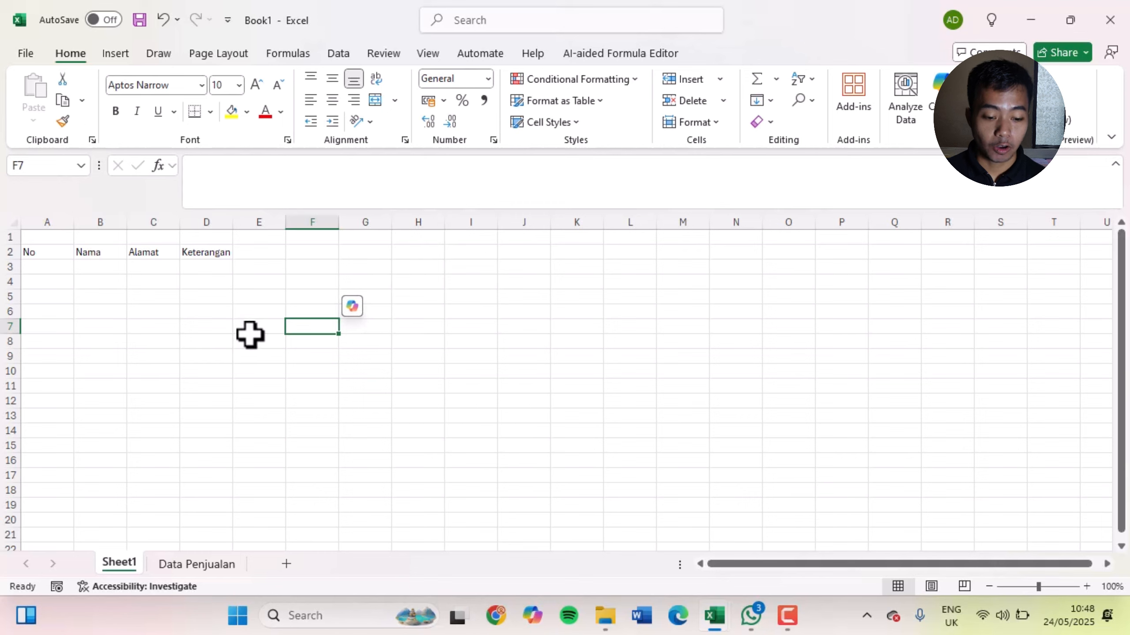
{"action": "key", "text": "ctrl+z"}
{"action": "key", "text": "ctrl+z"}
{"action": "key", "text": "ctrl+z"}
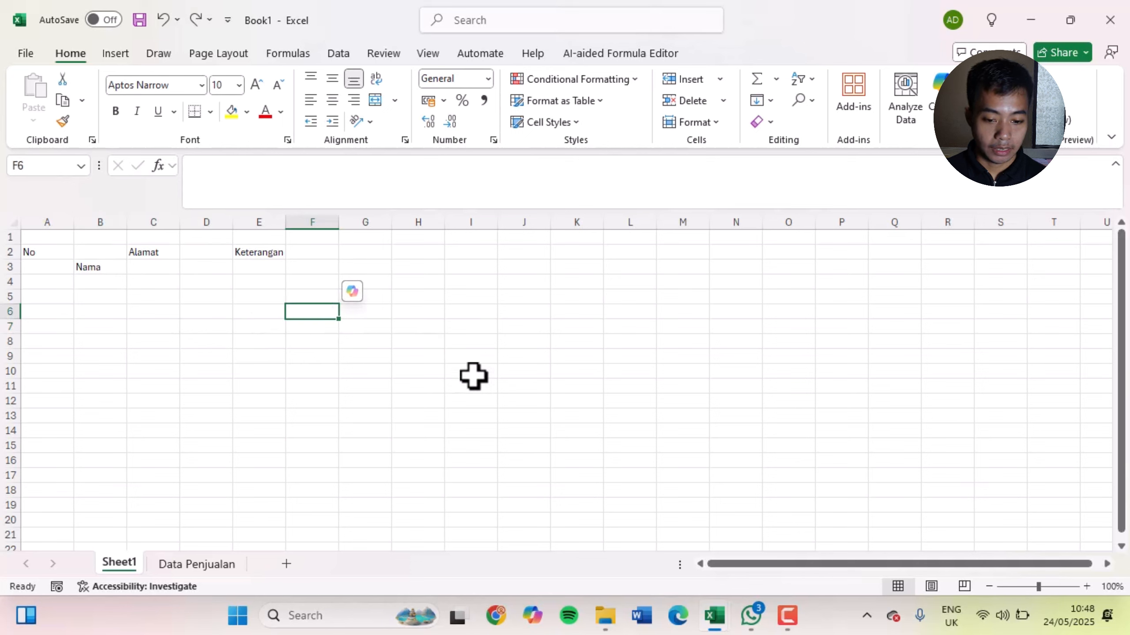
{"action": "left_click", "coordinate": [440, 388]}
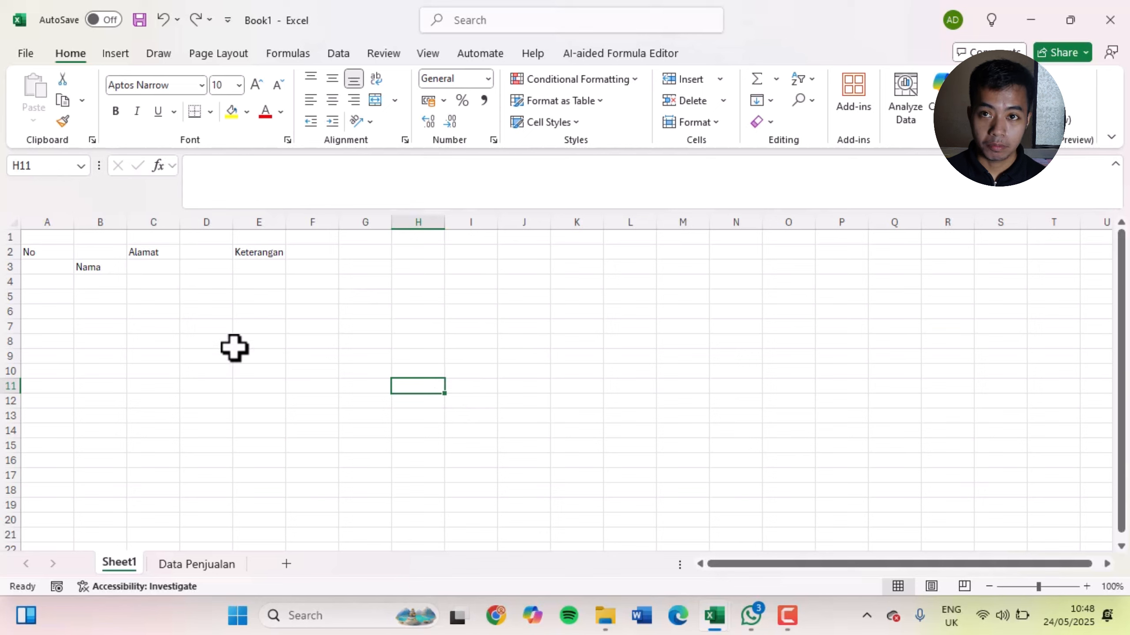
{"action": "left_click", "coordinate": [277, 346]}
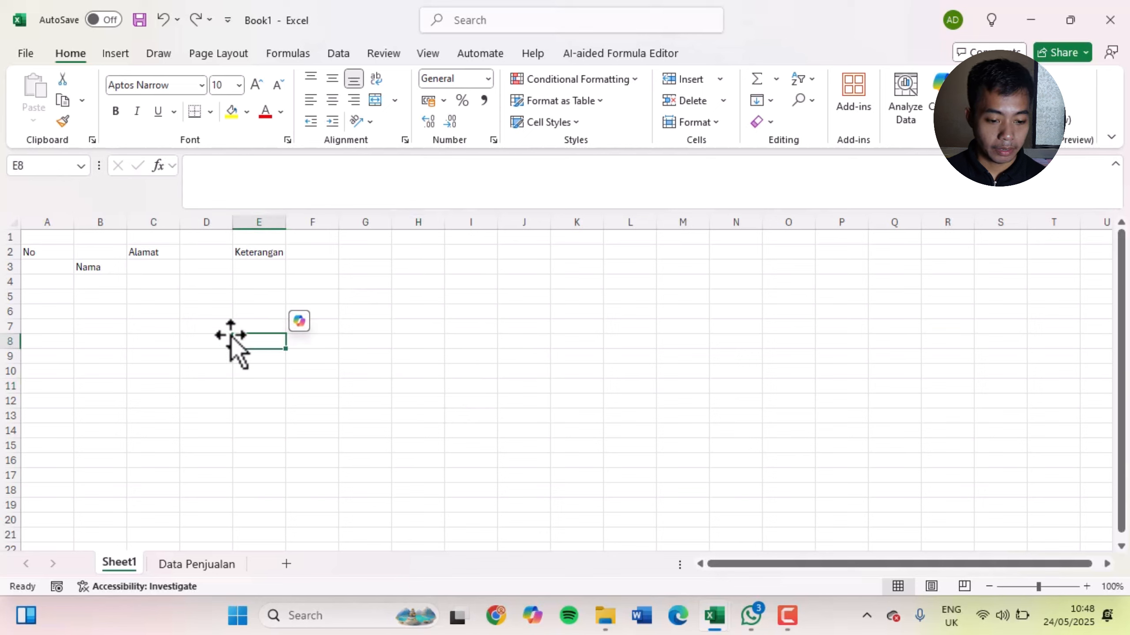
Try deleting the entire column from the empty cell B2, and undo the deletion
{"action": "left_click", "coordinate": [105, 254]}
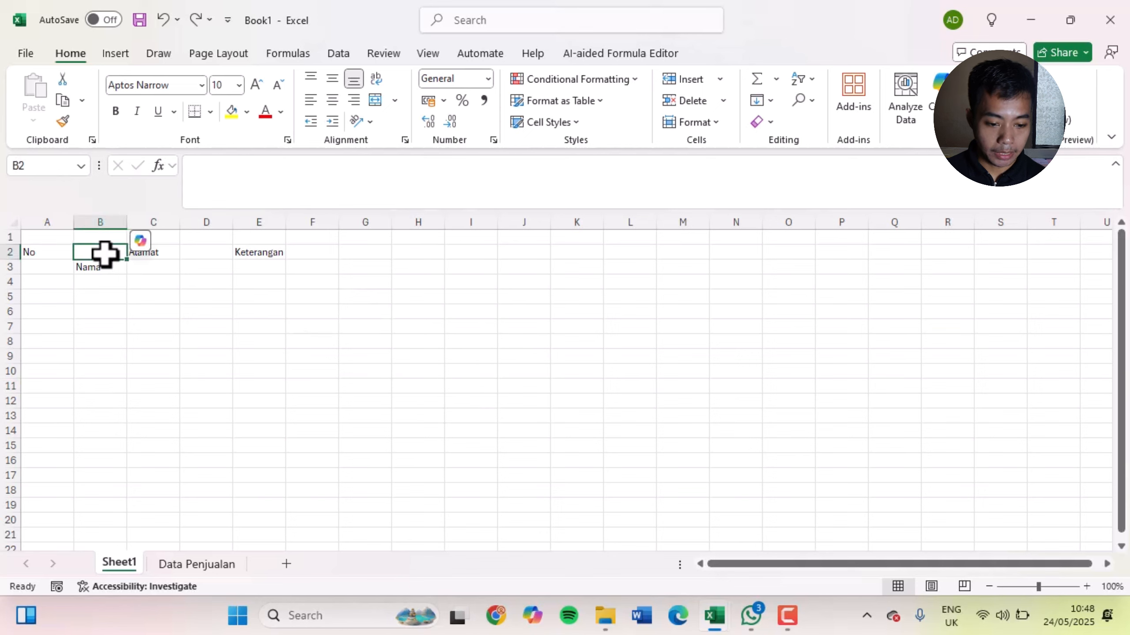
{"action": "right_click", "coordinate": [105, 254]}
{"action": "left_click", "coordinate": [146, 266]}
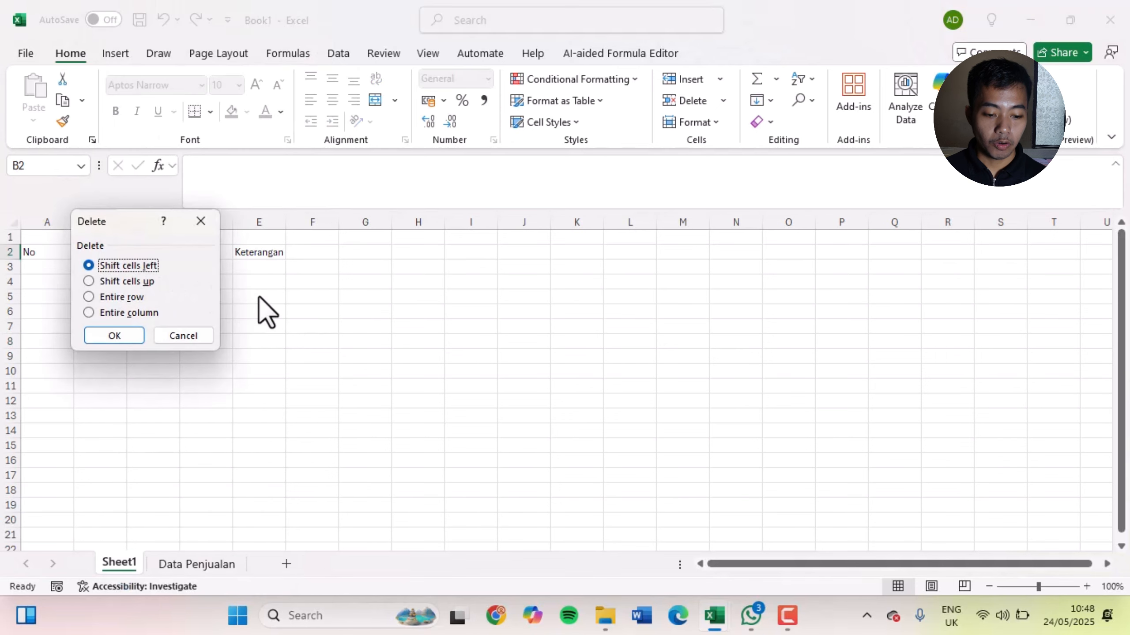
{"action": "left_click_drag", "start_coordinate": [131, 230], "coordinate": [603, 234]}
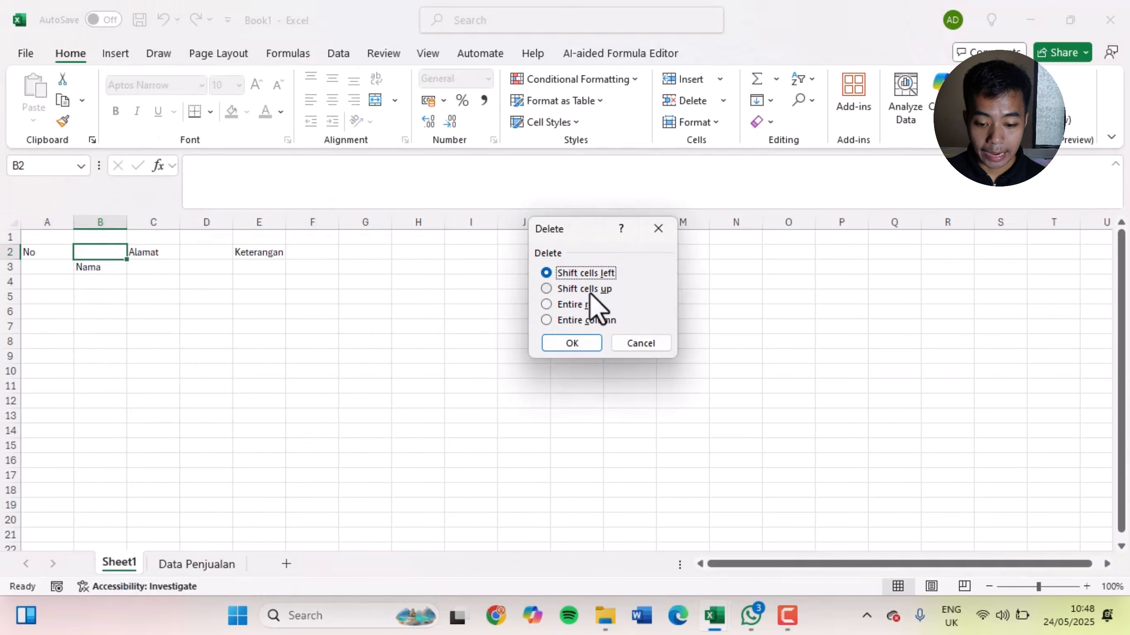
{"action": "left_click", "coordinate": [595, 319]}
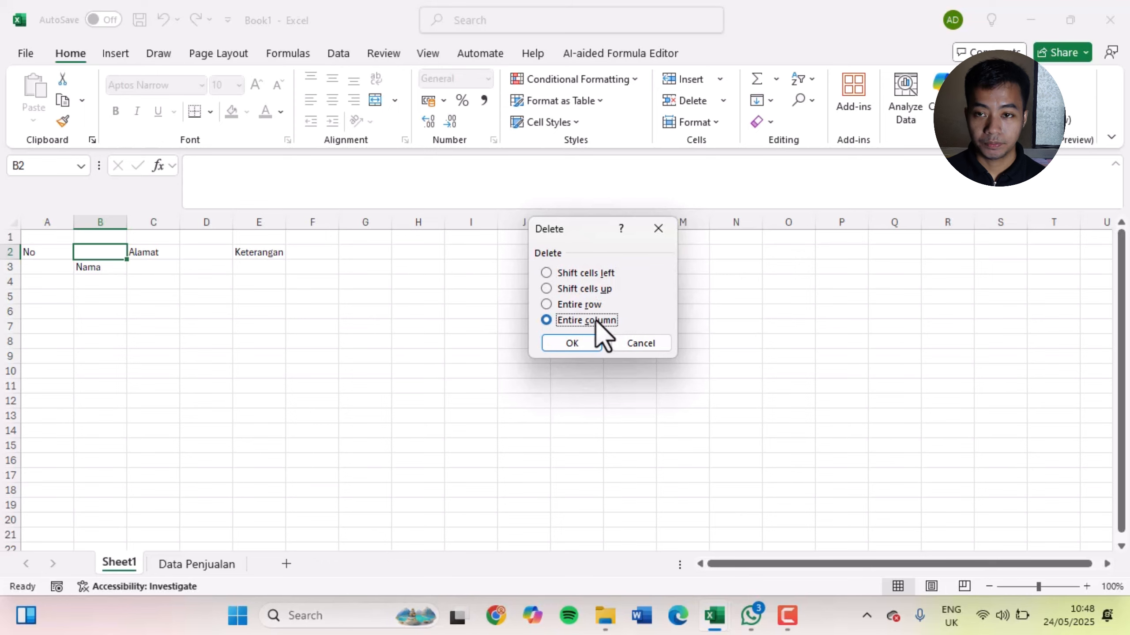
{"action": "left_click", "coordinate": [578, 343]}
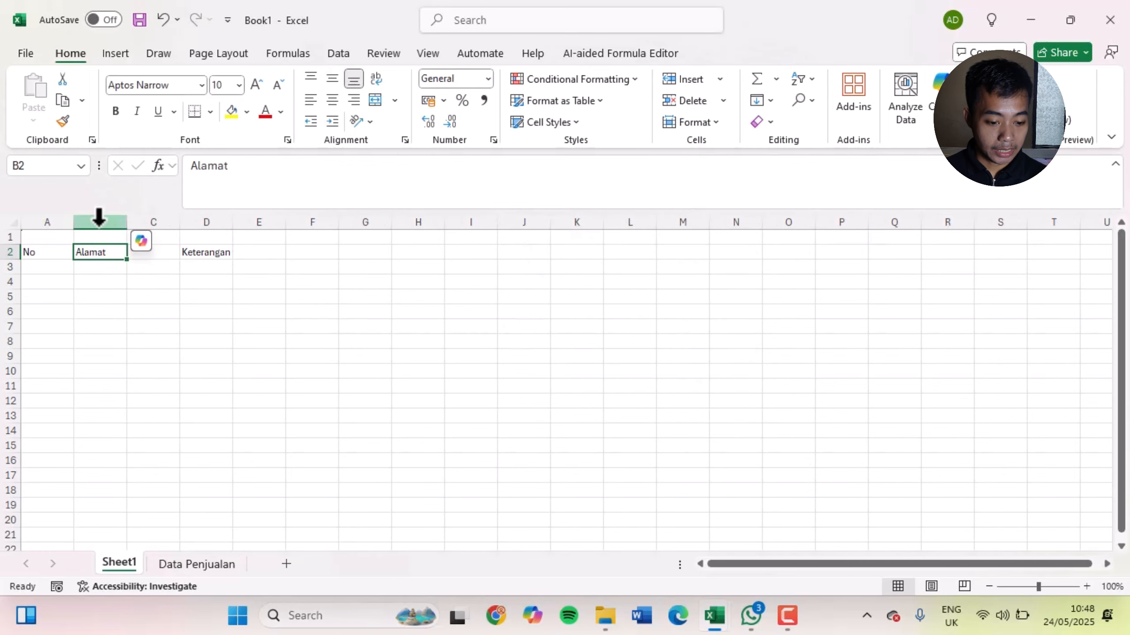
{"action": "key", "text": "ctrl+z"}
{"action": "left_click", "coordinate": [111, 265]}
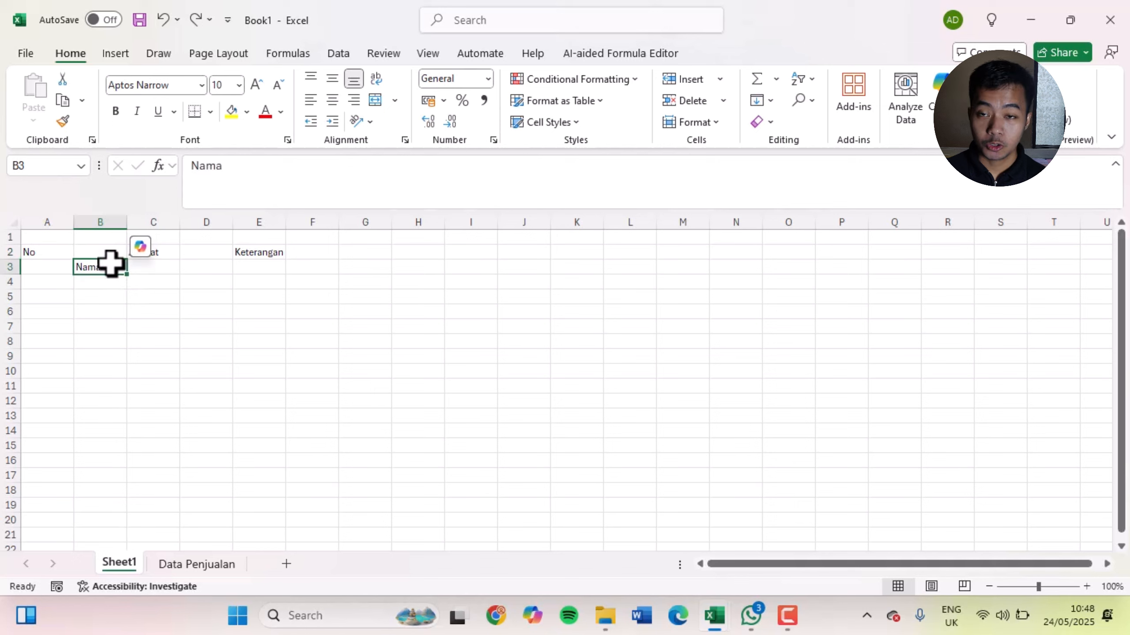
{"action": "left_click", "coordinate": [253, 369]}
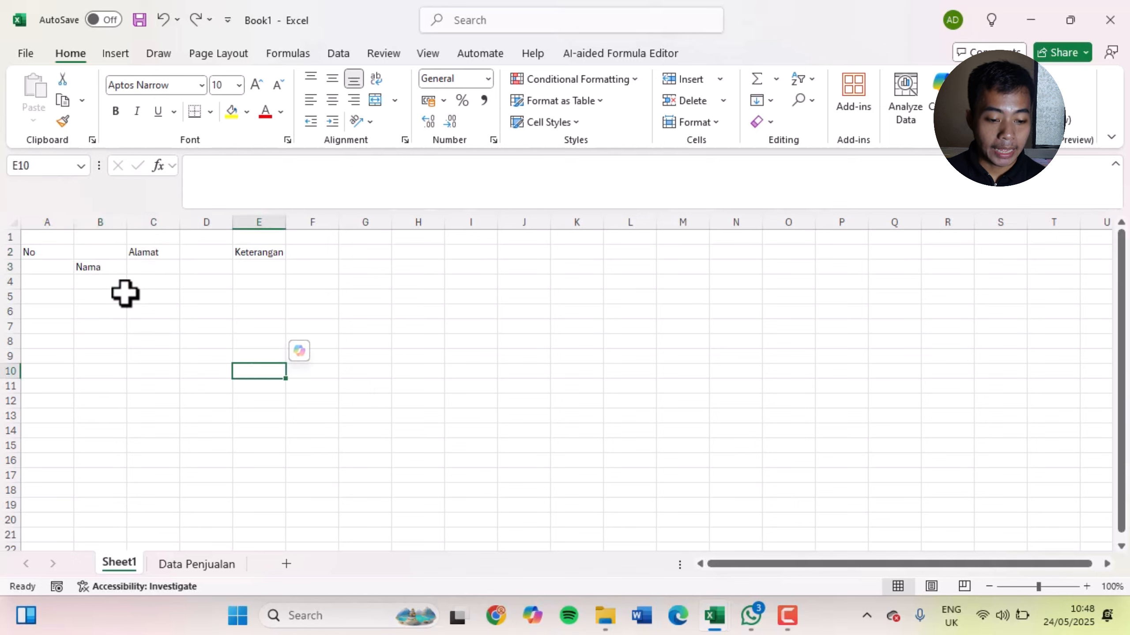
{"action": "left_click", "coordinate": [113, 218]}
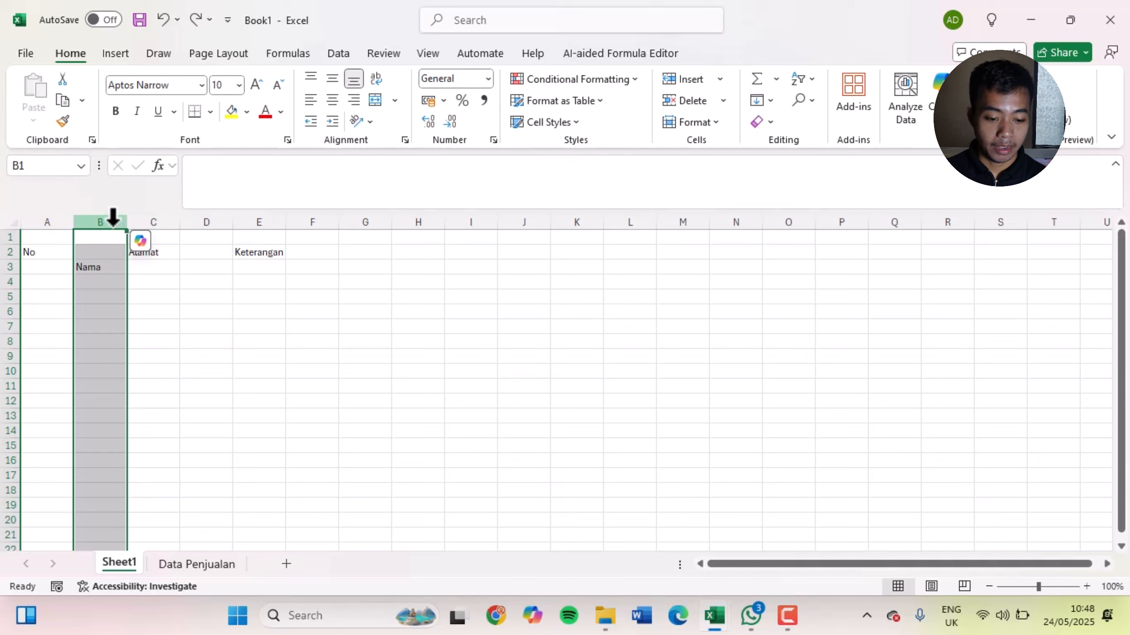
{"action": "left_click", "coordinate": [281, 339]}
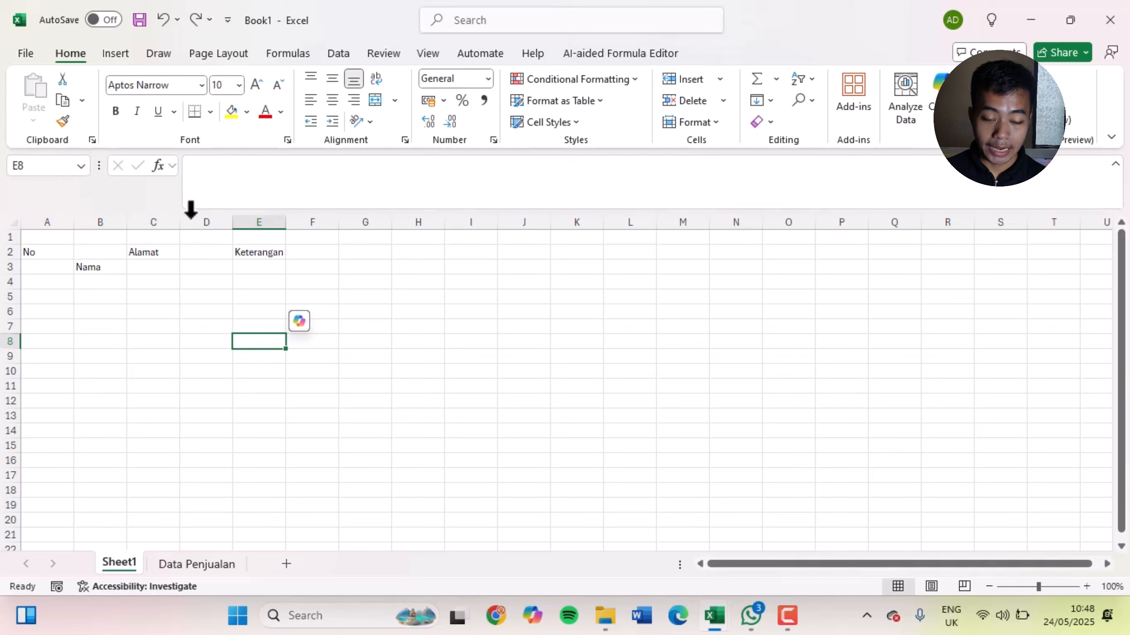
Try deleting the entire column from the empty cell D2 between Alamat and Keterangan, and undo it
{"action": "right_click", "coordinate": [208, 252]}
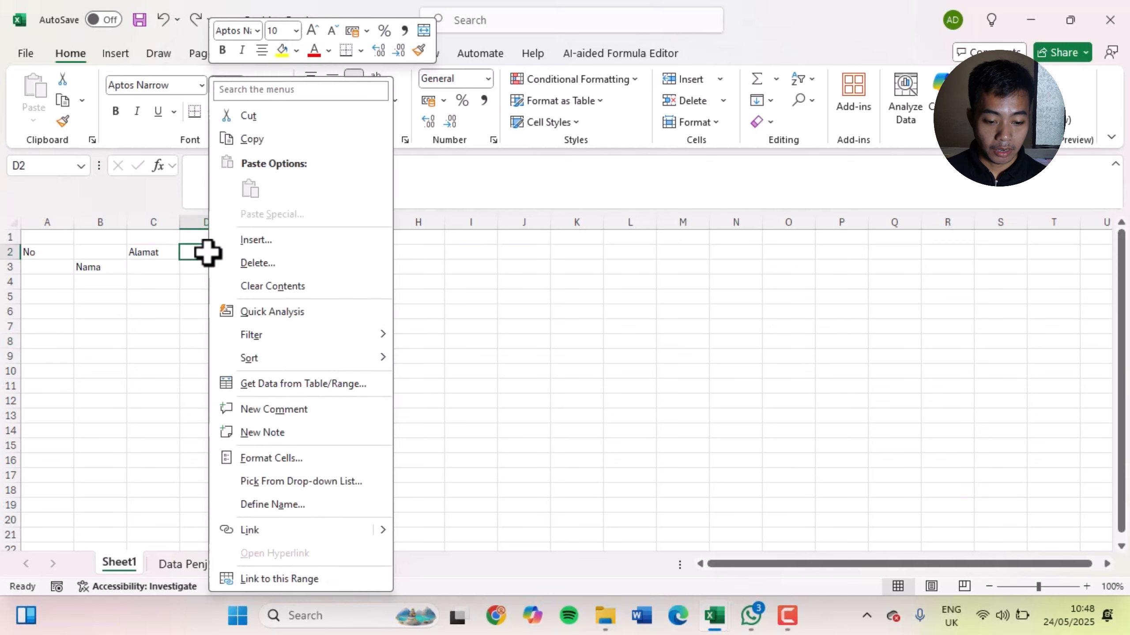
{"action": "left_click", "coordinate": [256, 263]}
{"action": "left_click_drag", "start_coordinate": [244, 210], "coordinate": [543, 226]}
{"action": "left_click", "coordinate": [529, 321]}
{"action": "left_click", "coordinate": [529, 348]}
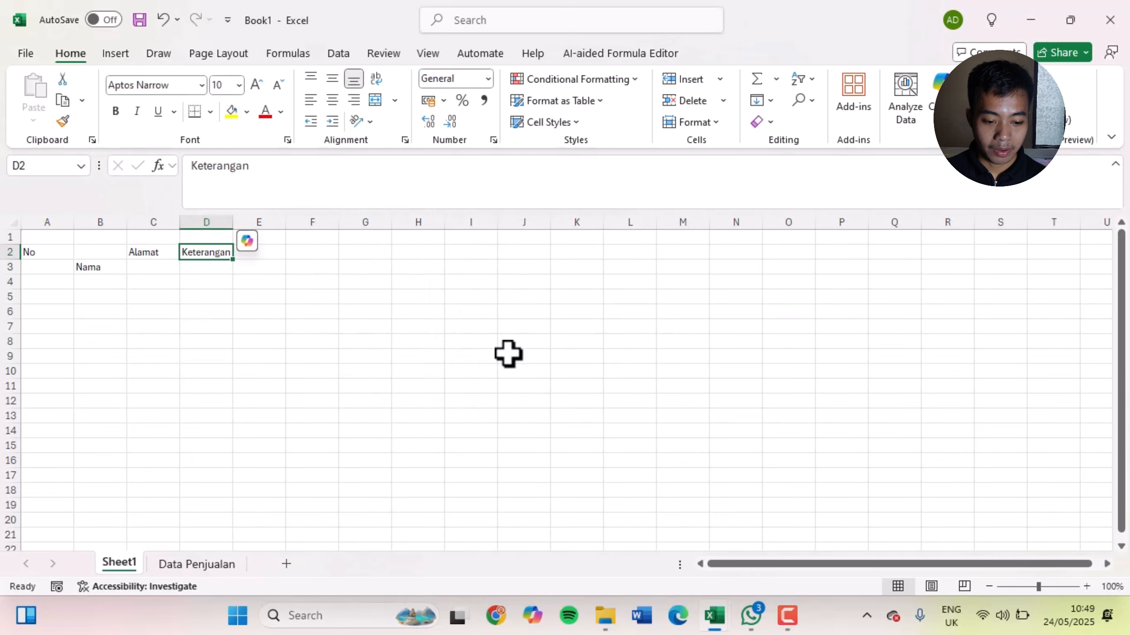
{"action": "key", "text": "ctrl+z"}
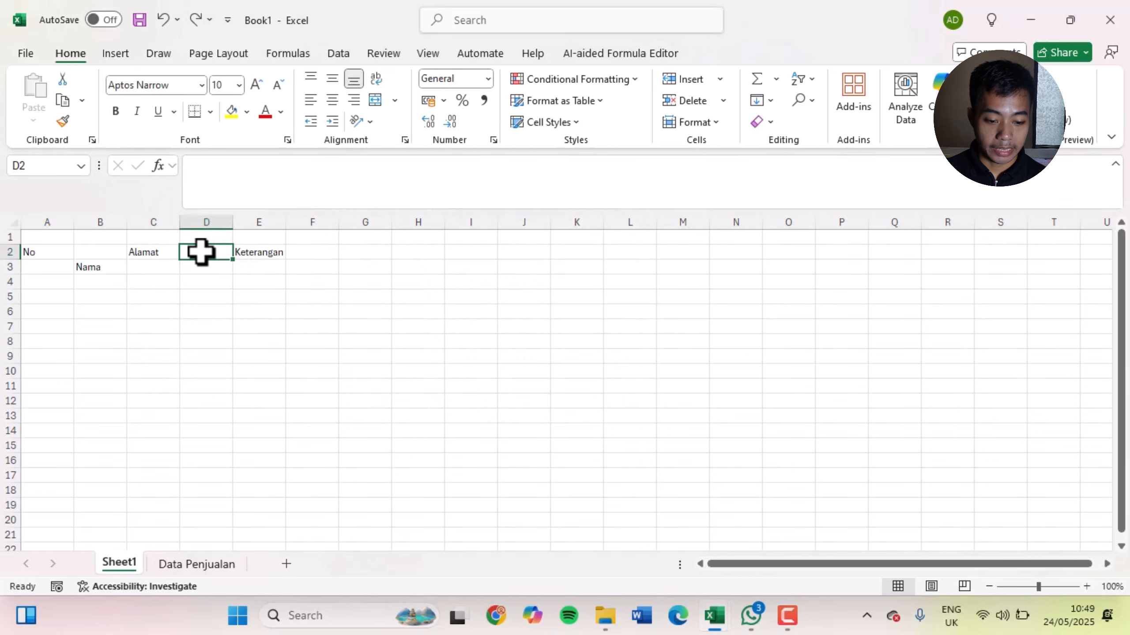
Try deleting the entire row from the empty cell D2, and undo the deletion
{"action": "right_click", "coordinate": [202, 252]}
{"action": "left_click", "coordinate": [263, 263]}
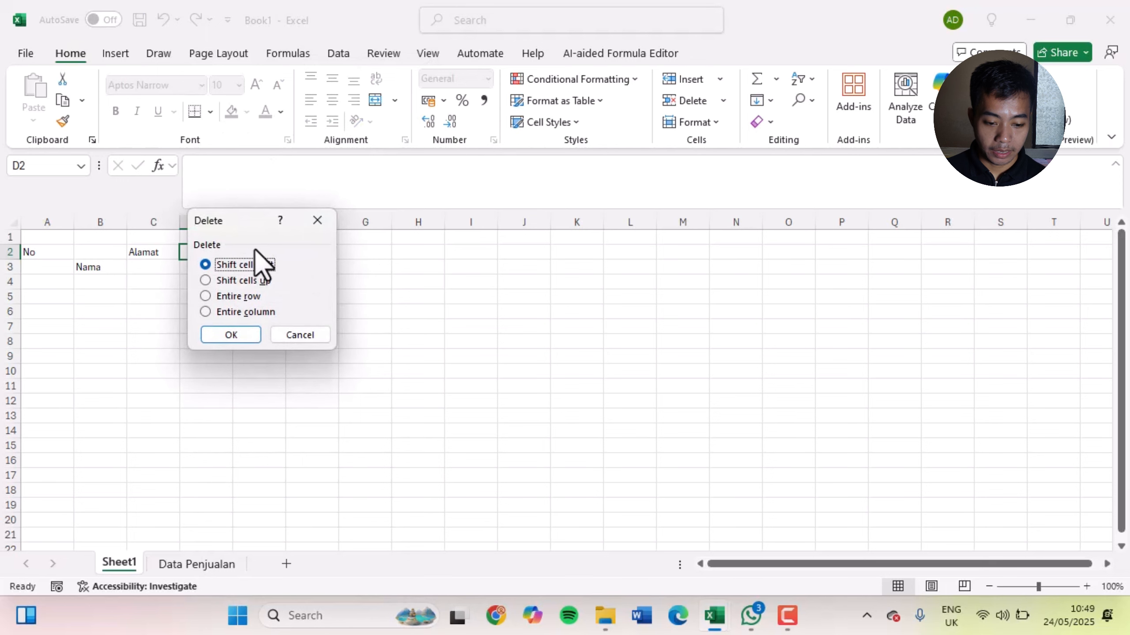
{"action": "left_click_drag", "start_coordinate": [256, 224], "coordinate": [514, 254]}
{"action": "left_click", "coordinate": [485, 329]}
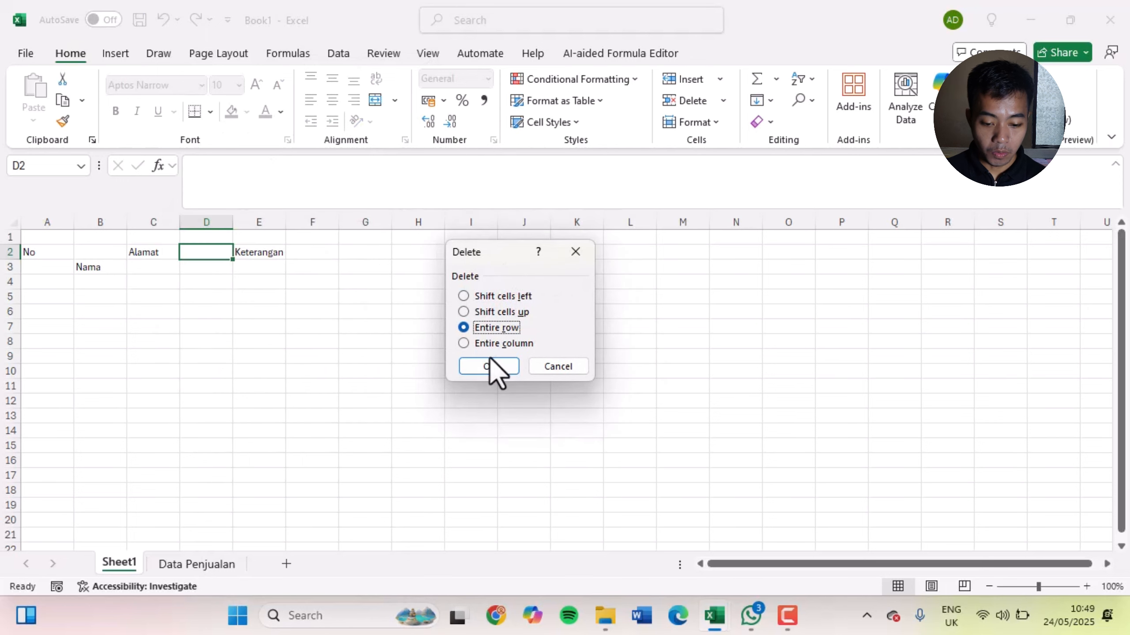
{"action": "left_click", "coordinate": [491, 369]}
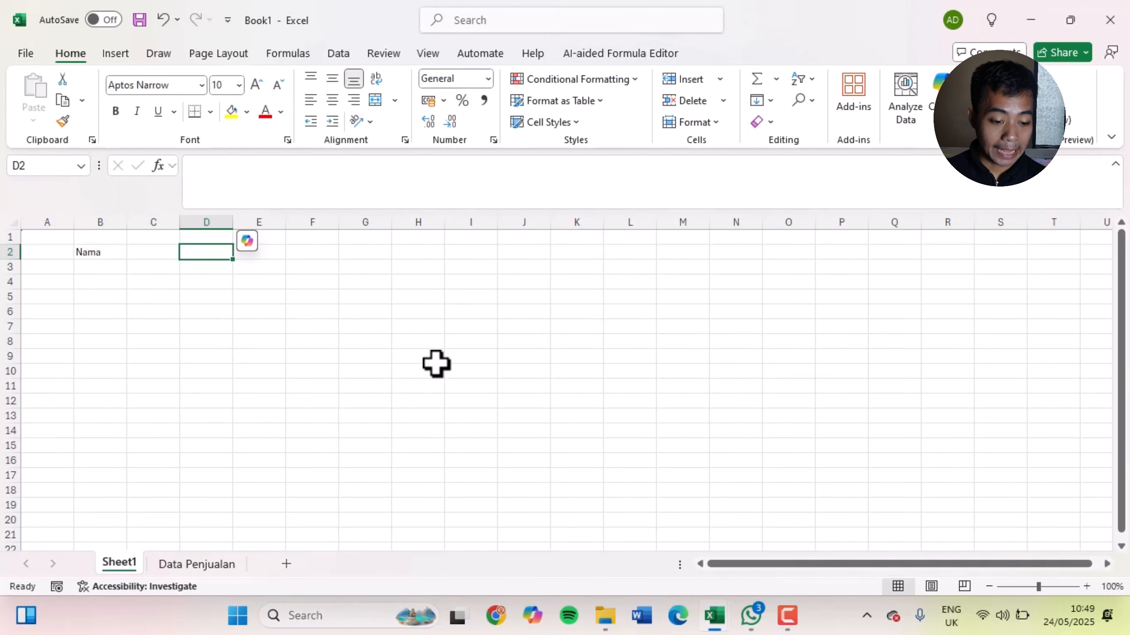
{"action": "key", "text": "ctrl+z"}
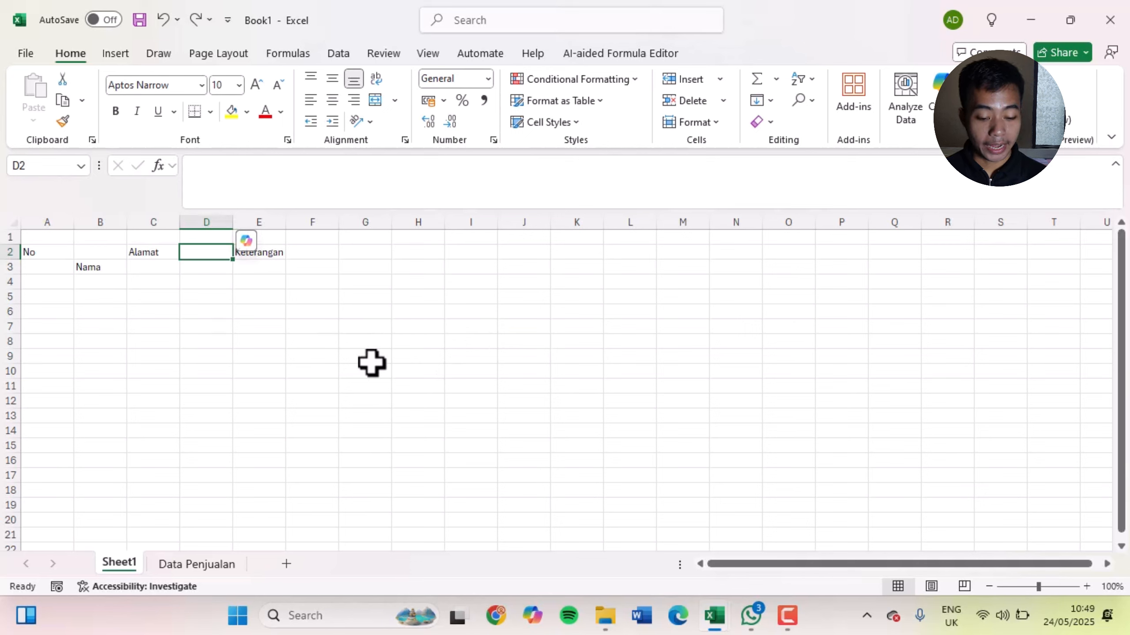
{"action": "key", "text": "ctrl+y"}
{"action": "key", "text": "ctrl+z"}
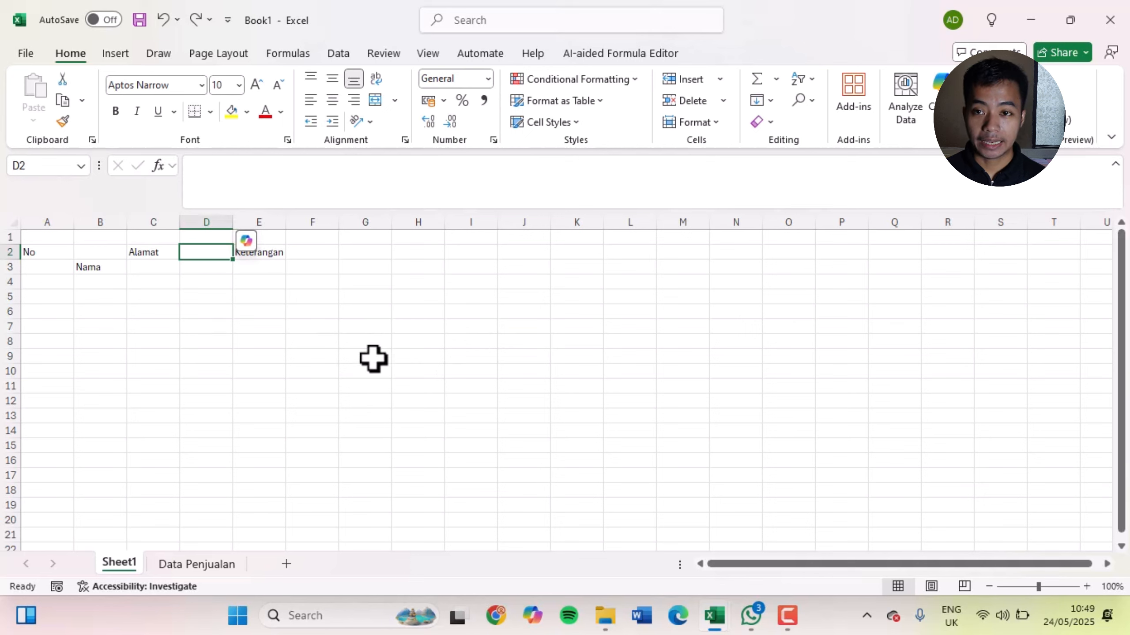
{"action": "left_click", "coordinate": [373, 359]}
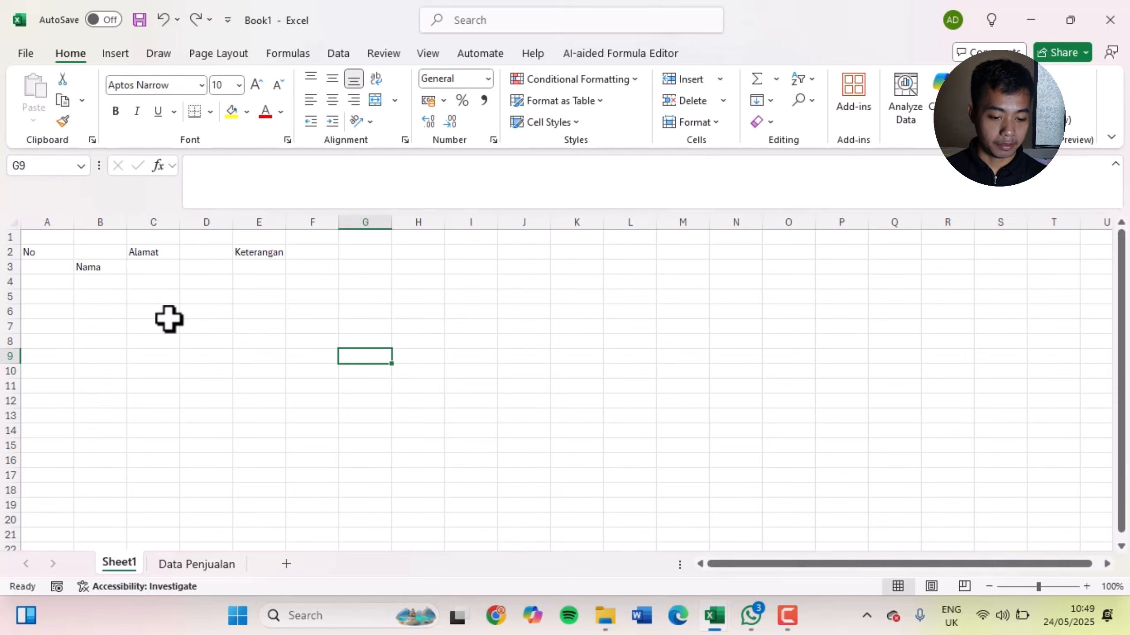
Delete the empty cell B2 with the shift cells up option to bring Nama into the heading row
{"action": "left_click", "coordinate": [171, 340]}
{"action": "right_click", "coordinate": [99, 256]}
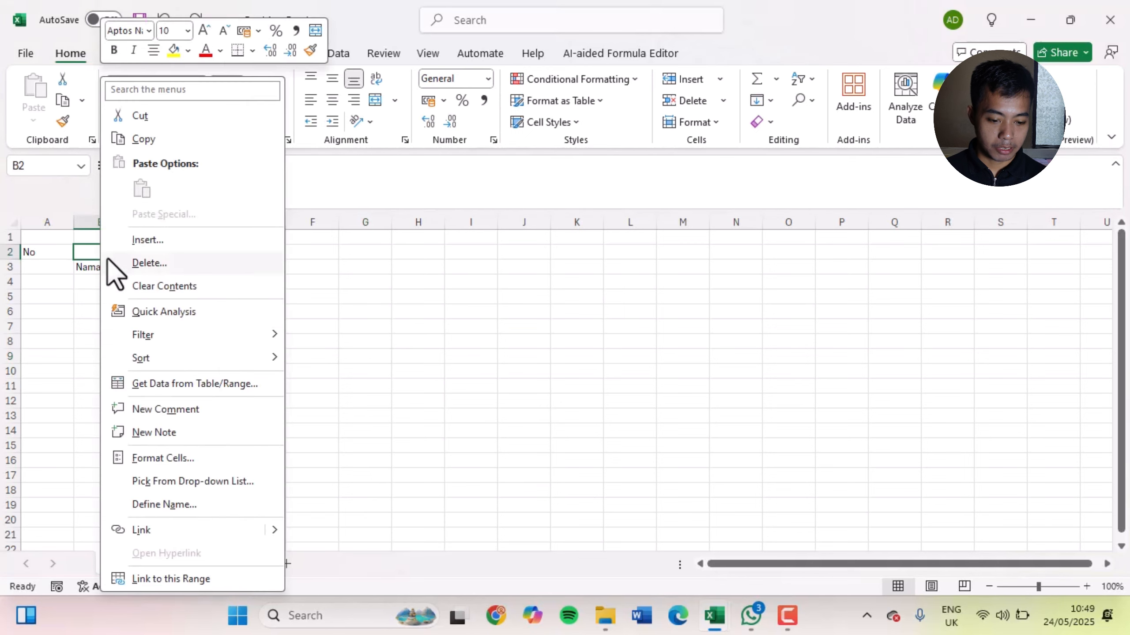
{"action": "left_click", "coordinate": [155, 263]}
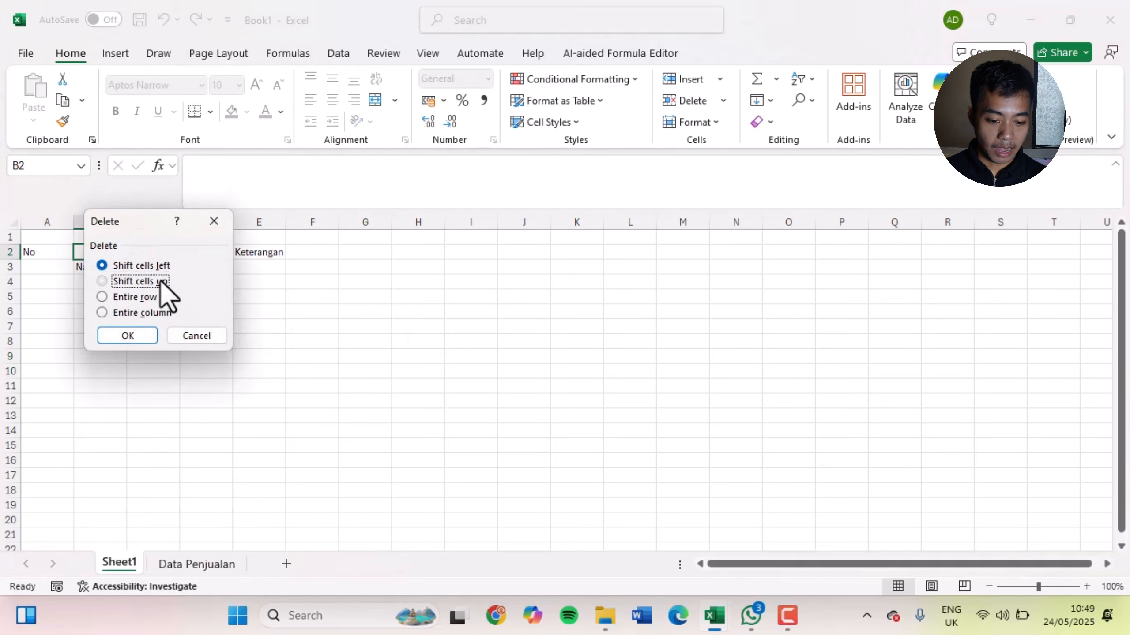
{"action": "left_click", "coordinate": [140, 281]}
{"action": "left_click", "coordinate": [131, 336]}
{"action": "left_click", "coordinate": [267, 356]}
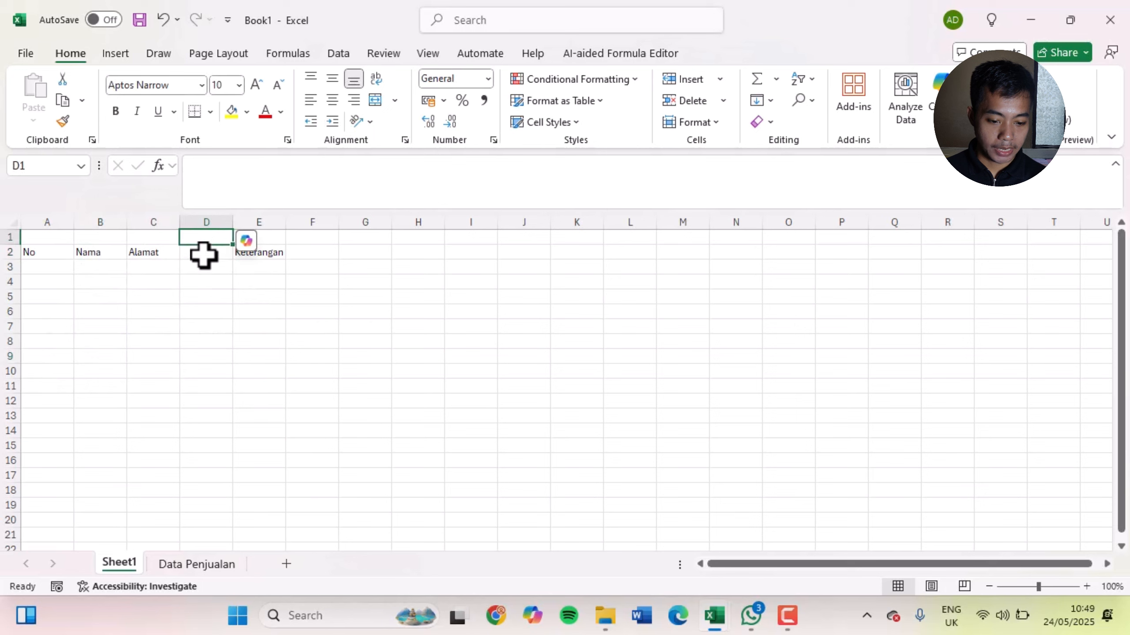
Delete the empty cell D2 with the shift cells left option to place Keterangan beside Alamat
{"action": "left_click", "coordinate": [212, 255]}
{"action": "right_click", "coordinate": [213, 253]}
{"action": "left_click", "coordinate": [233, 263]}
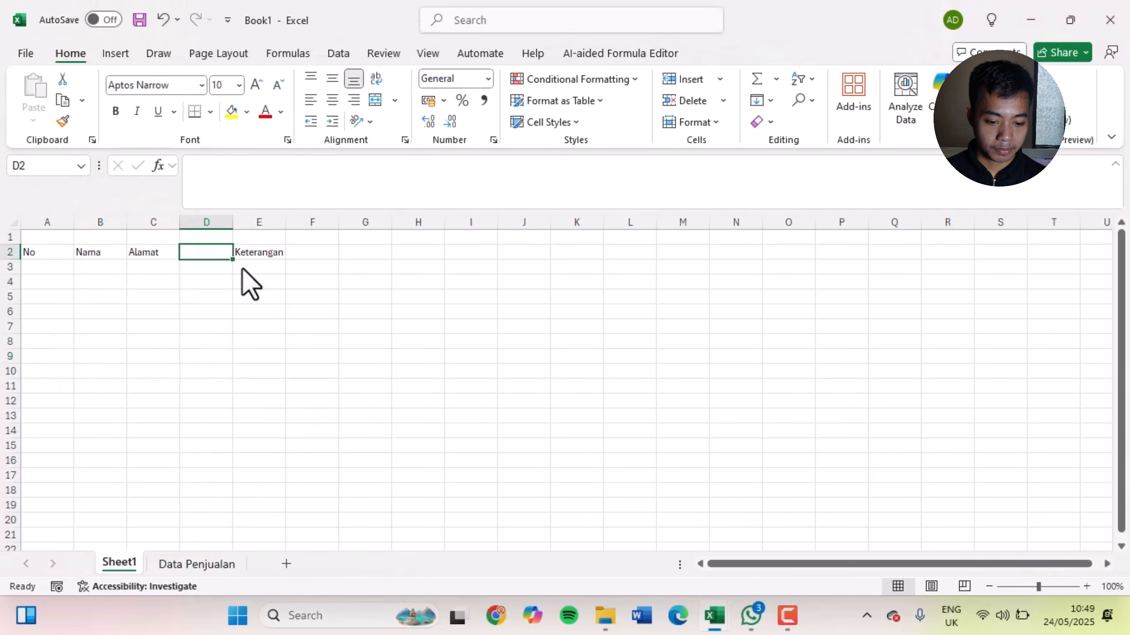
{"action": "left_click", "coordinate": [211, 339]}
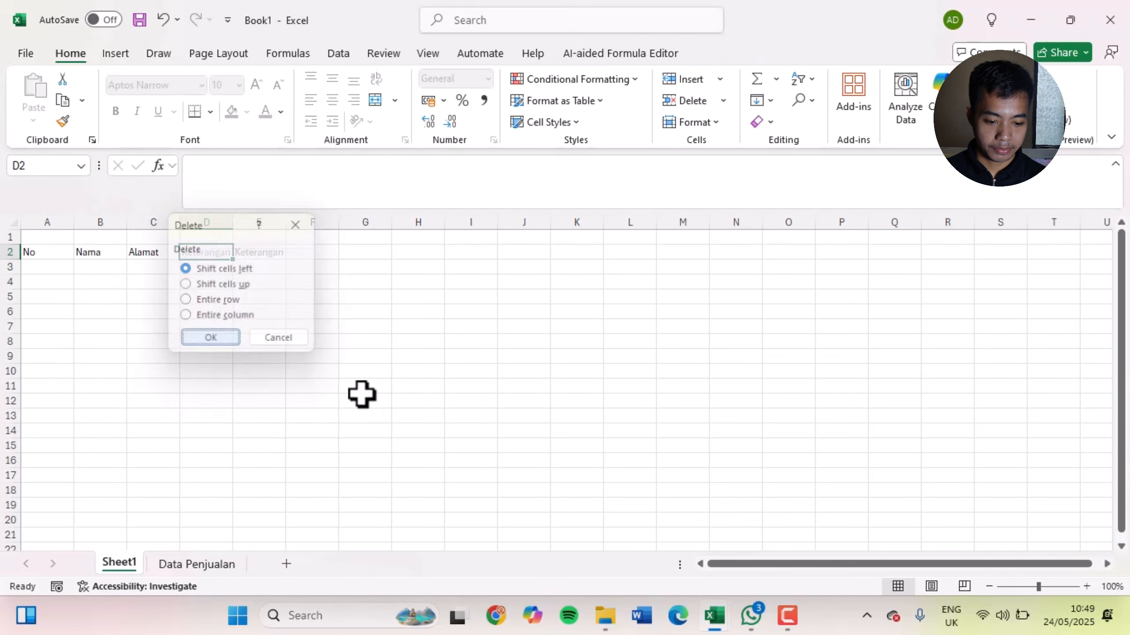
{"action": "left_click", "coordinate": [370, 398]}
{"action": "left_click", "coordinate": [417, 344]}
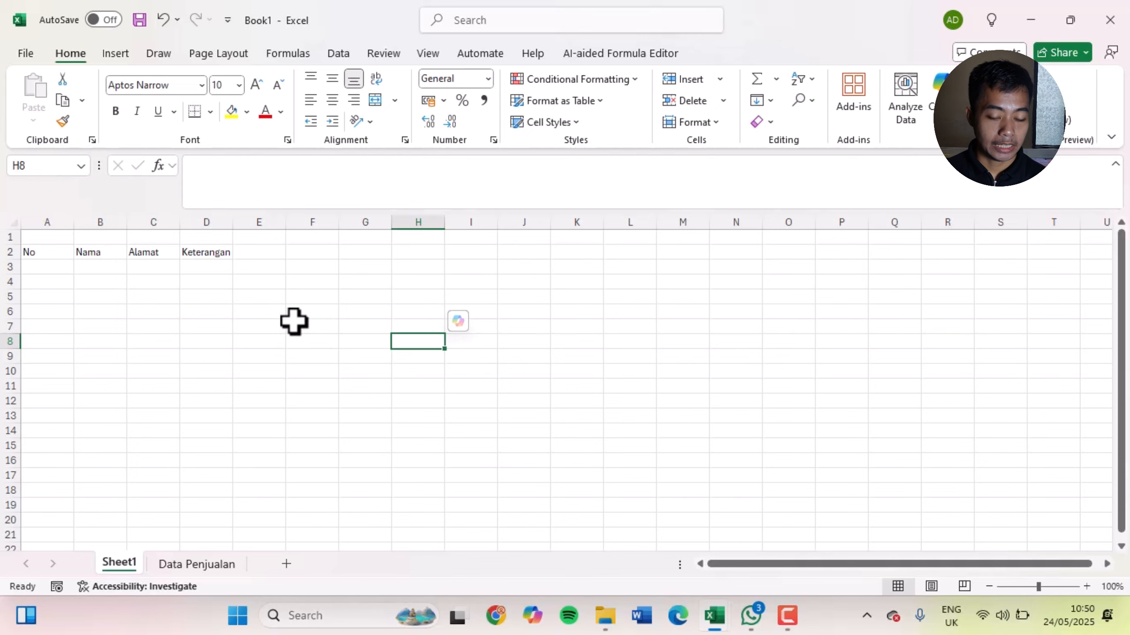
Add the category Belajar to the workbook's properties on the Info page
{"action": "left_click", "coordinate": [21, 55]}
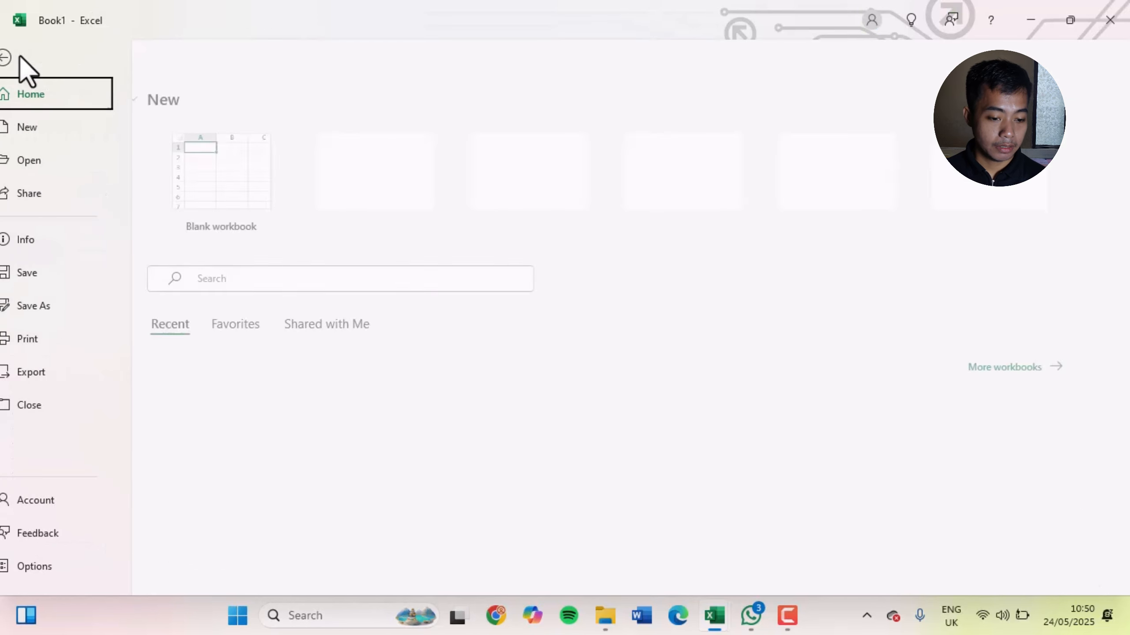
{"action": "left_click", "coordinate": [44, 243]}
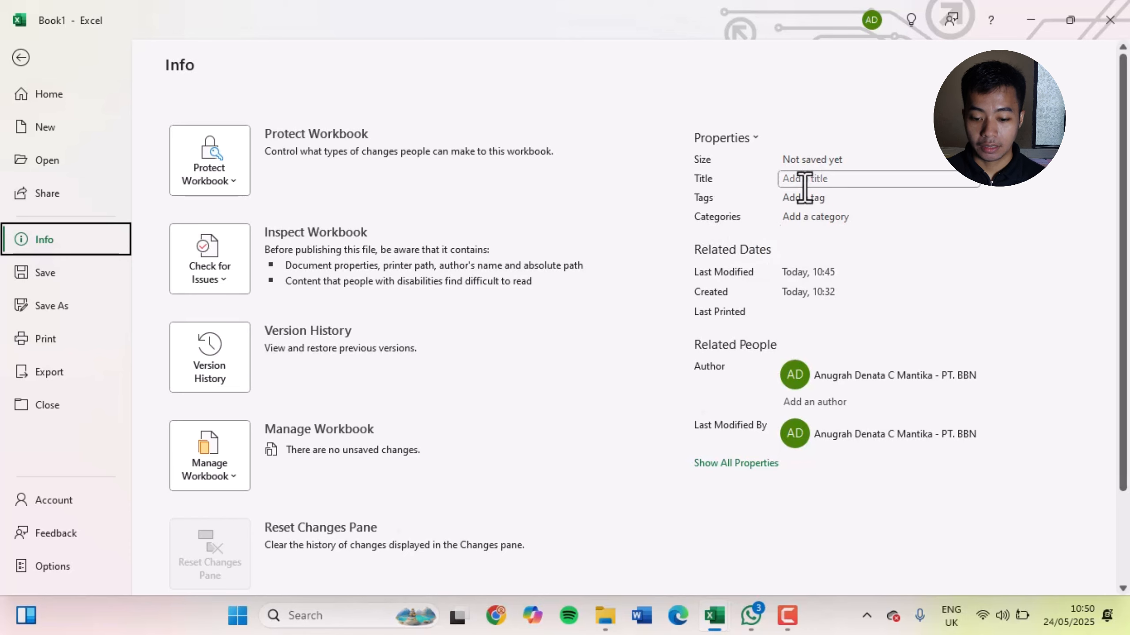
{"action": "left_click", "coordinate": [816, 217]}
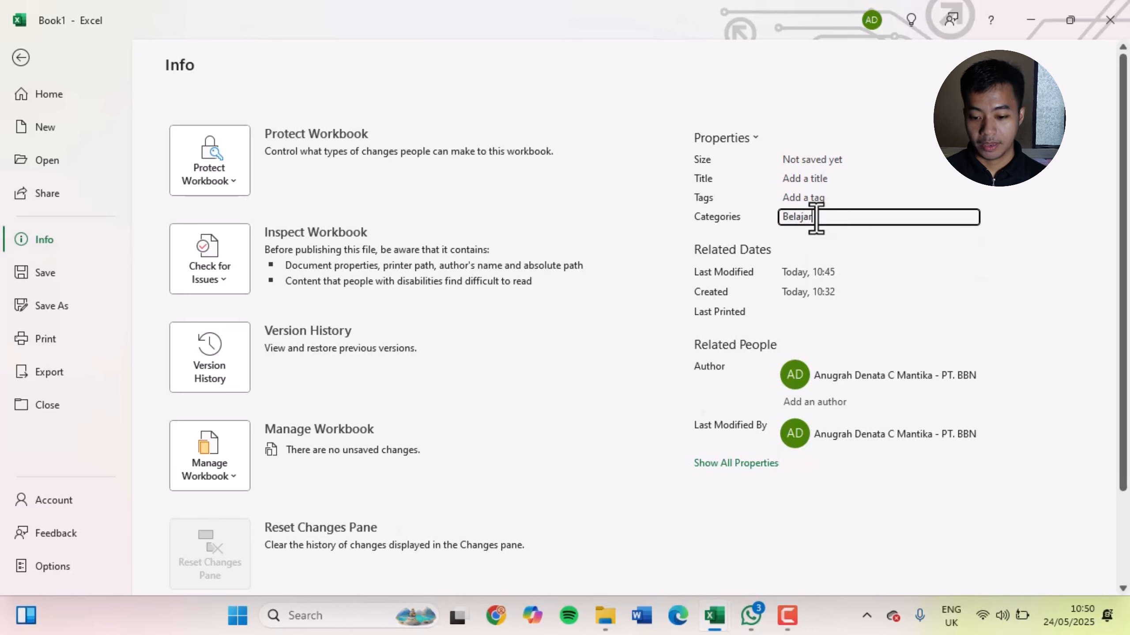
{"action": "key", "text": "Return"}
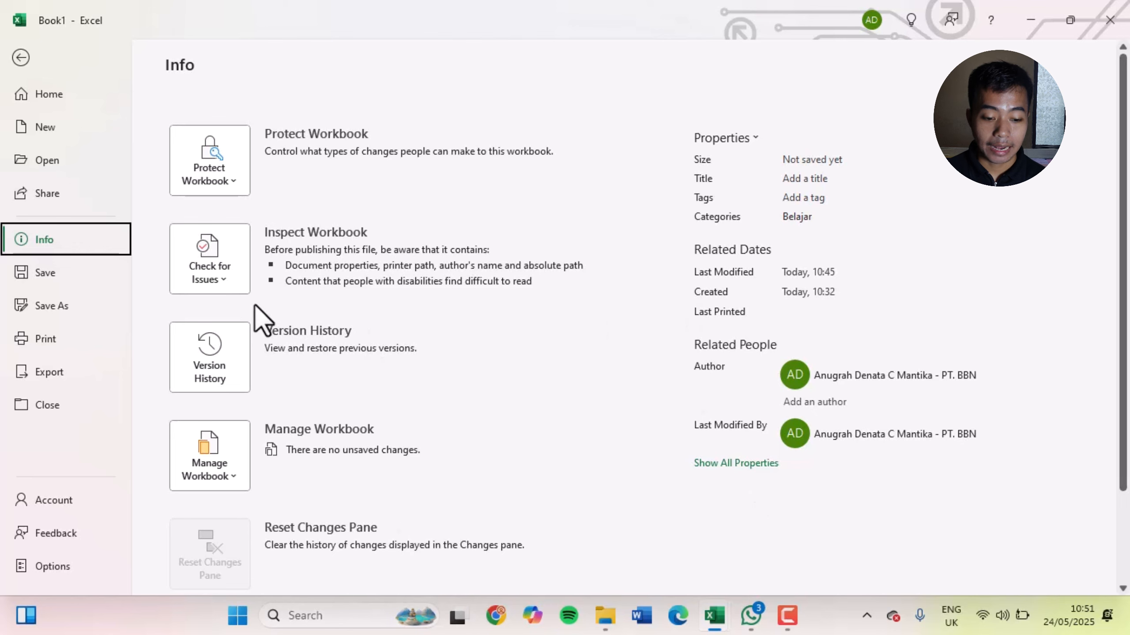
Start Inspect Document and save the workbook in Documents as "Workbook Youtube LF 2 Nugie" when asked to save it
{"action": "left_click", "coordinate": [224, 267]}
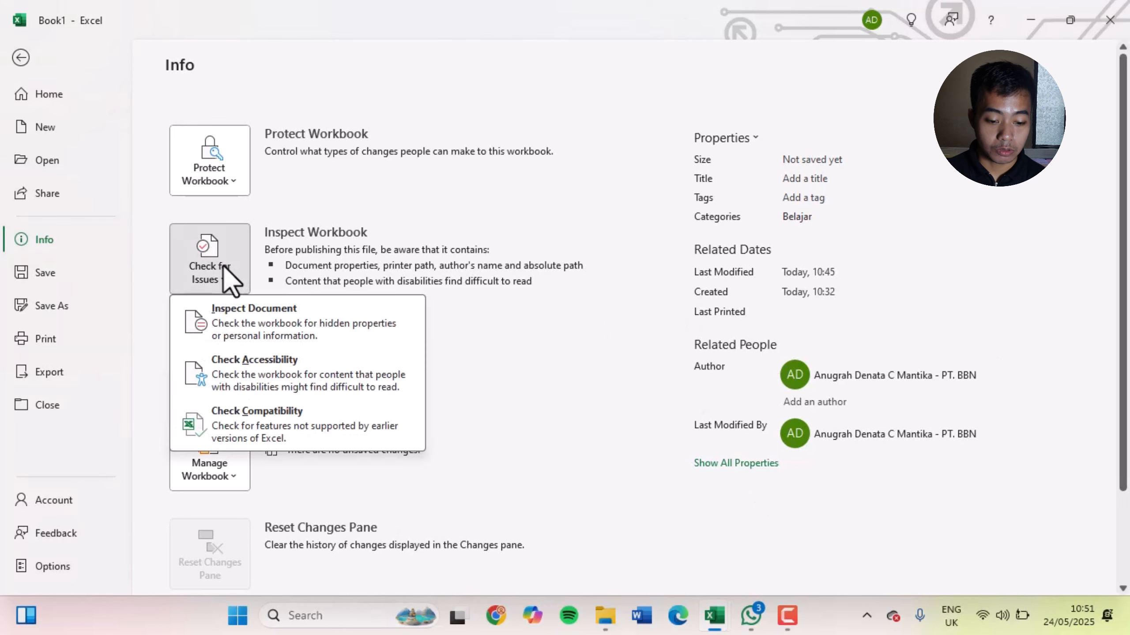
{"action": "left_click", "coordinate": [236, 316]}
{"action": "left_click", "coordinate": [607, 368]}
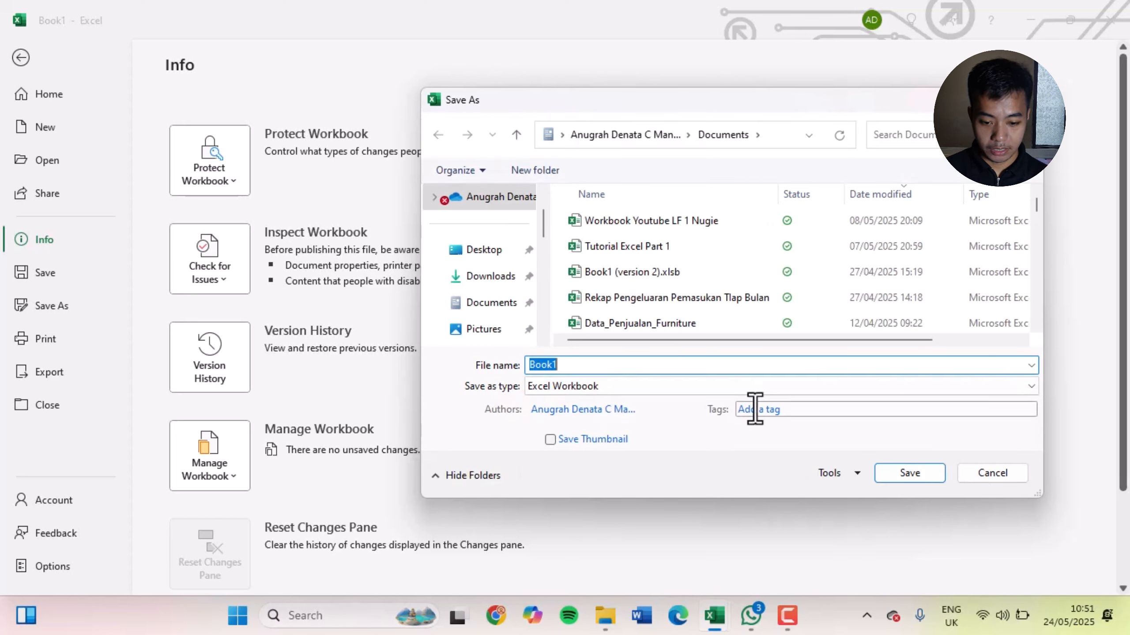
{"action": "type", "text": "Wo"}
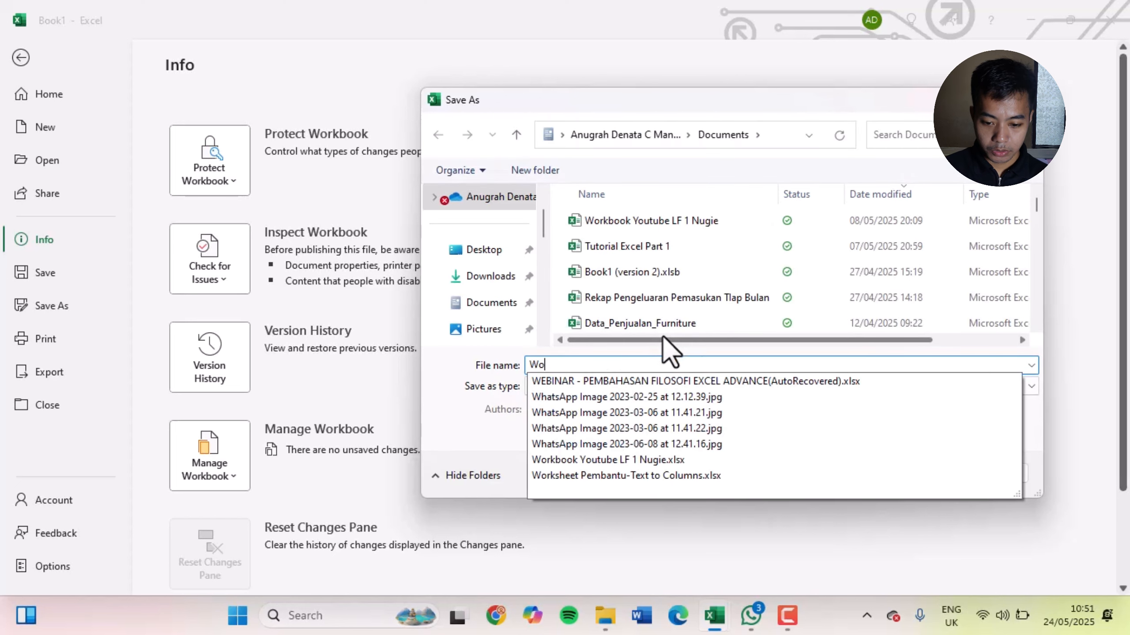
{"action": "left_click", "coordinate": [689, 220]}
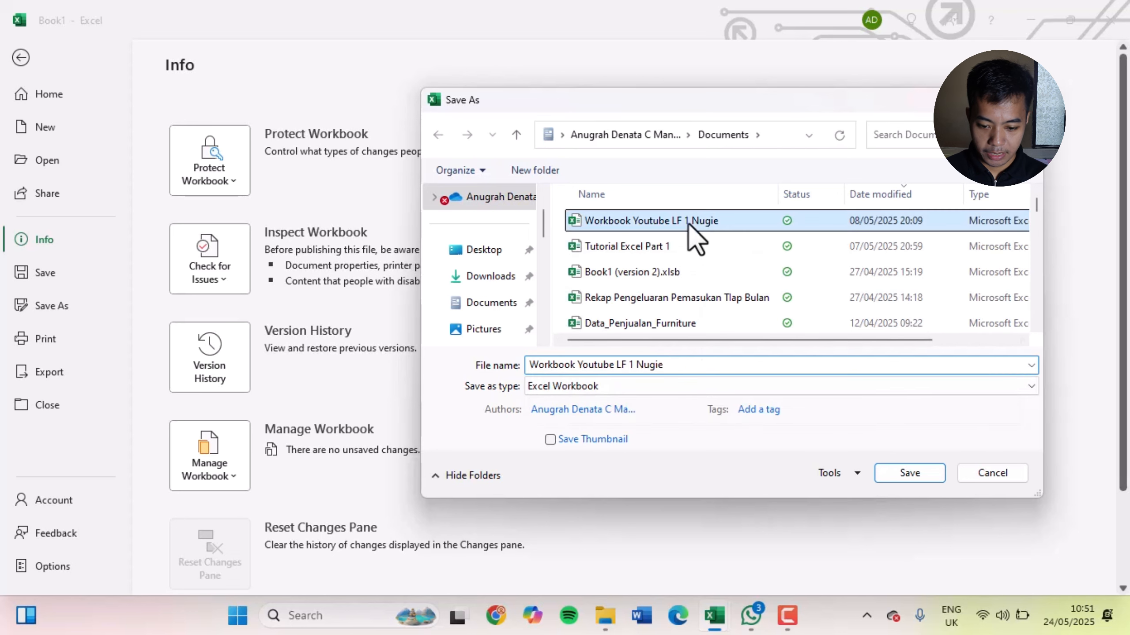
{"action": "left_click", "coordinate": [631, 372]}
{"action": "left_click", "coordinate": [641, 371]}
{"action": "key", "text": "BackSpace"}
{"action": "type", "text": "2"}
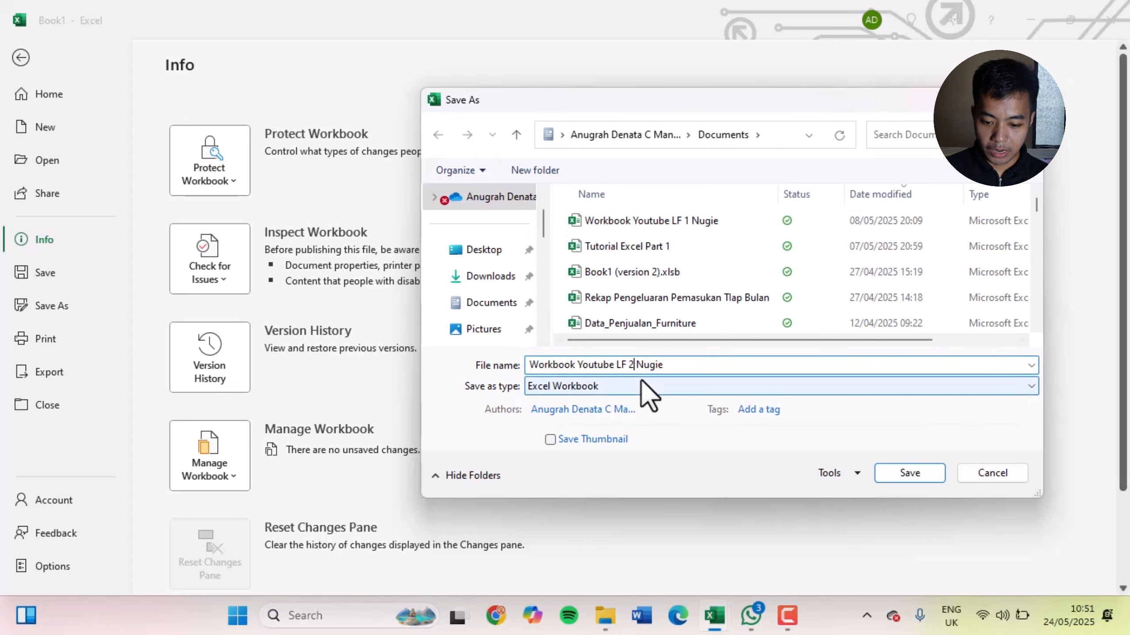
{"action": "left_click", "coordinate": [893, 478]}
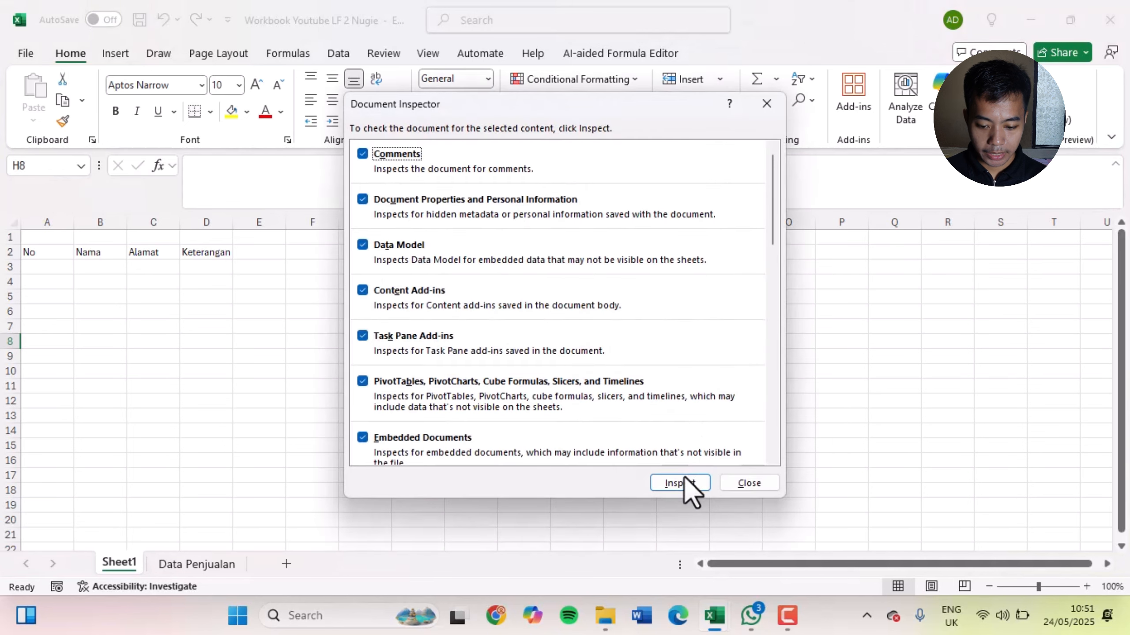
Run the Document Inspector with the default checks, review the inspection results and close it without removing anything
{"action": "left_click", "coordinate": [684, 481]}
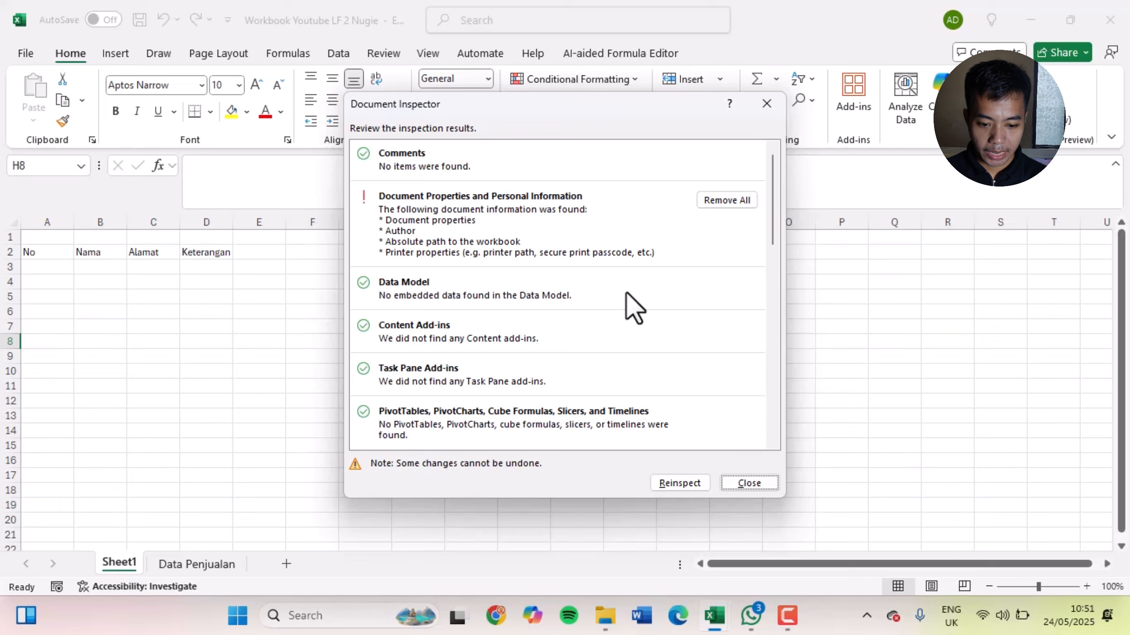
{"action": "scroll", "coordinate": [623, 294], "scroll_direction": "down", "scroll_amount": 6}
{"action": "scroll", "coordinate": [618, 296], "scroll_direction": "up", "scroll_amount": 3}
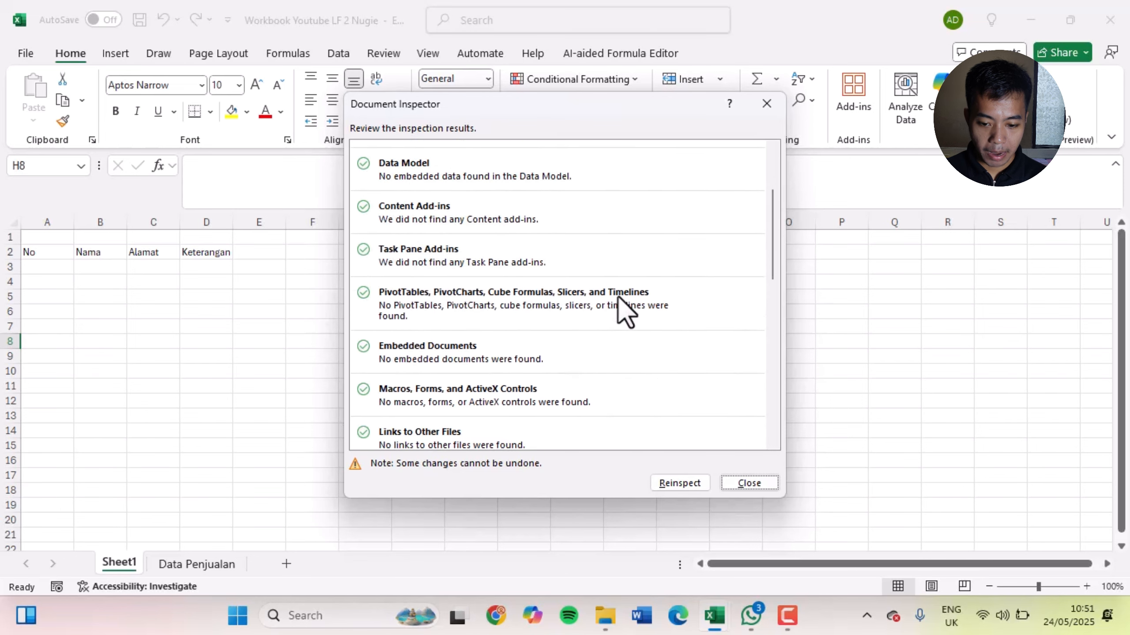
{"action": "scroll", "coordinate": [619, 298], "scroll_direction": "up", "scroll_amount": 2}
{"action": "scroll", "coordinate": [623, 296], "scroll_direction": "up", "scroll_amount": 1}
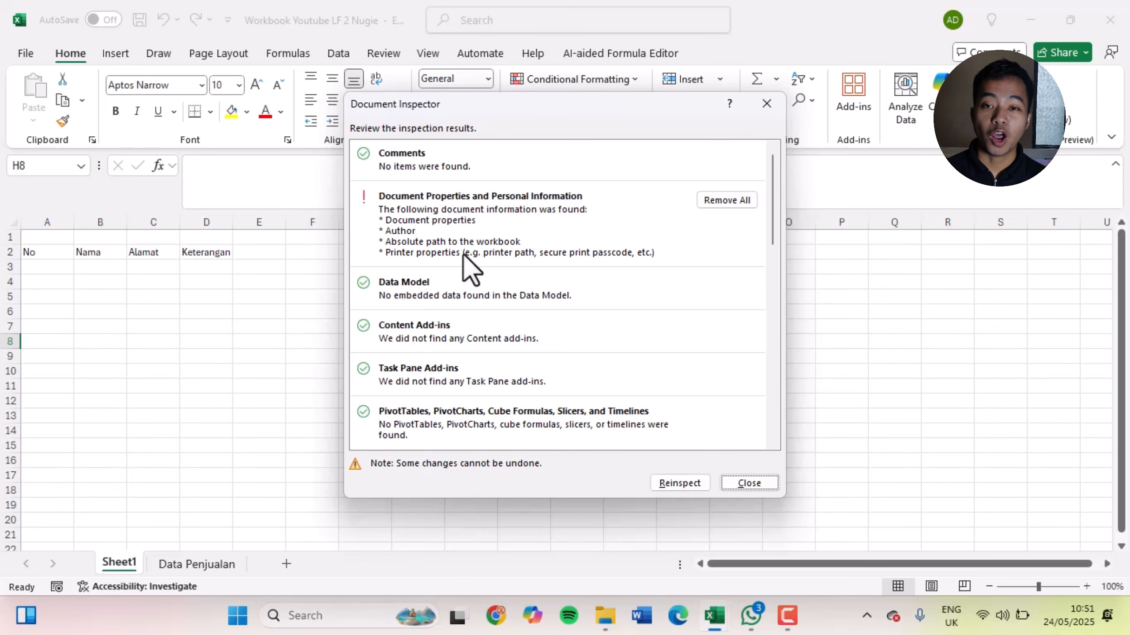
{"action": "left_click", "coordinate": [766, 104]}
Check the saved workbook's properties on the Info page and return to the worksheet
{"action": "left_click", "coordinate": [25, 54]}
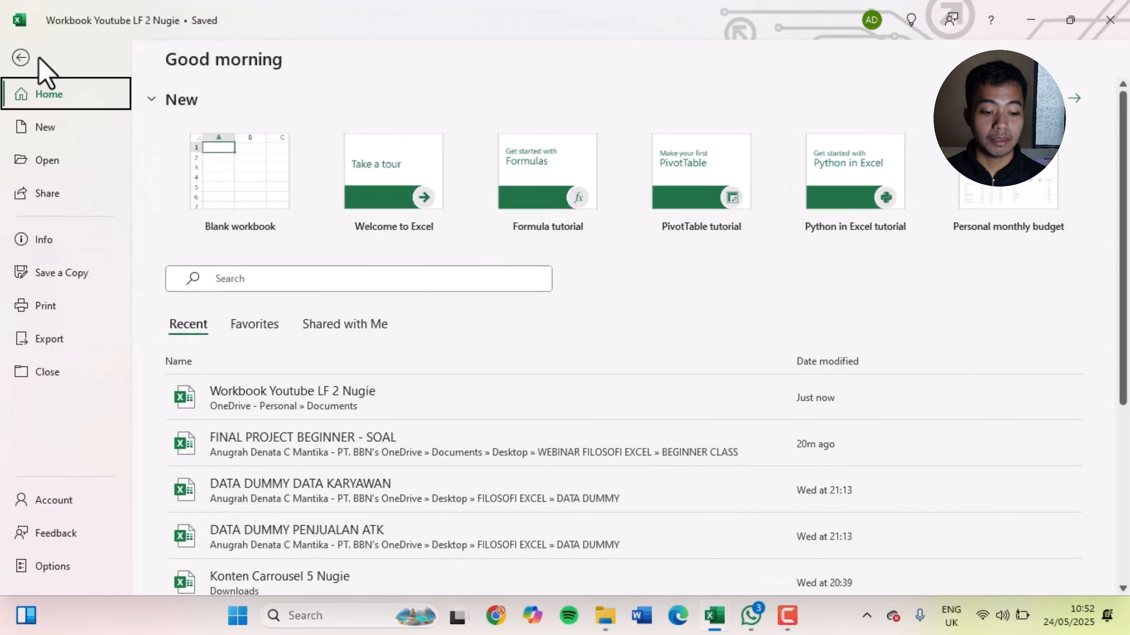
{"action": "left_click", "coordinate": [34, 244]}
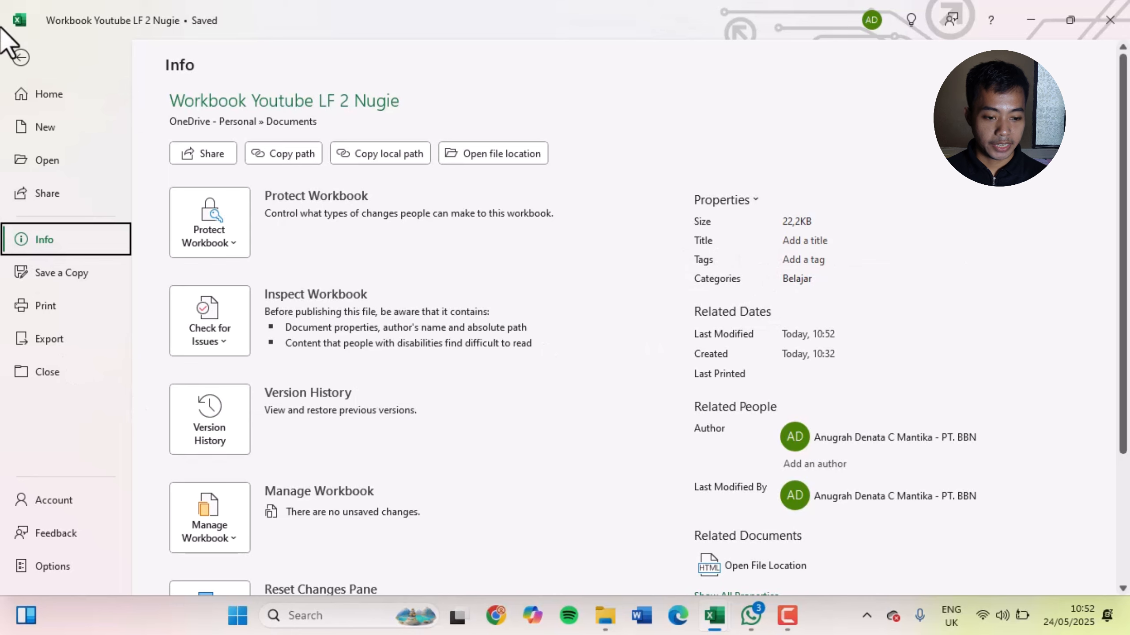
{"action": "left_click", "coordinate": [21, 57]}
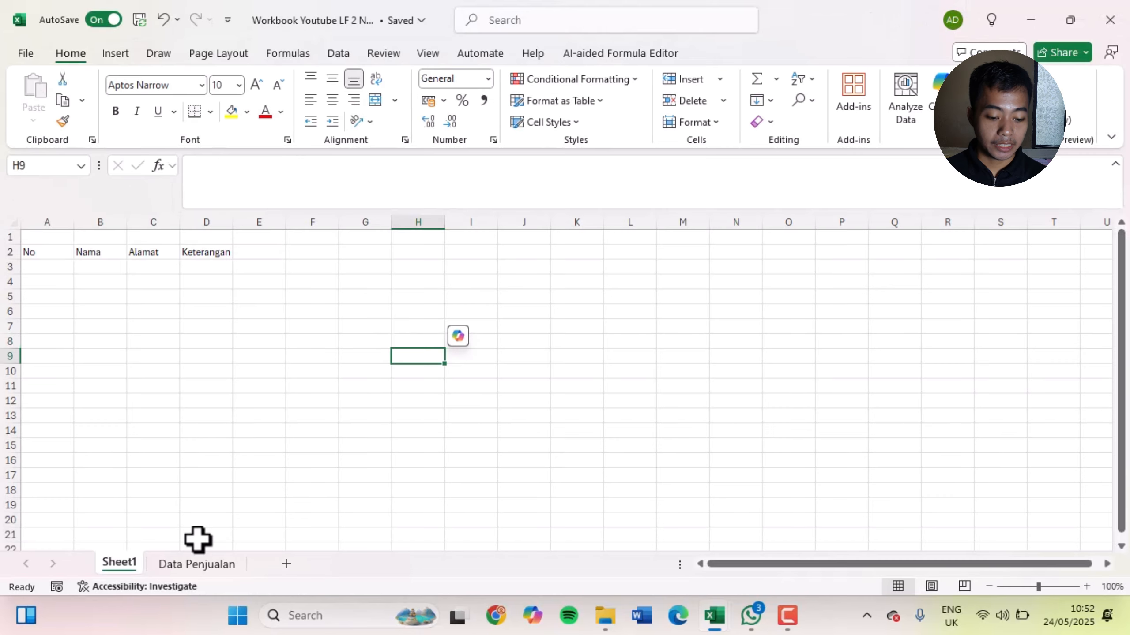
Examine the sales table on the Data Penjualan sheet from its last record back to the Divisi header in A1
{"action": "left_click", "coordinate": [196, 564]}
{"action": "left_click", "coordinate": [581, 369]}
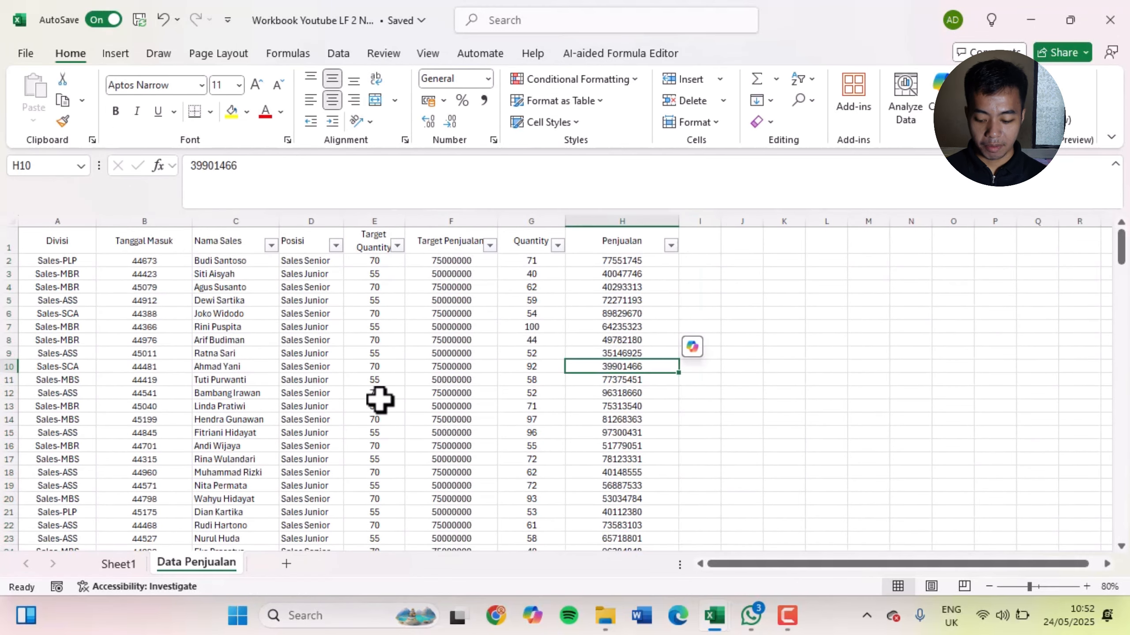
{"action": "key", "text": "ctrl+Down"}
{"action": "key", "text": "Left"}
{"action": "key", "text": "Left"}
{"action": "key", "text": "Left"}
{"action": "key", "text": "Left"}
{"action": "key", "text": "Left"}
{"action": "key", "text": "Left"}
{"action": "key", "text": "Left"}
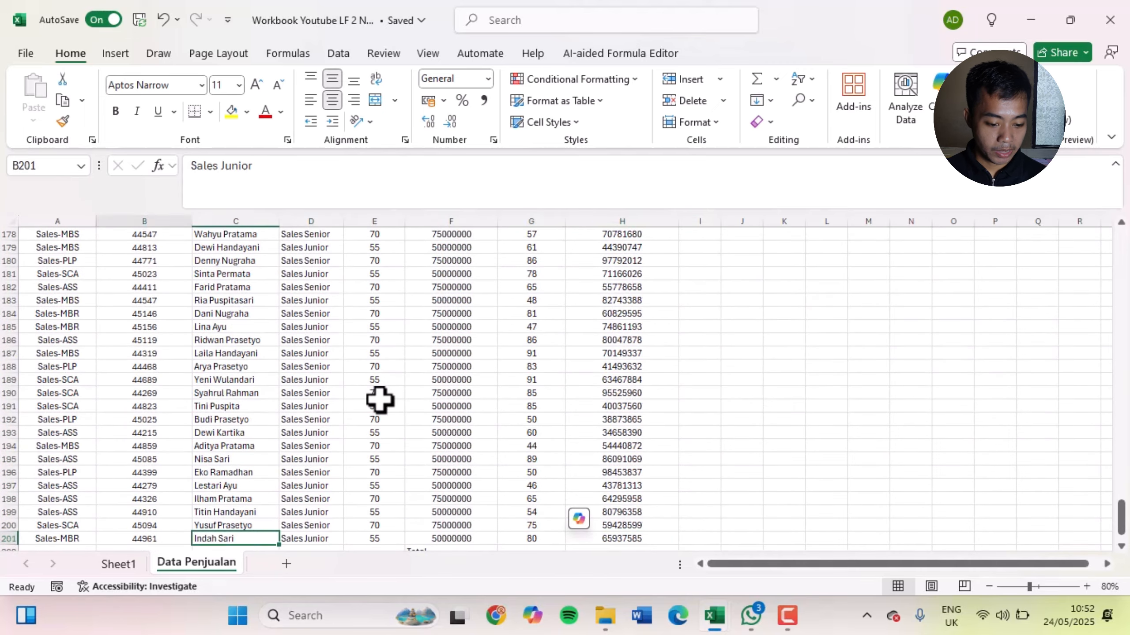
{"action": "key", "text": "ctrl+Up"}
{"action": "key", "text": "Right"}
{"action": "key", "text": "Right"}
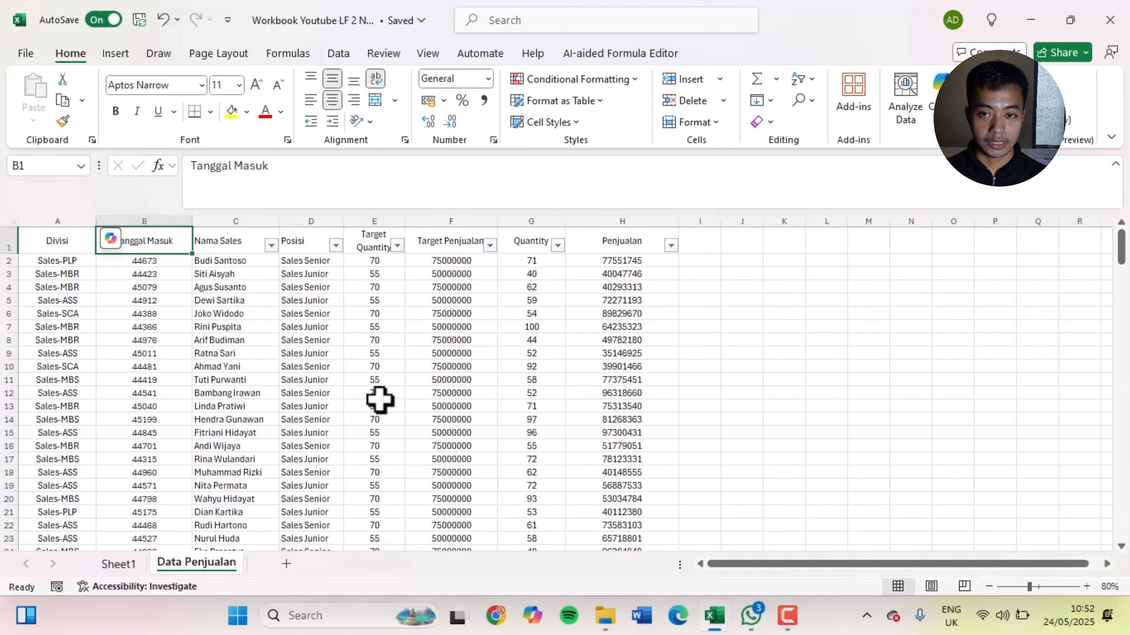
{"action": "key", "text": "Left"}
{"action": "key", "text": "Left"}
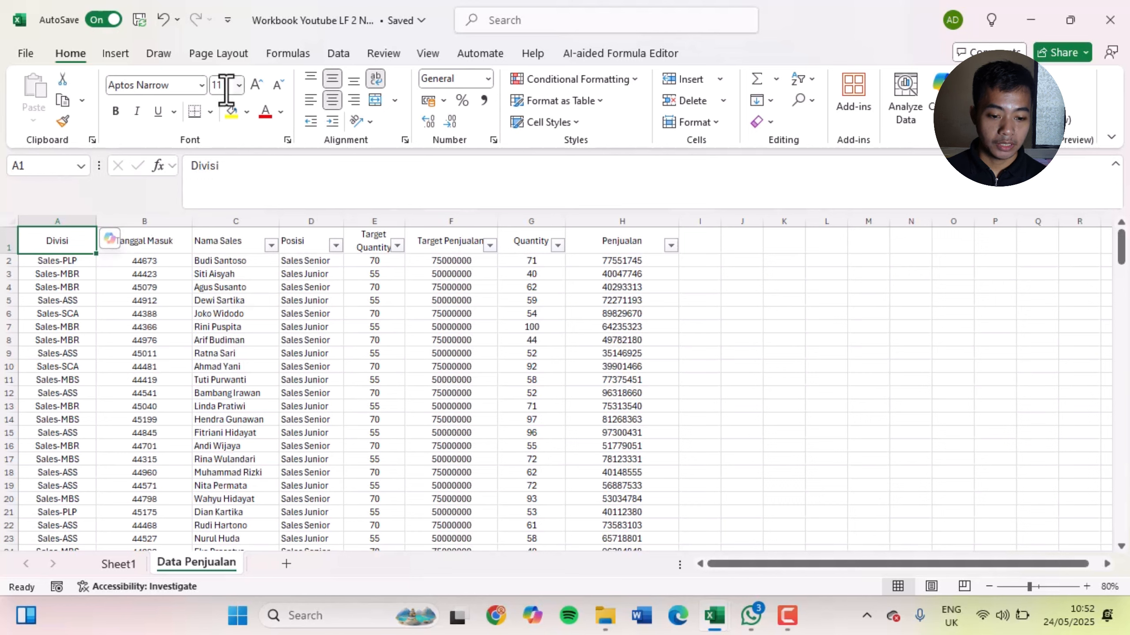
Look through the available font sizes and font names for the Divisi header without changing either
{"action": "left_click", "coordinate": [239, 85]}
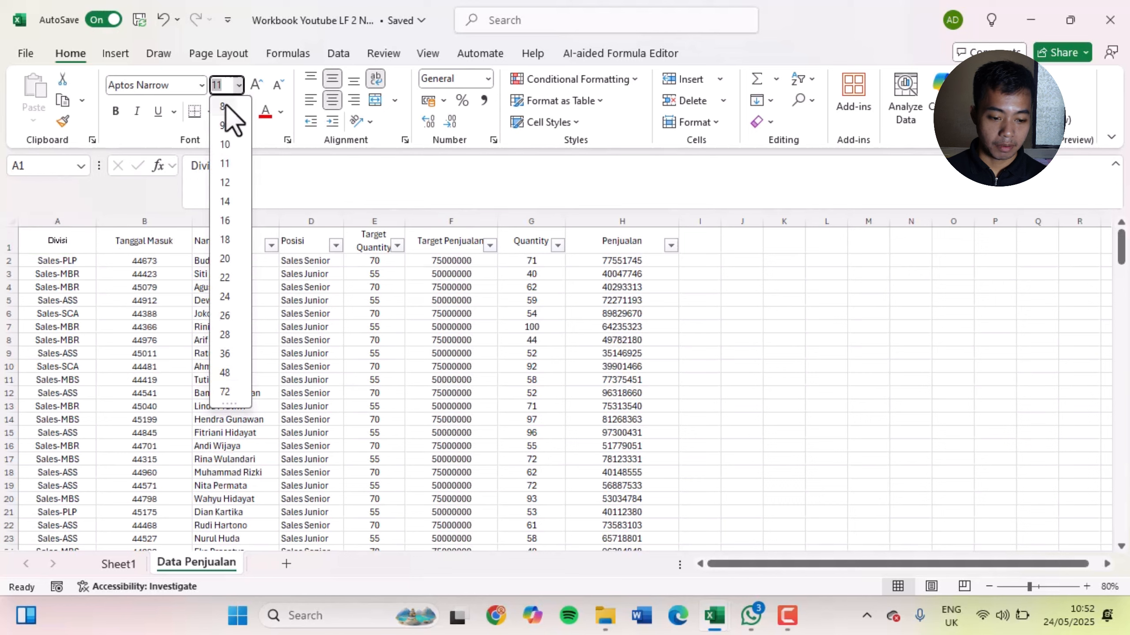
{"action": "left_click", "coordinate": [285, 249]}
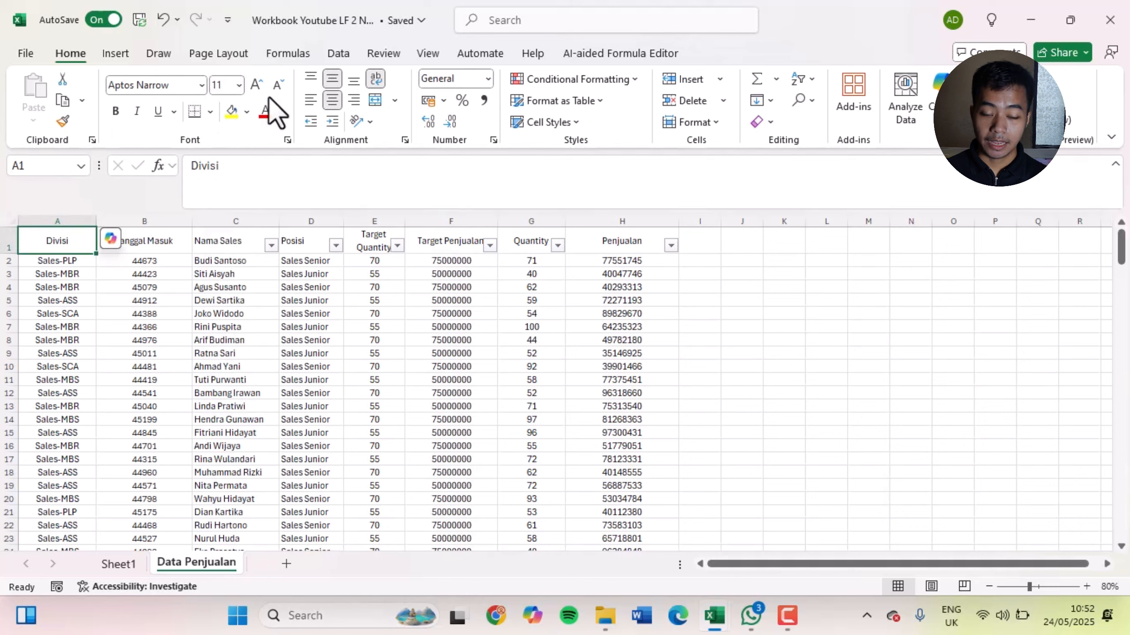
{"action": "left_click", "coordinate": [201, 84]}
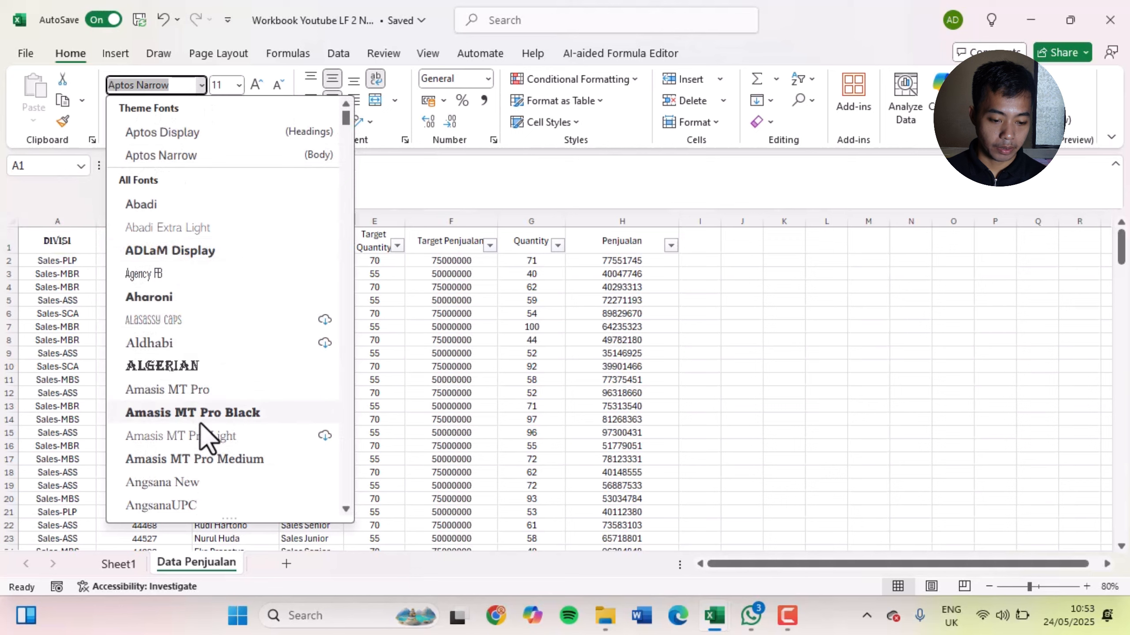
{"action": "scroll", "coordinate": [222, 434], "scroll_direction": "down", "scroll_amount": 4}
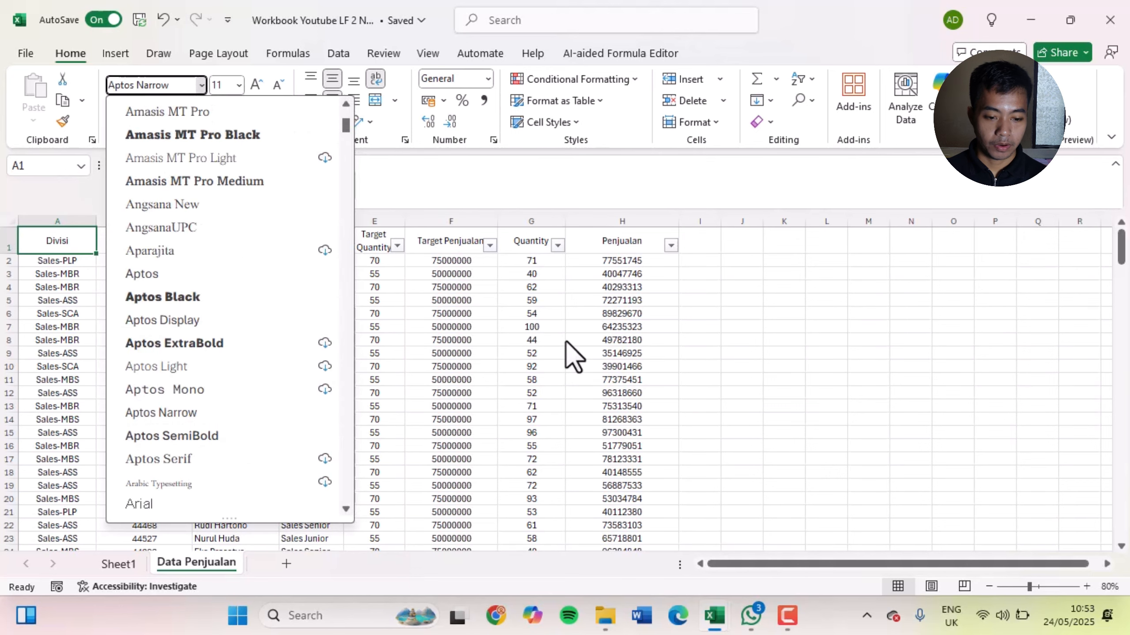
{"action": "key", "text": "Escape"}
{"action": "left_click", "coordinate": [414, 339]}
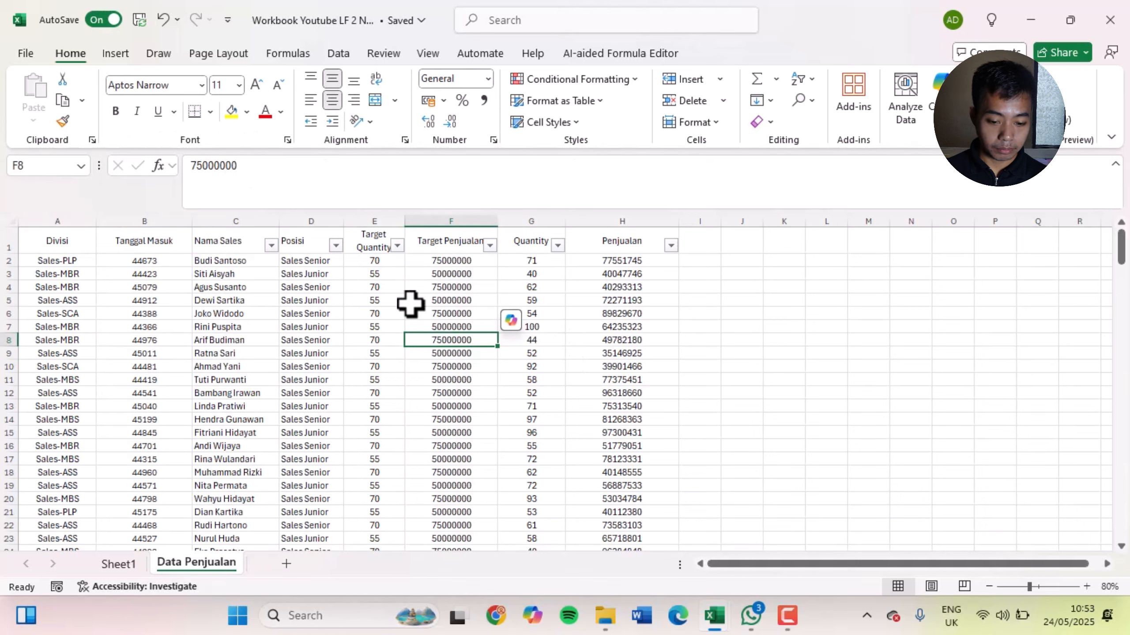
{"action": "left_click", "coordinate": [349, 273]}
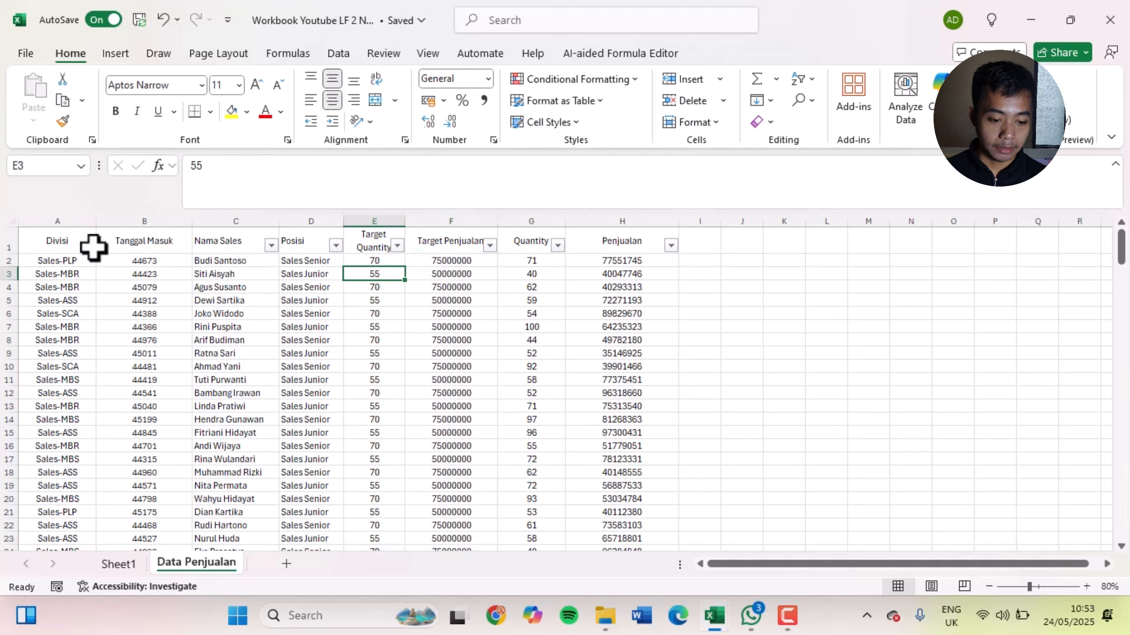
Give the Divisi header cell A1 a yellow fill and a red font colour
{"action": "left_click", "coordinate": [81, 240]}
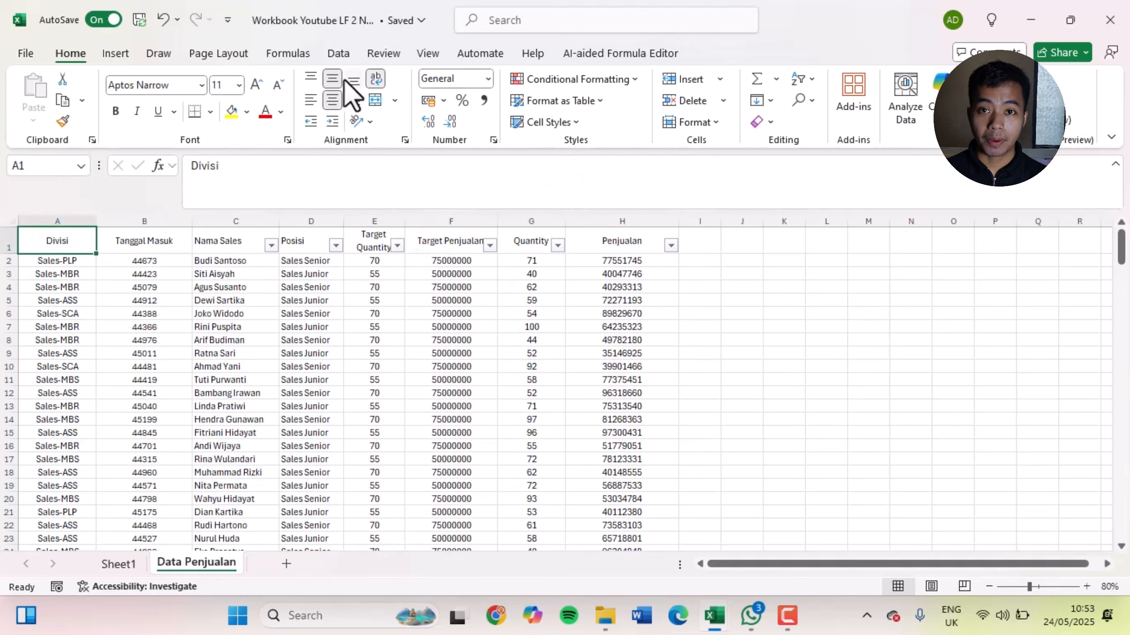
{"action": "left_click", "coordinate": [247, 111]}
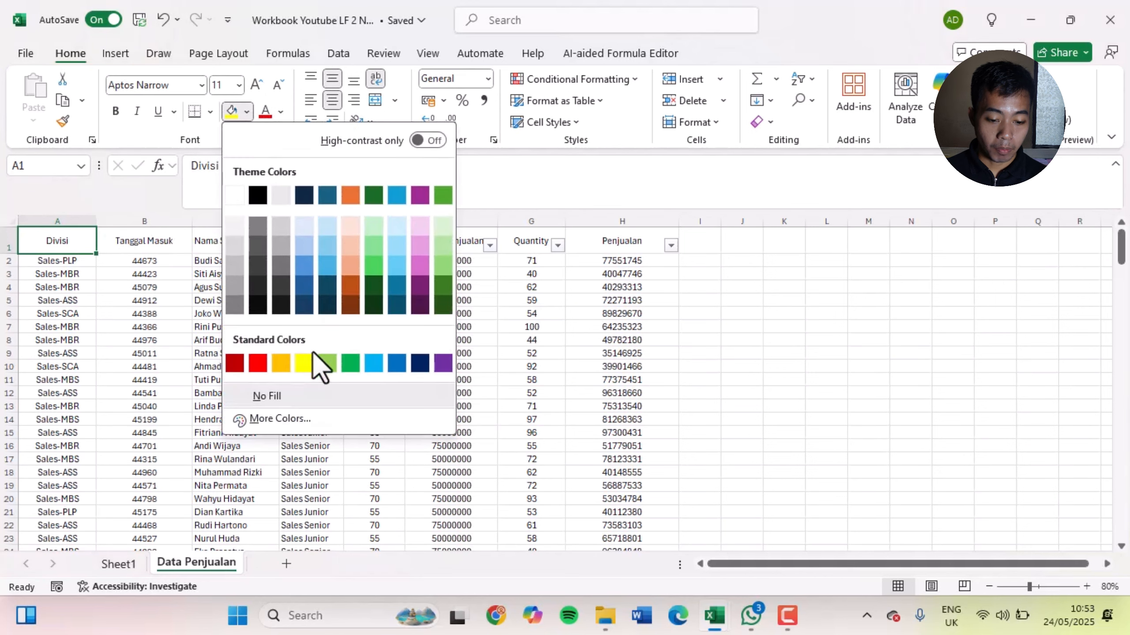
{"action": "left_click", "coordinate": [305, 363]}
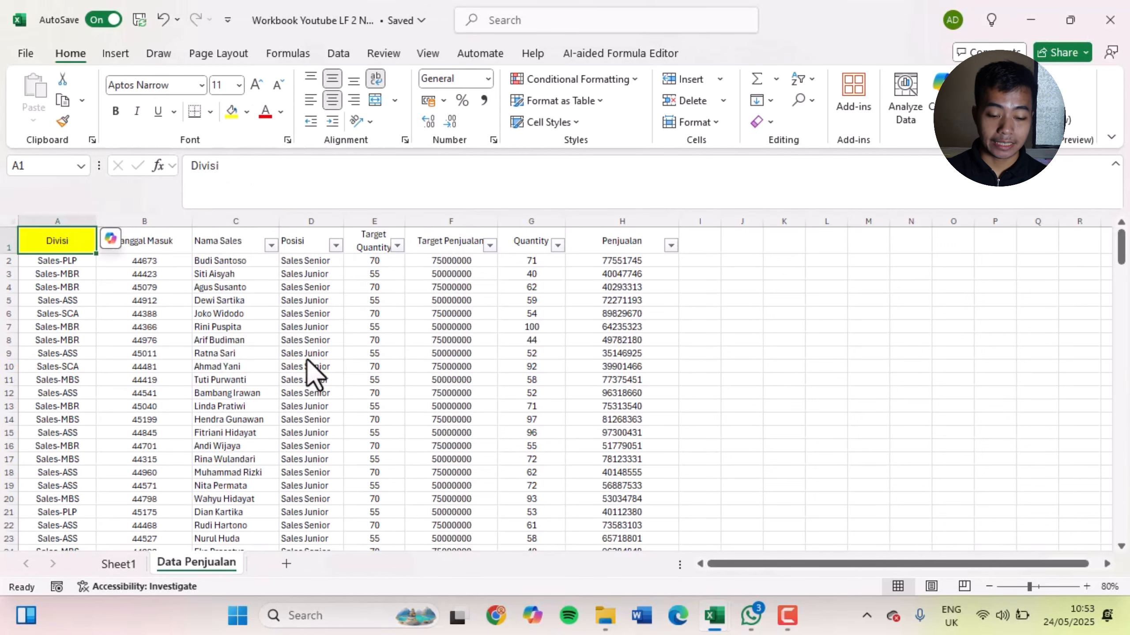
{"action": "left_click", "coordinate": [281, 112]}
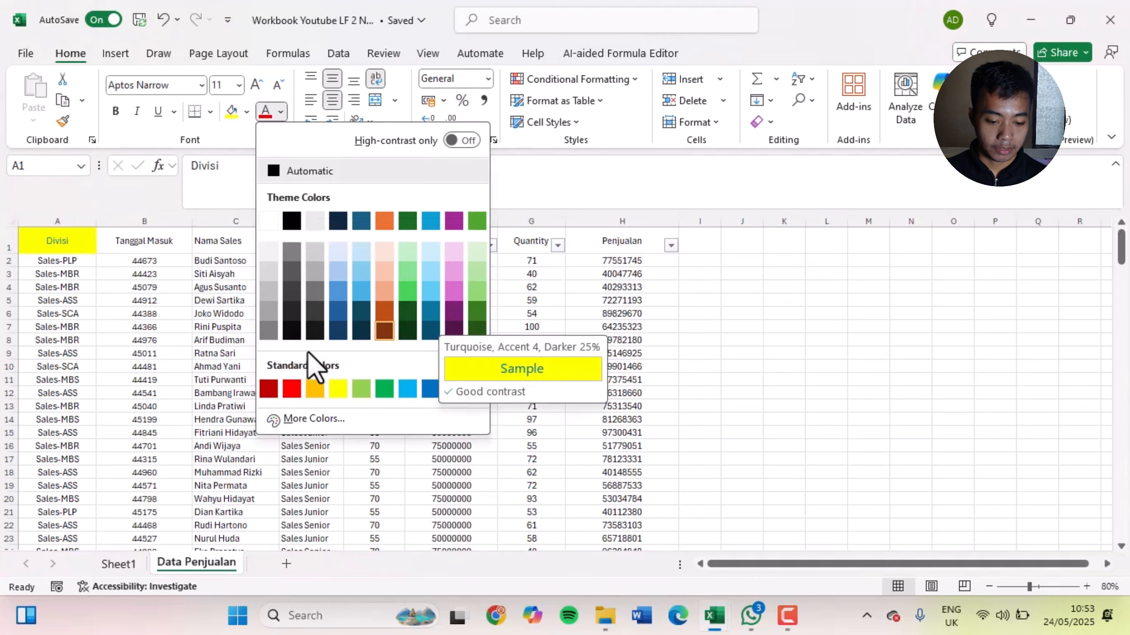
{"action": "left_click", "coordinate": [291, 388]}
{"action": "left_click", "coordinate": [447, 352]}
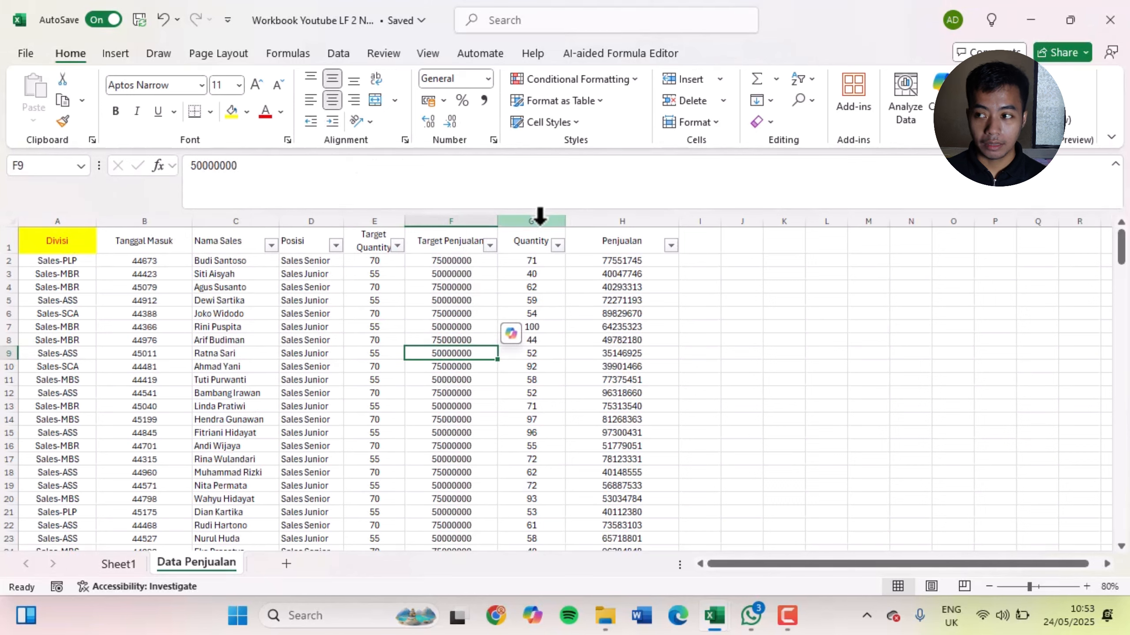
Apply the 60% - Accent6 cell style to the header row A1:H1 of the sales table
{"action": "left_click_drag", "start_coordinate": [41, 234], "coordinate": [652, 244]}
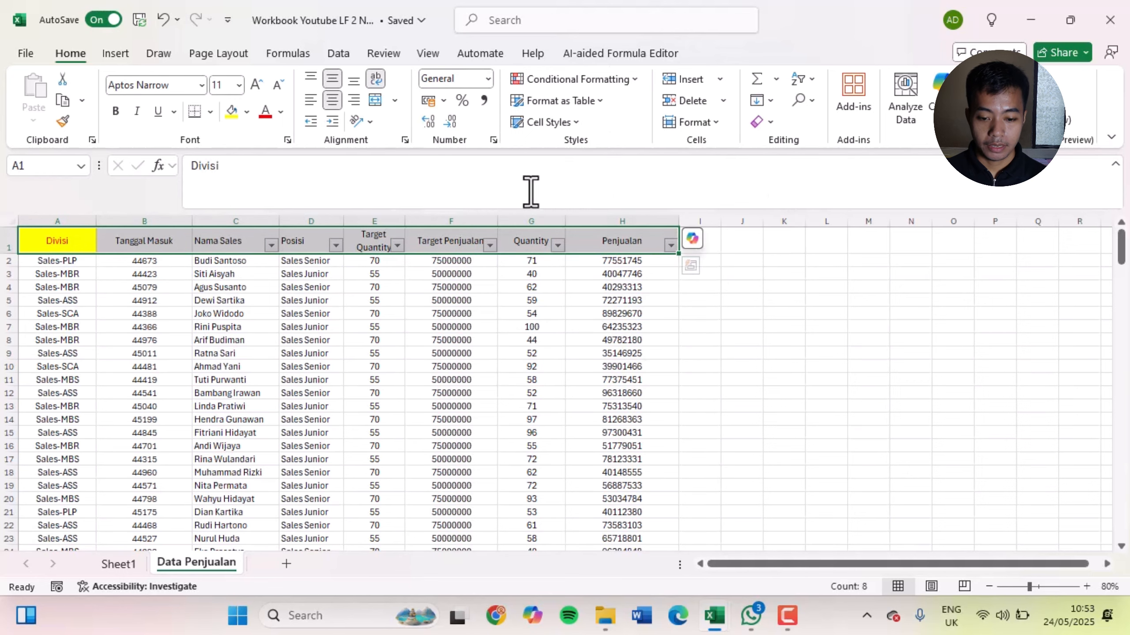
{"action": "left_click", "coordinate": [572, 128]}
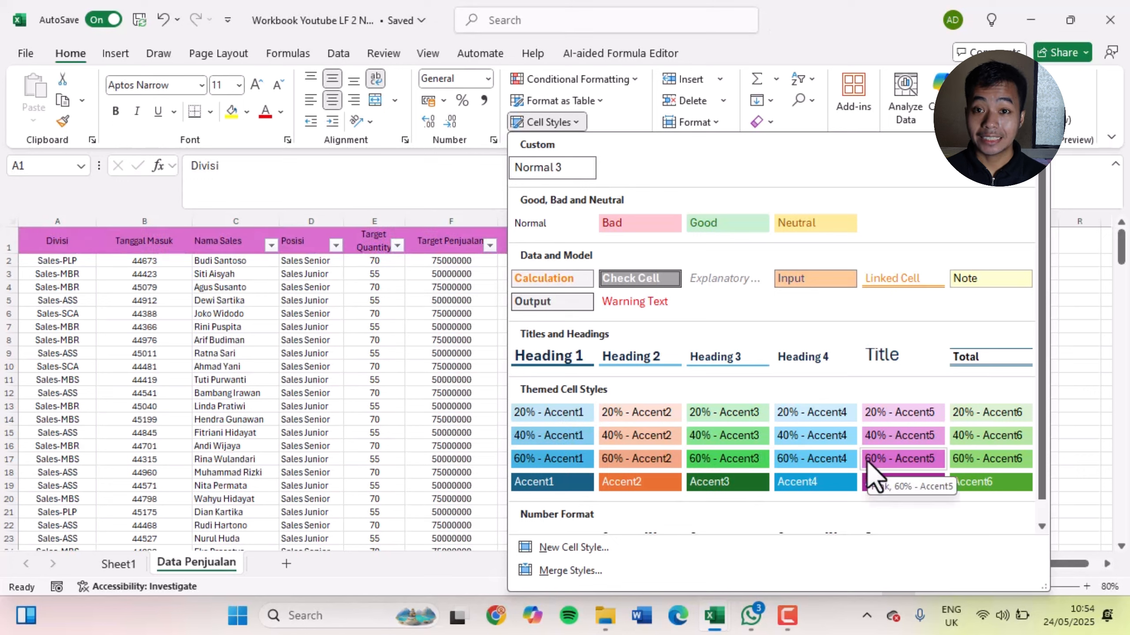
{"action": "left_click", "coordinate": [980, 461]}
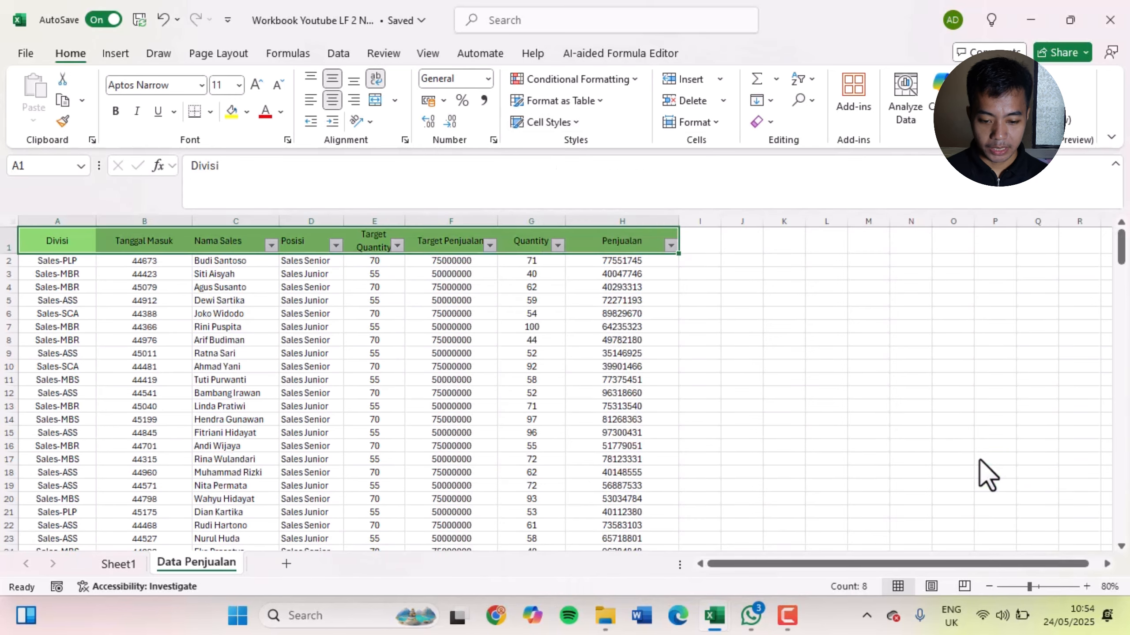
{"action": "left_click", "coordinate": [754, 368]}
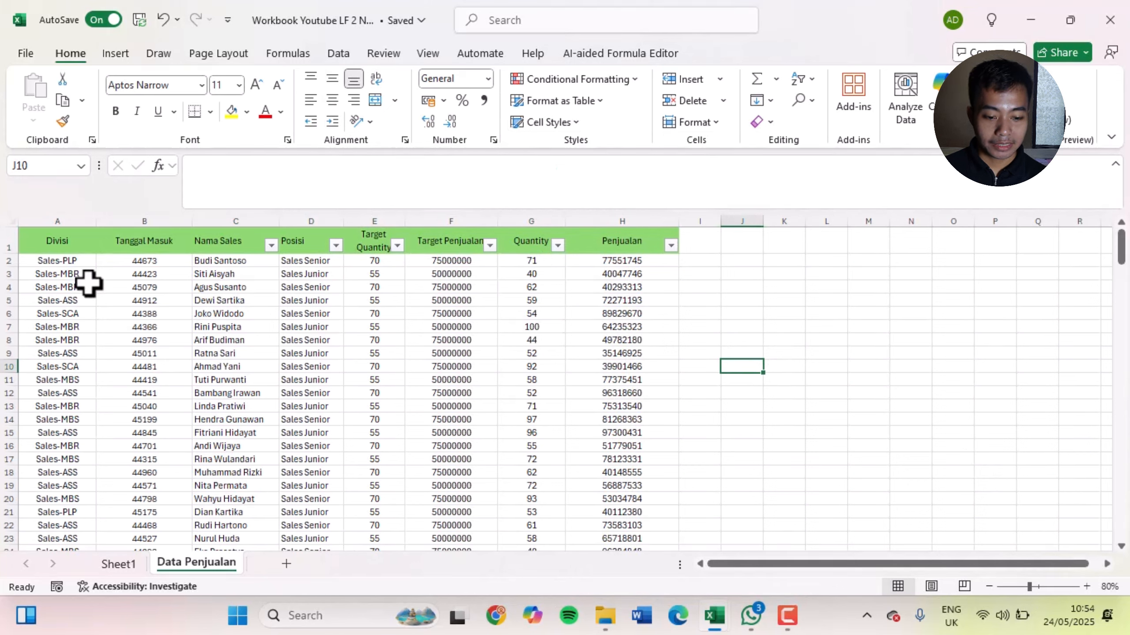
{"action": "left_click_drag", "start_coordinate": [51, 234], "coordinate": [652, 294]}
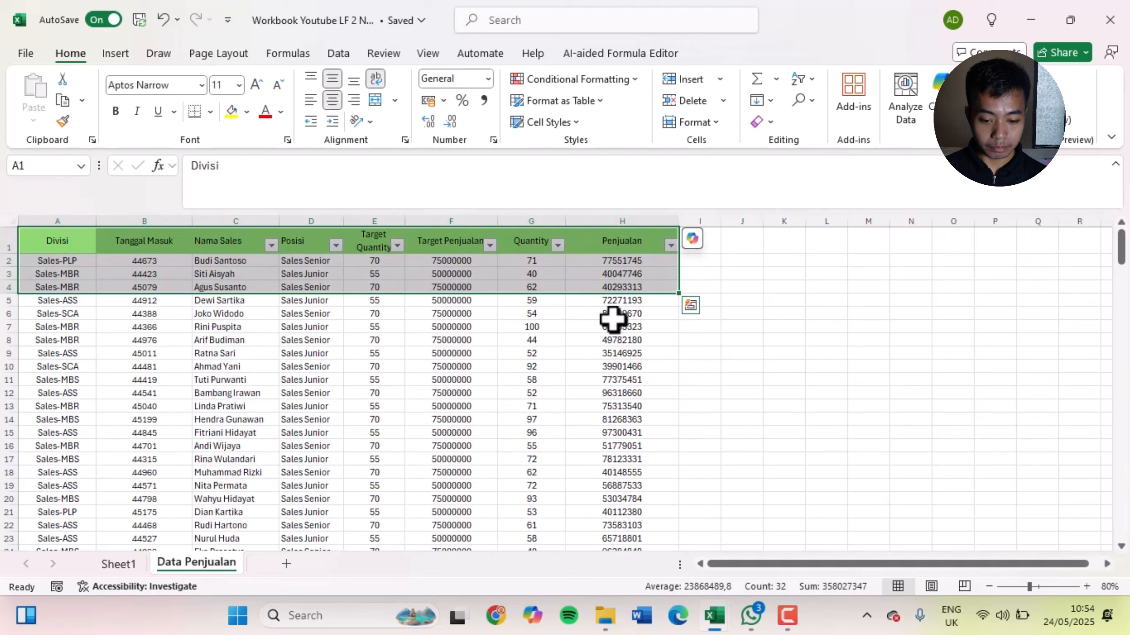
{"action": "left_click", "coordinate": [434, 406]}
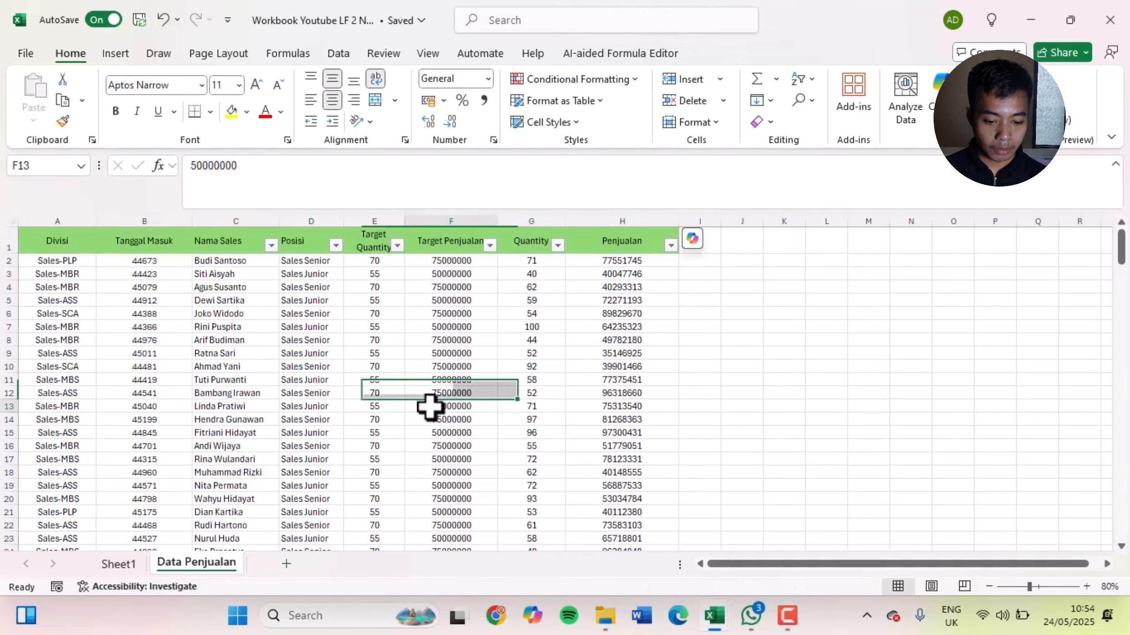
Look through the alignment, font, border, fill and protection options in Format Cells for the Divisi header in A1
{"action": "left_click", "coordinate": [61, 241]}
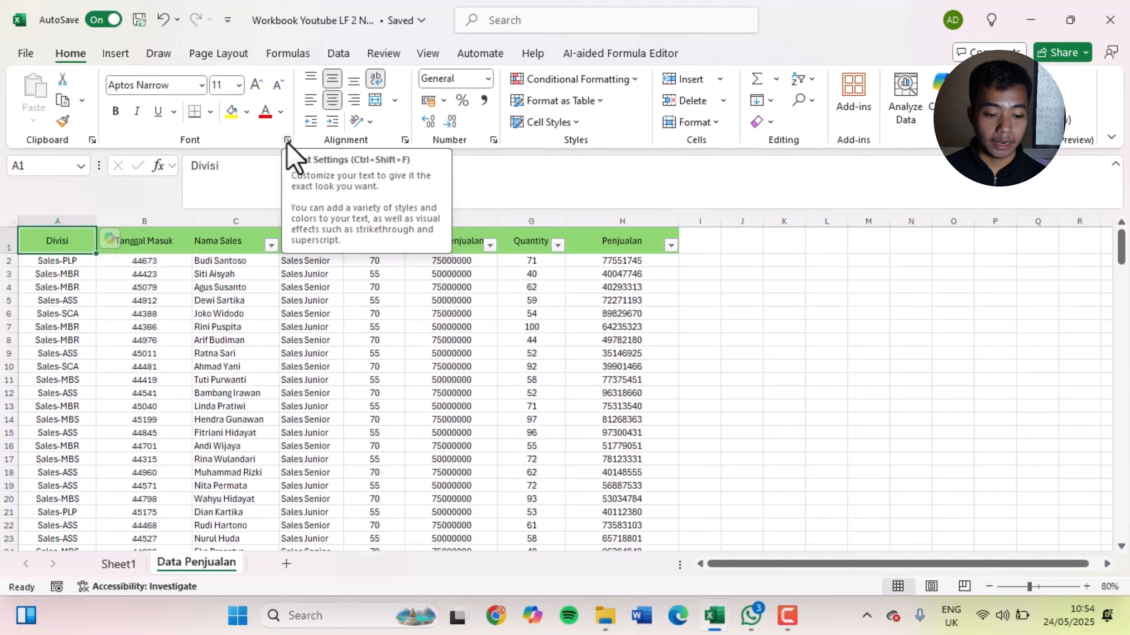
{"action": "right_click", "coordinate": [54, 240]}
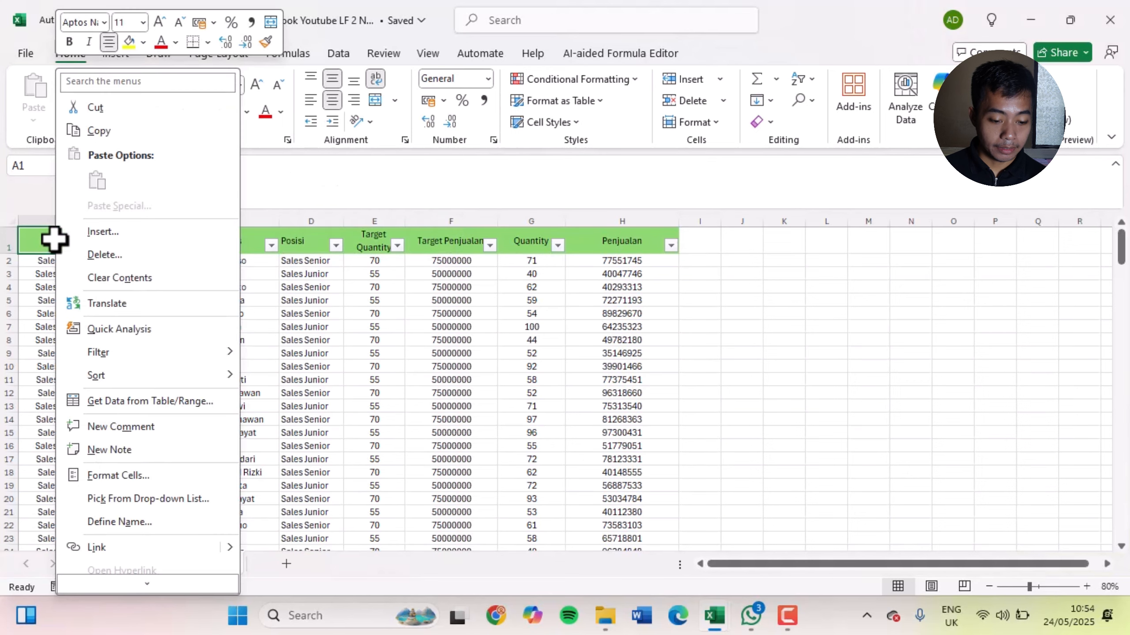
{"action": "left_click", "coordinate": [135, 478]}
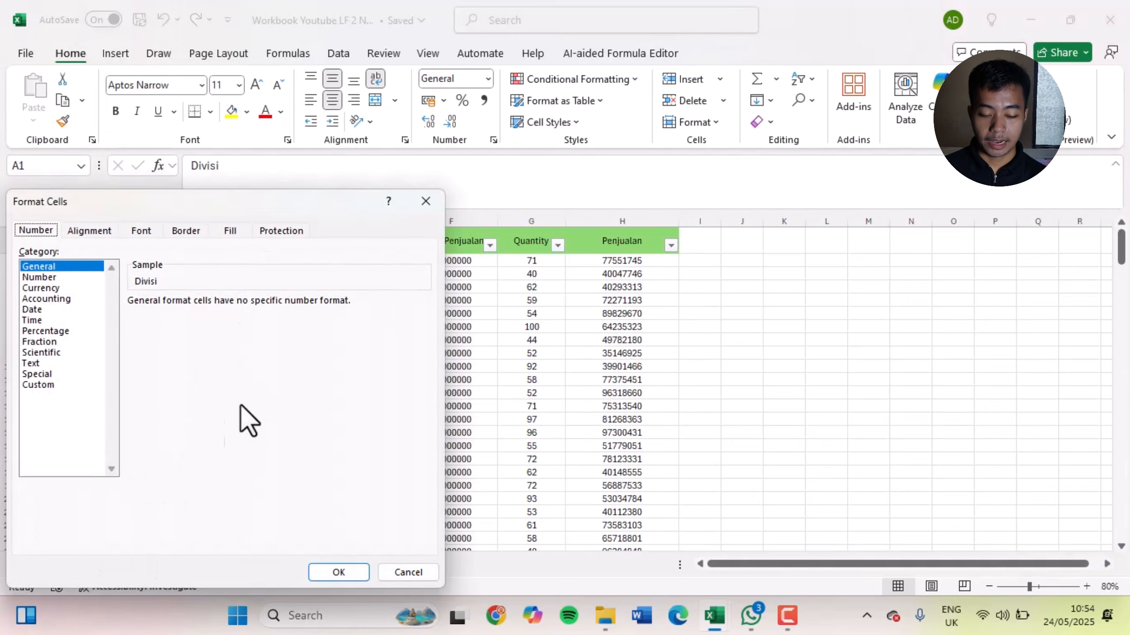
{"action": "left_click_drag", "start_coordinate": [264, 216], "coordinate": [726, 155]}
{"action": "left_click", "coordinate": [552, 167]}
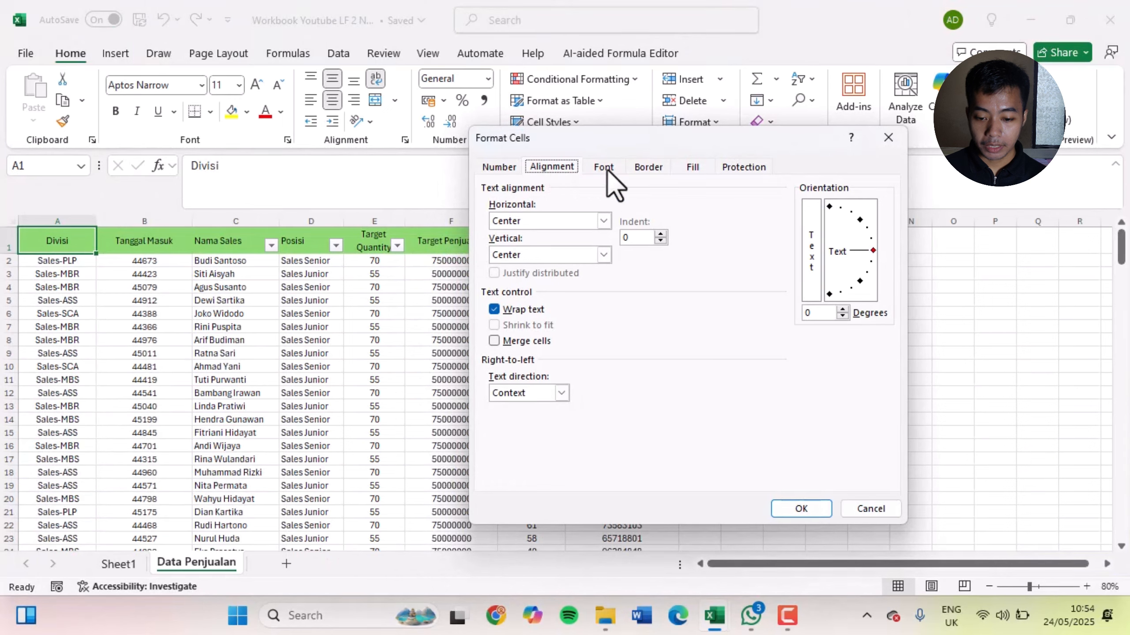
{"action": "left_click", "coordinate": [620, 168]}
{"action": "left_click", "coordinate": [649, 169]}
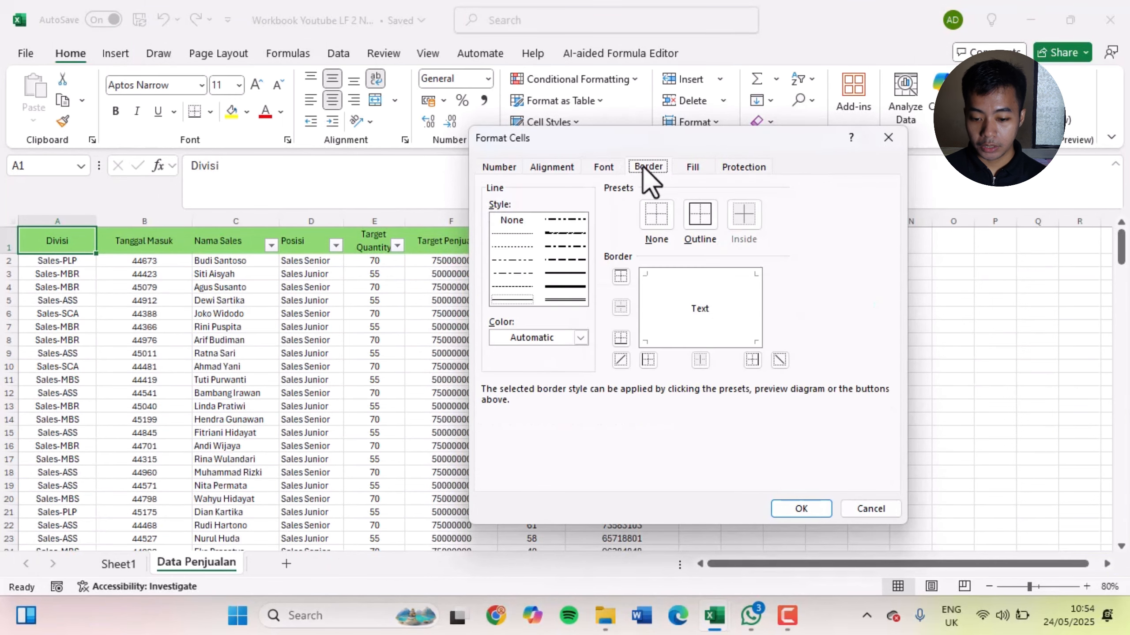
{"action": "left_click", "coordinate": [698, 168]}
{"action": "left_click", "coordinate": [751, 165]}
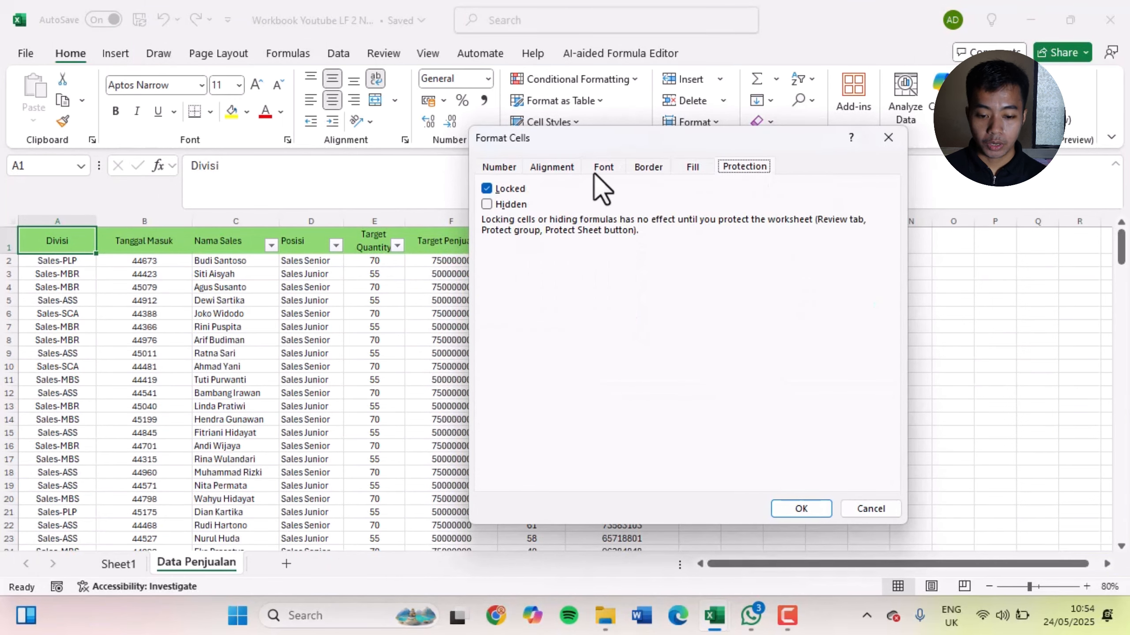
{"action": "left_click", "coordinate": [494, 167]}
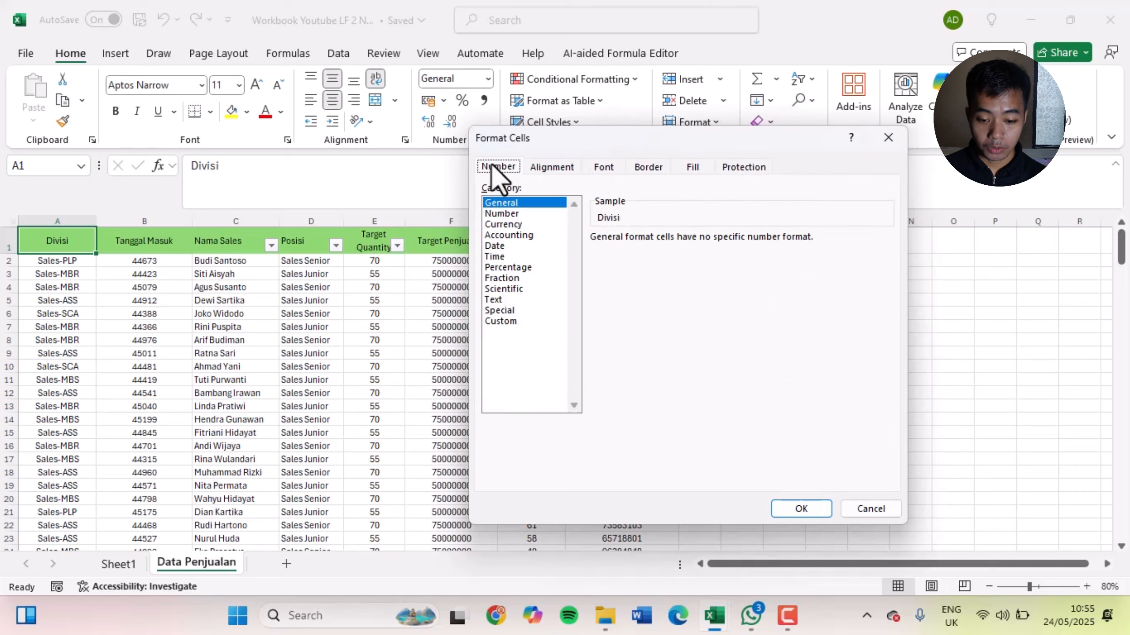
{"action": "left_click", "coordinate": [555, 168]}
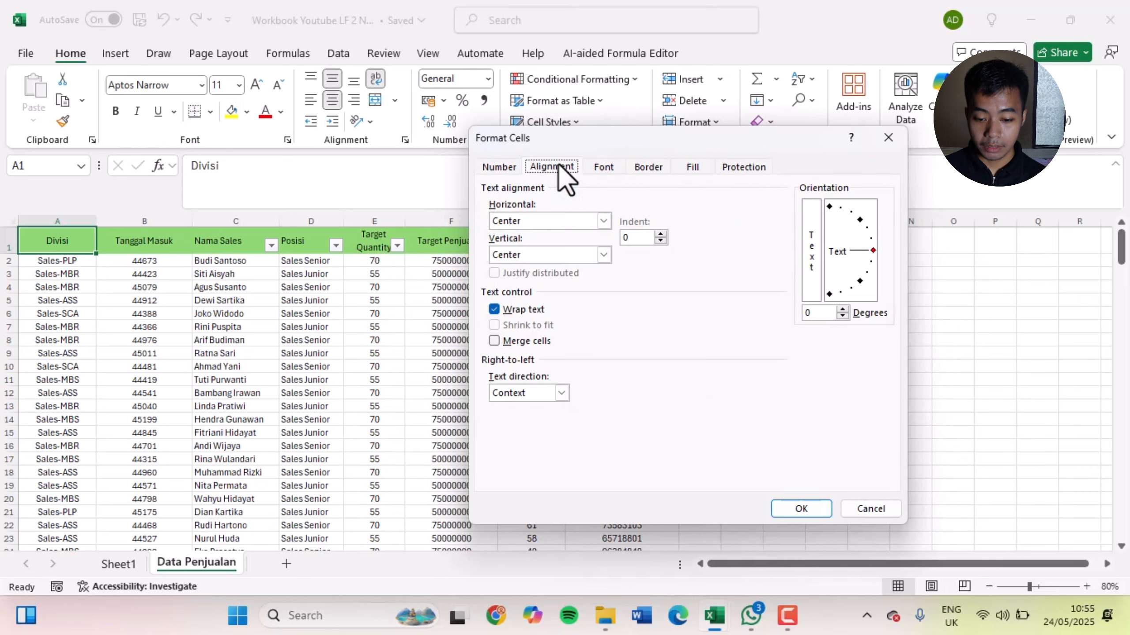
{"action": "left_click", "coordinate": [602, 166]}
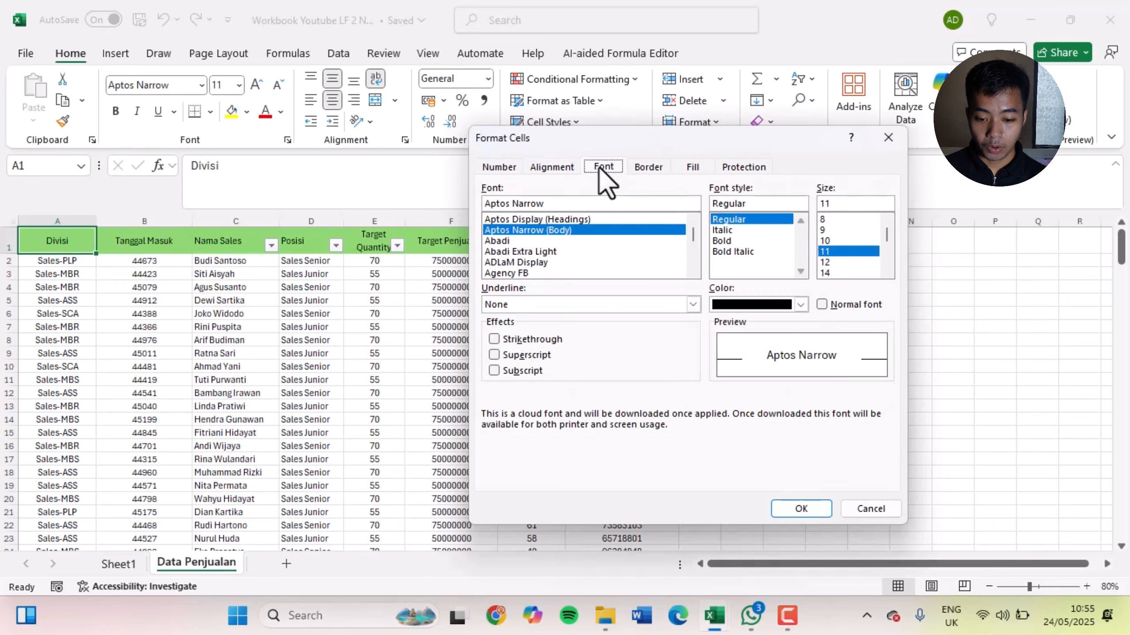
{"action": "left_click", "coordinate": [644, 167]}
{"action": "left_click", "coordinate": [681, 167]}
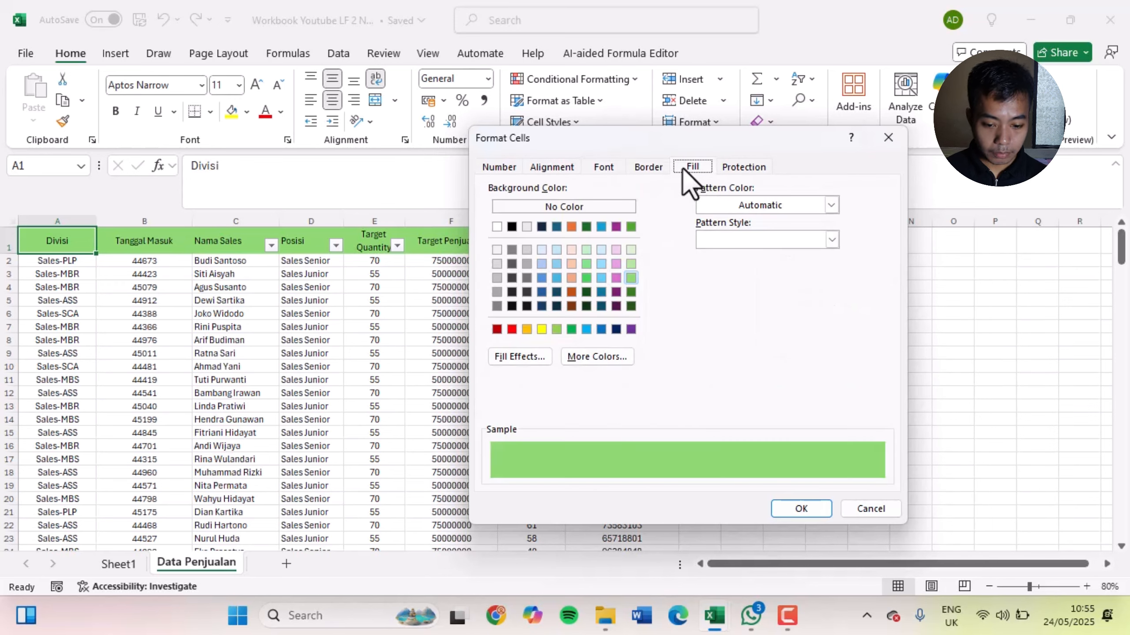
Look through the General, Number, Currency, Accounting and Date format categories for A1 and close Format Cells without applying any
{"action": "left_click", "coordinate": [500, 167]}
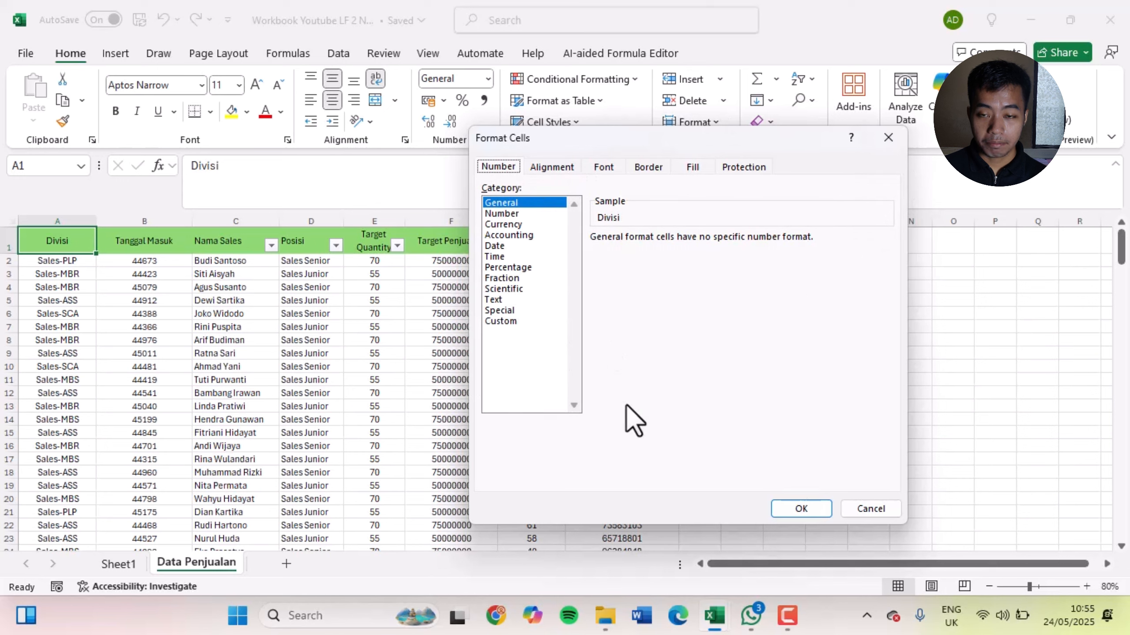
{"action": "left_click", "coordinate": [512, 214]}
{"action": "left_click", "coordinate": [516, 224]}
{"action": "left_click", "coordinate": [518, 234]}
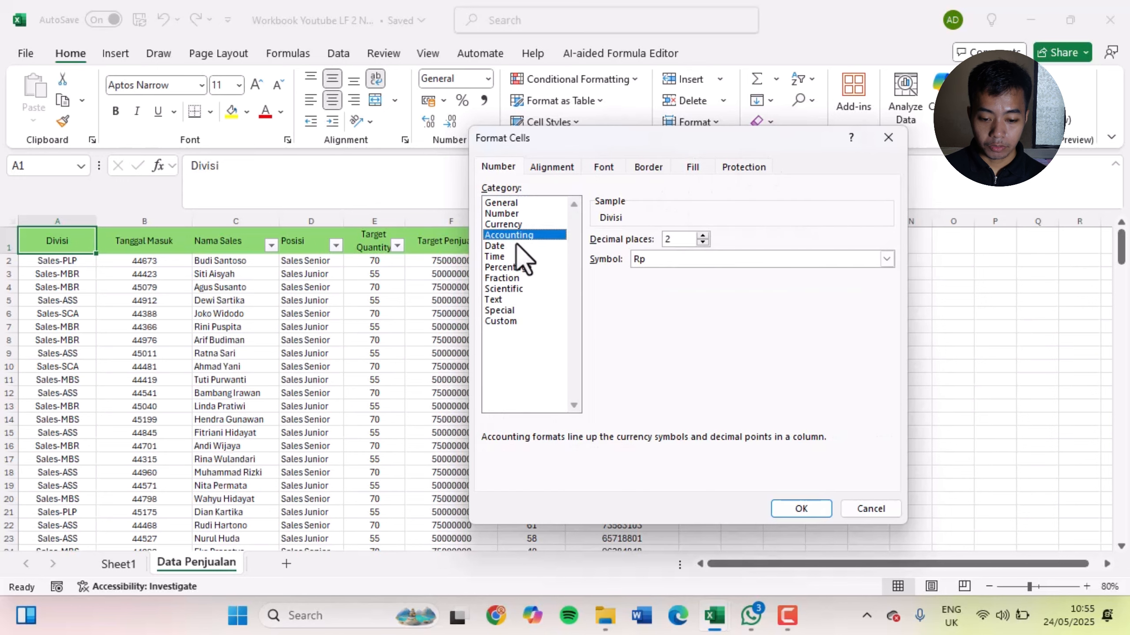
{"action": "left_click", "coordinate": [520, 245]}
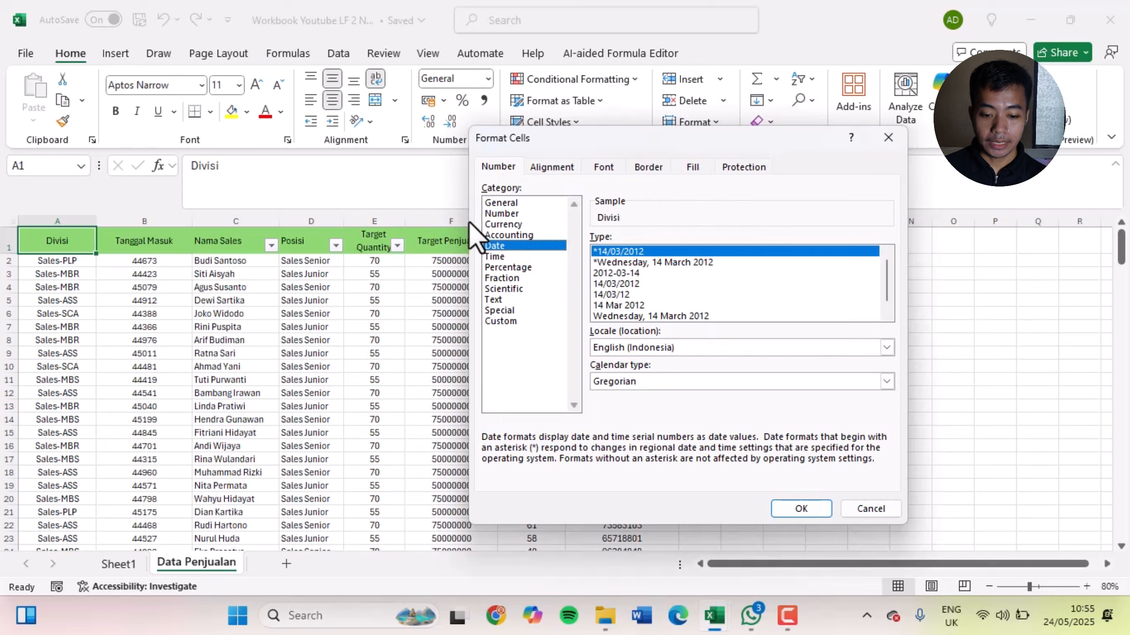
{"action": "left_click", "coordinate": [518, 204]}
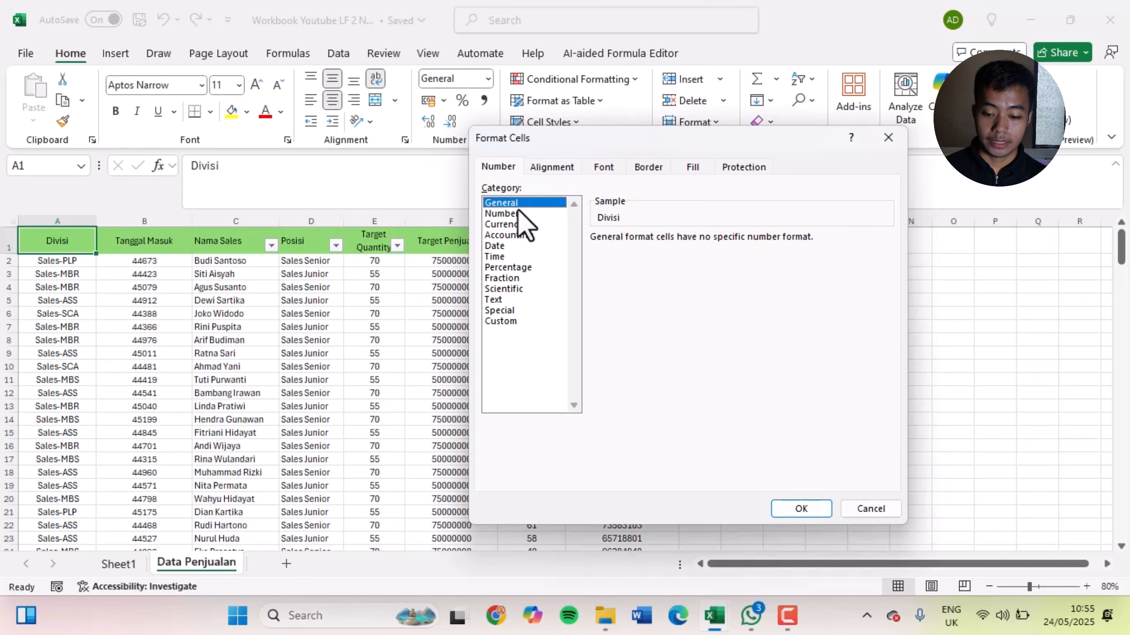
{"action": "left_click", "coordinate": [514, 214]}
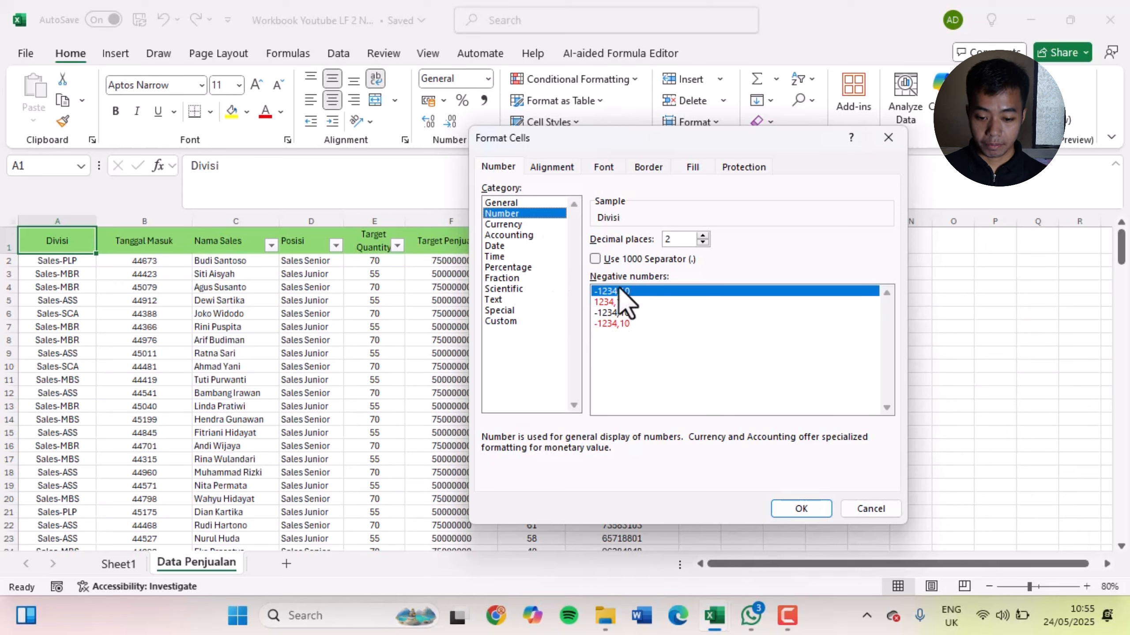
{"action": "left_click", "coordinate": [870, 509]}
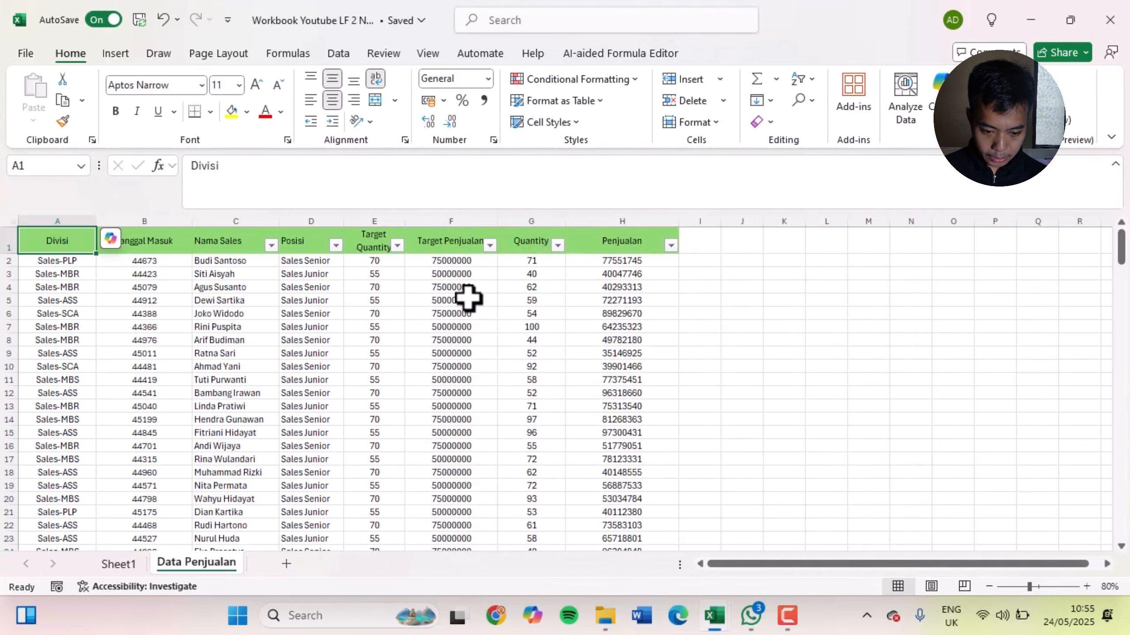
Select the Target Penjualan values F2:F201, leaving out the Total and Rata-Rata rows below them
{"action": "left_click", "coordinate": [455, 260]}
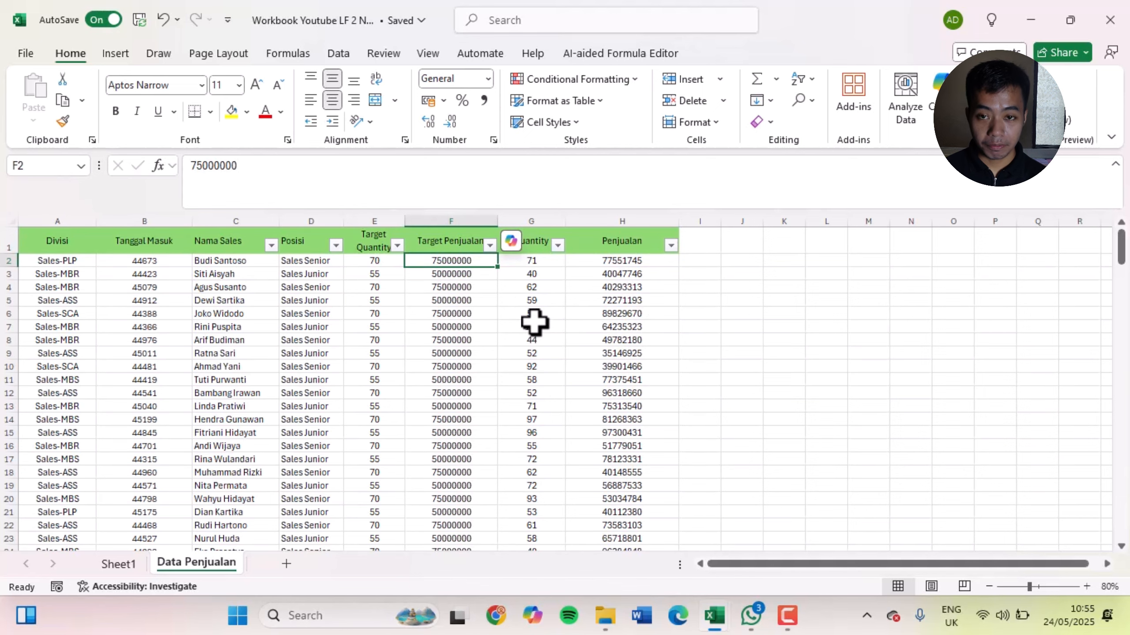
{"action": "key", "text": "ctrl+shift+Down"}
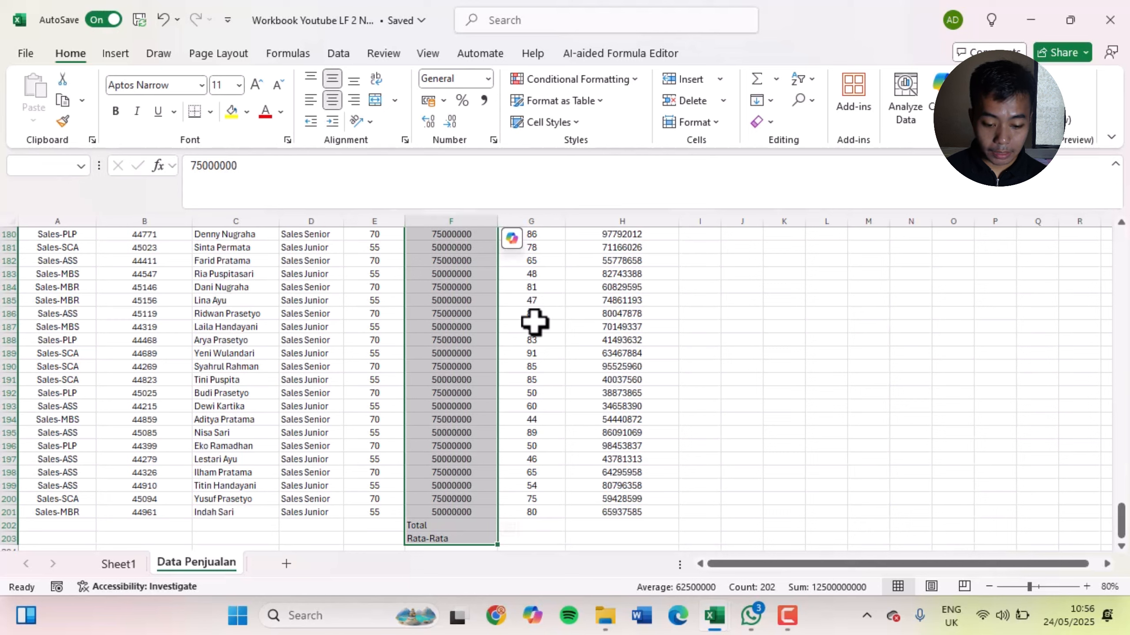
{"action": "key", "text": "shift+Up"}
{"action": "key", "text": "shift+Up"}
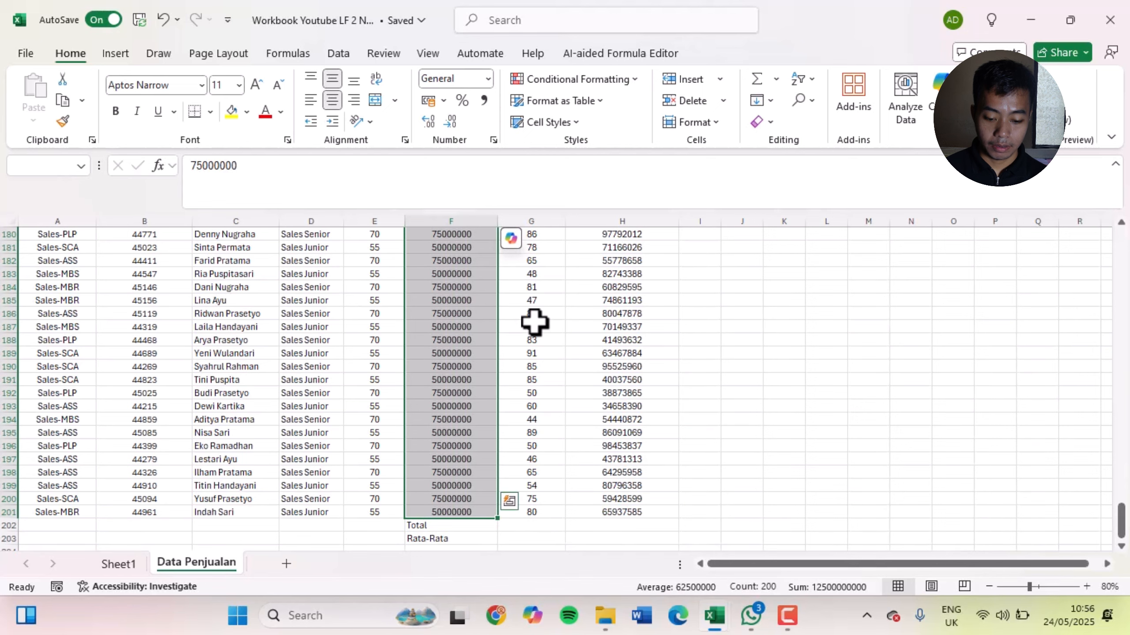
{"action": "key", "text": "shift+Down"}
{"action": "key", "text": "shift+Down"}
{"action": "key", "text": "shift+Up"}
{"action": "key", "text": "shift+Up"}
{"action": "key", "text": "shift+Up"}
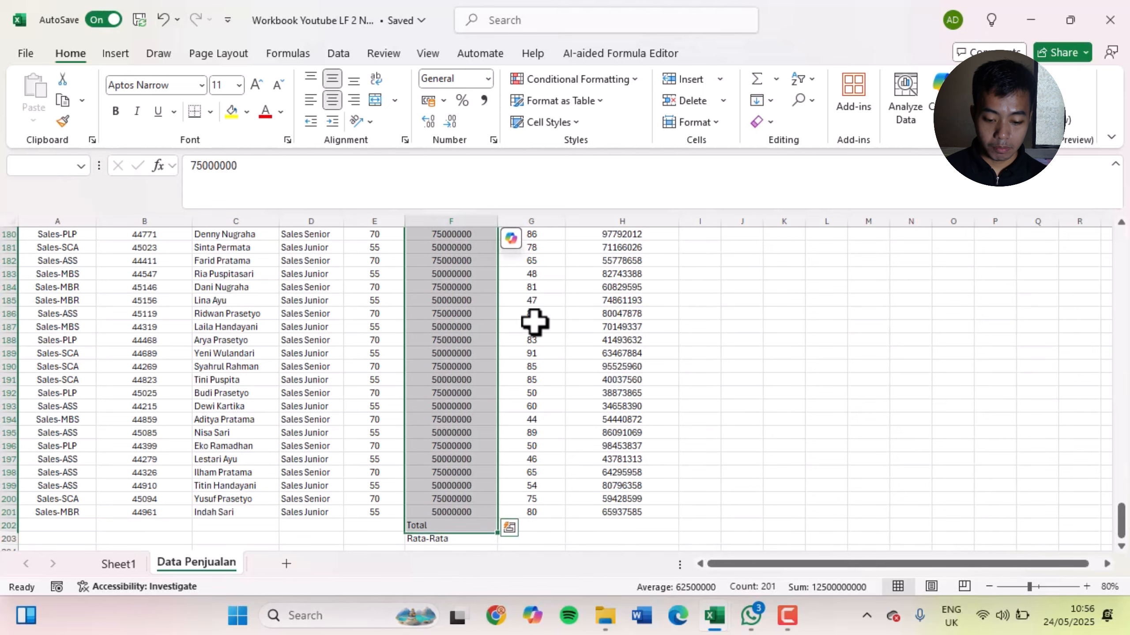
{"action": "key", "text": "shift+Down"}
{"action": "key", "text": "shift+Down"}
{"action": "key", "text": "shift+Down"}
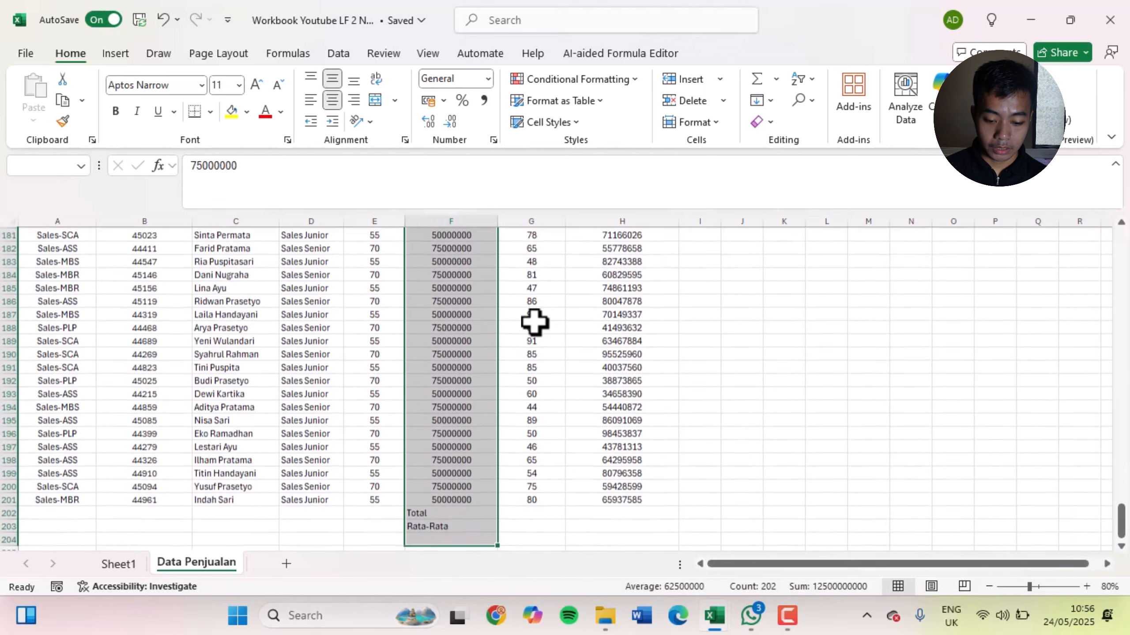
{"action": "key", "text": "shift+Up"}
{"action": "key", "text": "shift+Up"}
{"action": "key", "text": "shift+Up"}
{"action": "key", "text": "shift+Up"}
{"action": "key", "text": "shift+Down"}
{"action": "key", "text": "shift+Down"}
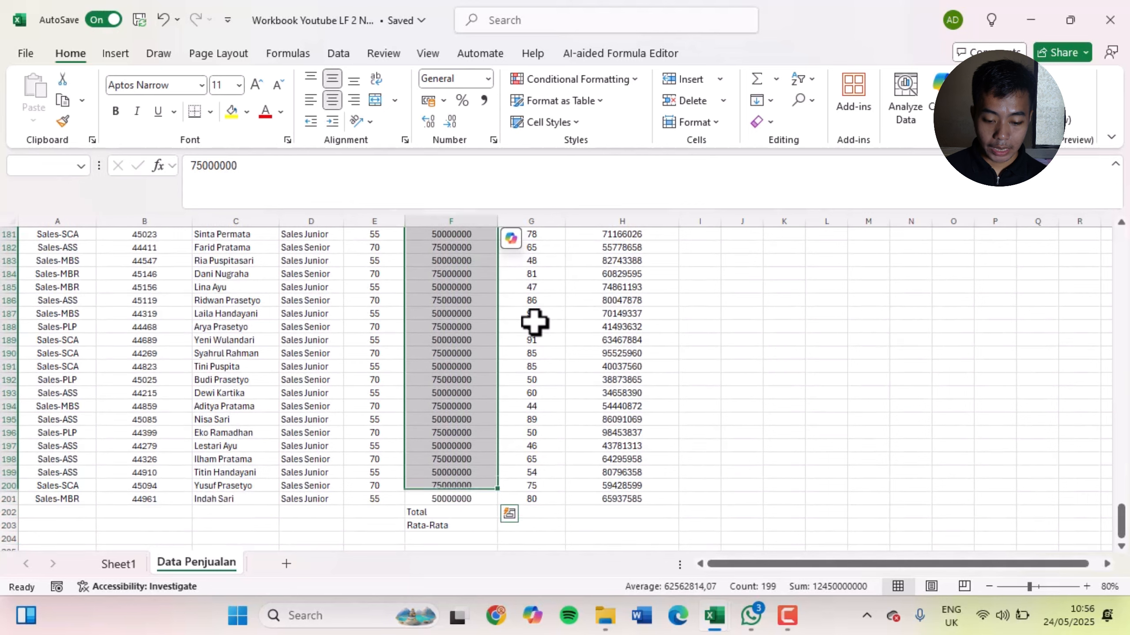
{"action": "key", "text": "shift+Down"}
{"action": "key", "text": "shift+Down"}
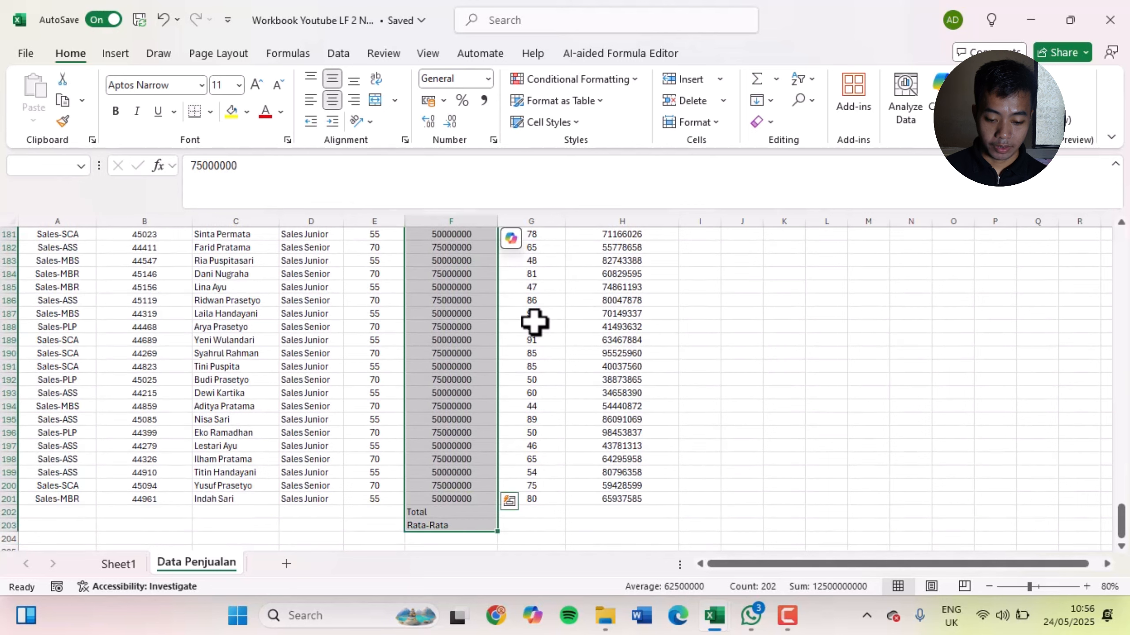
{"action": "key", "text": "shift+Up"}
{"action": "key", "text": "shift+Up"}
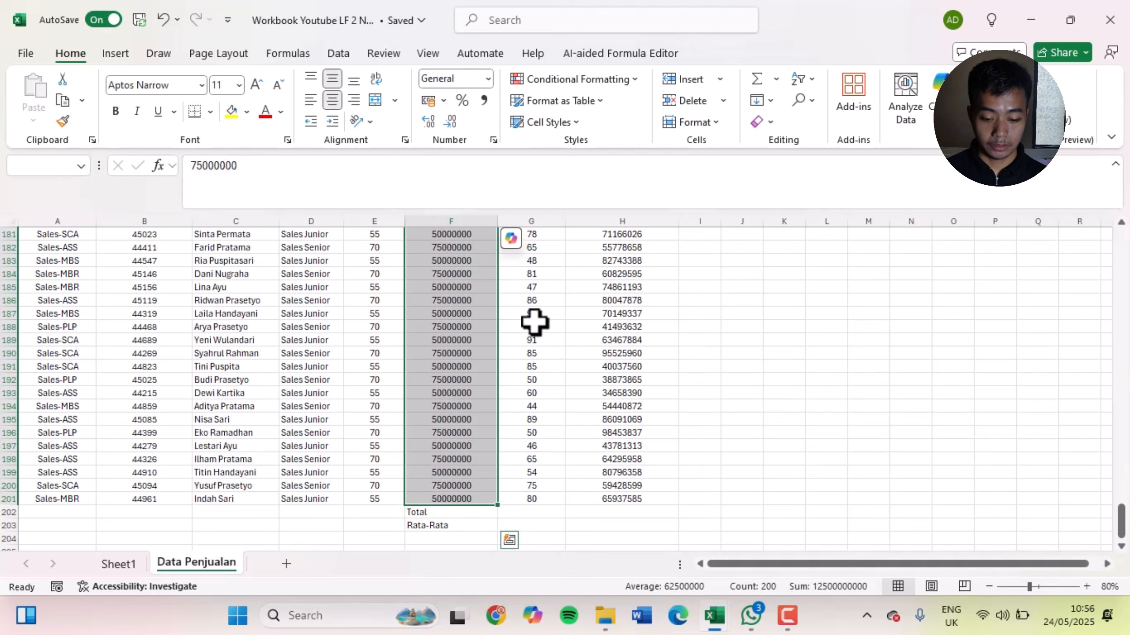
{"action": "scroll", "coordinate": [534, 322], "scroll_direction": "up", "scroll_amount": 3}
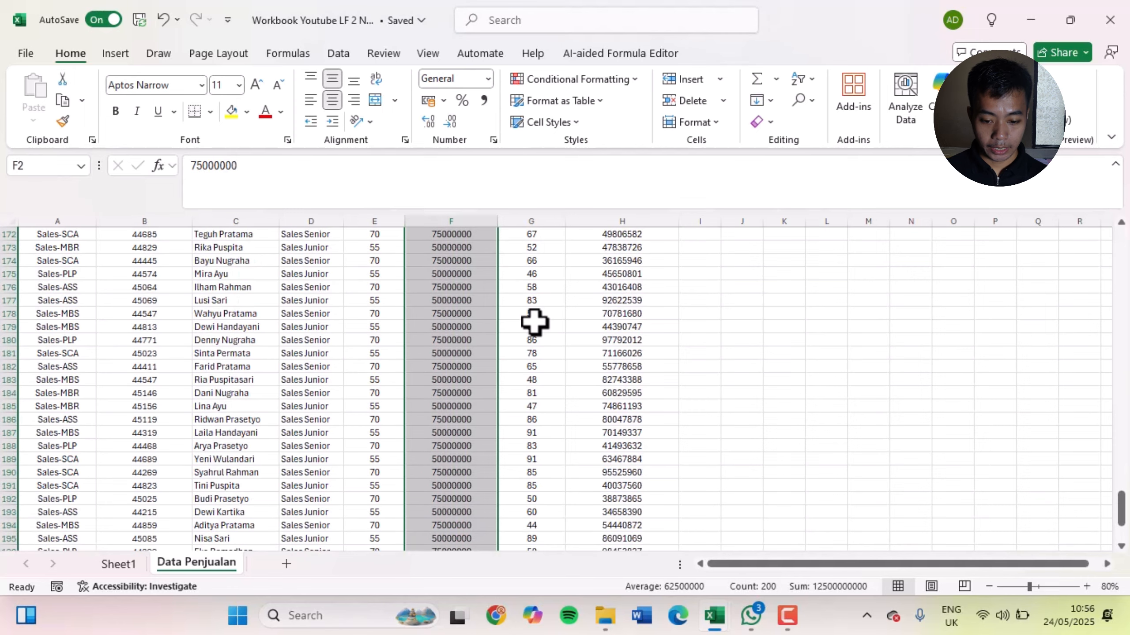
{"action": "scroll", "coordinate": [535, 322], "scroll_direction": "up", "scroll_amount": 20}
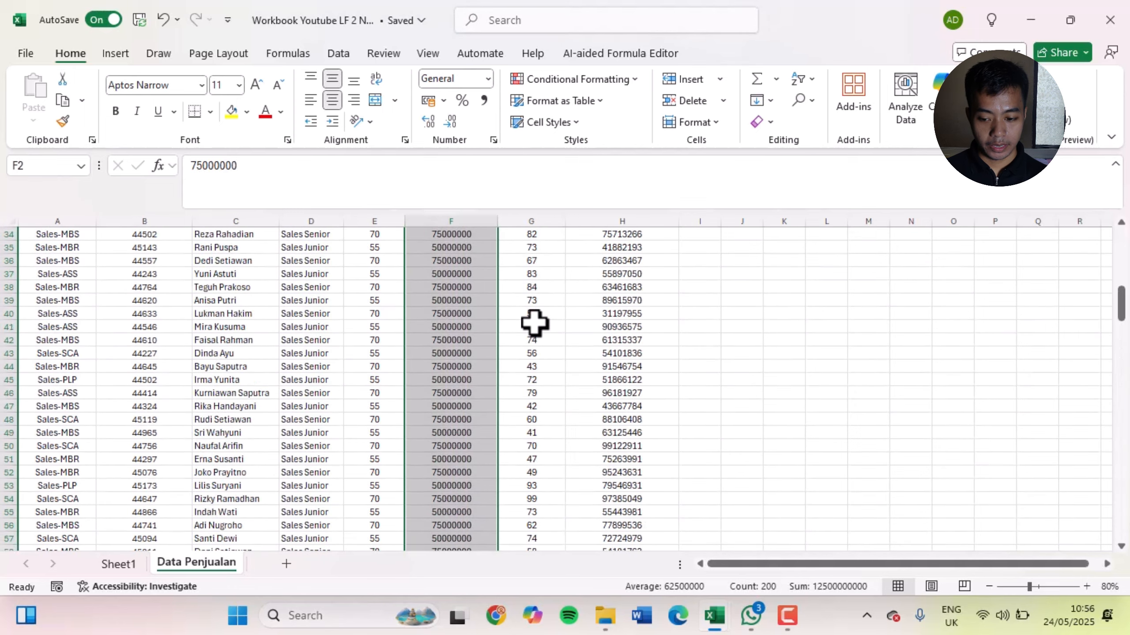
{"action": "scroll", "coordinate": [534, 322], "scroll_direction": "up", "scroll_amount": 11}
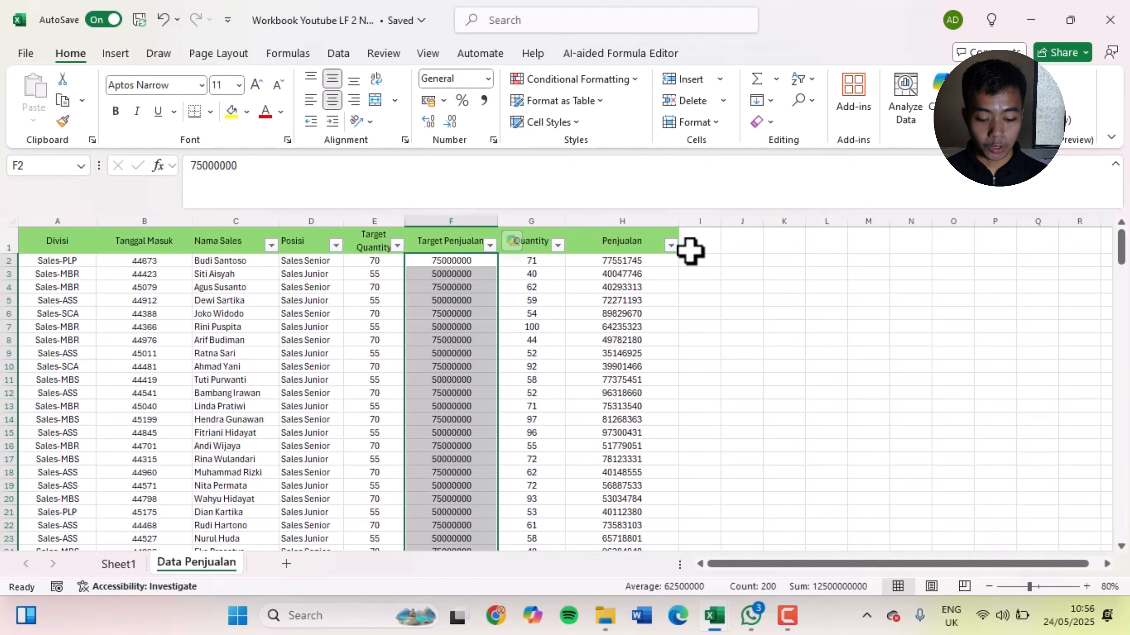
Set the Number format for the selected Target Penjualan values to 0 decimal places with the 1000 separator
{"action": "key", "text": "ctrl+1"}
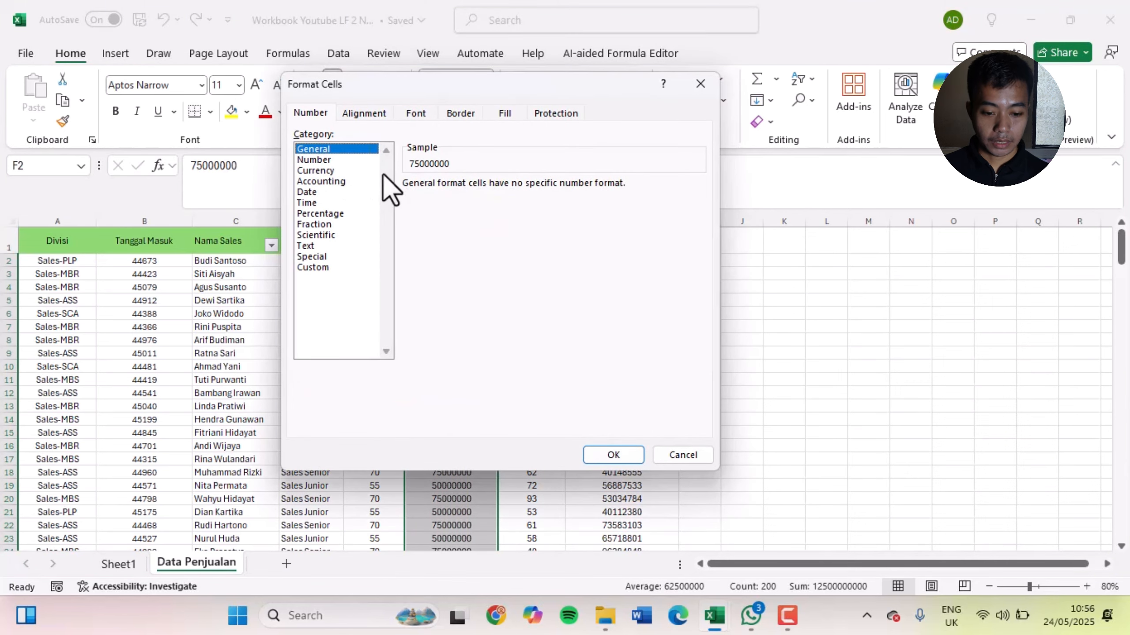
{"action": "left_click", "coordinate": [317, 163]}
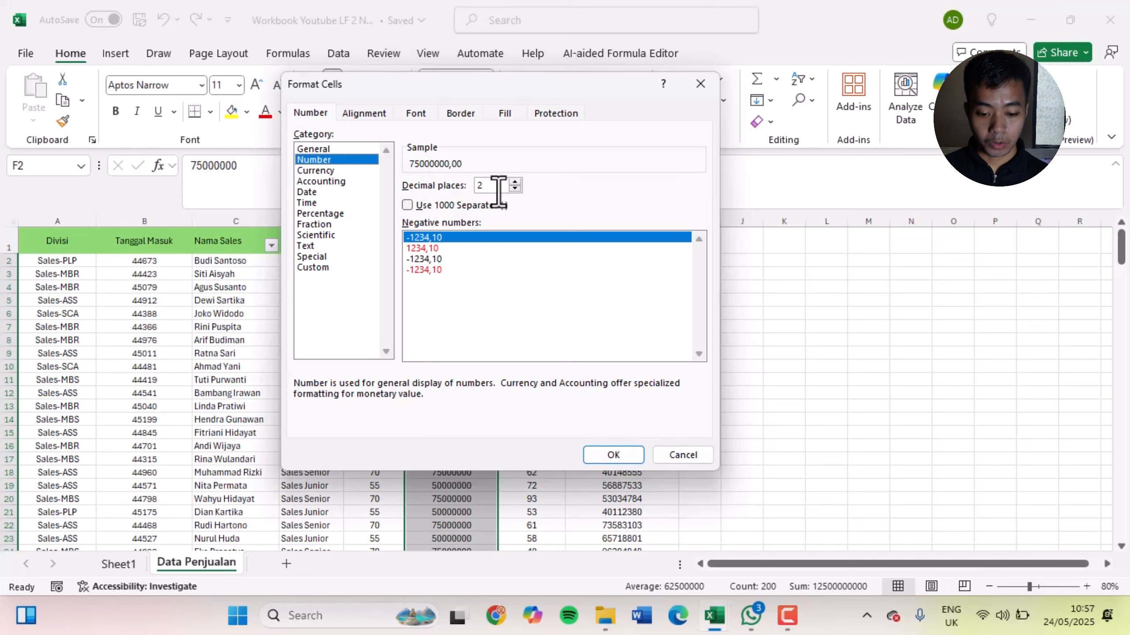
{"action": "left_click", "coordinate": [515, 182]}
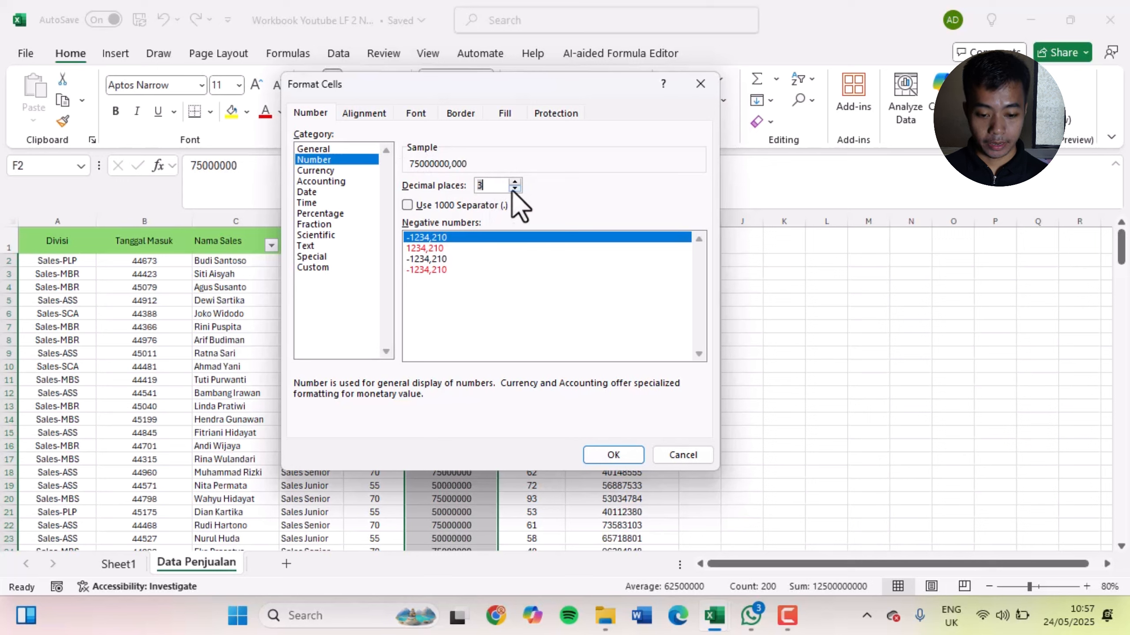
{"action": "left_click", "coordinate": [514, 189]}
{"action": "left_click", "coordinate": [514, 189]}
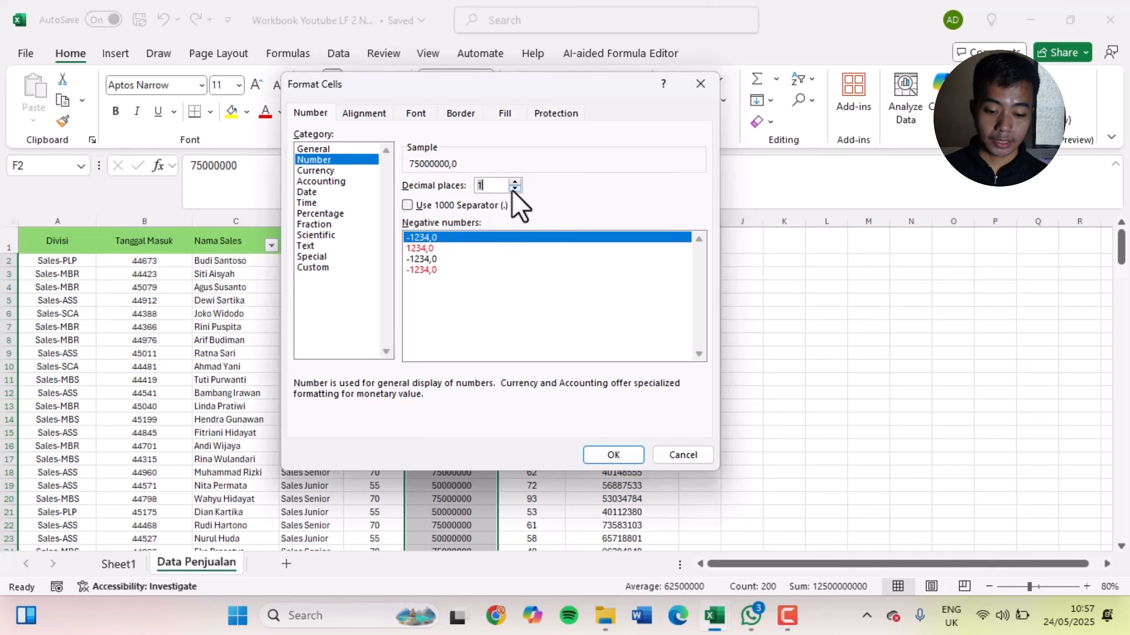
{"action": "left_click", "coordinate": [513, 189]}
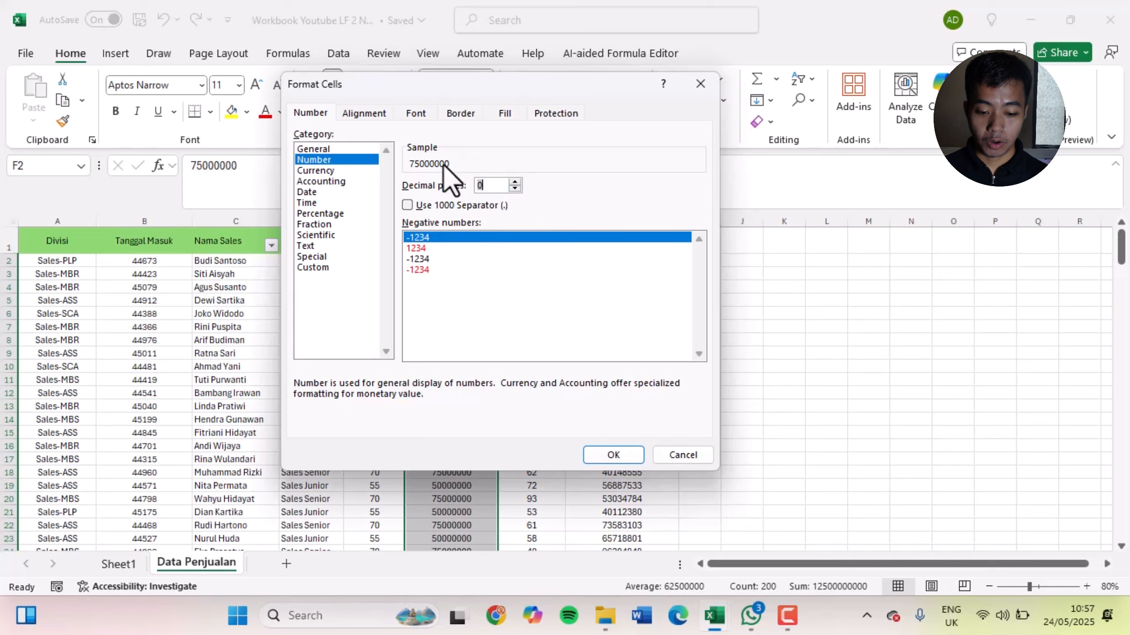
{"action": "left_click", "coordinate": [464, 210]}
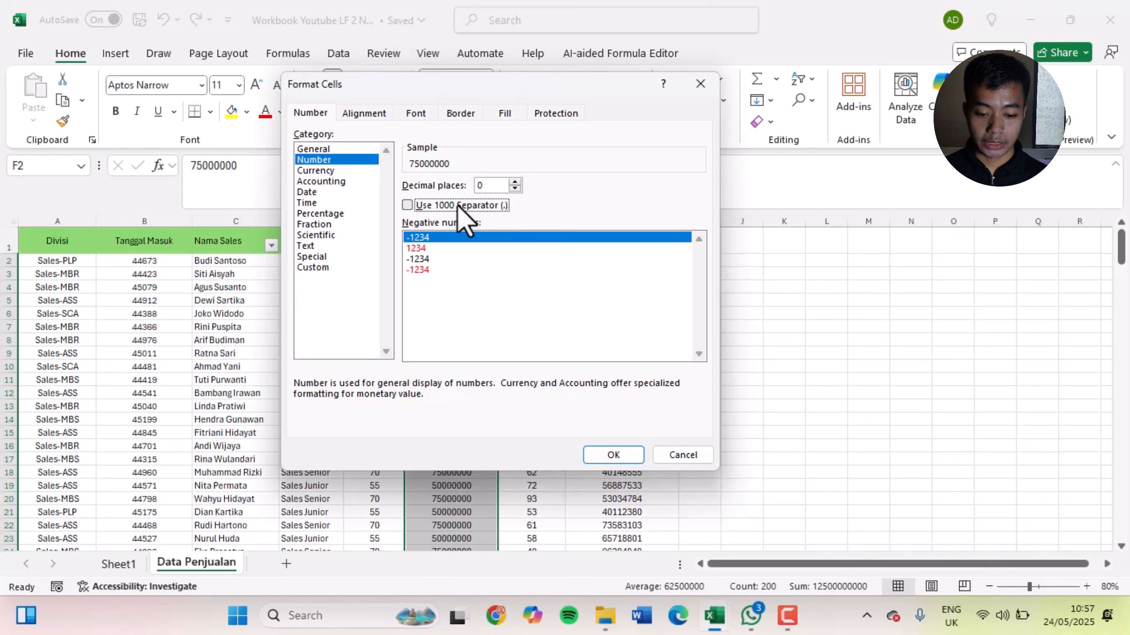
{"action": "left_click", "coordinate": [407, 205]}
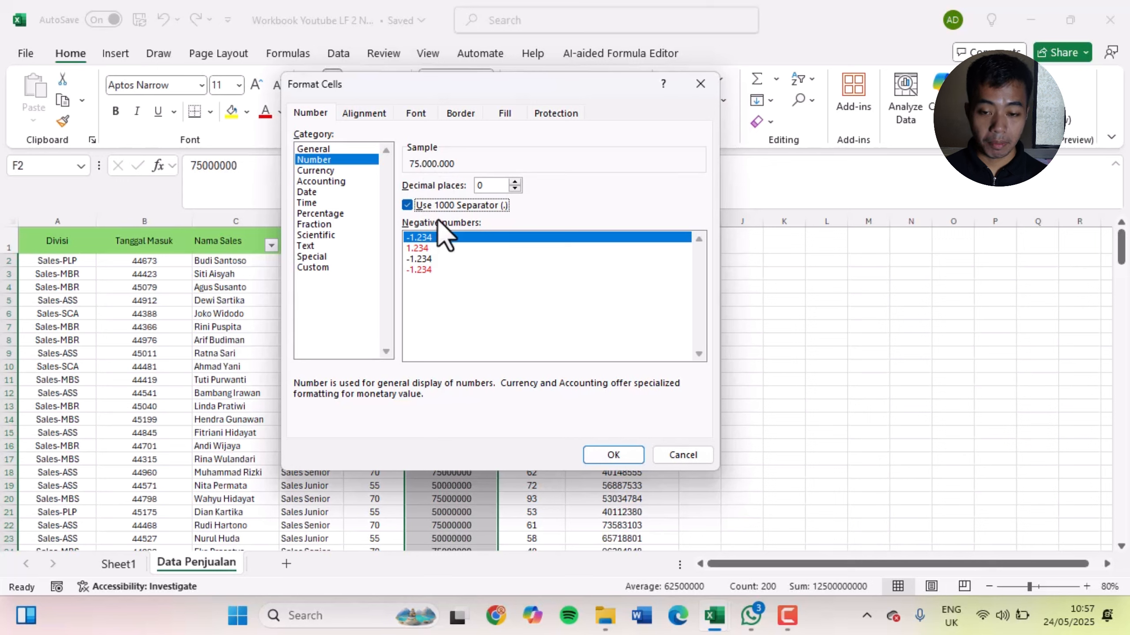
Try the red negative number styles, return to the black -1.234 style with minus sign, and apply the Number format to F2:F201
{"action": "left_click", "coordinate": [432, 249]}
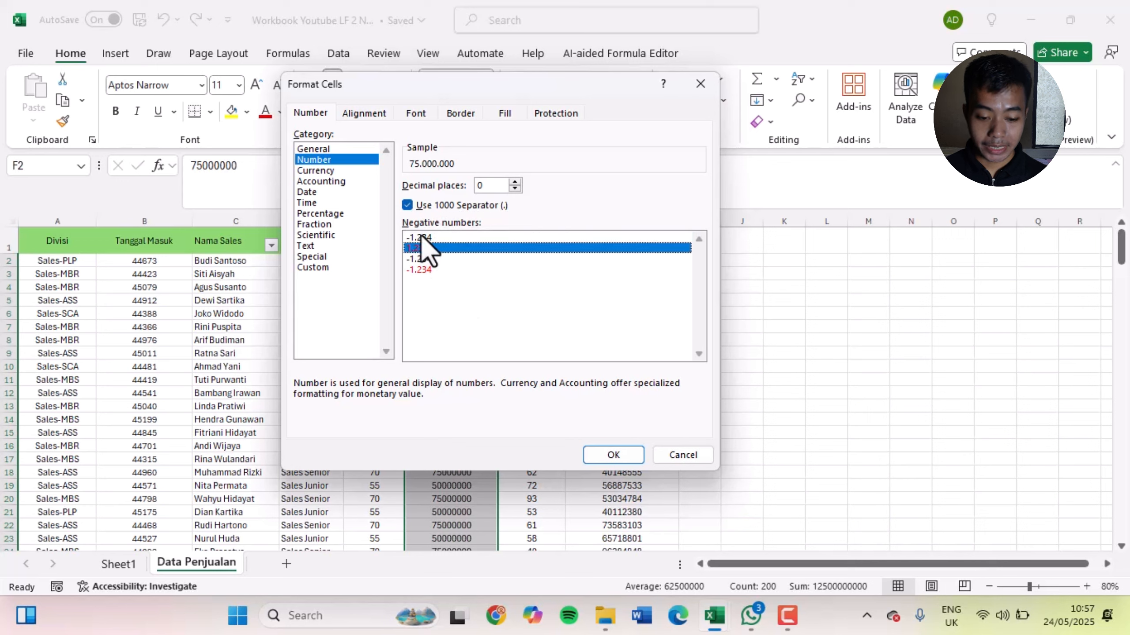
{"action": "left_click", "coordinate": [423, 238]}
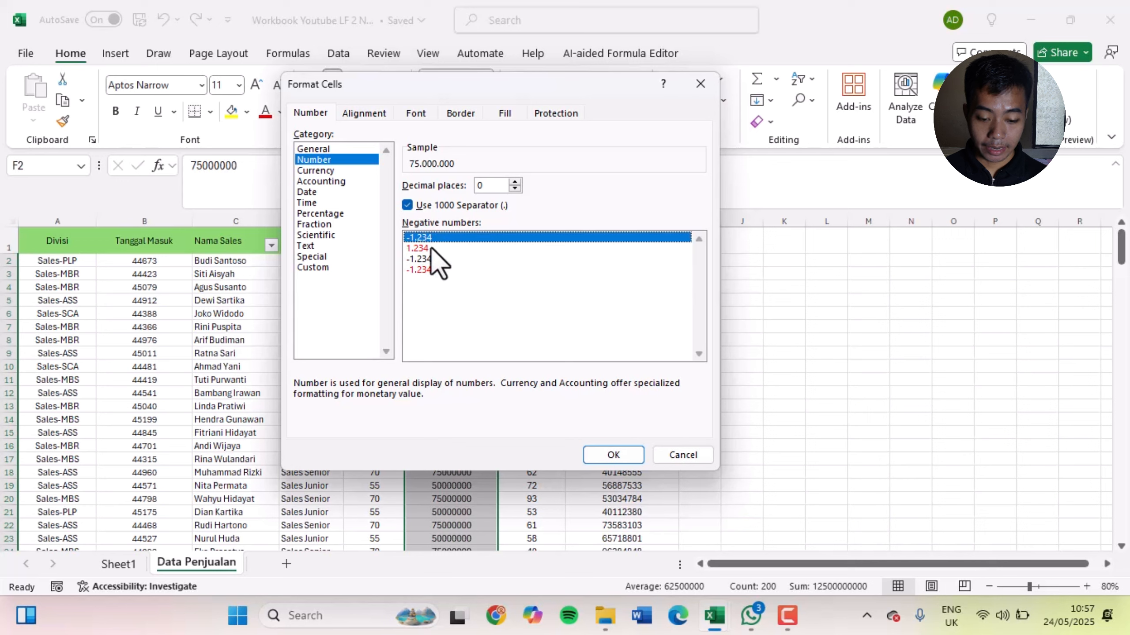
{"action": "left_click", "coordinate": [430, 248]}
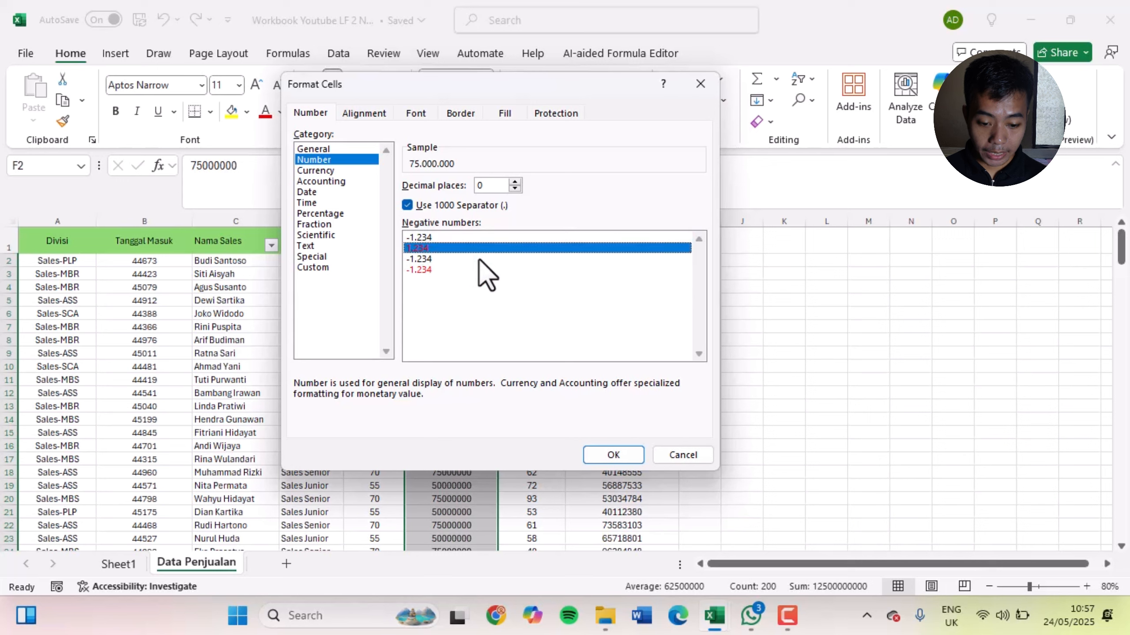
{"action": "left_click", "coordinate": [438, 270]}
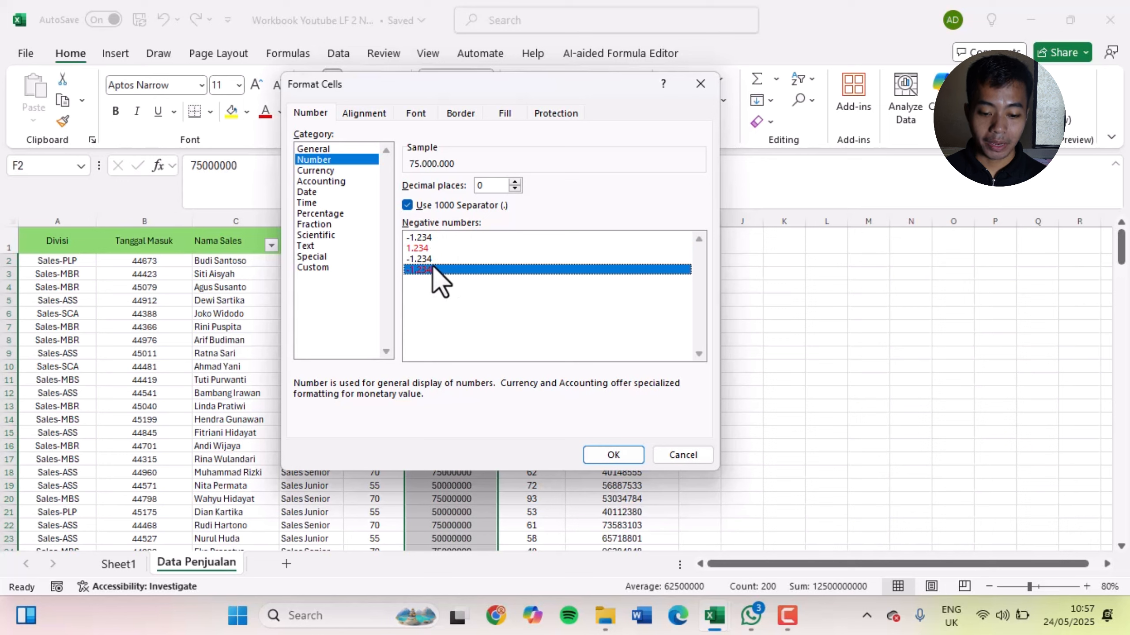
{"action": "left_click", "coordinate": [432, 240]}
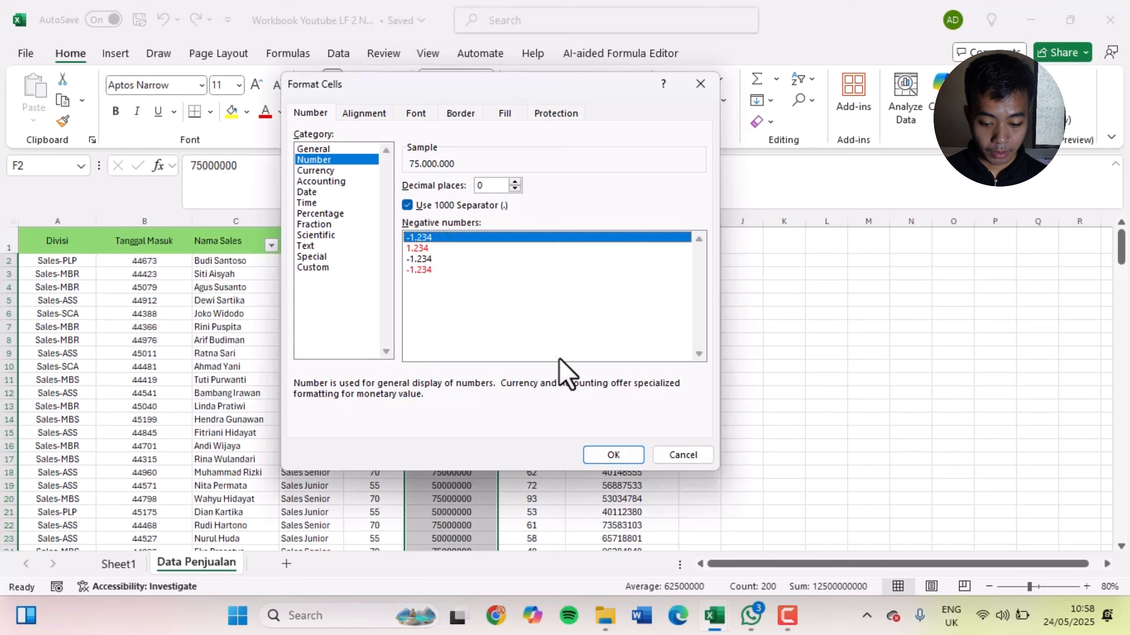
{"action": "left_click", "coordinate": [621, 458]}
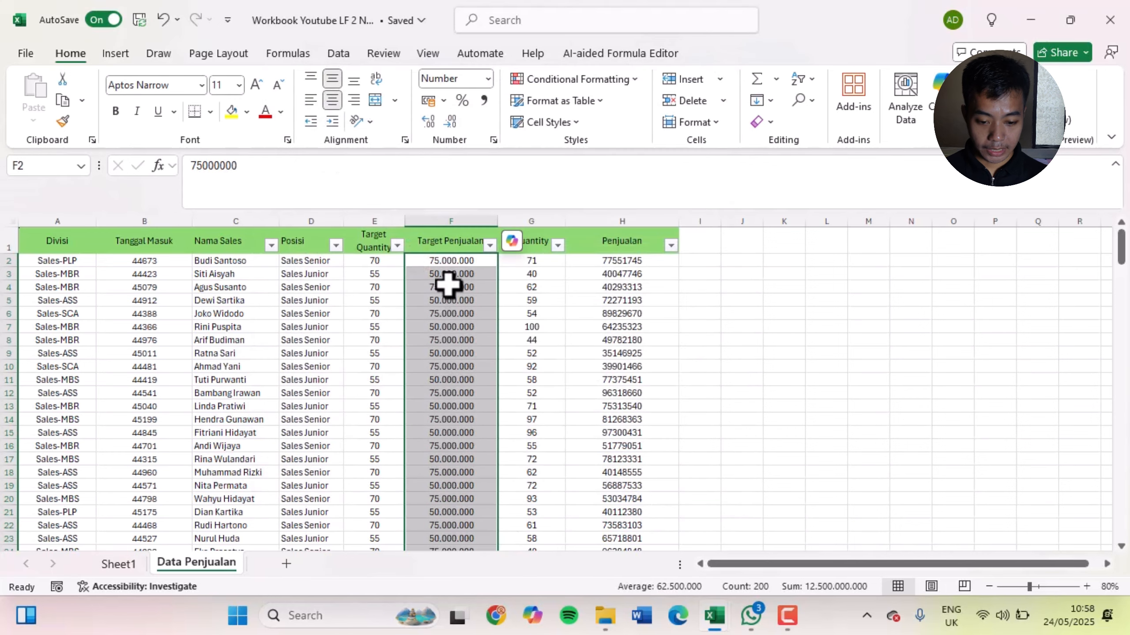
Compare the formatted Target Penjualan values in column F with their underlying values in the formula bar
{"action": "key", "text": "Down"}
{"action": "key", "text": "Up"}
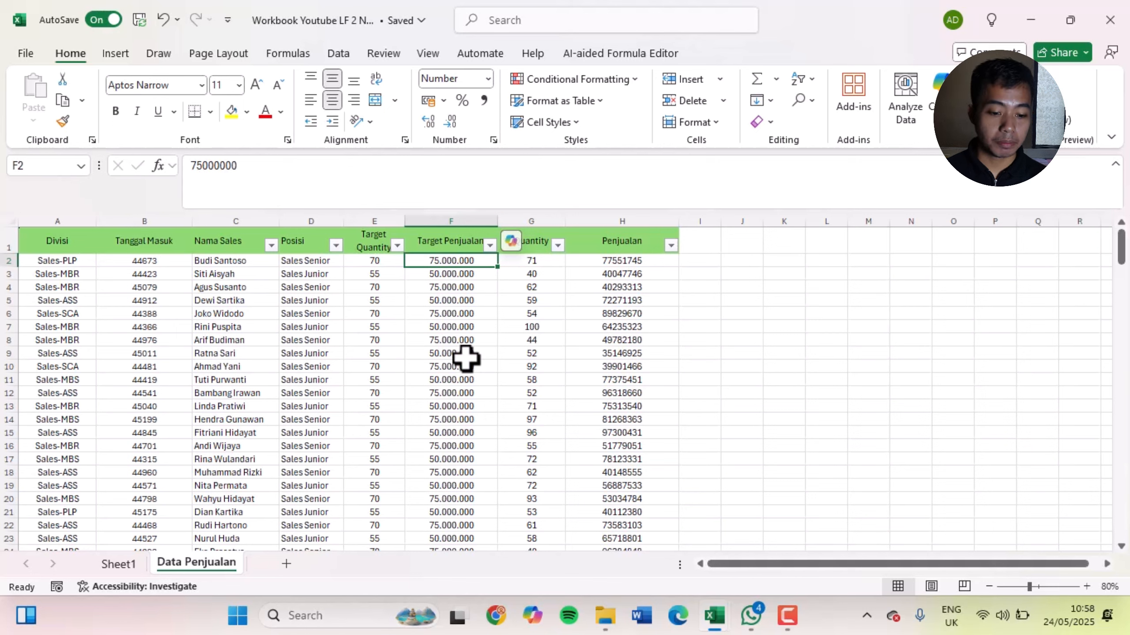
{"action": "left_click", "coordinate": [208, 177]}
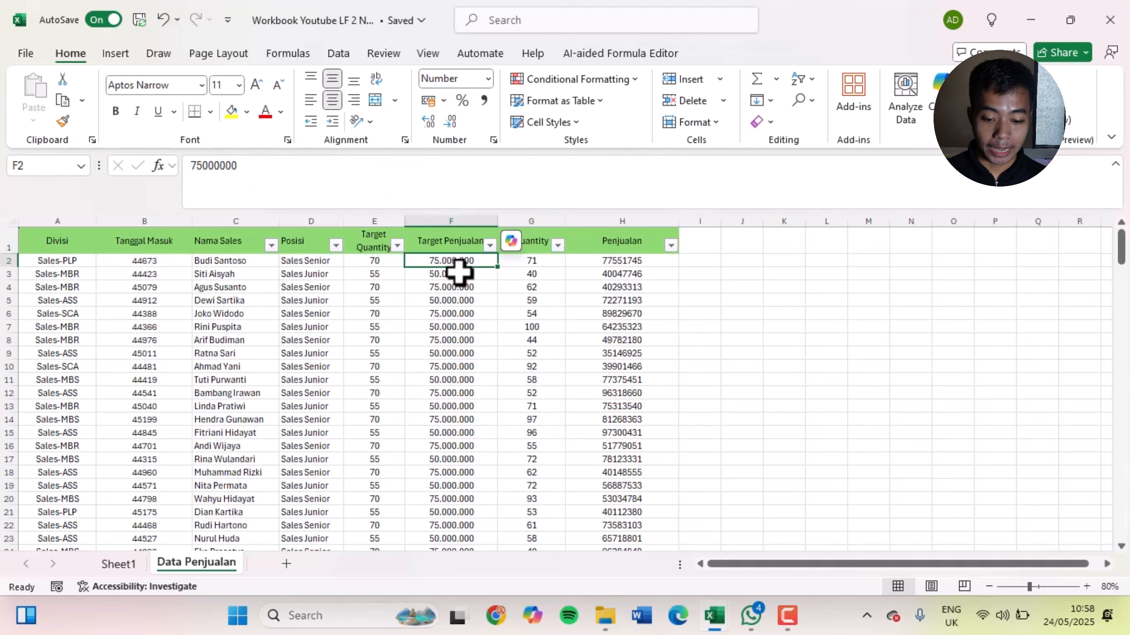
{"action": "left_click_drag", "start_coordinate": [458, 272], "coordinate": [459, 454]}
{"action": "left_click", "coordinate": [471, 371]}
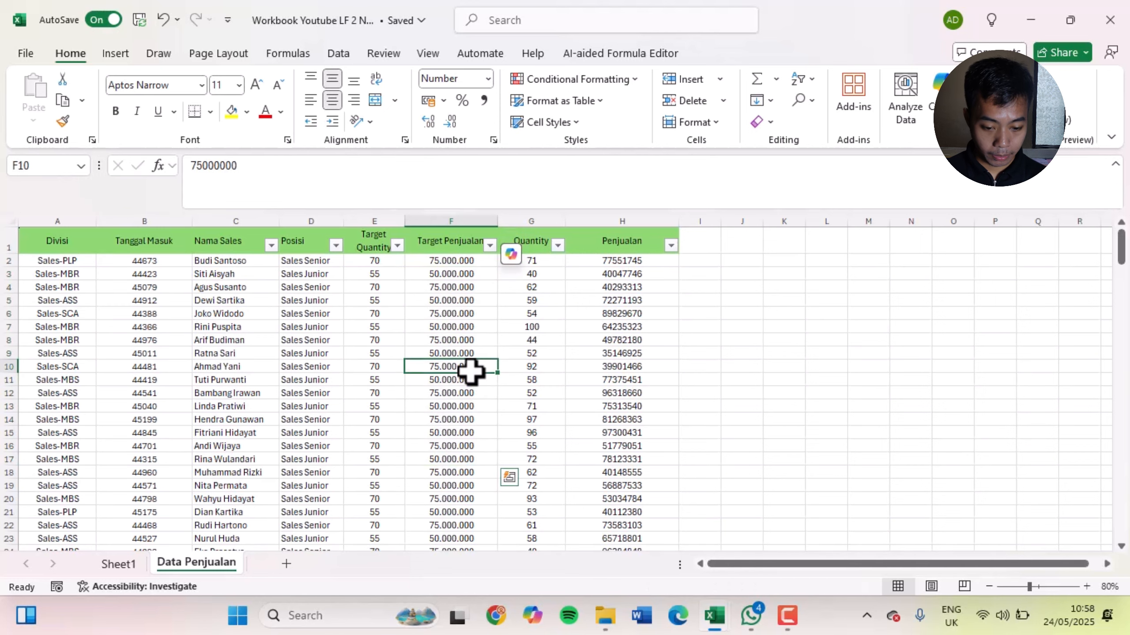
{"action": "left_click", "coordinate": [434, 260]}
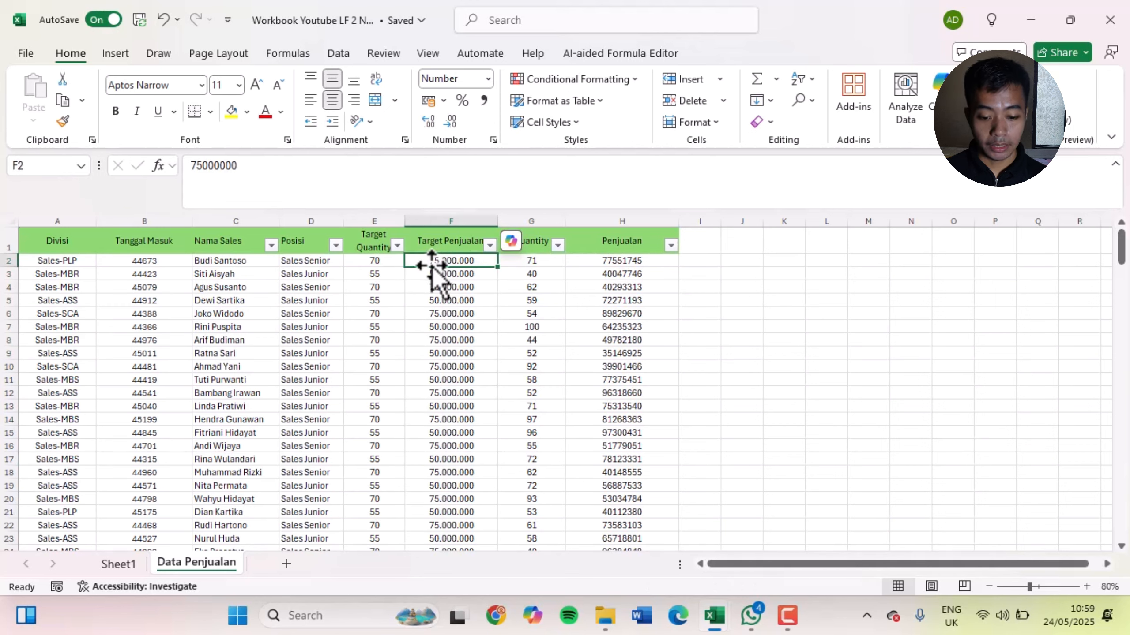
Select the Penjualan values H2:H201, compare the Currency and Accounting formats in Format Cells, and choose Currency
{"action": "left_click", "coordinate": [619, 258]}
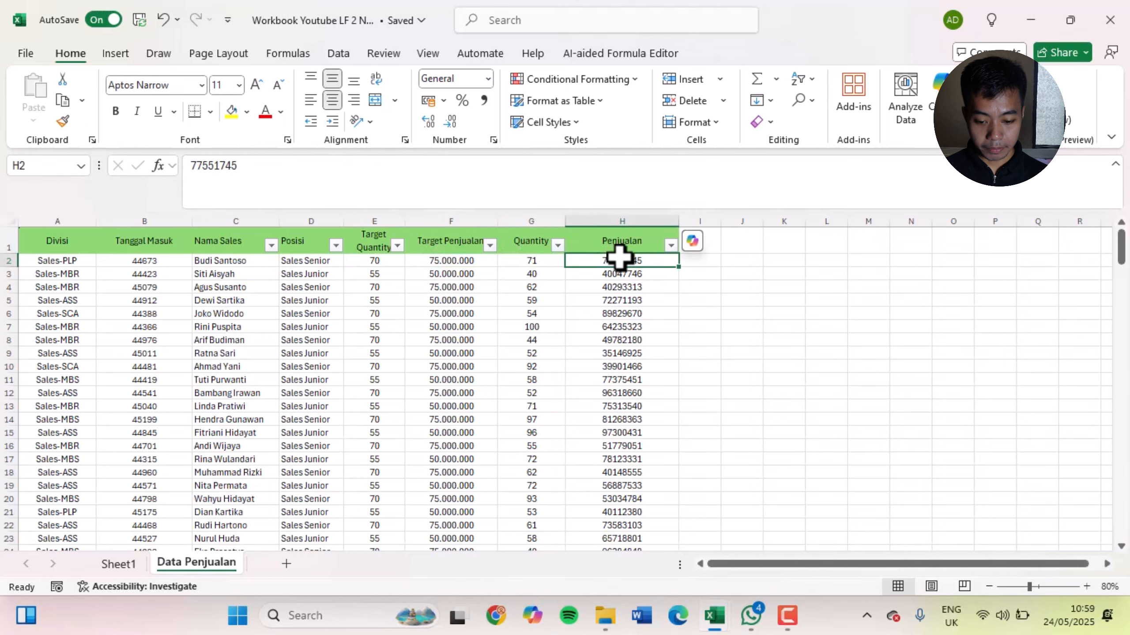
{"action": "key", "text": "ctrl+shift+Down"}
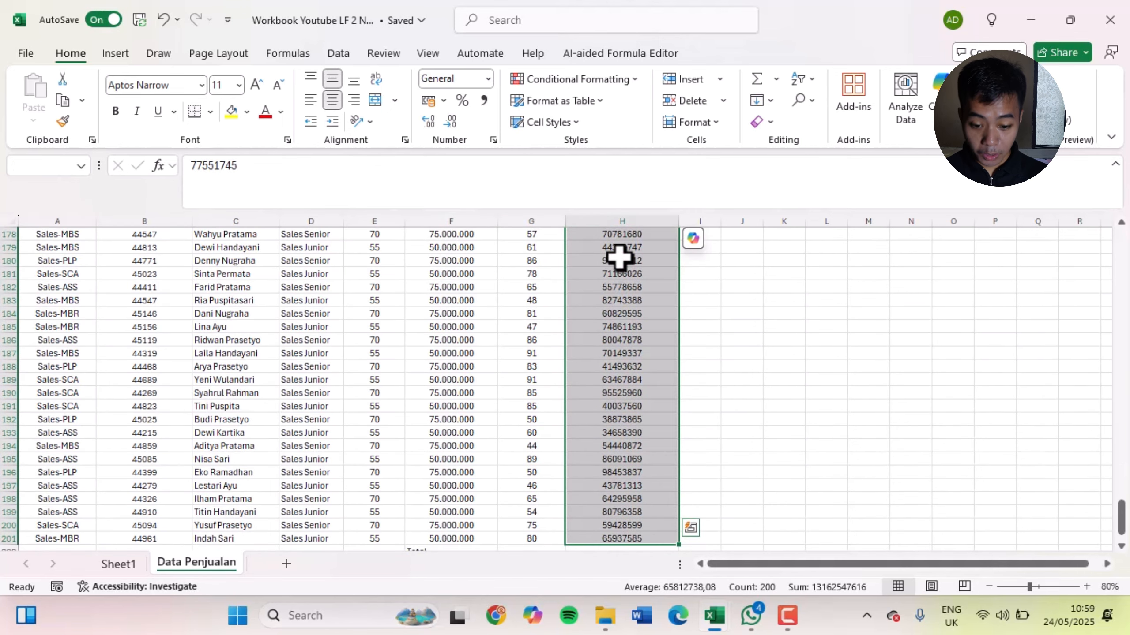
{"action": "key", "text": "ctrl+BackSpace"}
{"action": "key", "text": "ctrl+1"}
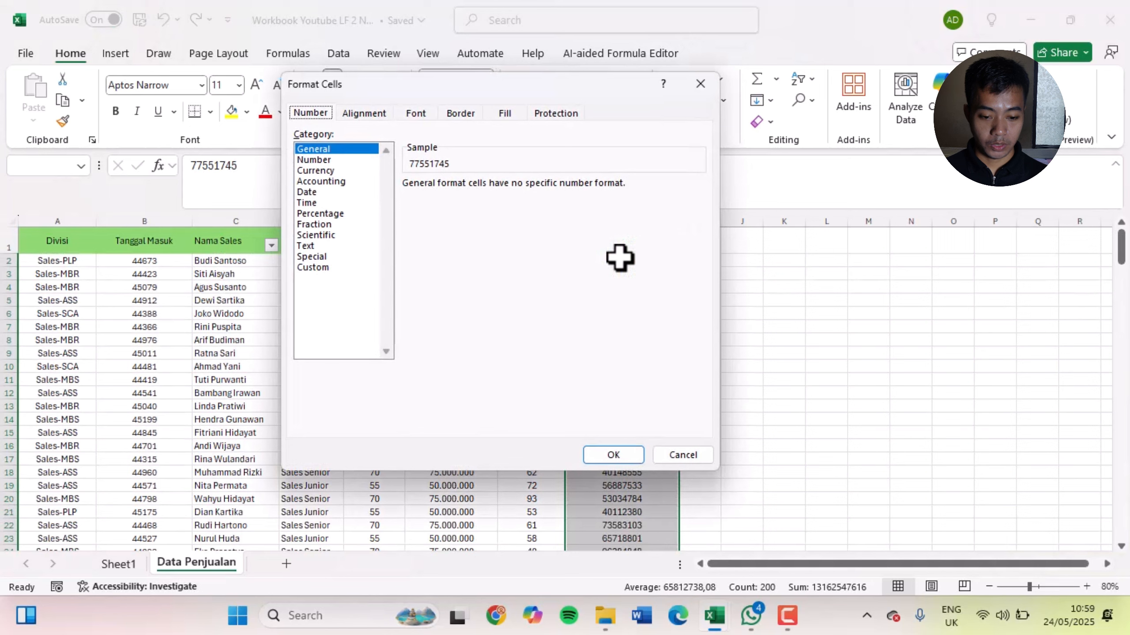
{"action": "left_click", "coordinate": [341, 171]}
{"action": "left_click", "coordinate": [336, 182]}
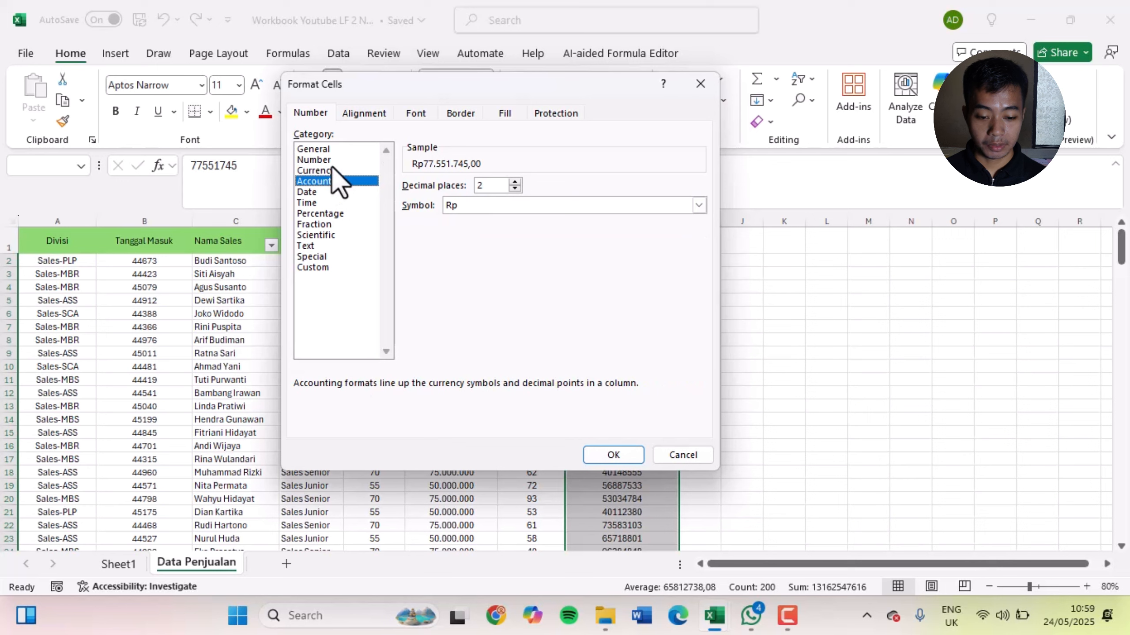
{"action": "left_click", "coordinate": [334, 171]}
{"action": "left_click", "coordinate": [337, 185]}
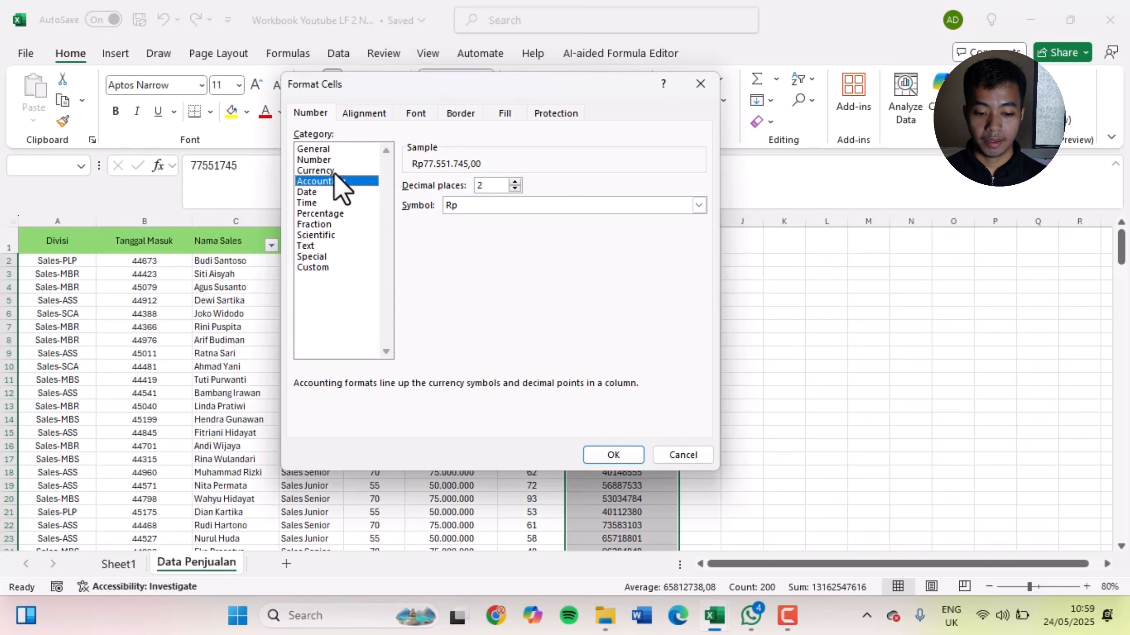
{"action": "left_click", "coordinate": [333, 171]}
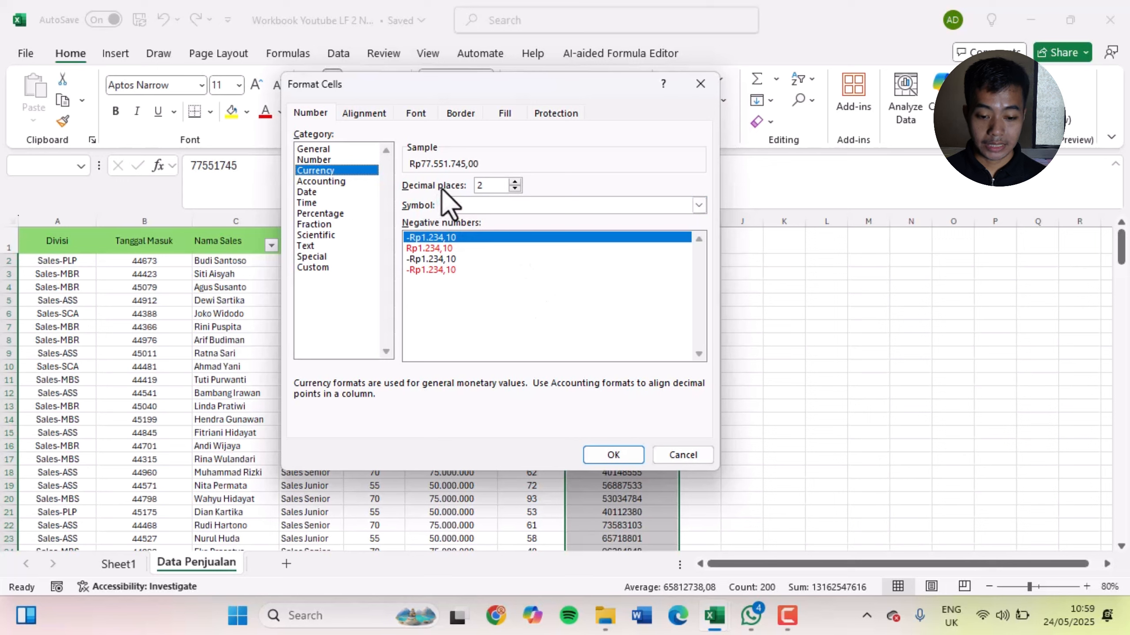
Apply the Currency format with 0 decimal places and the Rp symbol to the Penjualan values and check the cells
{"action": "left_click", "coordinate": [515, 188]}
{"action": "left_click", "coordinate": [515, 182]}
{"action": "left_click", "coordinate": [515, 182]}
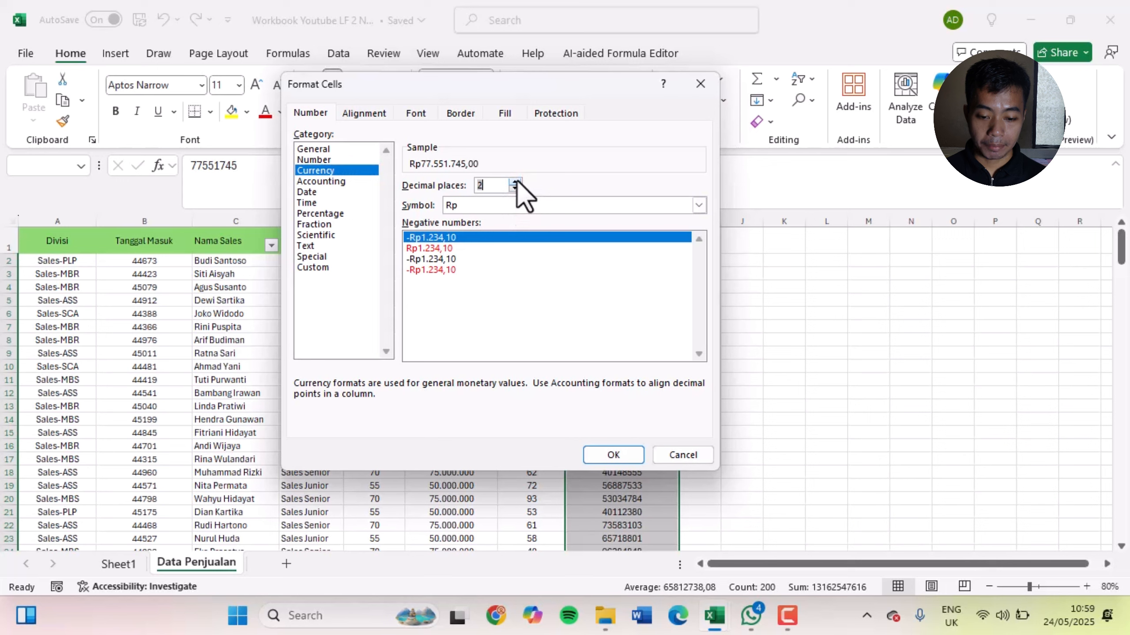
{"action": "left_click", "coordinate": [515, 189]}
{"action": "left_click", "coordinate": [515, 189]}
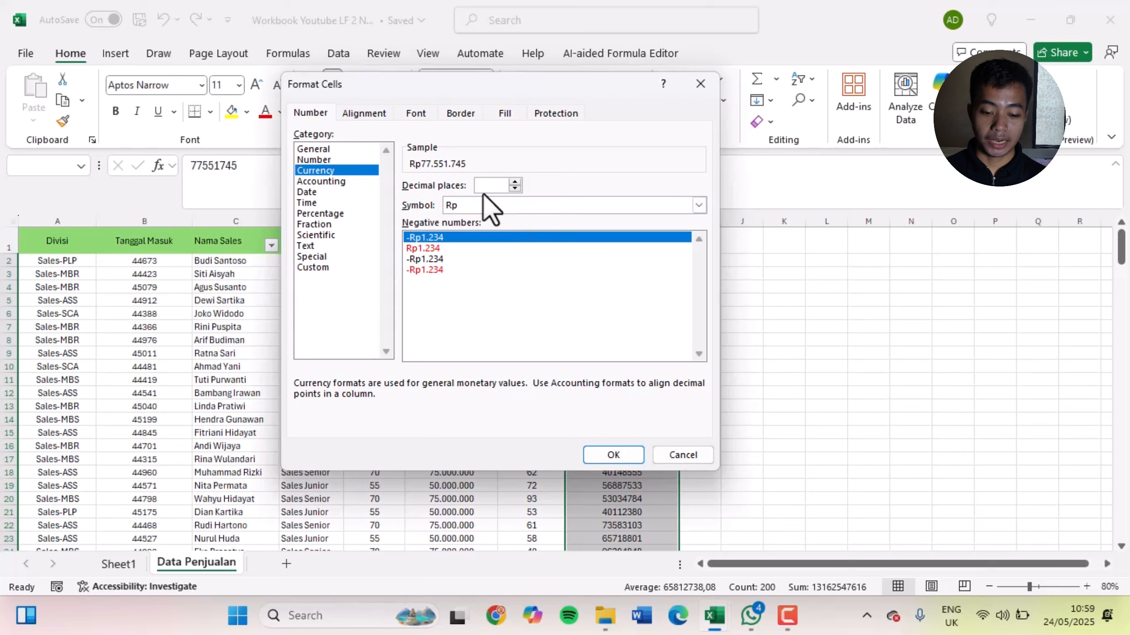
{"action": "left_click", "coordinate": [504, 205]}
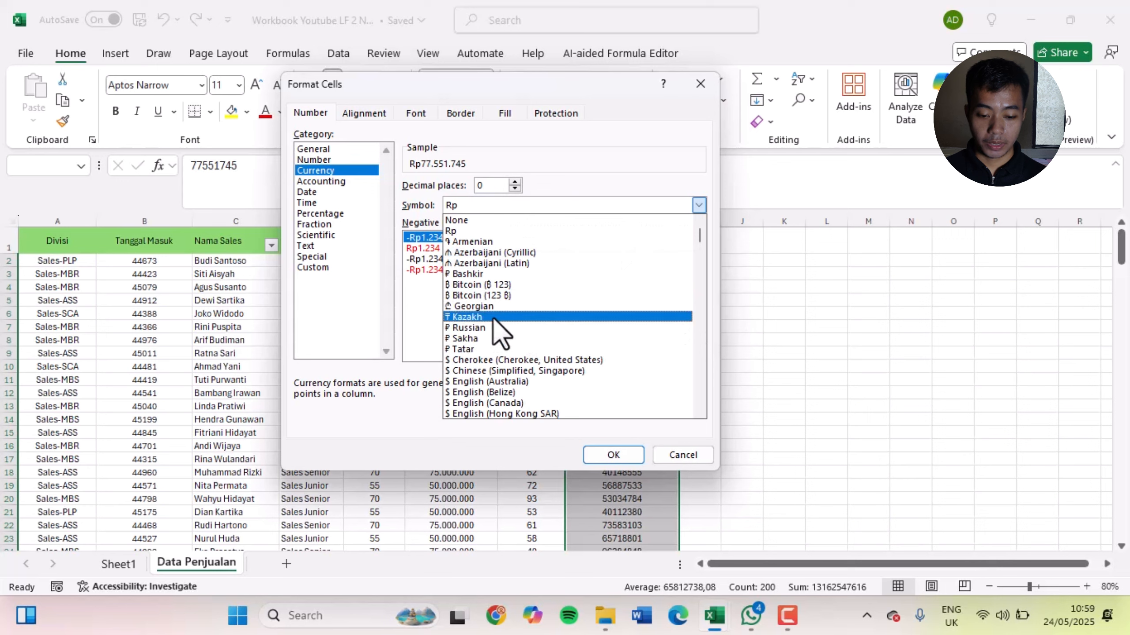
{"action": "left_click", "coordinate": [430, 316]}
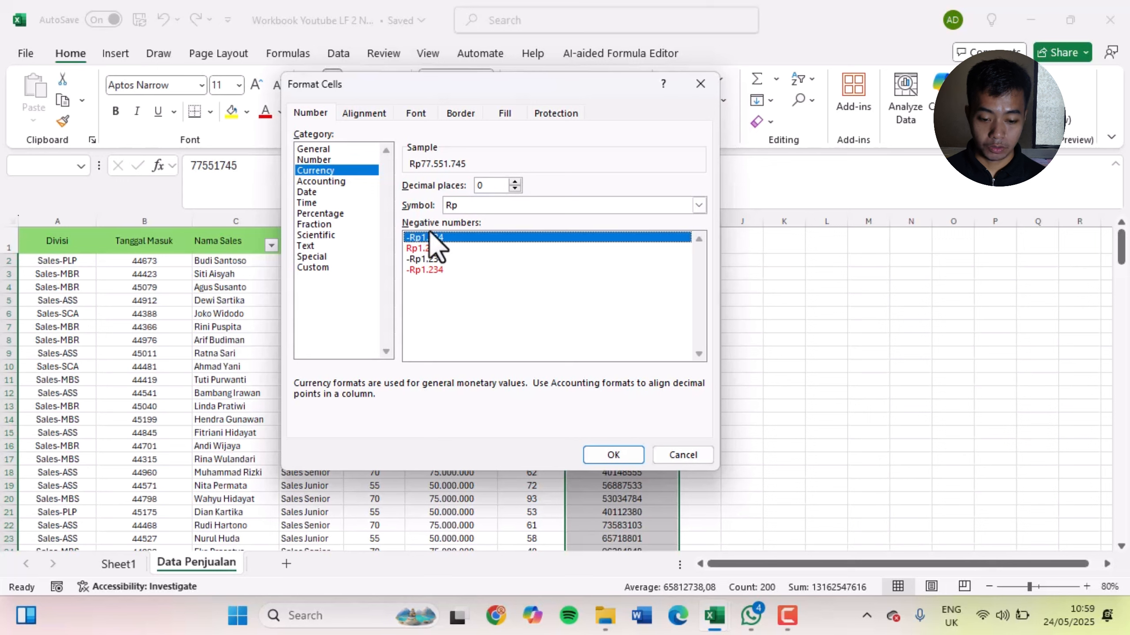
{"action": "left_click", "coordinate": [613, 455]}
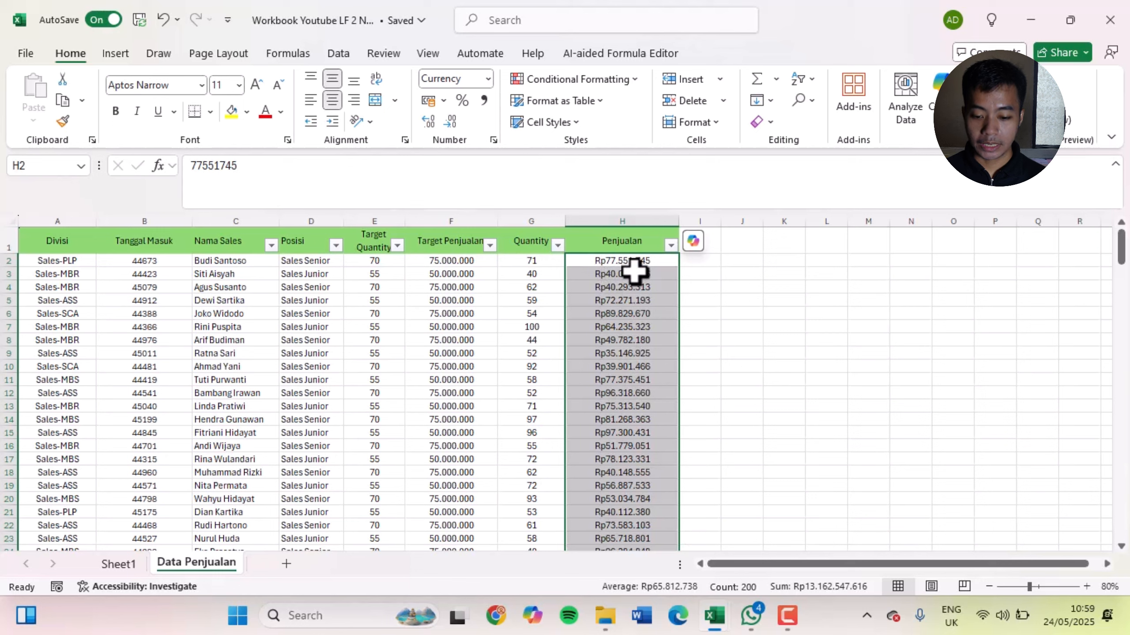
{"action": "left_click", "coordinate": [632, 364]}
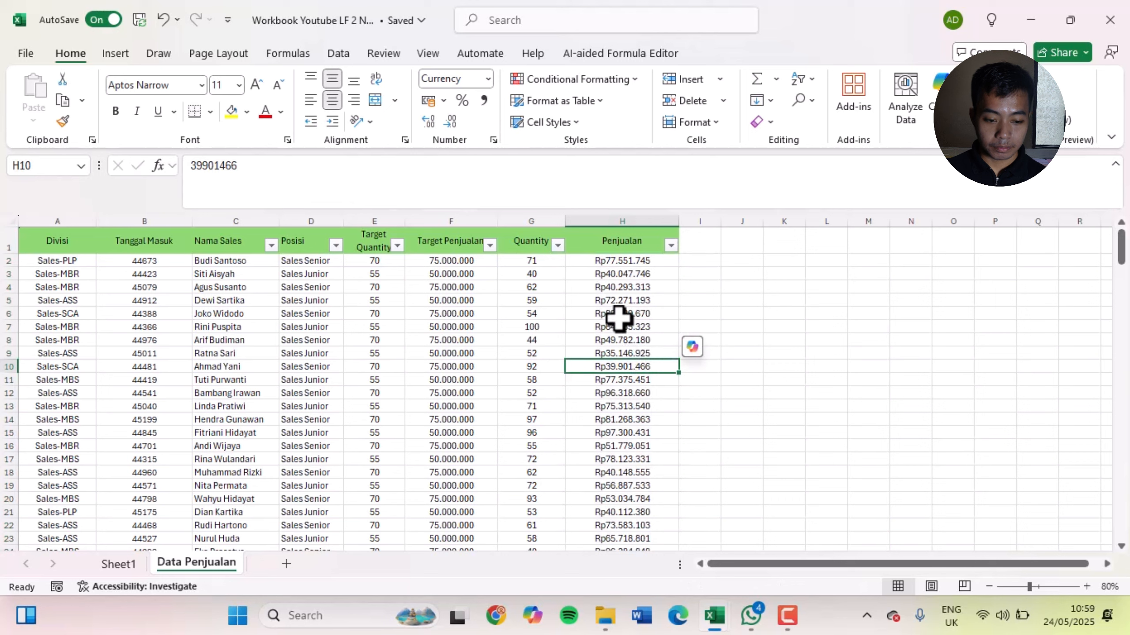
{"action": "left_click", "coordinate": [620, 299]}
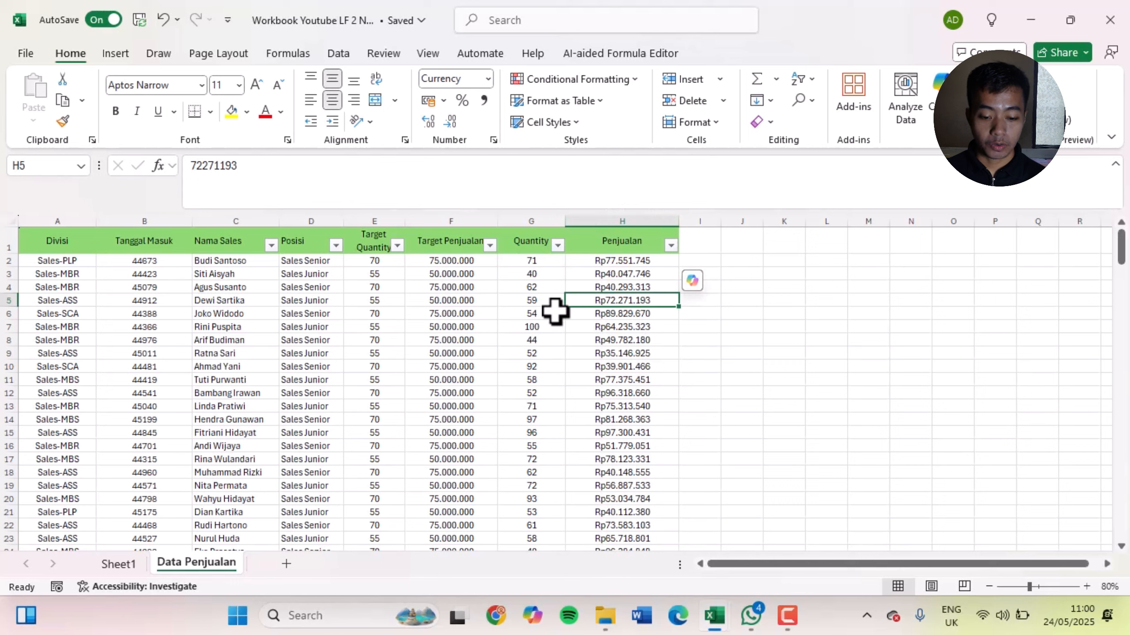
Select the Target Penjualan values F2:F201 without the Total and Rata-Rata rows and choose the Accounting category in Format Cells
{"action": "left_click", "coordinate": [459, 254]}
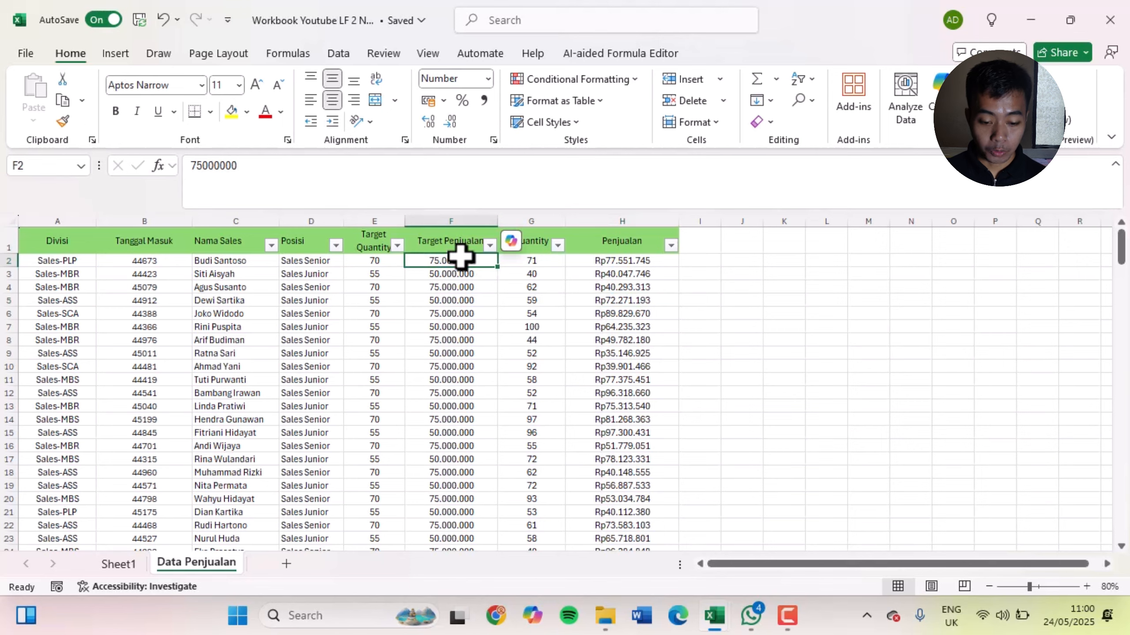
{"action": "key", "text": "ctrl+shift+Down"}
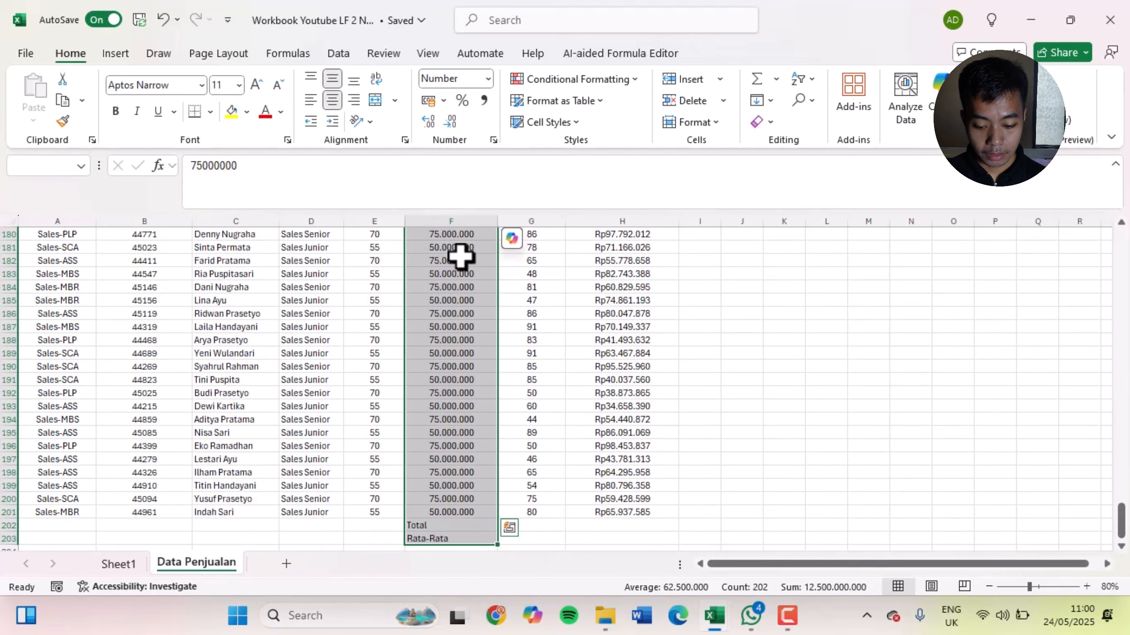
{"action": "key", "text": "shift+Up"}
{"action": "key", "text": "shift+Up"}
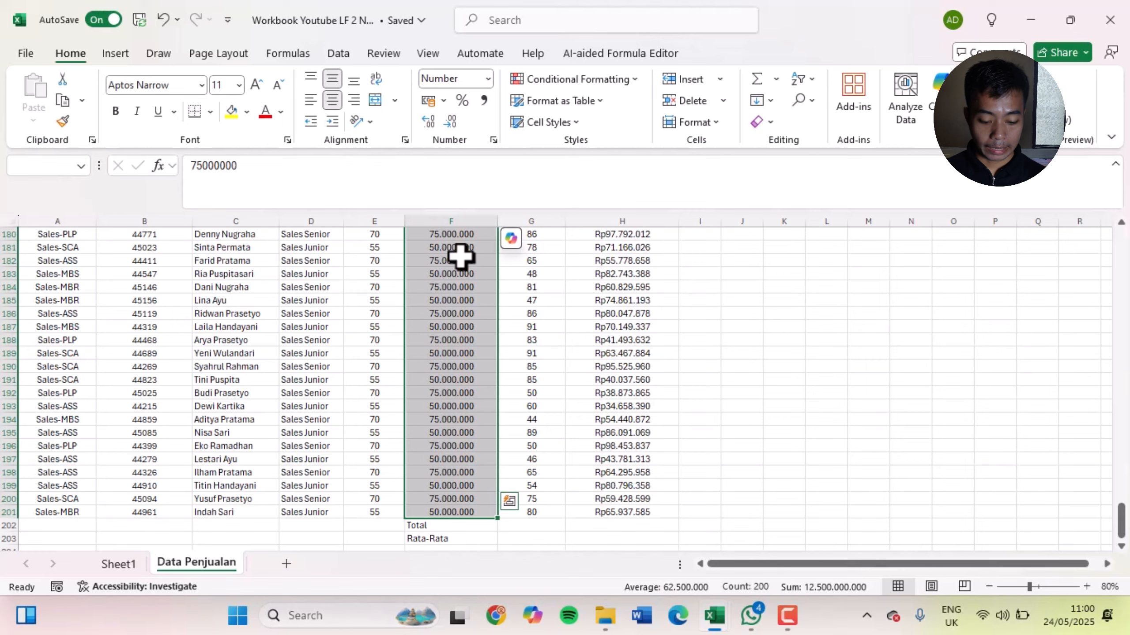
{"action": "key", "text": "ctrl+BackSpace"}
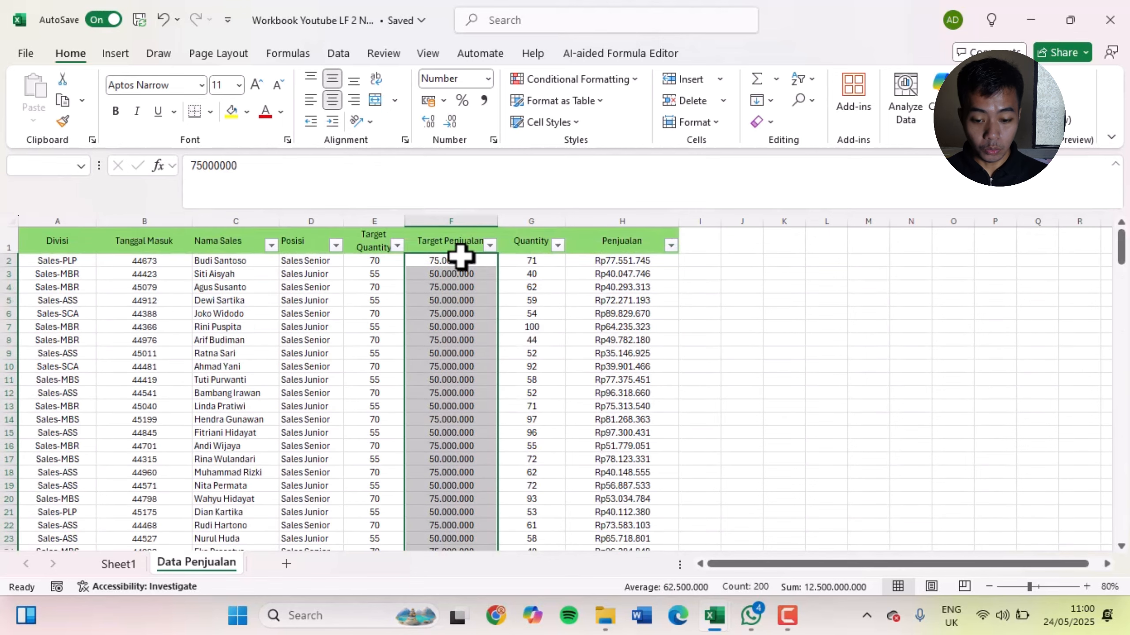
{"action": "key", "text": "ctrl+1"}
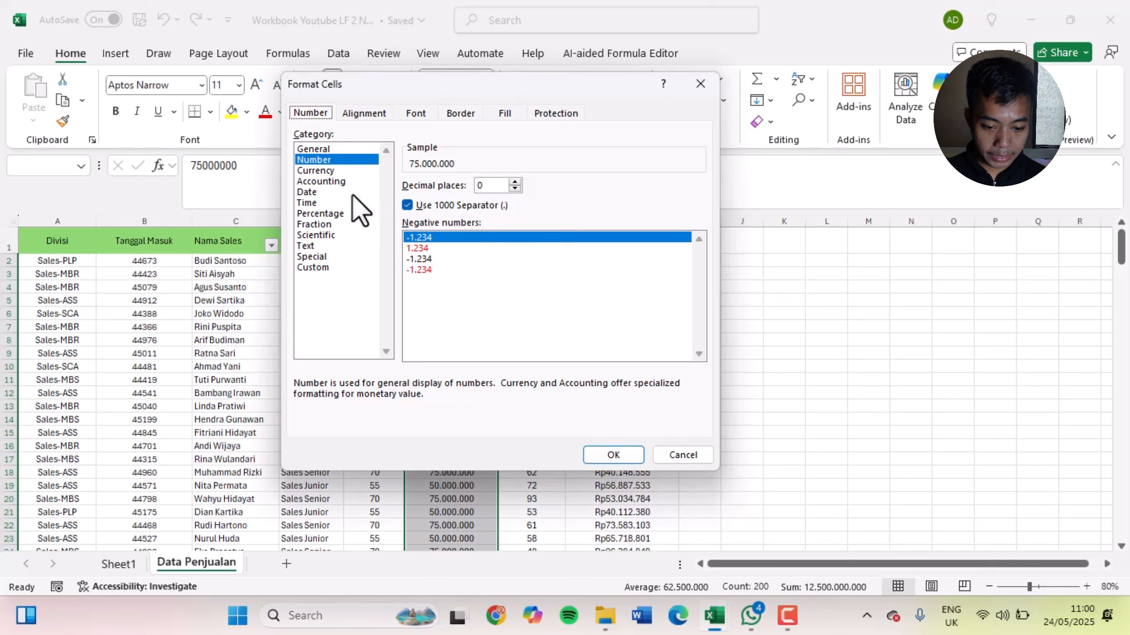
{"action": "left_click", "coordinate": [341, 181]}
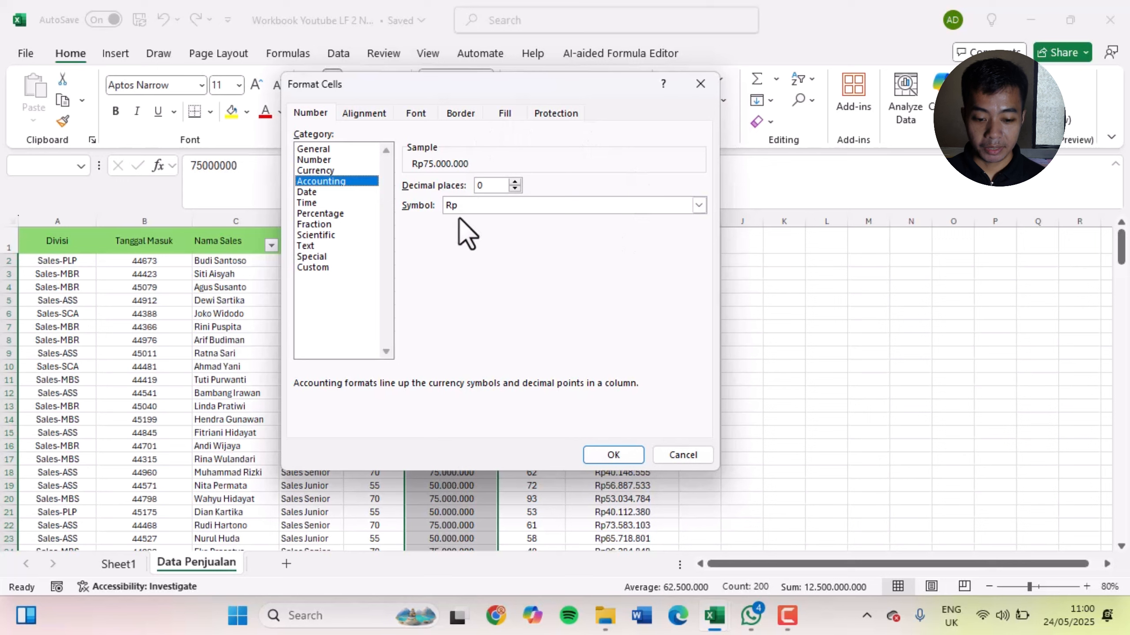
Apply the Accounting format with 0 decimal places and the Rp symbol to the Target Penjualan values and check the cells
{"action": "left_click", "coordinate": [515, 182]}
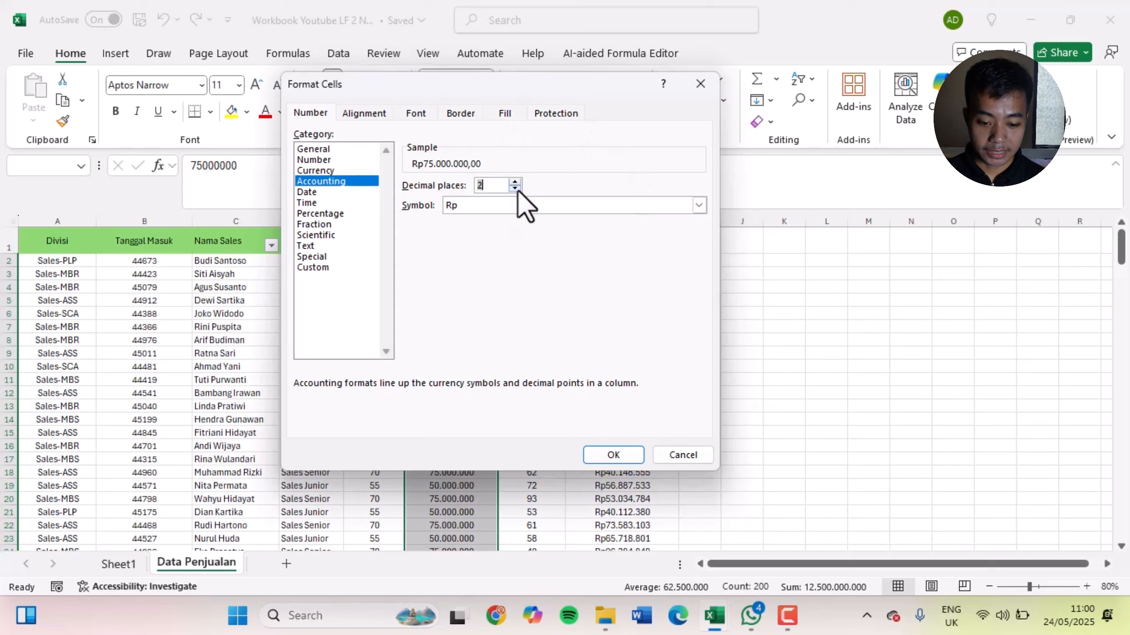
{"action": "left_click", "coordinate": [516, 189]}
{"action": "left_click", "coordinate": [516, 189]}
{"action": "left_click", "coordinate": [510, 207]}
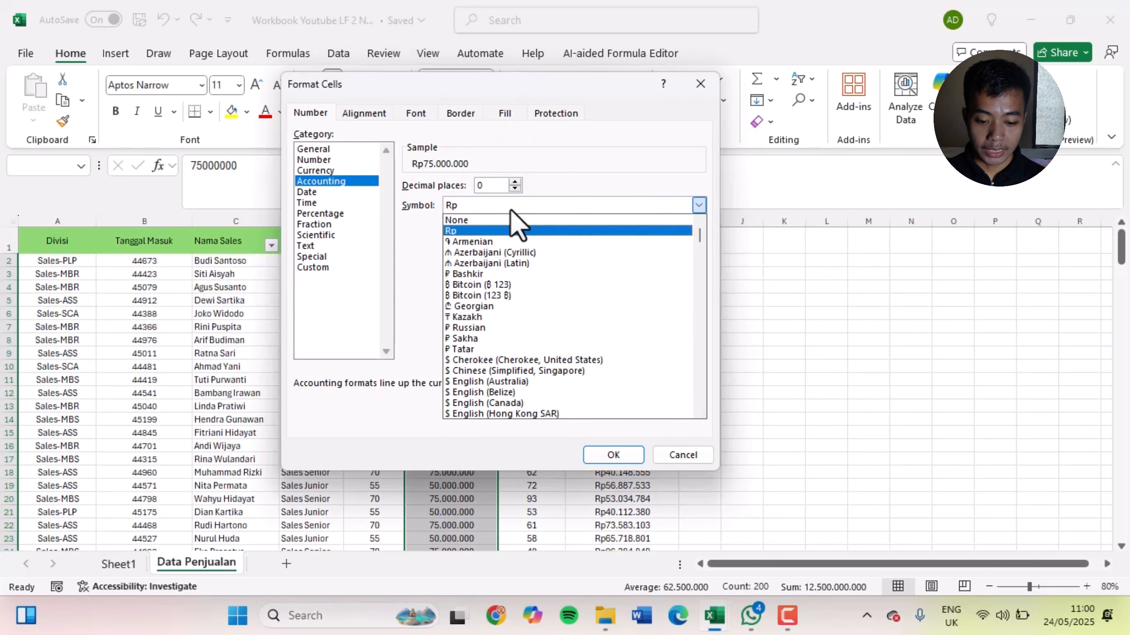
{"action": "left_click", "coordinate": [428, 259]}
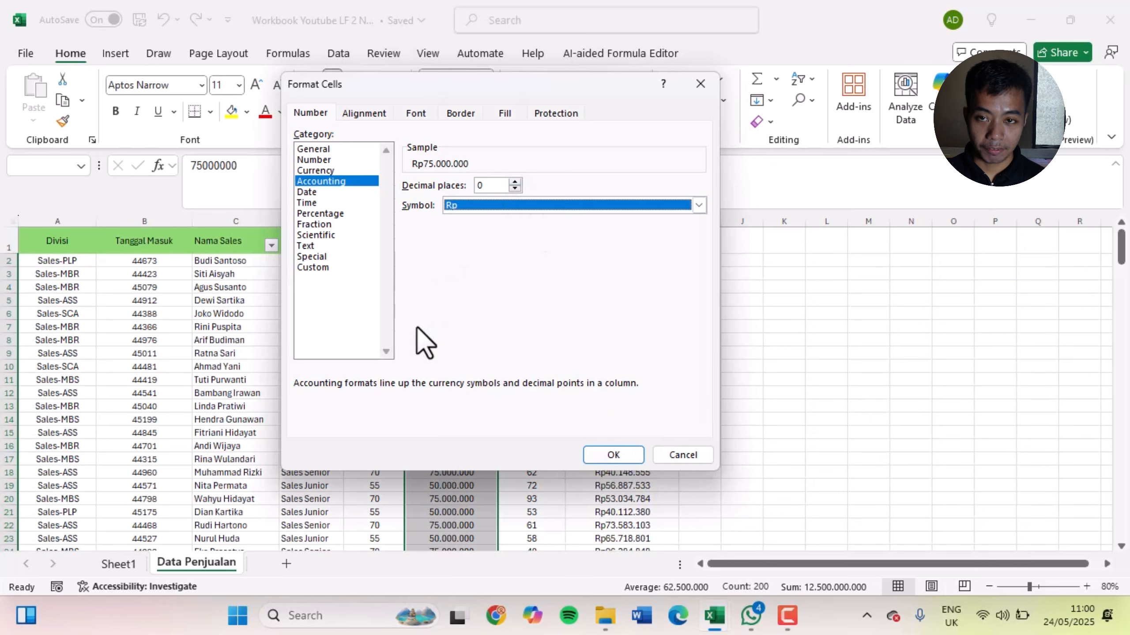
{"action": "left_click", "coordinate": [501, 207]}
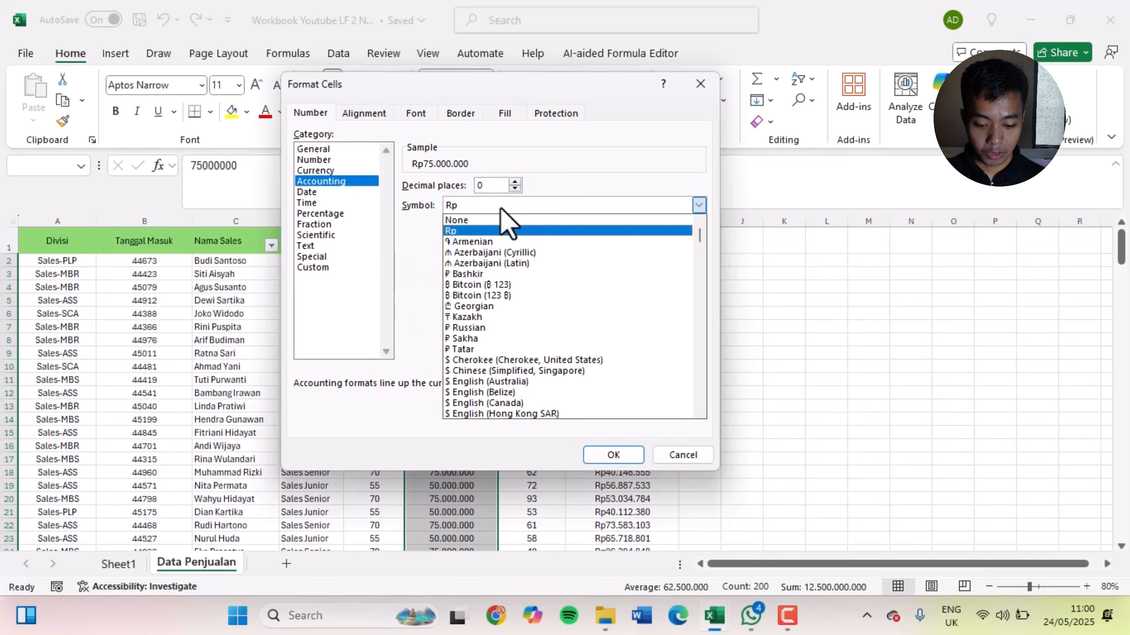
{"action": "left_click", "coordinate": [502, 230]}
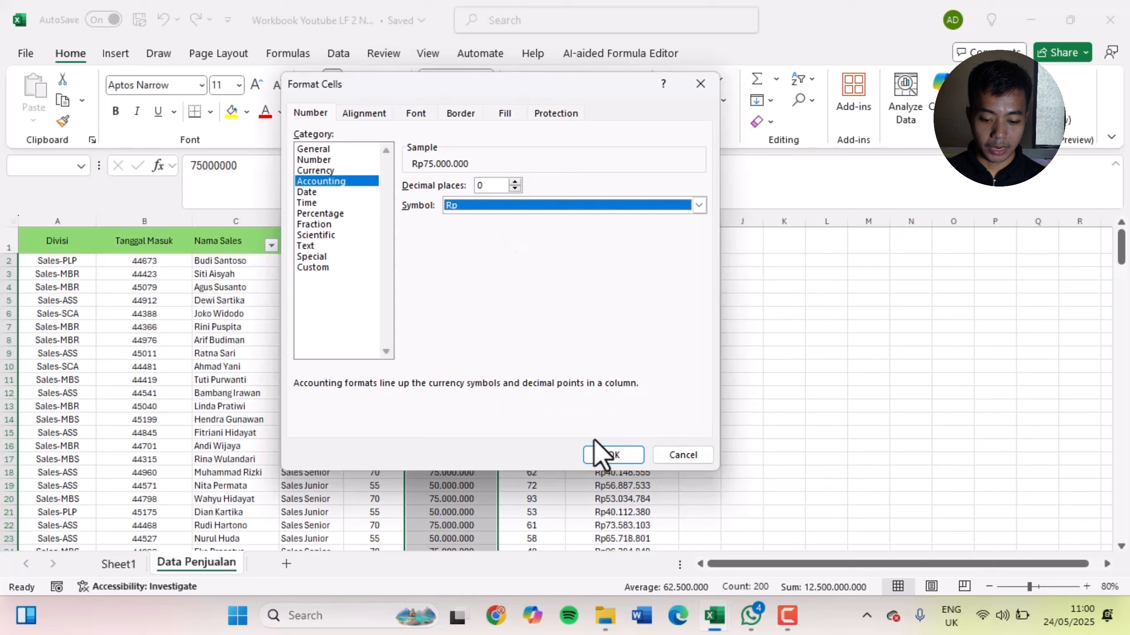
{"action": "left_click", "coordinate": [628, 460]}
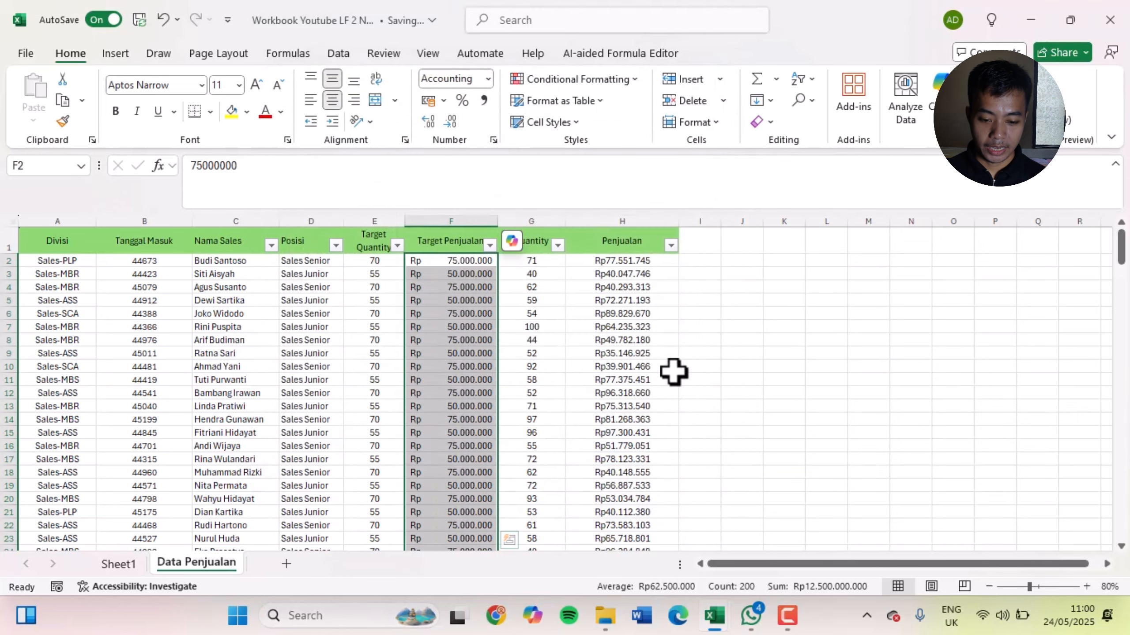
{"action": "left_click", "coordinate": [679, 353]}
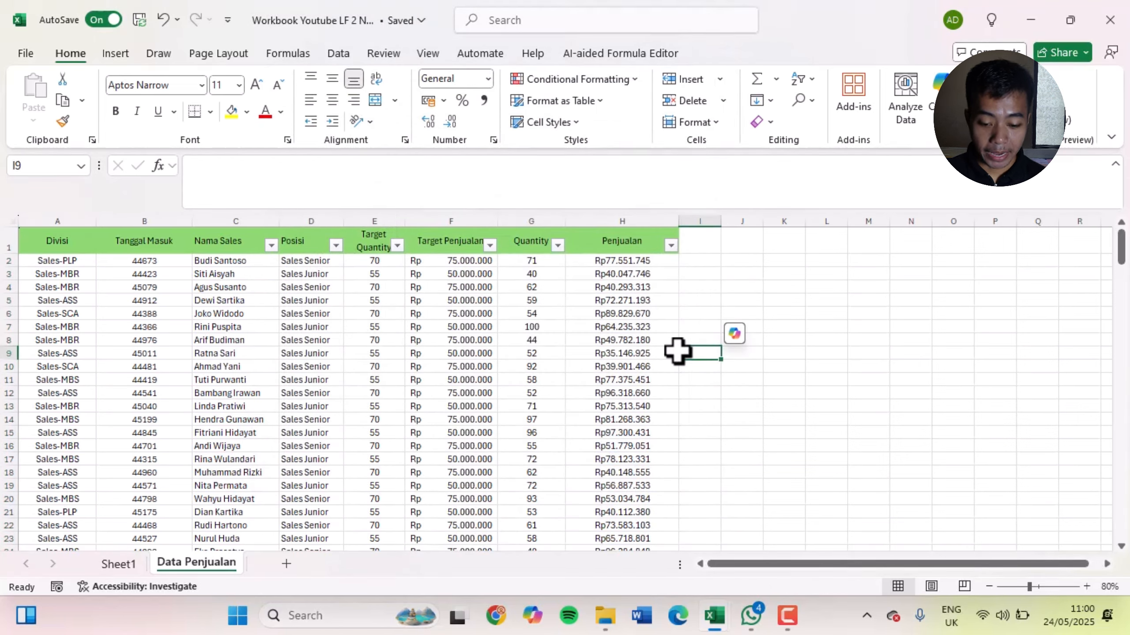
{"action": "left_click", "coordinate": [461, 292]}
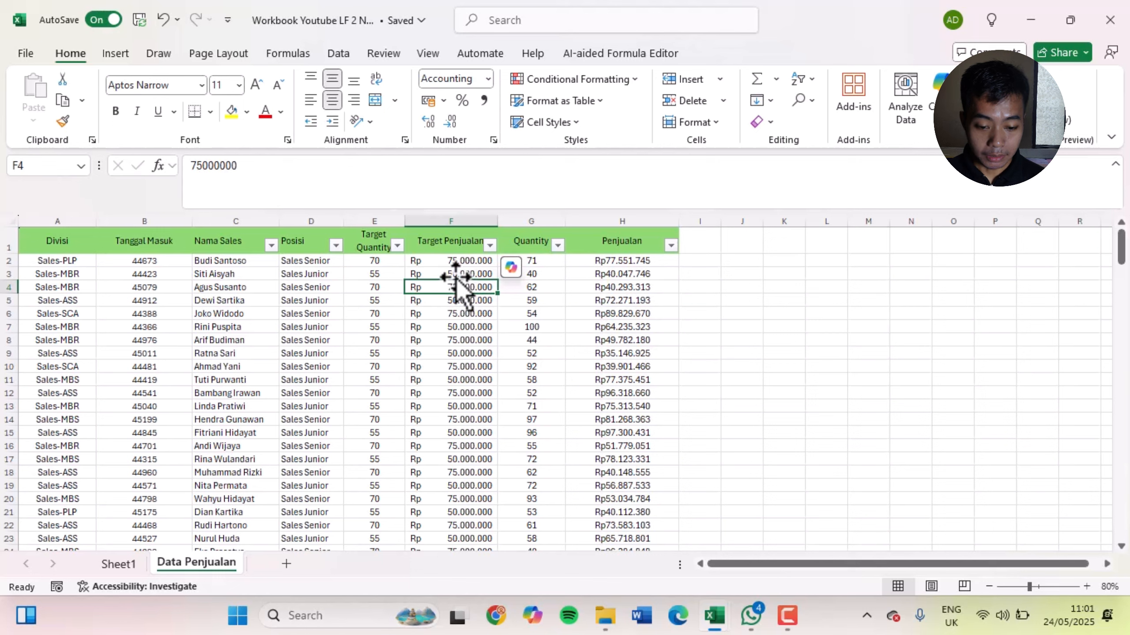
{"action": "left_click", "coordinate": [454, 260]}
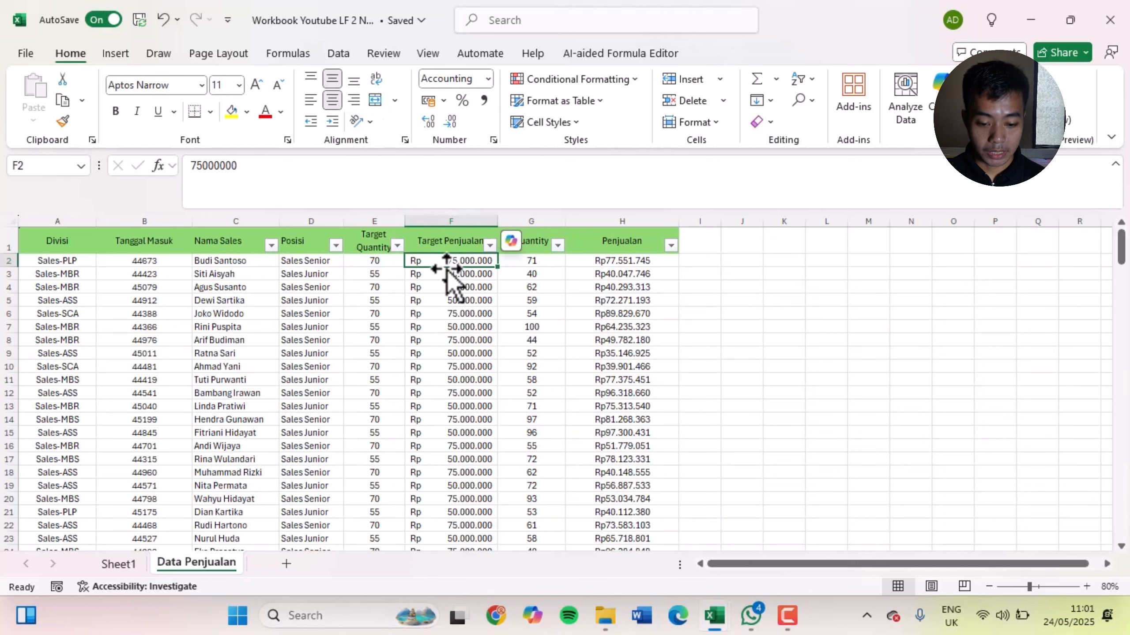
Try left, centre and right alignment on the whole Target Penjualan column F and return it to centre alignment
{"action": "left_click", "coordinate": [450, 221]}
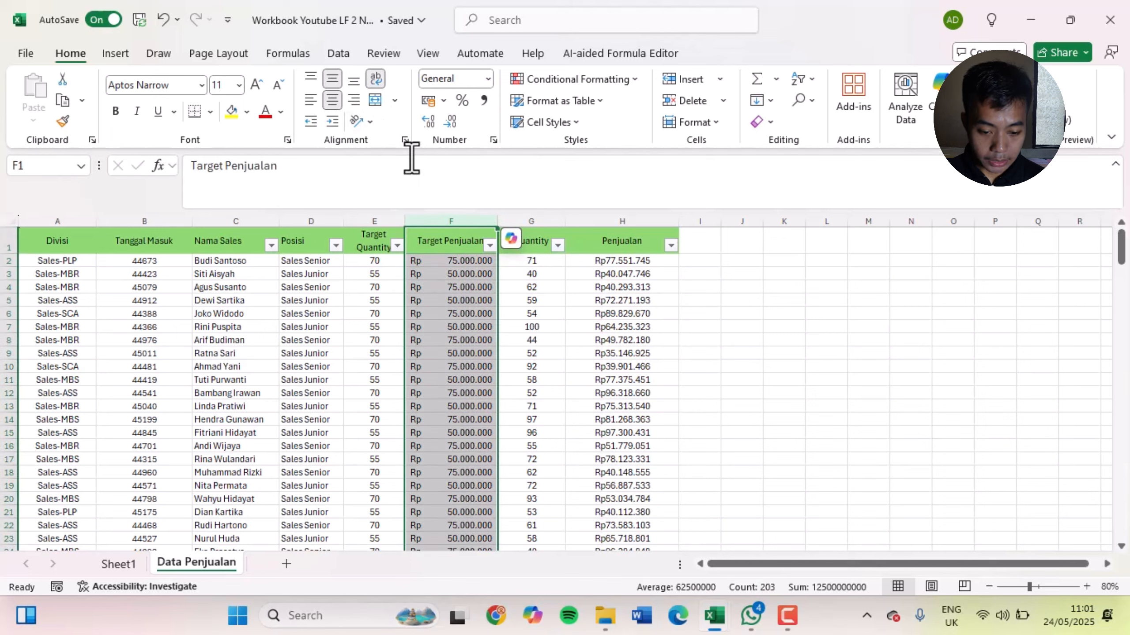
{"action": "left_click", "coordinate": [311, 103]}
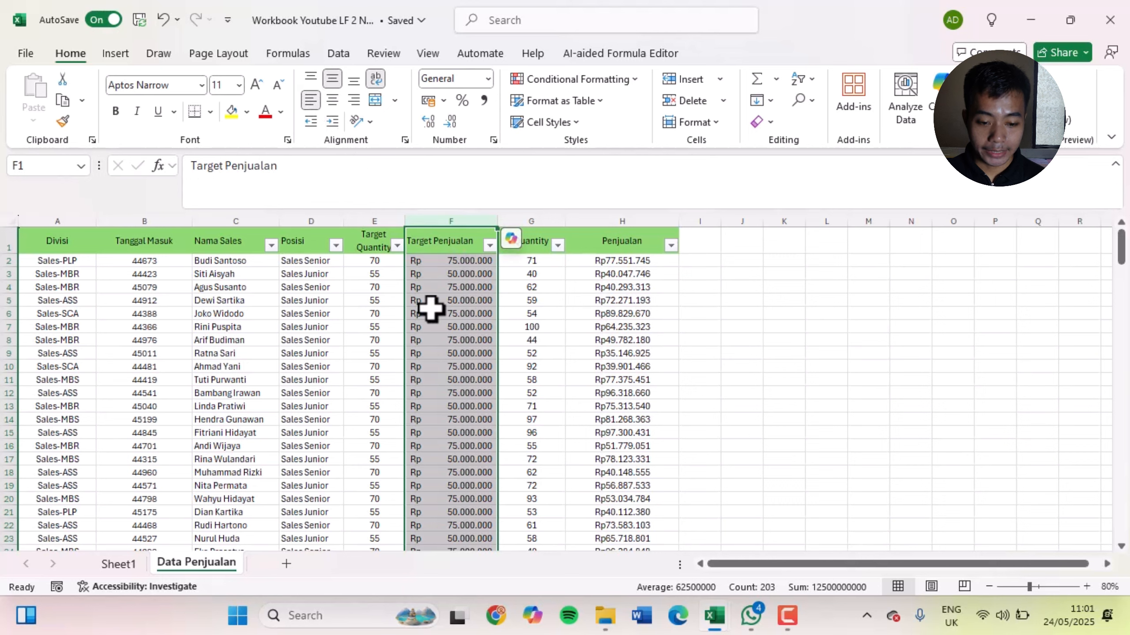
{"action": "left_click", "coordinate": [332, 100]}
{"action": "left_click", "coordinate": [354, 101]}
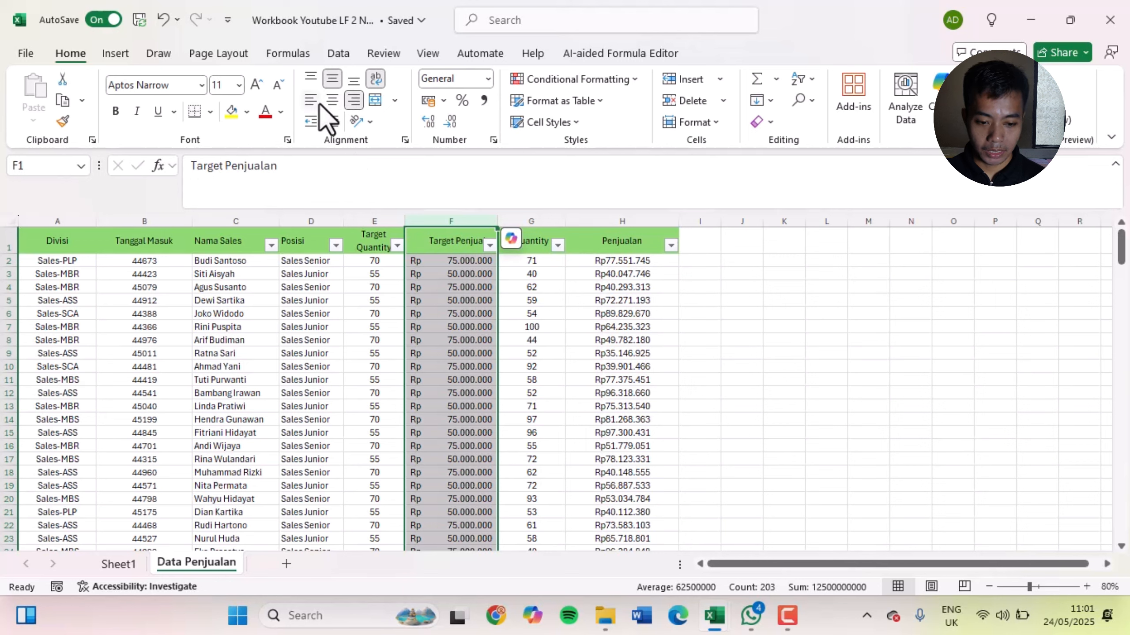
{"action": "left_click", "coordinate": [319, 102]}
{"action": "left_click", "coordinate": [334, 103]}
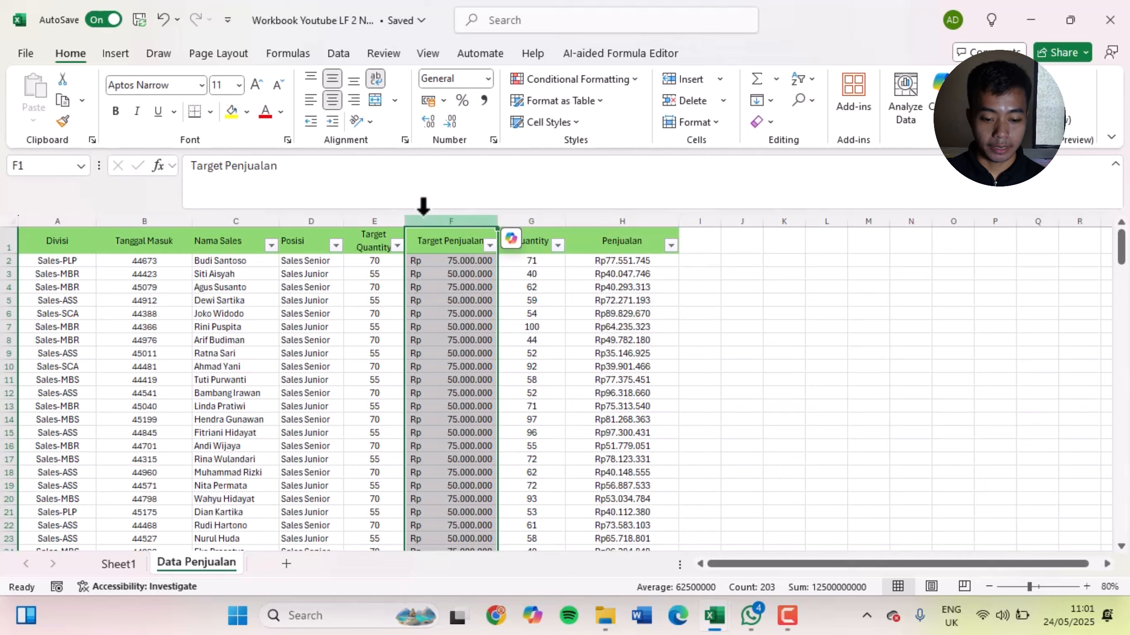
Compare left, centre and right alignment on the Currency-formatted Penjualan column H and set it back to centred
{"action": "left_click", "coordinate": [624, 217]}
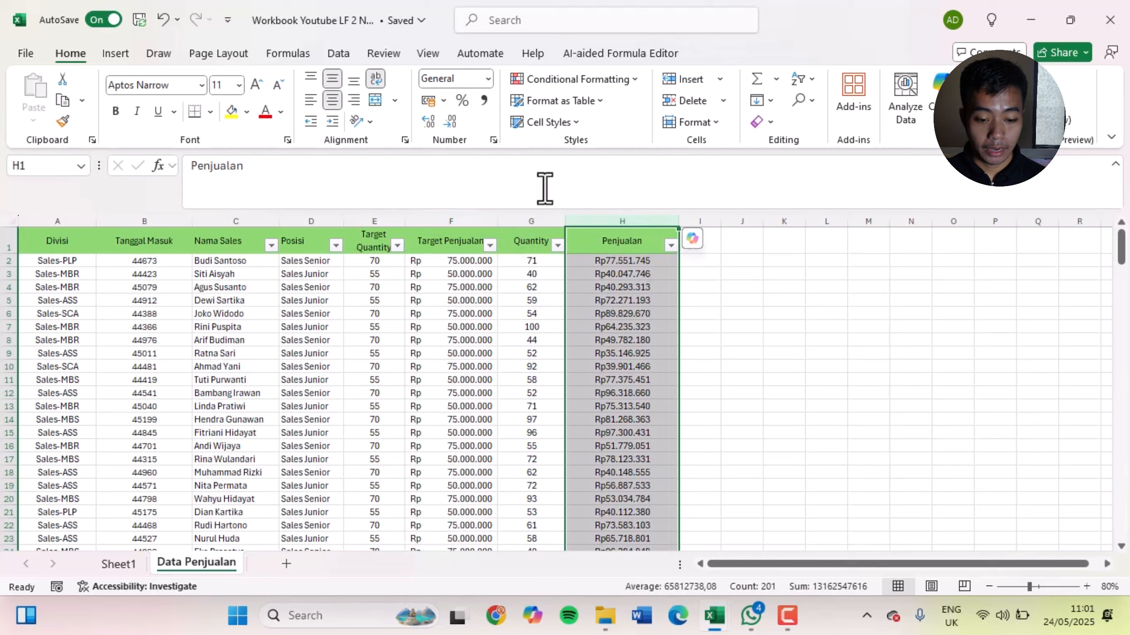
{"action": "left_click", "coordinate": [310, 99]}
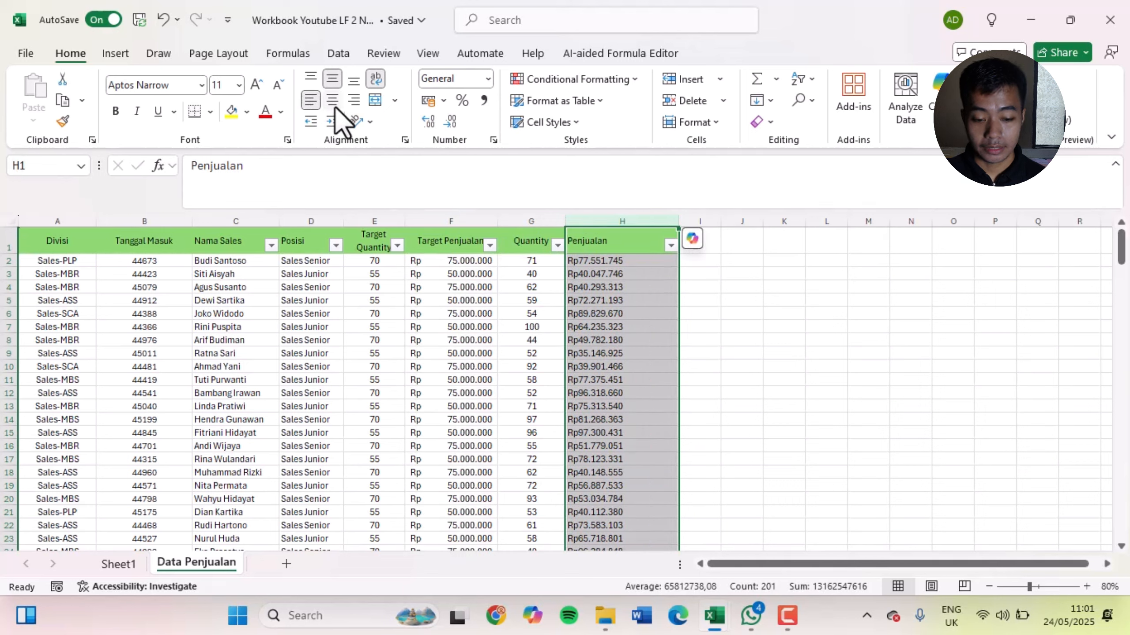
{"action": "left_click", "coordinate": [331, 100]}
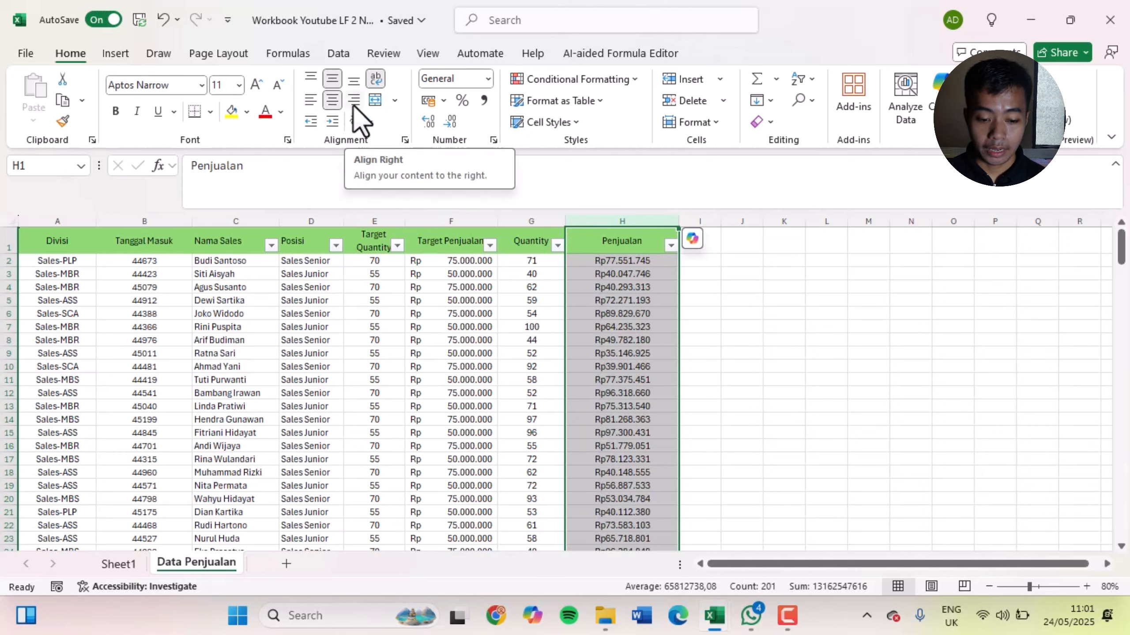
{"action": "left_click", "coordinate": [352, 100]}
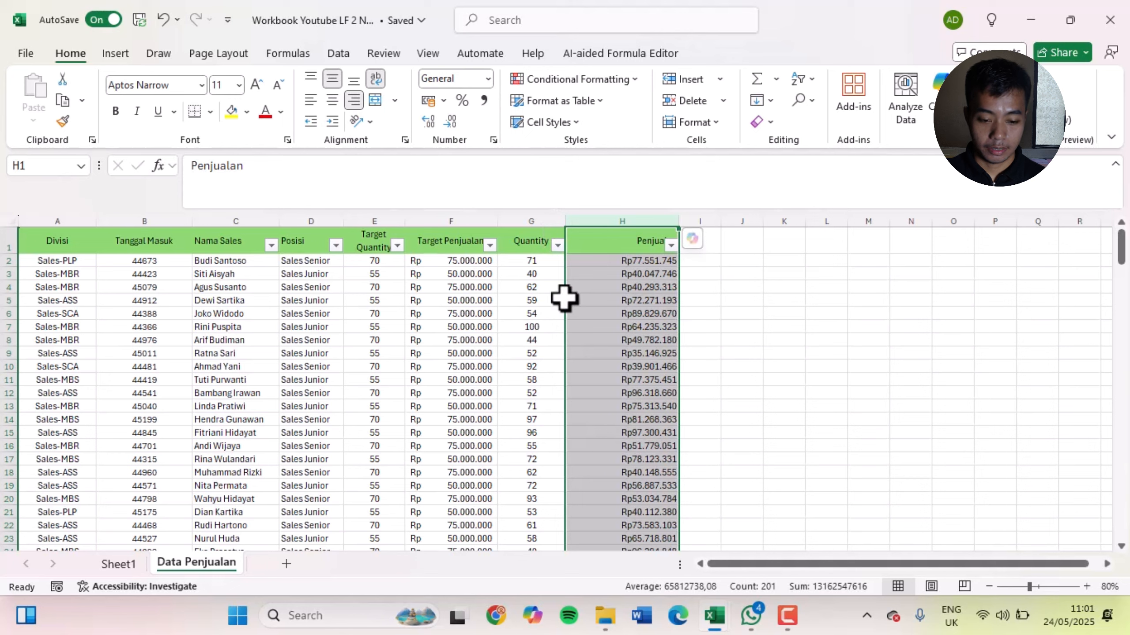
{"action": "left_click", "coordinate": [333, 100]}
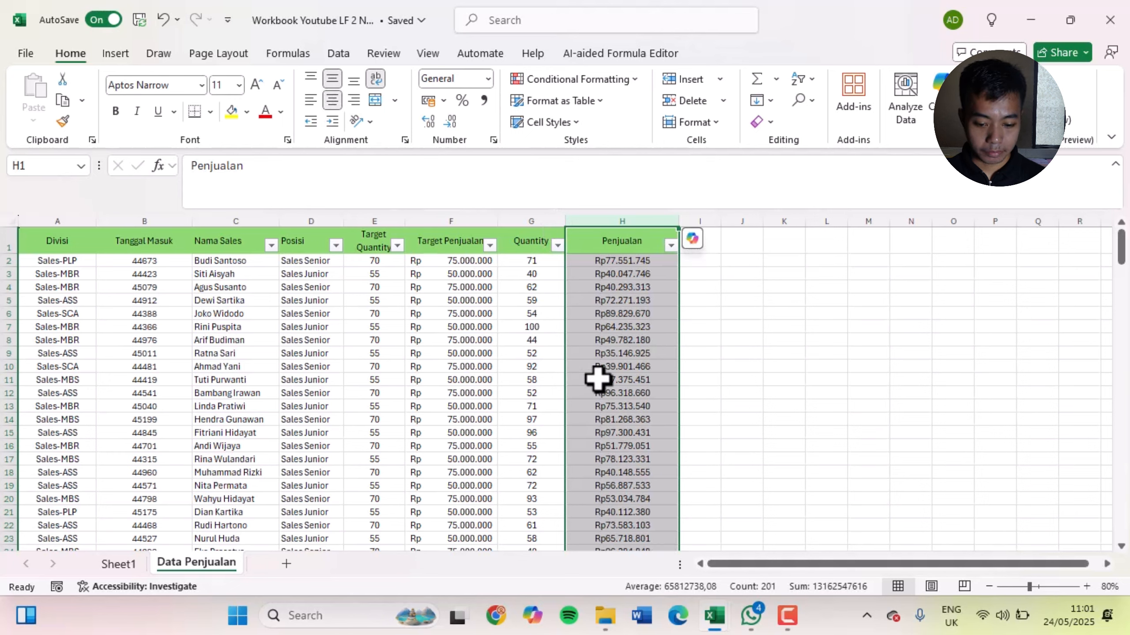
{"action": "left_click", "coordinate": [639, 378]}
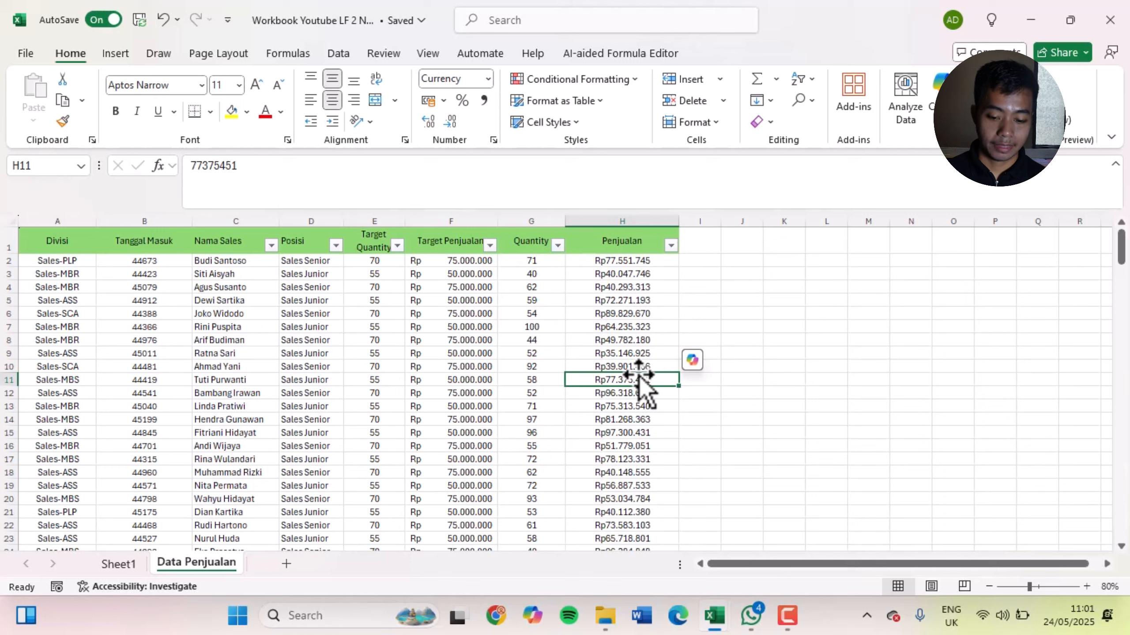
Examine the unformatted date values in the Tanggal Masuk column, including cells B2 to B14
{"action": "left_click", "coordinate": [469, 290]}
{"action": "left_click", "coordinate": [534, 276]}
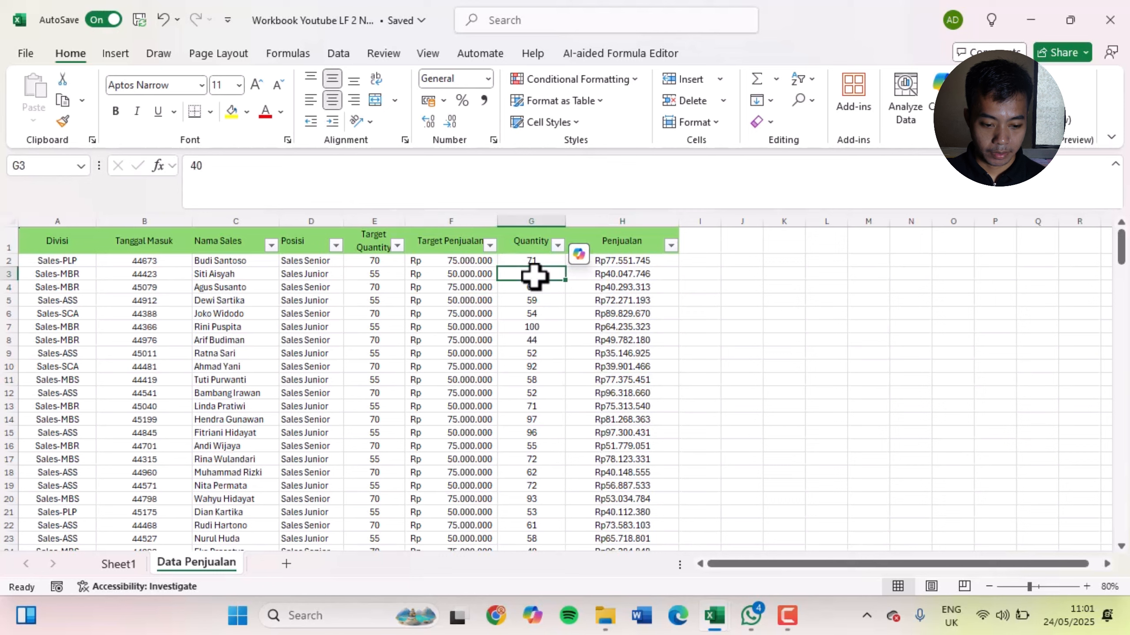
{"action": "left_click", "coordinate": [156, 261]}
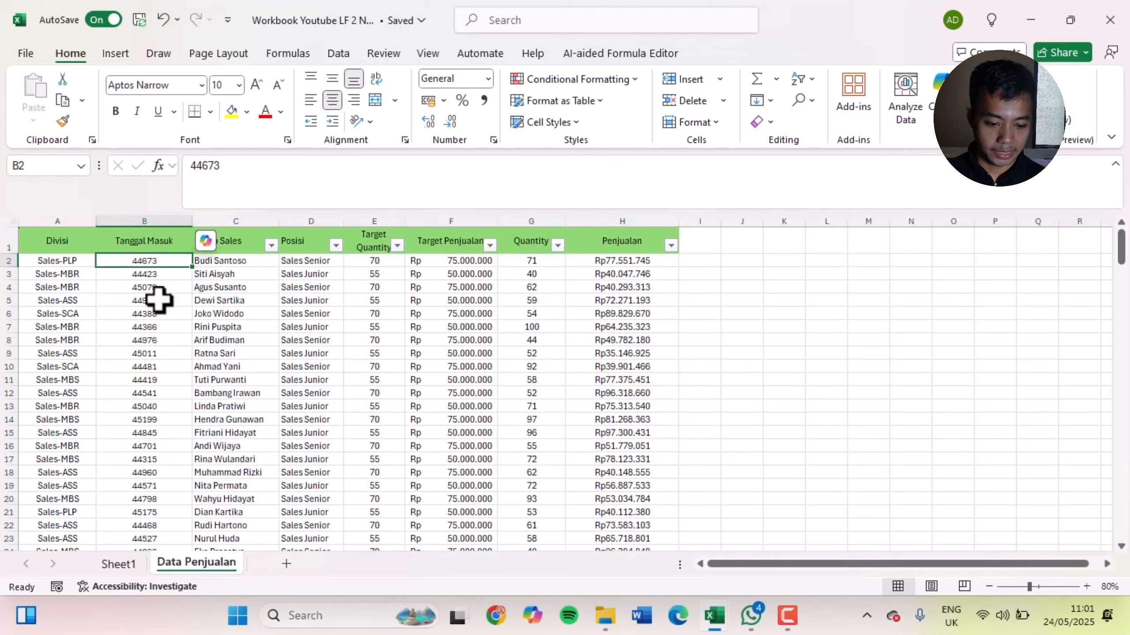
{"action": "left_click", "coordinate": [137, 419]}
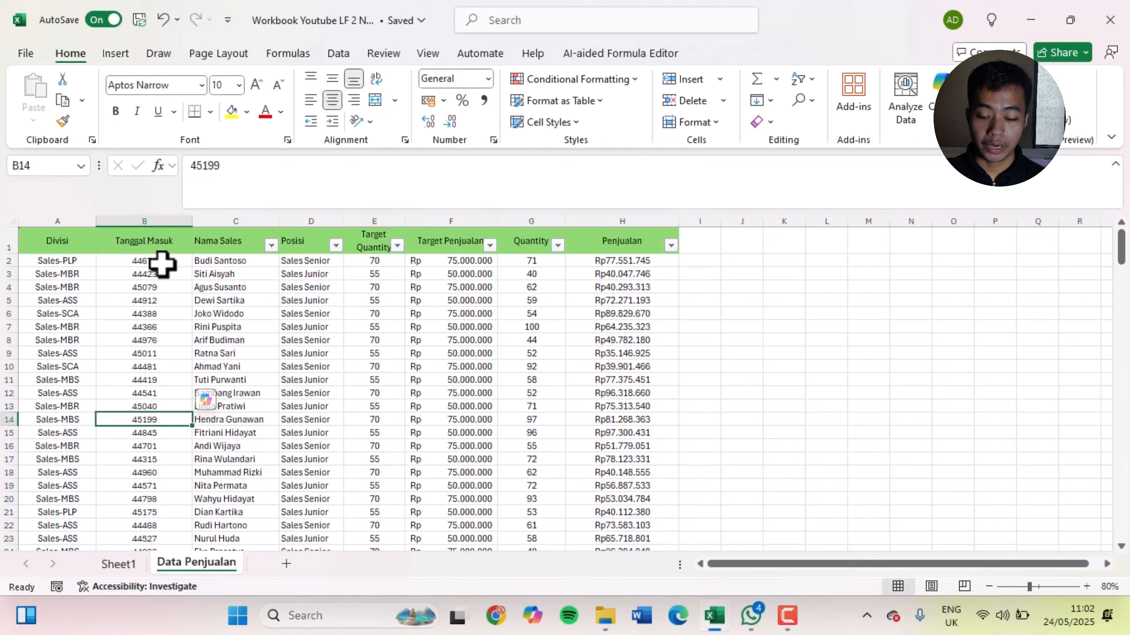
{"action": "left_click", "coordinate": [750, 265]}
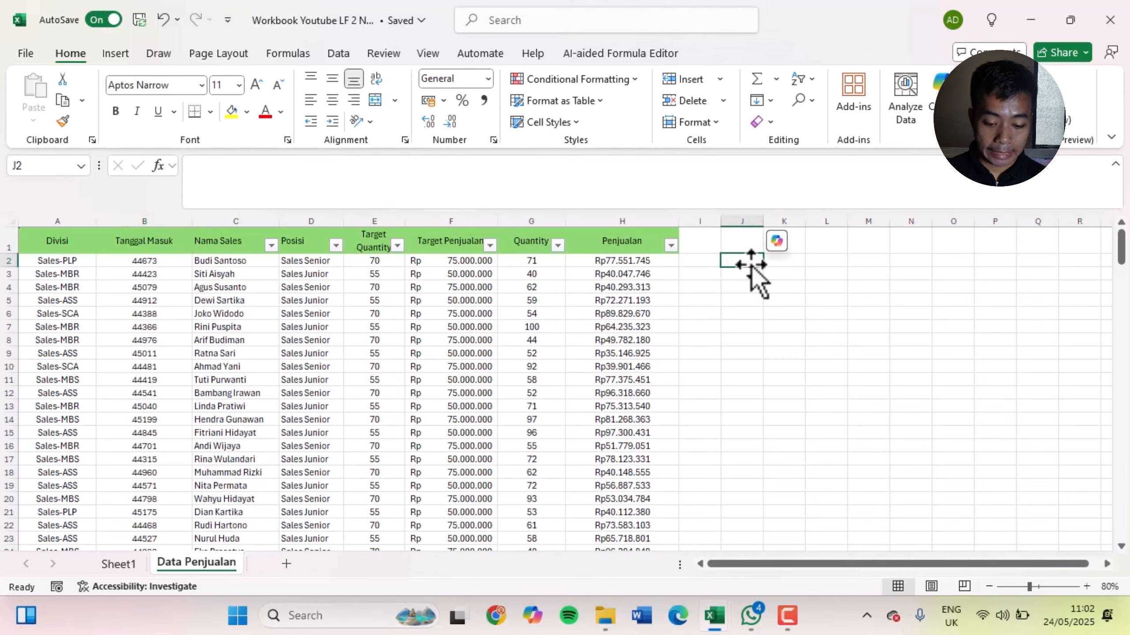
{"action": "left_click_drag", "start_coordinate": [164, 260], "coordinate": [156, 420]}
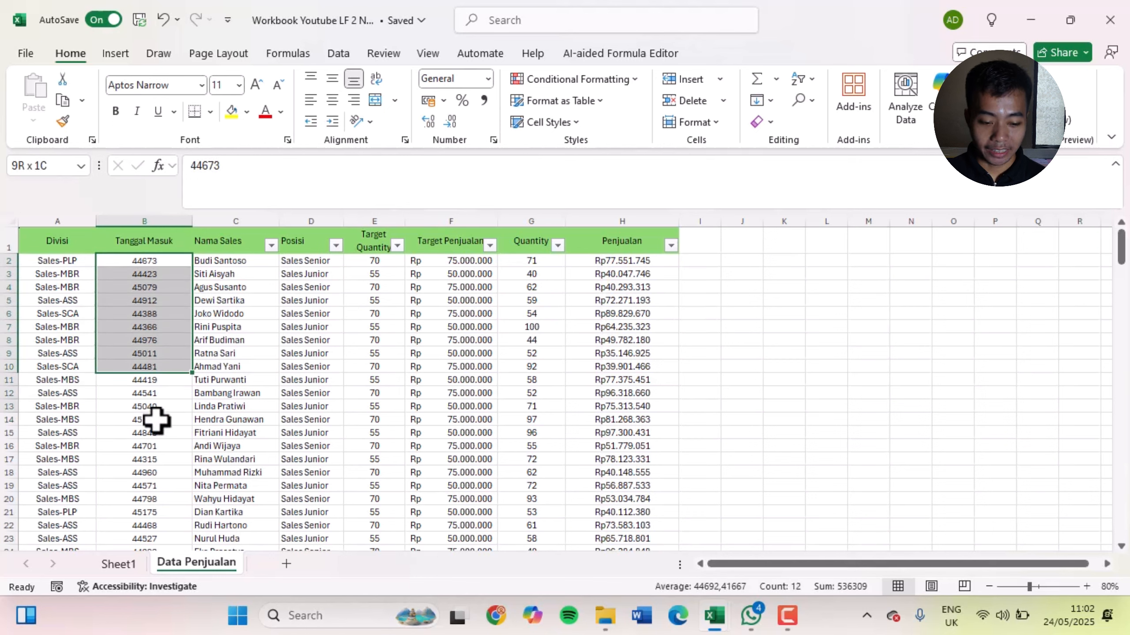
Enter 2/2/20222 as a test date in cell J2, reselect the cell and clear its content
{"action": "left_click", "coordinate": [748, 265]}
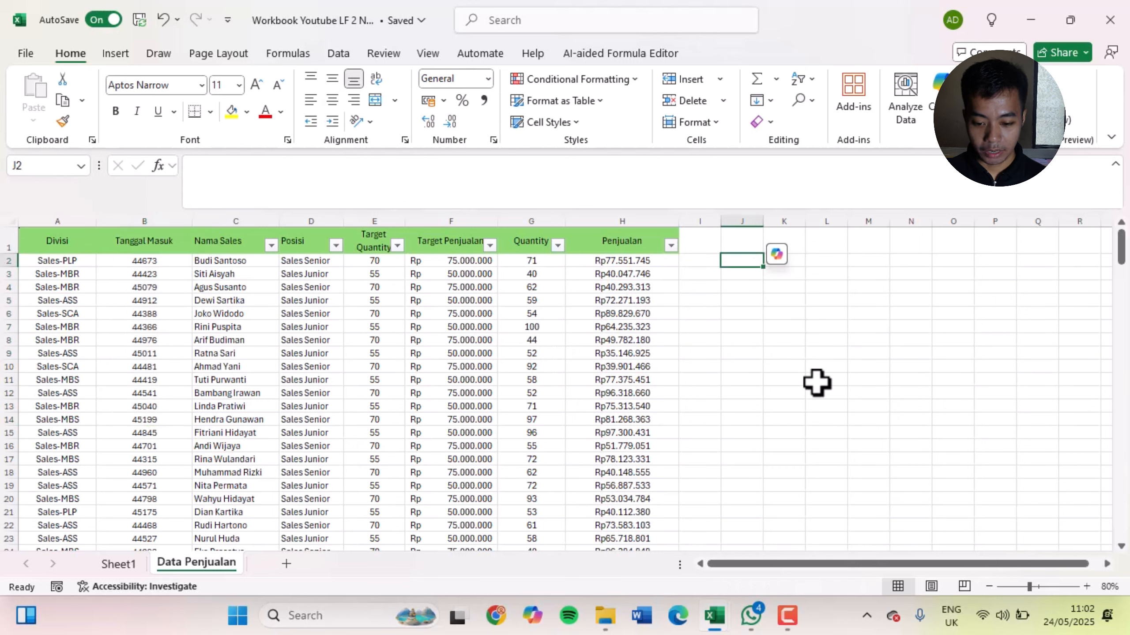
{"action": "type", "text": "2/2"}
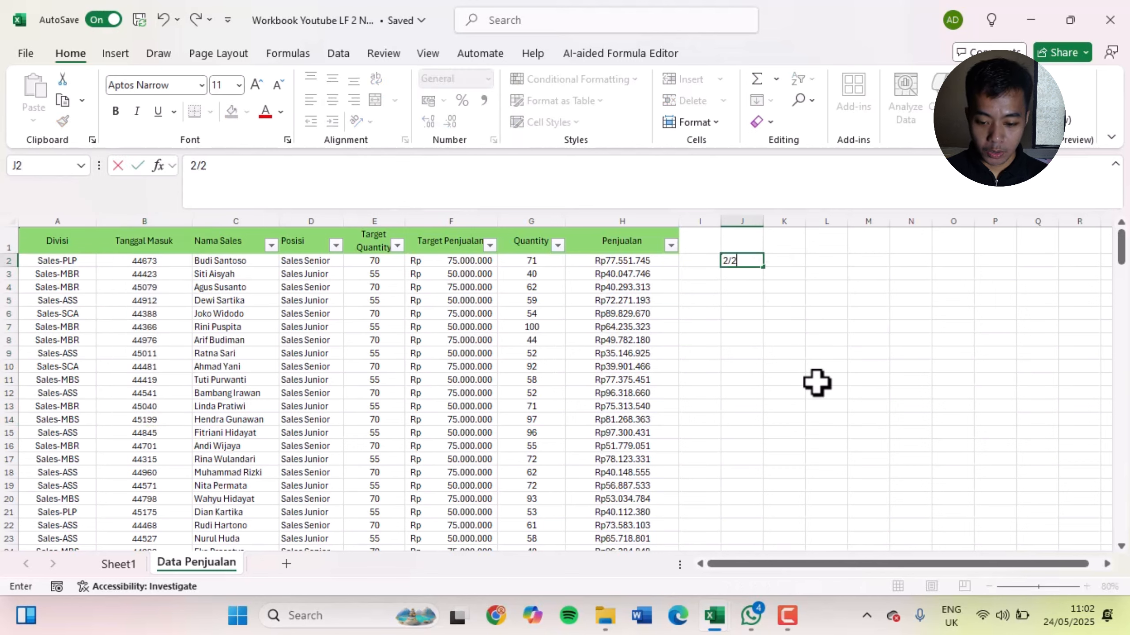
{"action": "type", "text": "20222"}
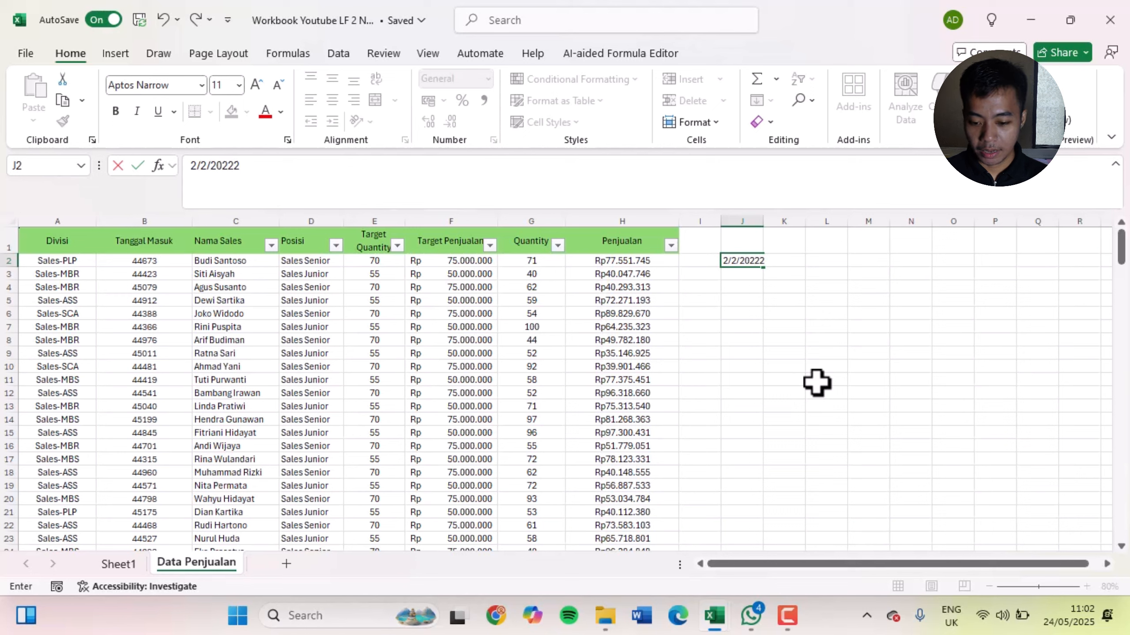
{"action": "key", "text": "Return"}
{"action": "key", "text": "Up"}
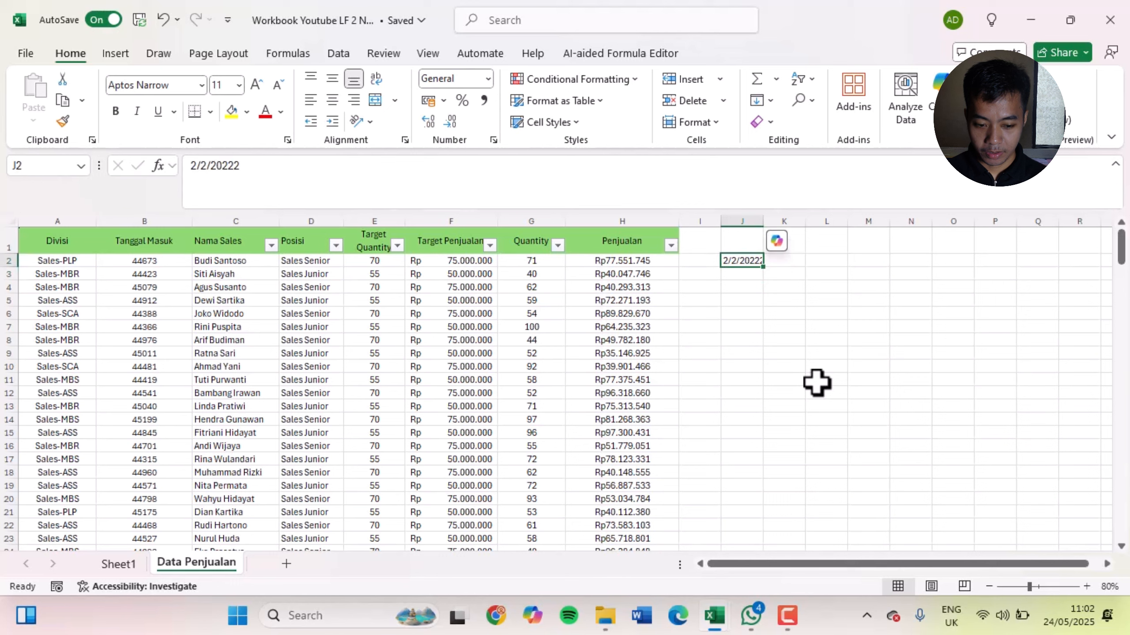
{"action": "key", "text": "Delete"}
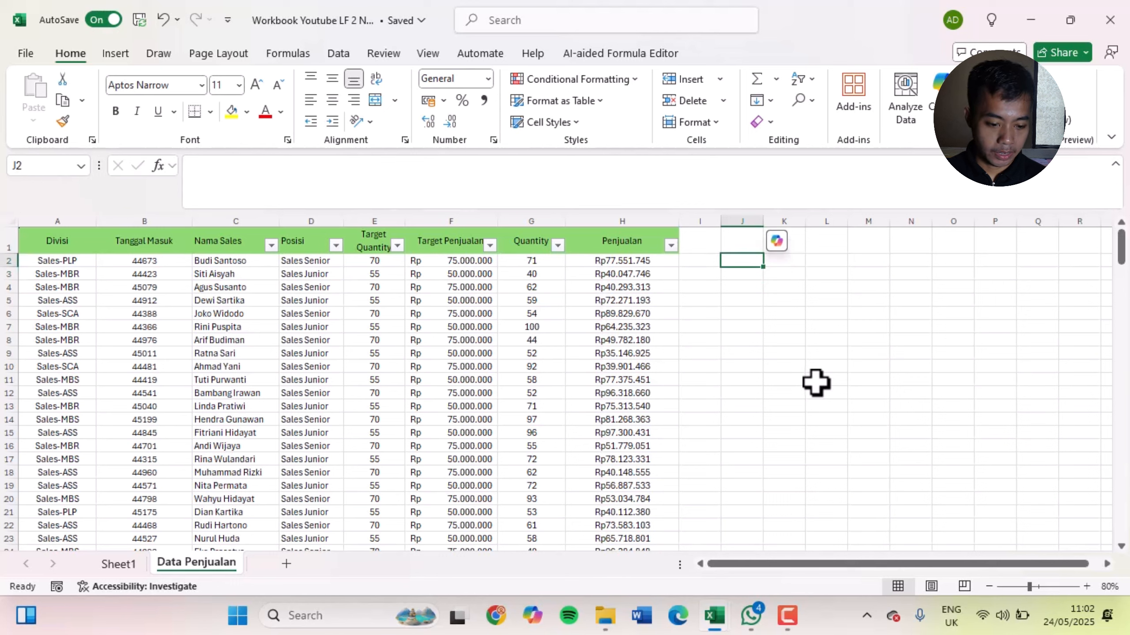
Select the Tanggal Masuk values from B2 down to B201 and choose the Date number format category for them
{"action": "left_click", "coordinate": [149, 265]}
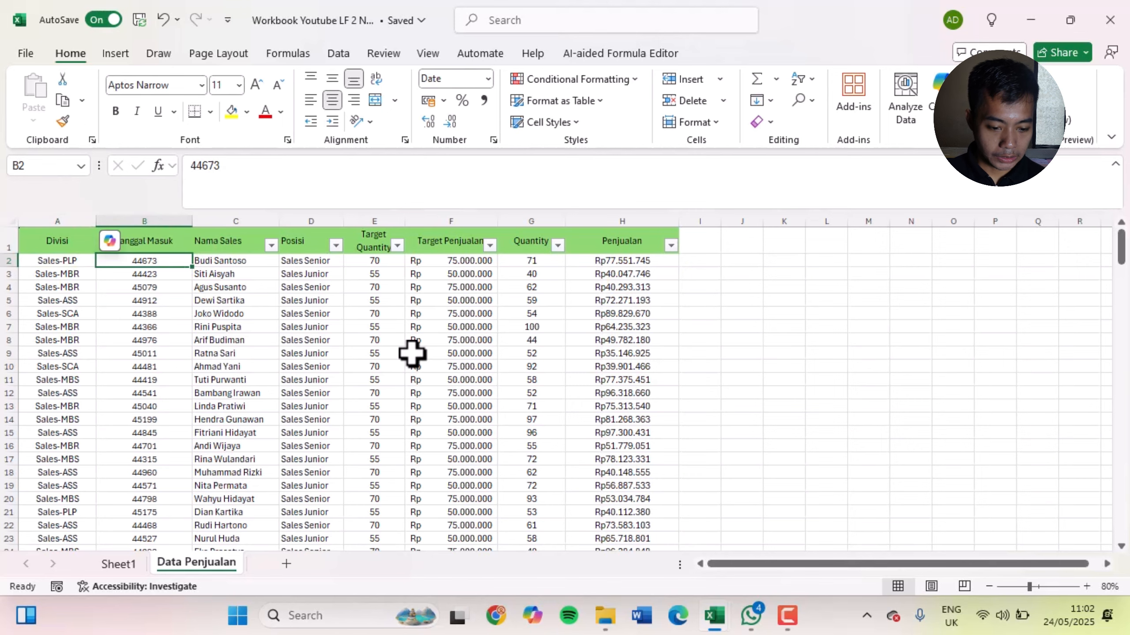
{"action": "key", "text": "ctrl+shift+Down"}
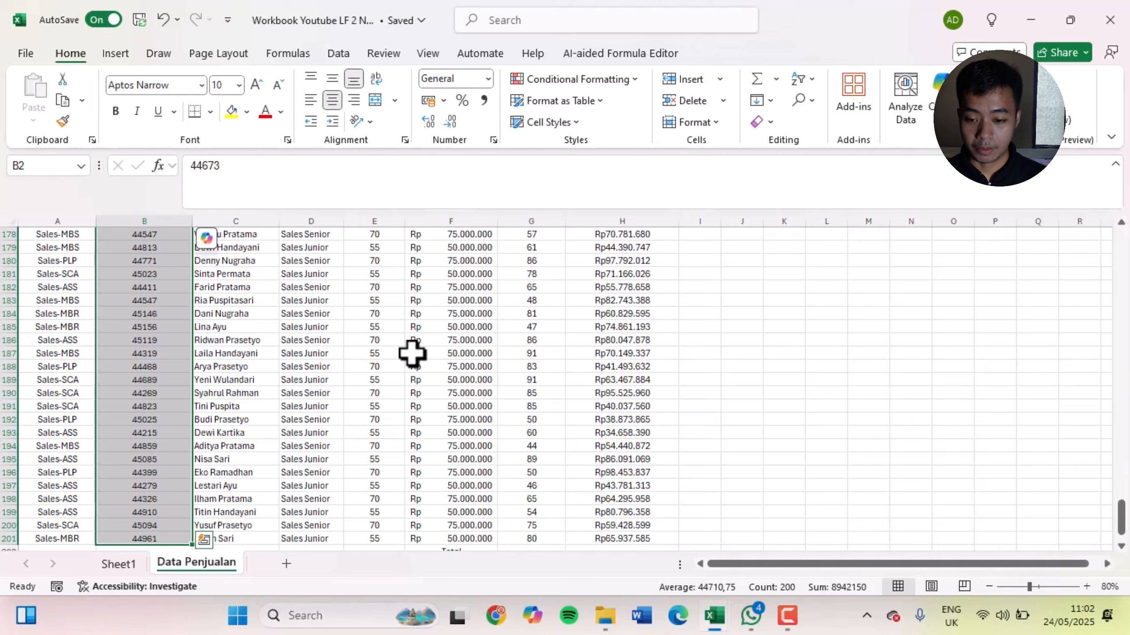
{"action": "key", "text": "ctrl+BackSpace"}
{"action": "key", "text": "ctrl+1"}
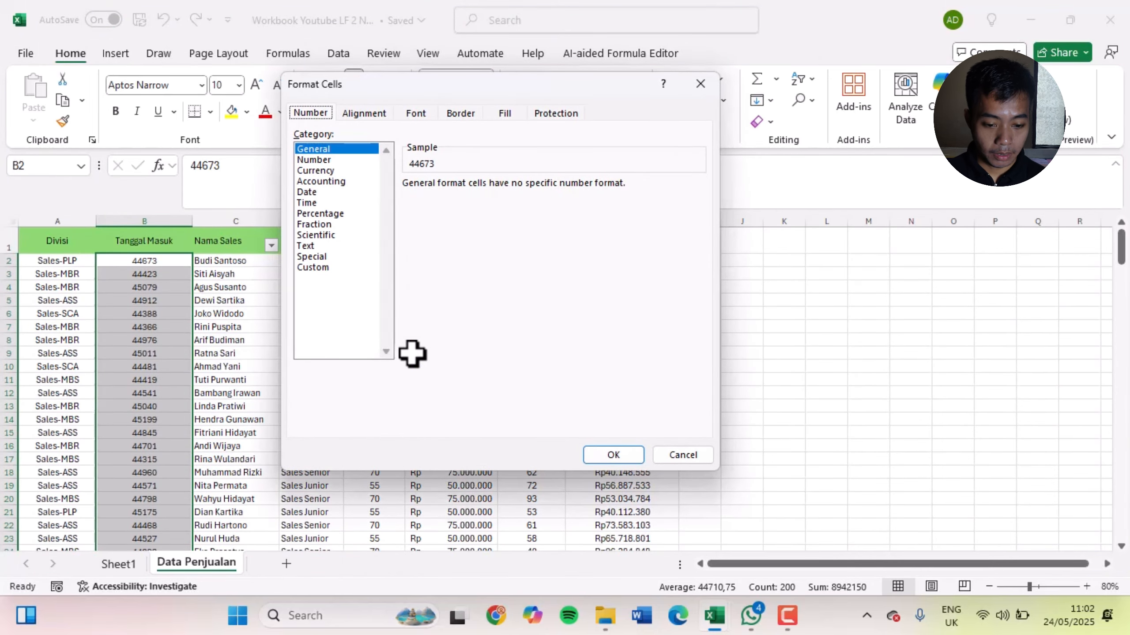
{"action": "left_click", "coordinate": [321, 181]}
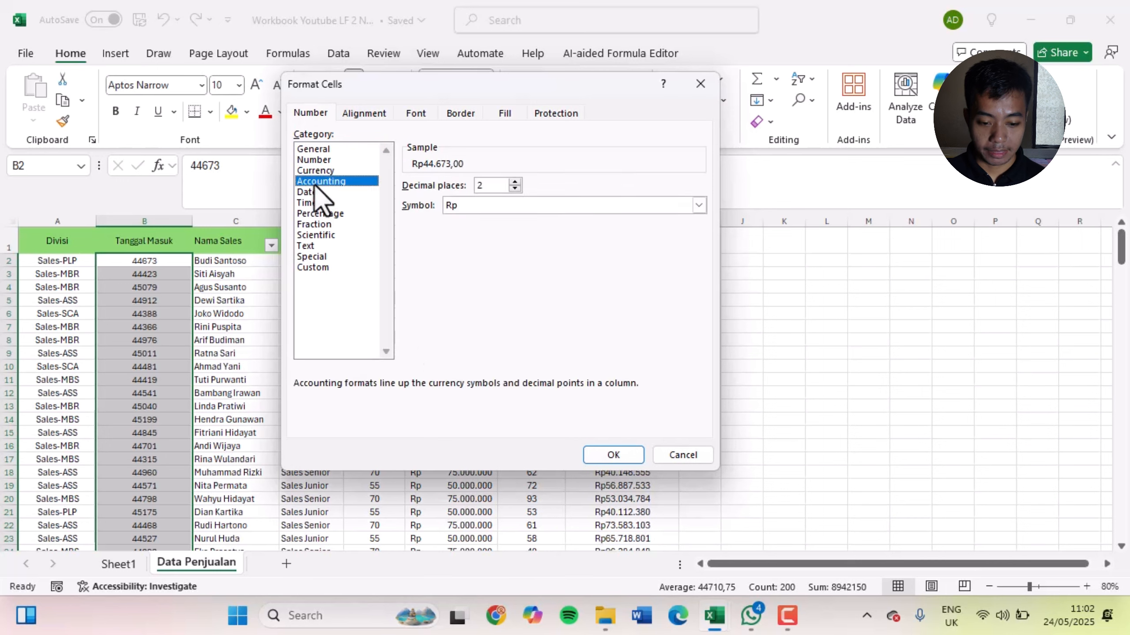
{"action": "left_click", "coordinate": [316, 194]}
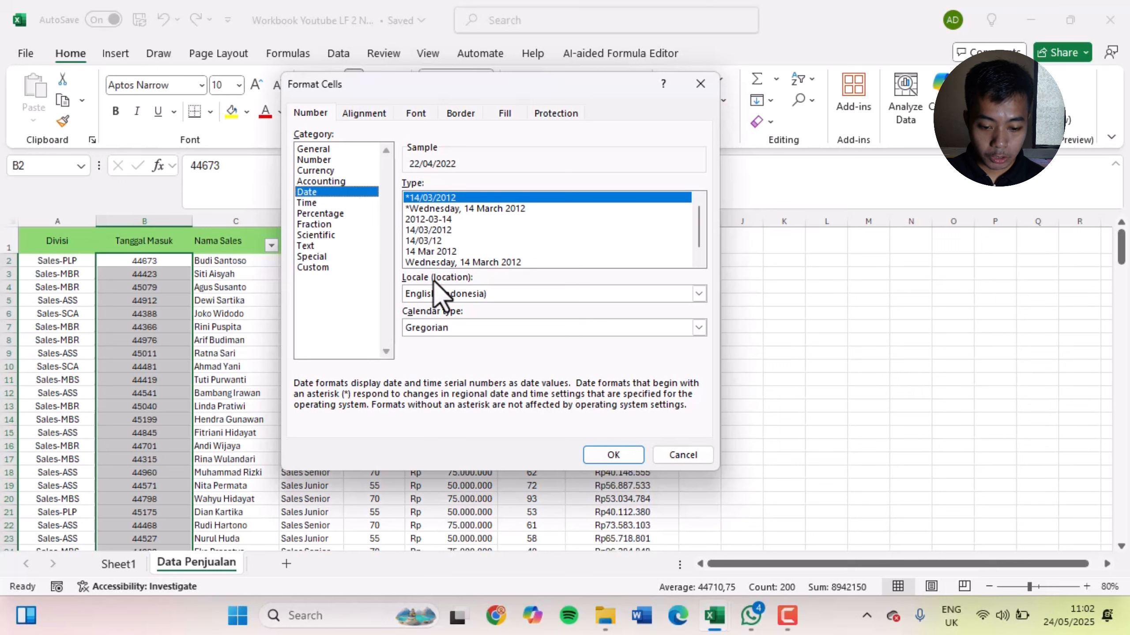
Try the Dari locale for the date format and set the locale back to English (Indonesia)
{"action": "left_click", "coordinate": [494, 292]}
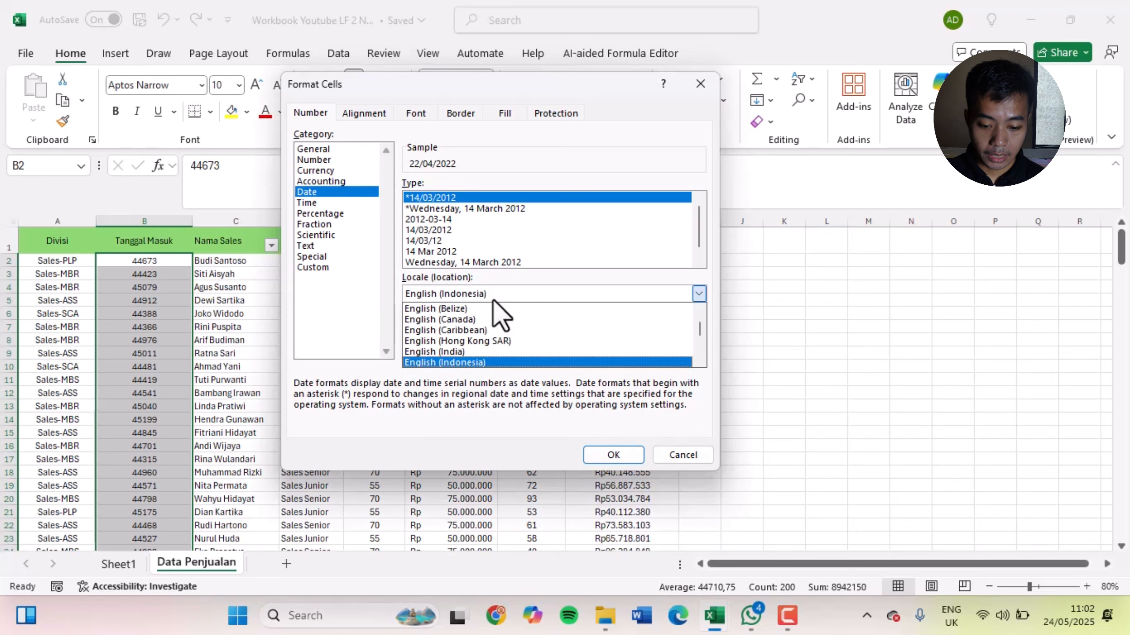
{"action": "scroll", "coordinate": [489, 342], "scroll_direction": "up", "scroll_amount": 2}
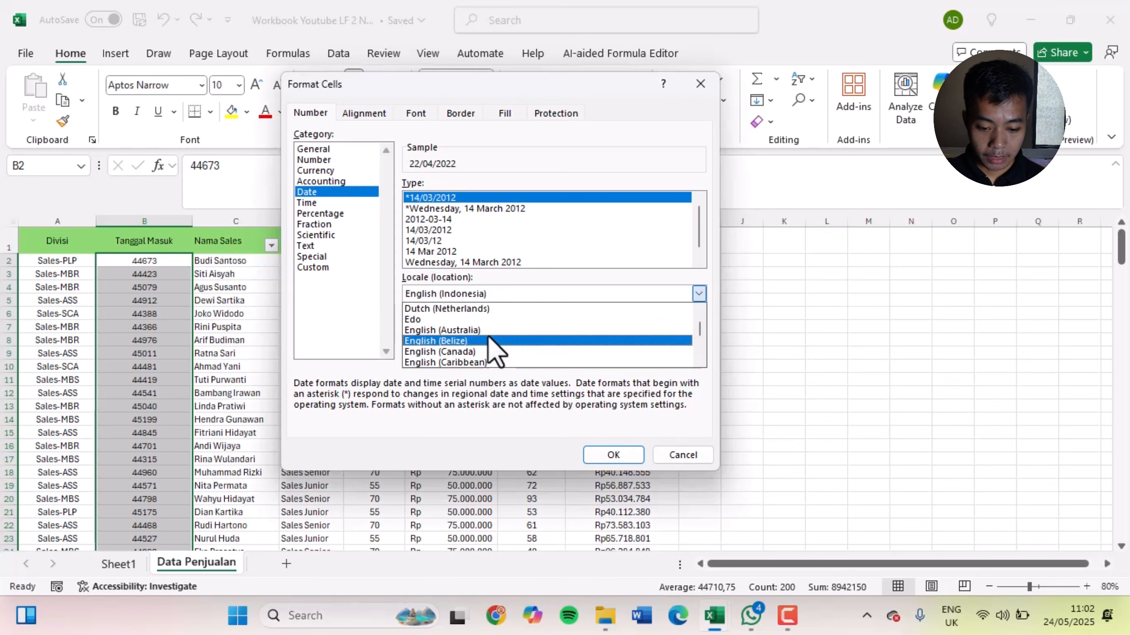
{"action": "scroll", "coordinate": [488, 338], "scroll_direction": "up", "scroll_amount": 1}
{"action": "left_click", "coordinate": [487, 341]}
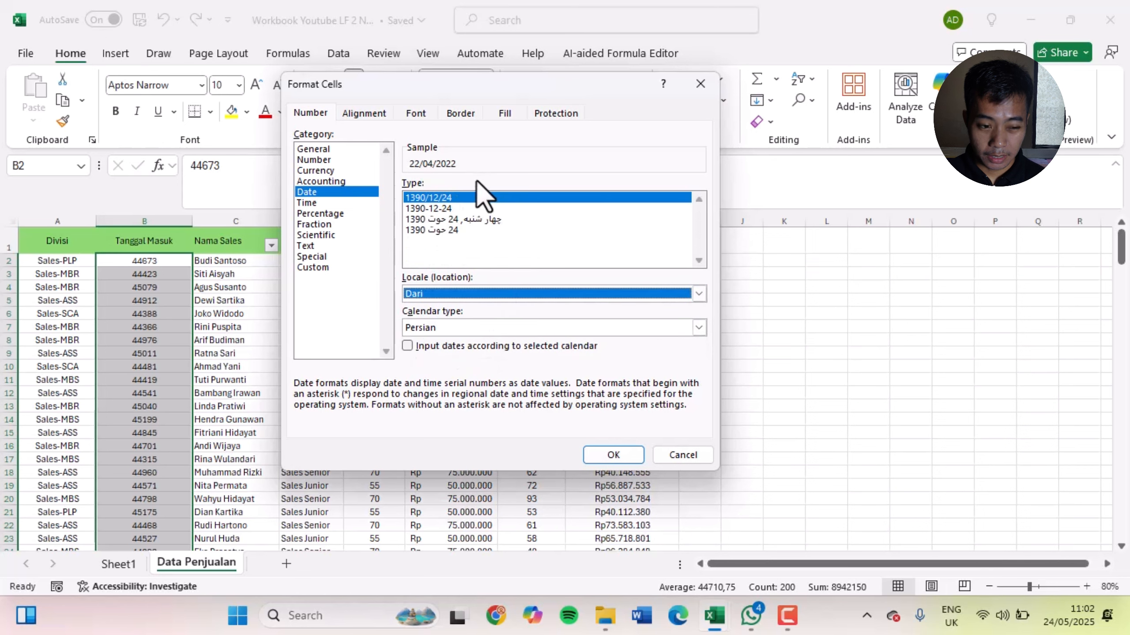
{"action": "left_click", "coordinate": [487, 291]}
{"action": "scroll", "coordinate": [502, 327], "scroll_direction": "up", "scroll_amount": 3}
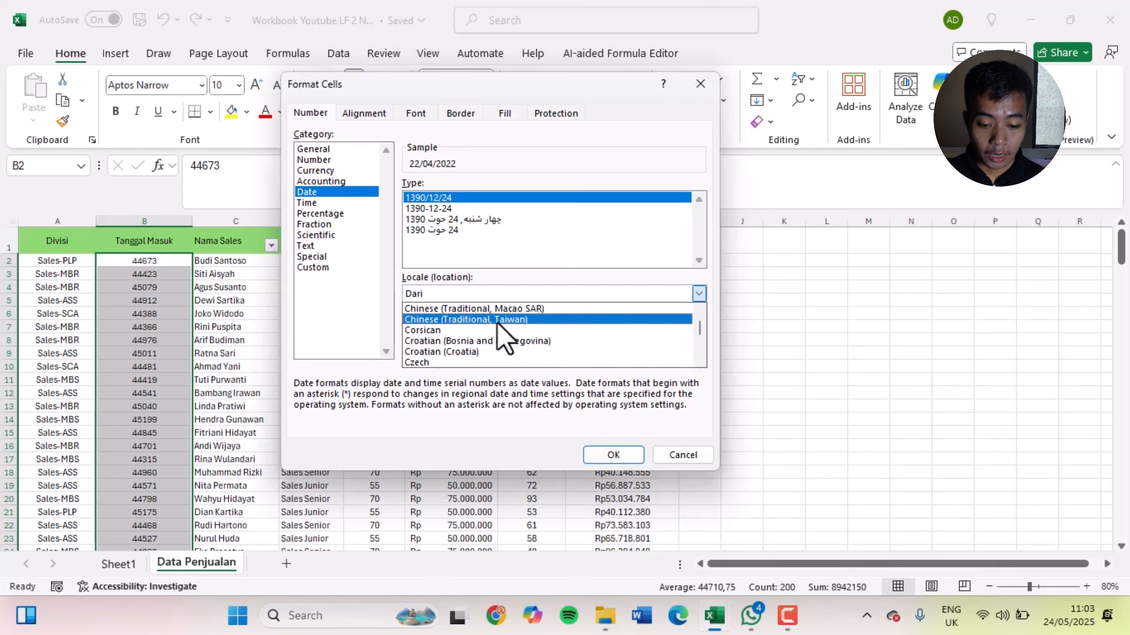
{"action": "scroll", "coordinate": [507, 347], "scroll_direction": "down", "scroll_amount": 3}
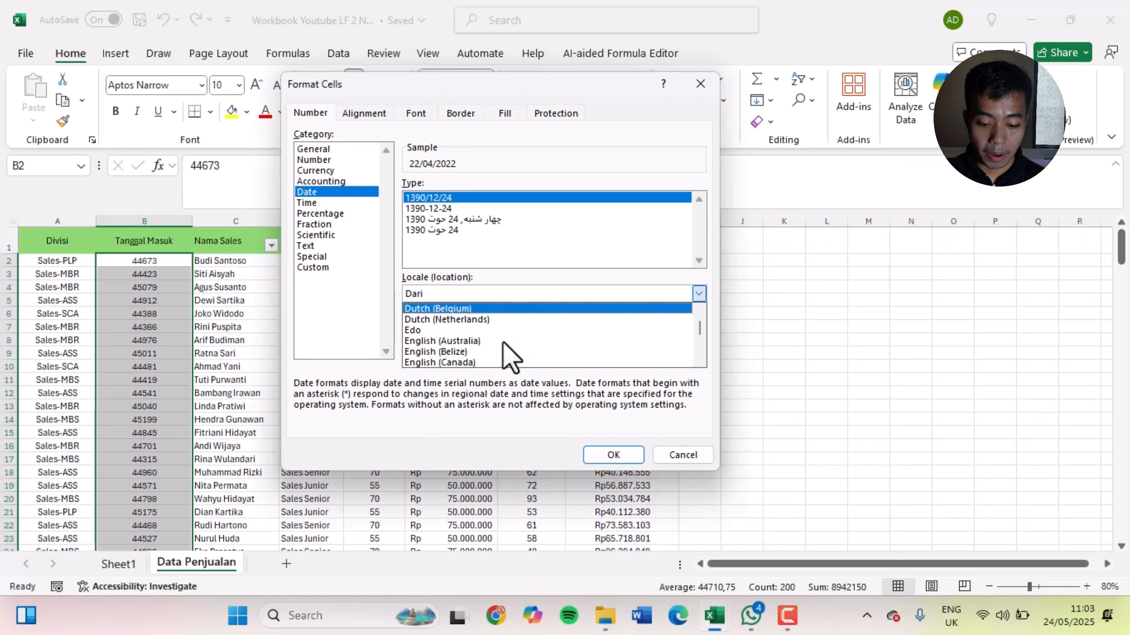
{"action": "scroll", "coordinate": [503, 343], "scroll_direction": "down", "scroll_amount": 2}
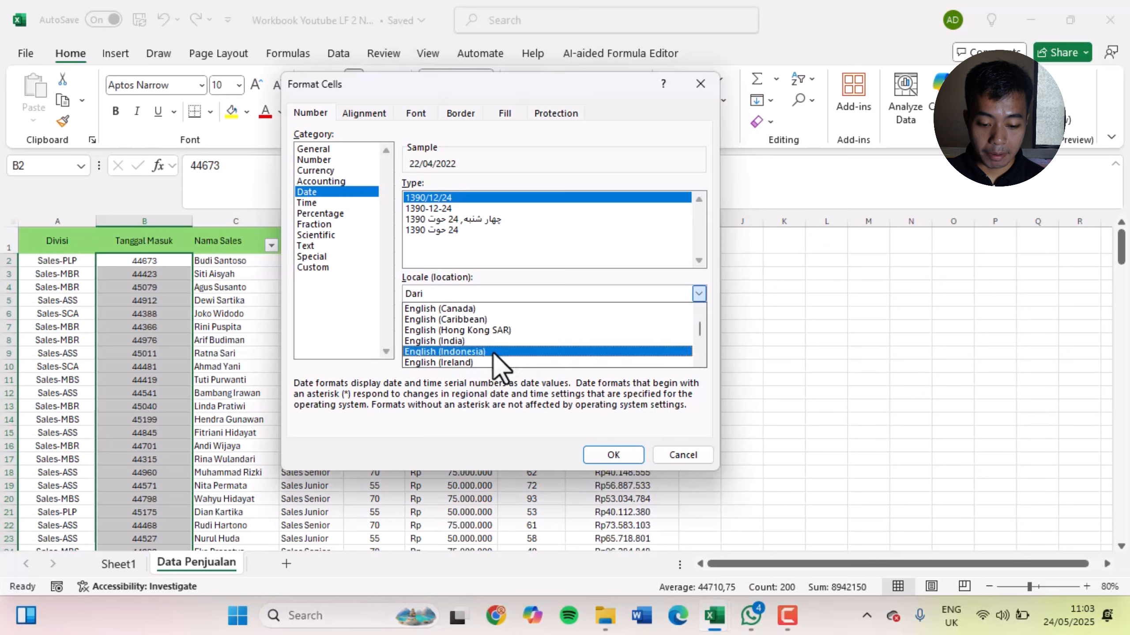
{"action": "left_click", "coordinate": [493, 353]}
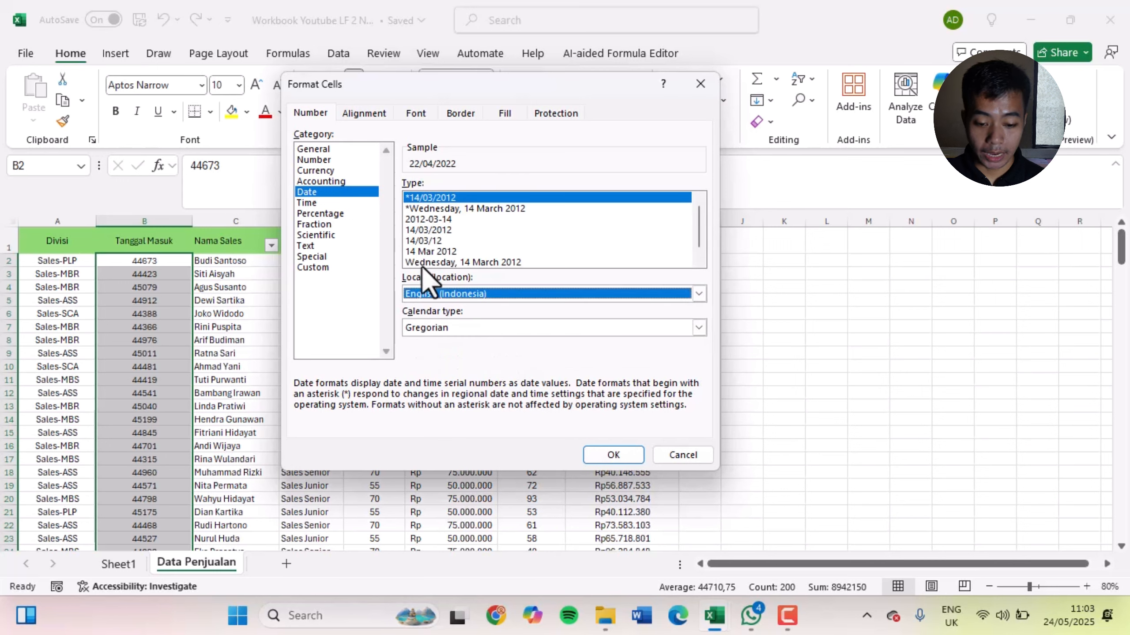
Find Indonesian in the date format's locale choices and set it as the locale
{"action": "left_click", "coordinate": [454, 297]}
{"action": "scroll", "coordinate": [510, 329], "scroll_direction": "down", "scroll_amount": 5}
{"action": "scroll", "coordinate": [509, 328], "scroll_direction": "up", "scroll_amount": 5}
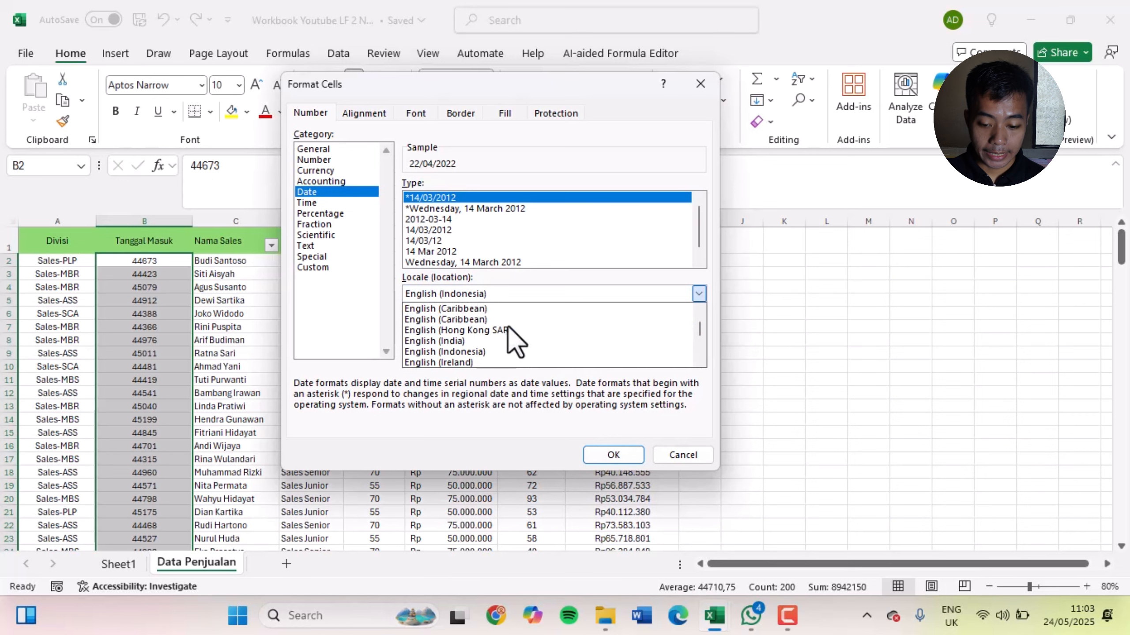
{"action": "scroll", "coordinate": [514, 340], "scroll_direction": "up", "scroll_amount": 15}
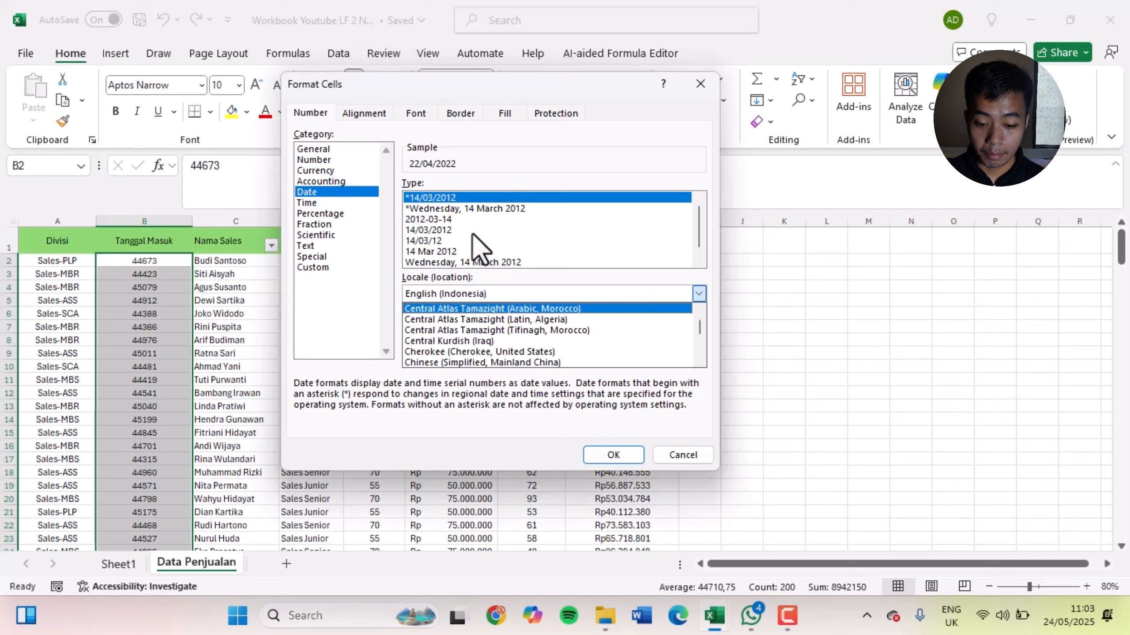
{"action": "mouse_move", "coordinate": [697, 330]}
{"action": "left_mouse_down"}
{"action": "mouse_move", "coordinate": [700, 318]}
{"action": "mouse_move", "coordinate": [699, 336]}
{"action": "left_mouse_up"}
{"action": "scroll", "coordinate": [637, 342], "scroll_direction": "down", "scroll_amount": 3}
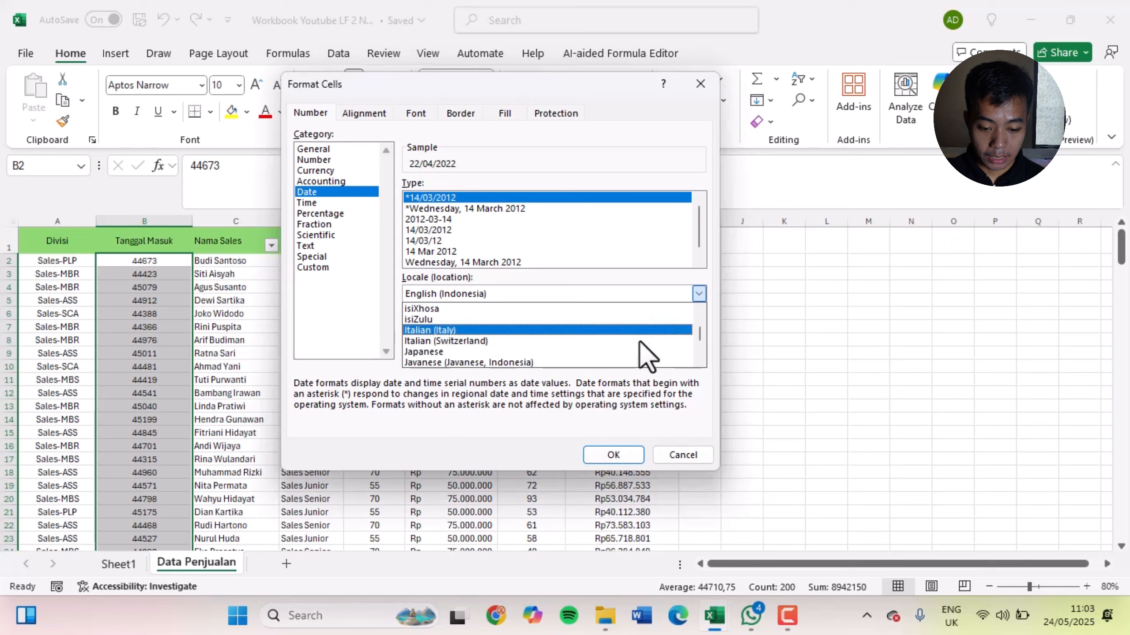
{"action": "scroll", "coordinate": [635, 347], "scroll_direction": "up", "scroll_amount": 4}
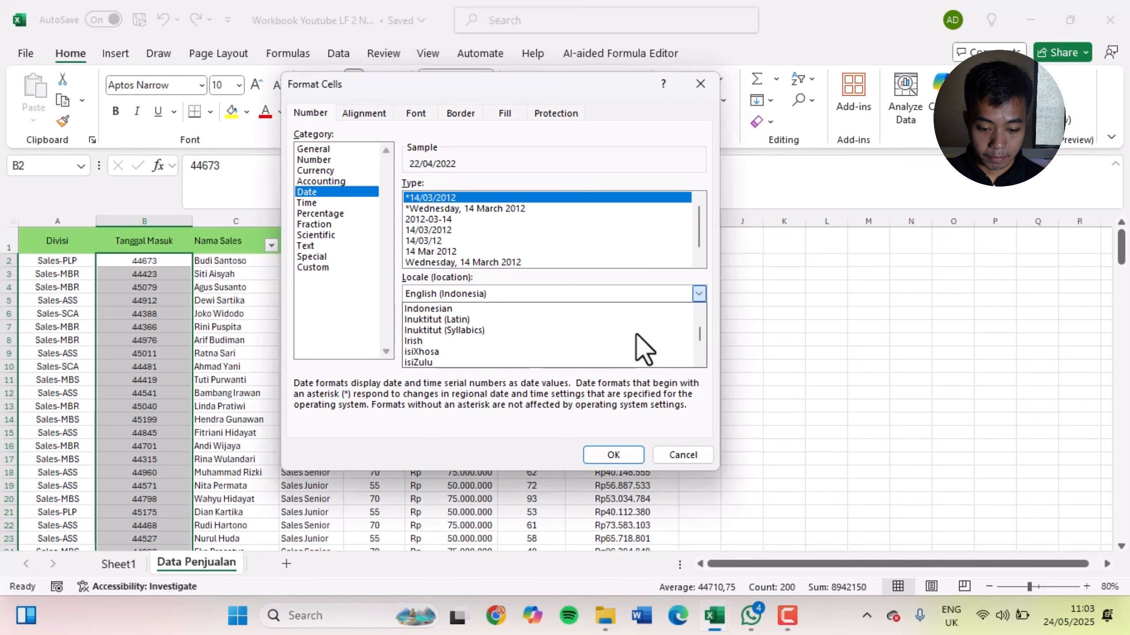
{"action": "left_click", "coordinate": [585, 352]}
{"action": "left_click", "coordinate": [585, 352]}
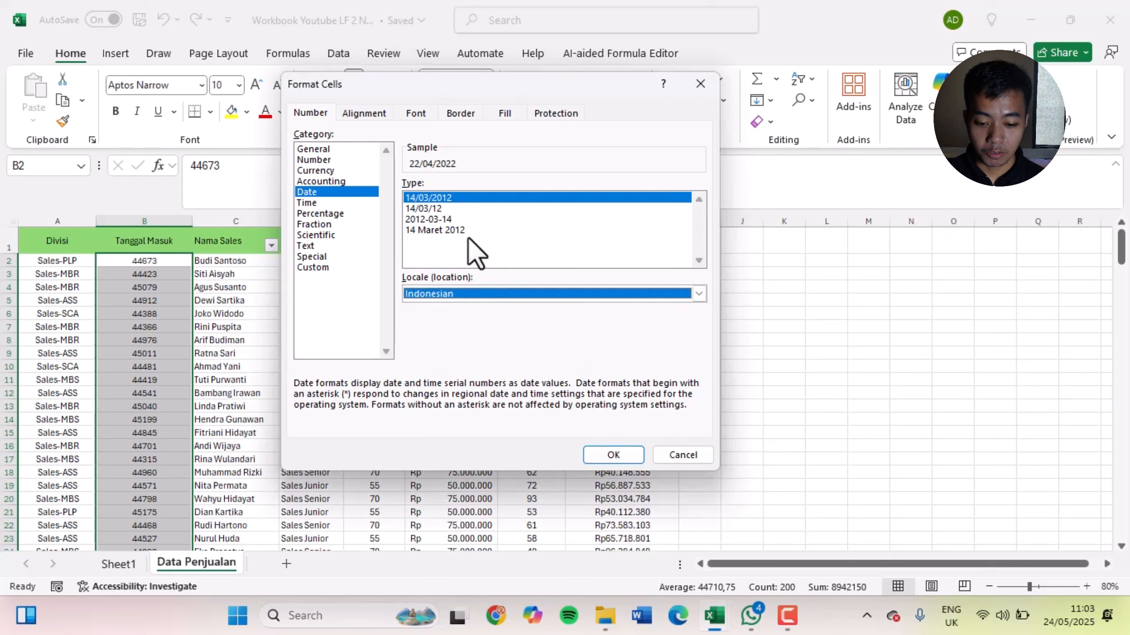
Try the Indonesian date types 14 Maret 2012, 2012-03-14, 14/03/12 and 14/03/2012, and return the locale to English (Indonesia)
{"action": "left_click", "coordinate": [453, 230]}
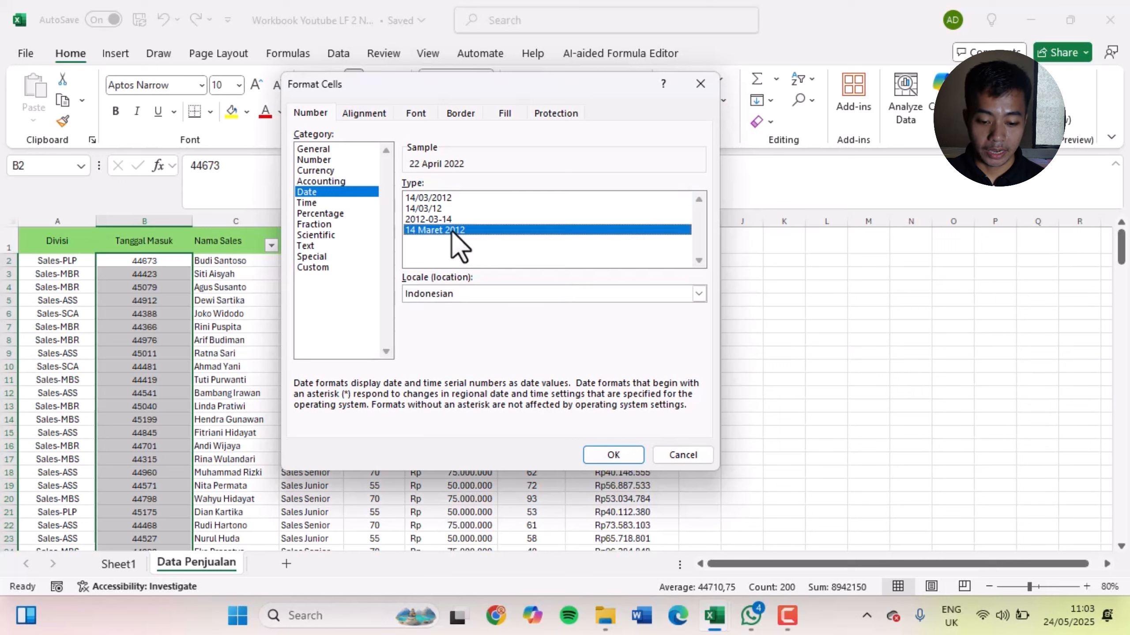
{"action": "left_click", "coordinate": [441, 221]}
{"action": "left_click", "coordinate": [435, 209]}
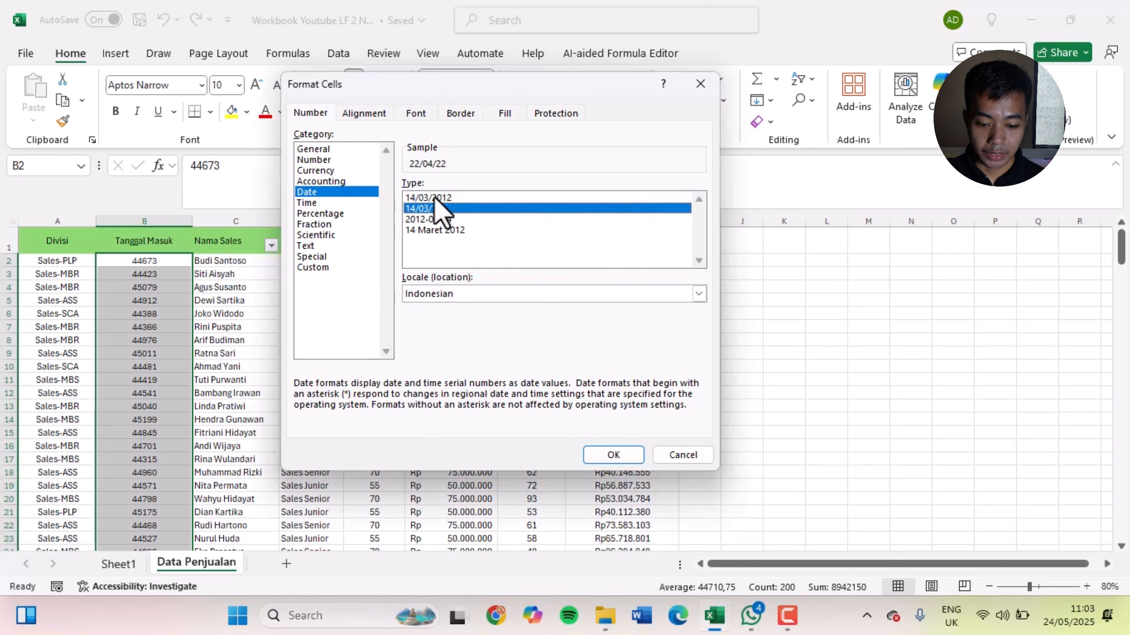
{"action": "left_click", "coordinate": [434, 197]}
{"action": "left_click", "coordinate": [443, 233]}
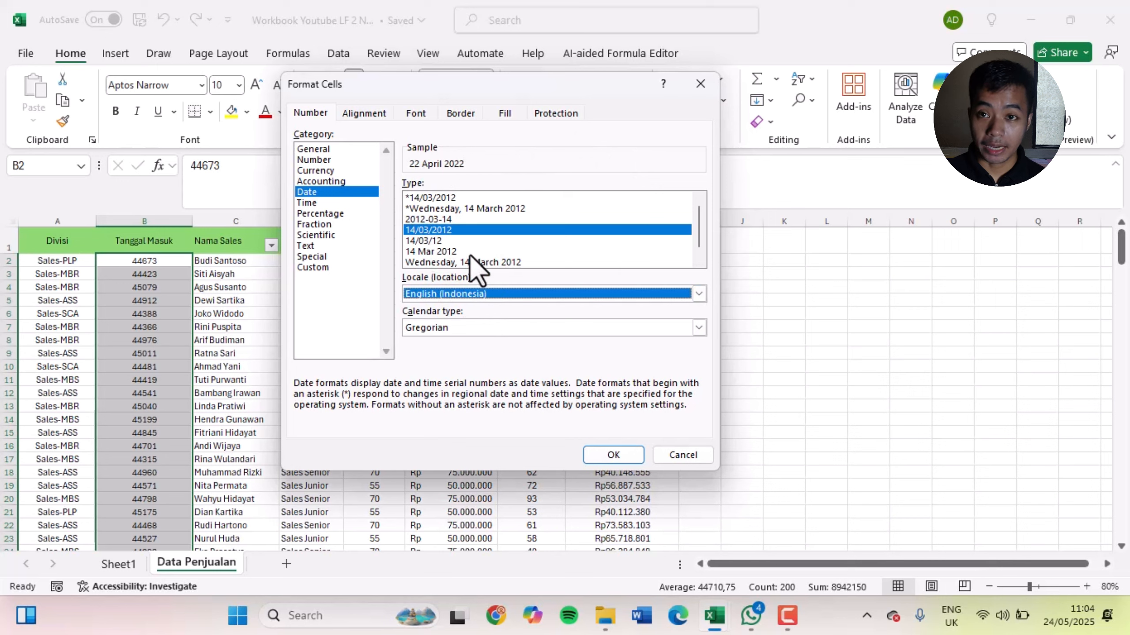
Compare the two "Wednesday, 14 March 2012" long date types and set the date type to *14/03/2012
{"action": "left_click", "coordinate": [479, 209]}
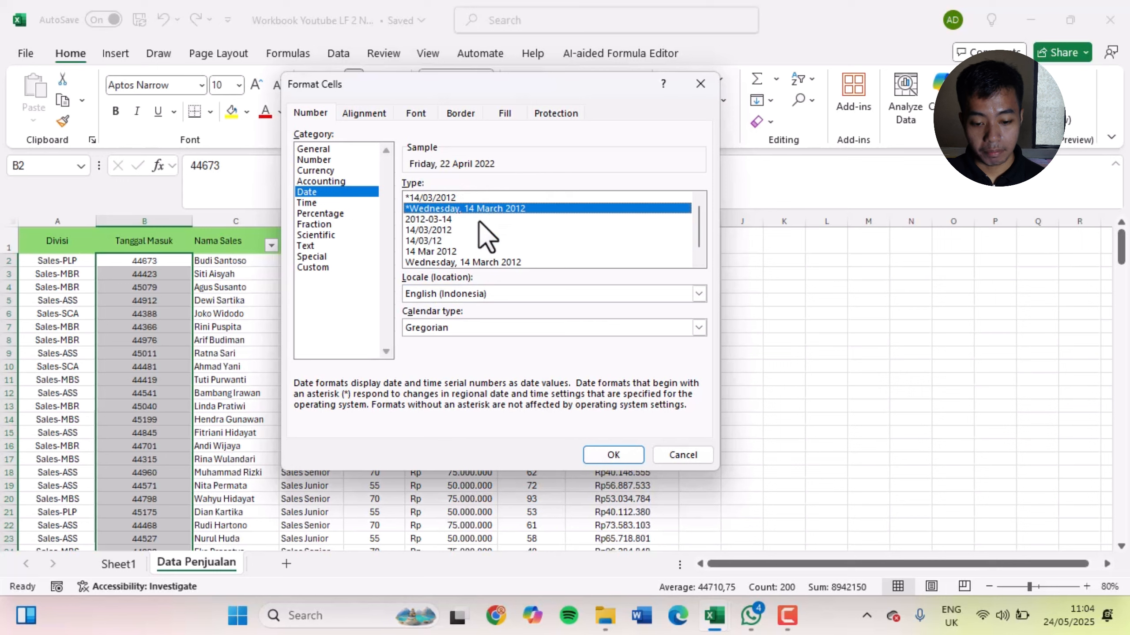
{"action": "left_click", "coordinate": [474, 261]}
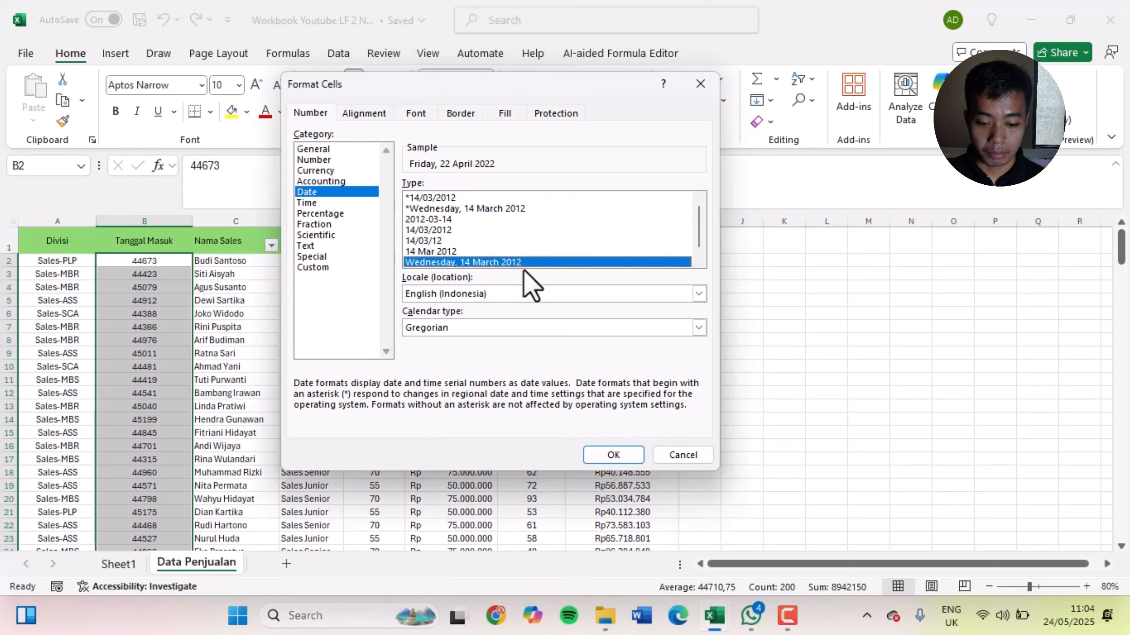
{"action": "left_click", "coordinate": [467, 209]}
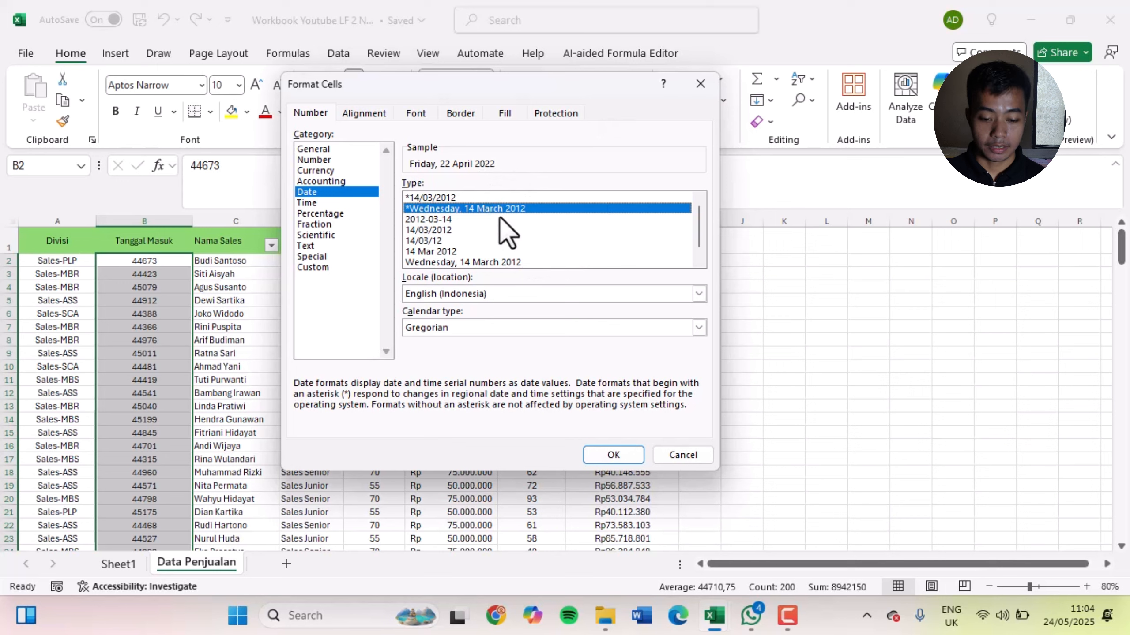
{"action": "scroll", "coordinate": [485, 256], "scroll_direction": "down", "scroll_amount": 1}
{"action": "scroll", "coordinate": [484, 258], "scroll_direction": "up", "scroll_amount": 1}
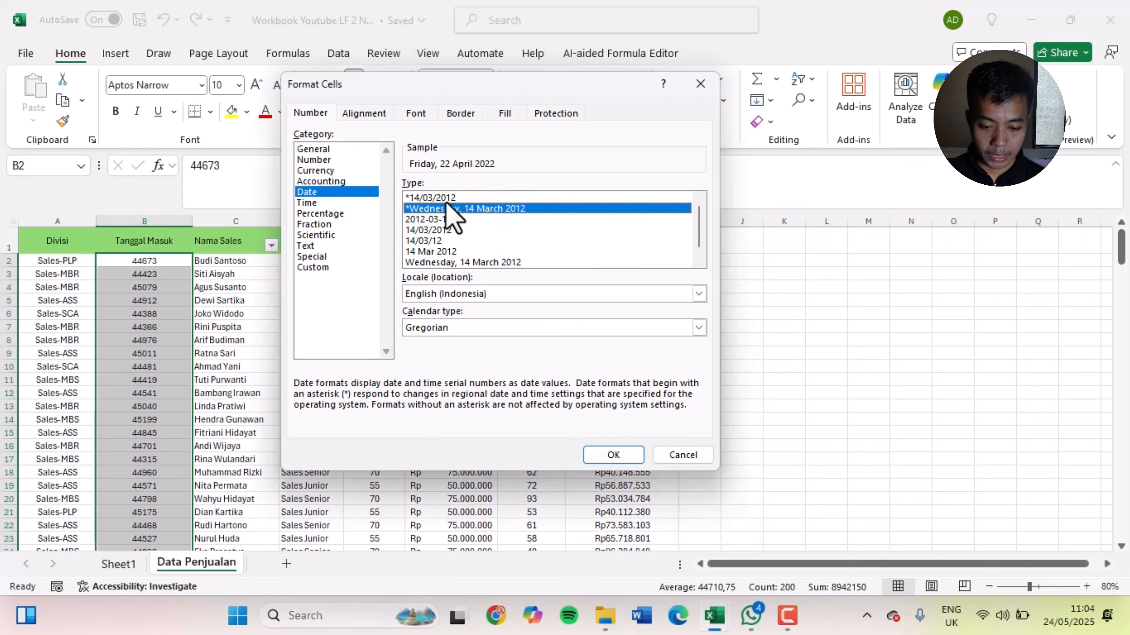
{"action": "left_click", "coordinate": [445, 197]}
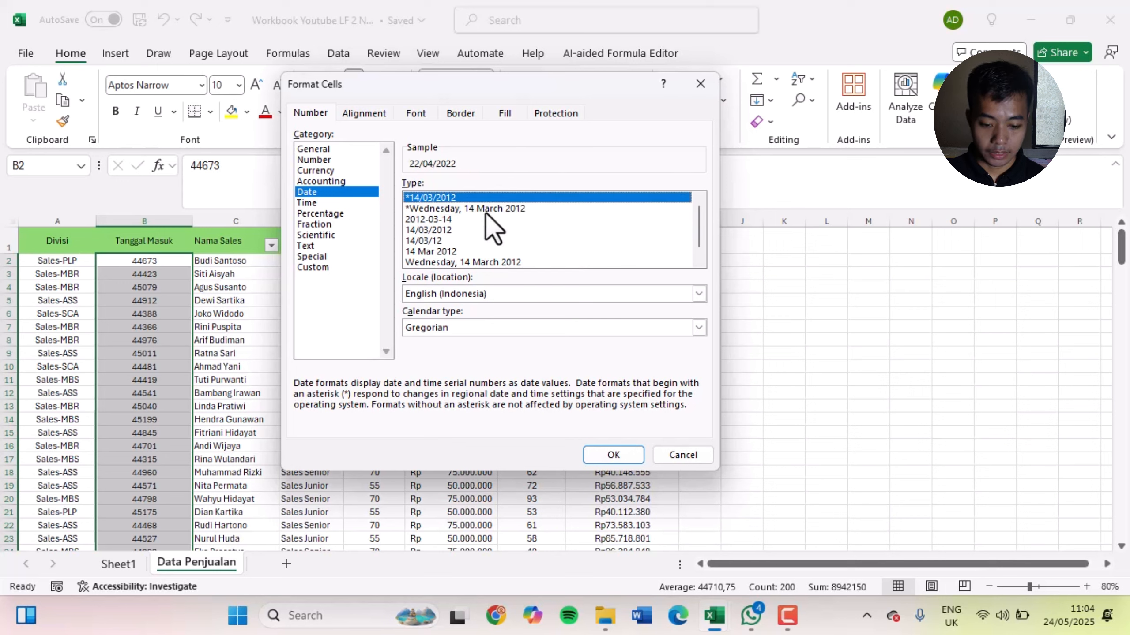
Try the Gregorian (English) calendar type for the date format and set it back to Gregorian
{"action": "left_click", "coordinate": [490, 330]}
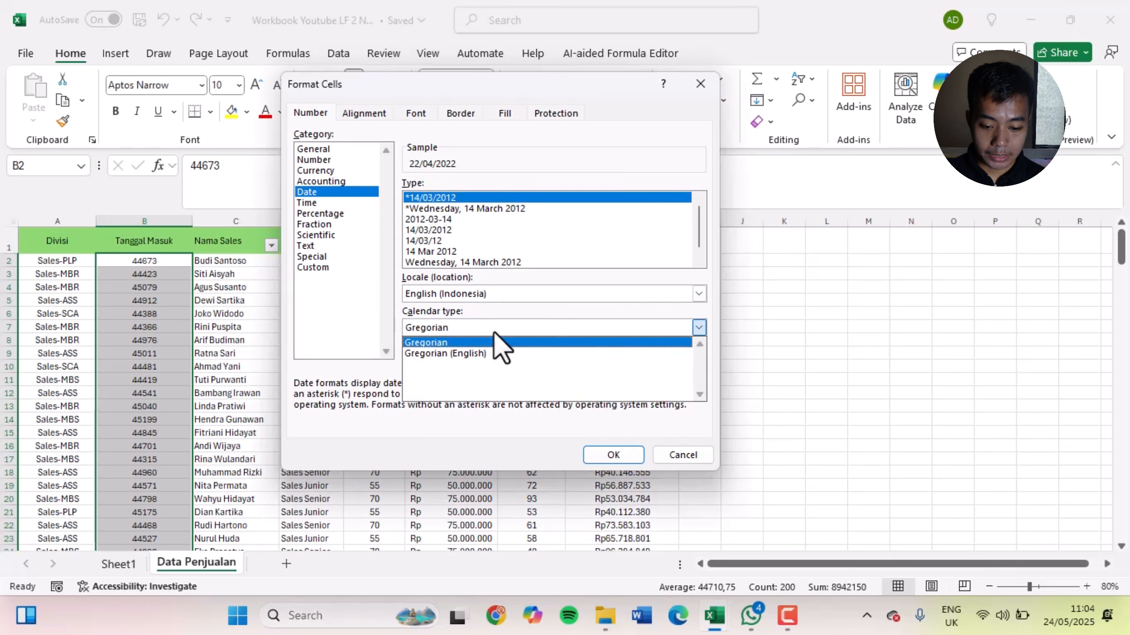
{"action": "left_click", "coordinate": [483, 344]}
{"action": "left_click", "coordinate": [485, 333]}
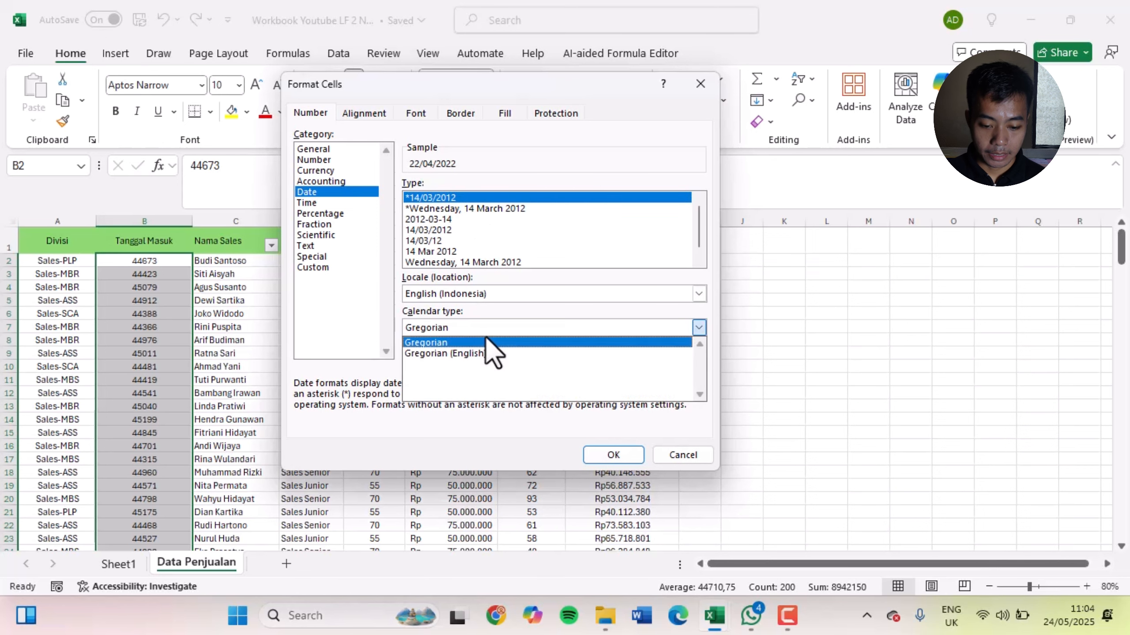
{"action": "left_click", "coordinate": [483, 354]}
{"action": "left_click", "coordinate": [485, 329]}
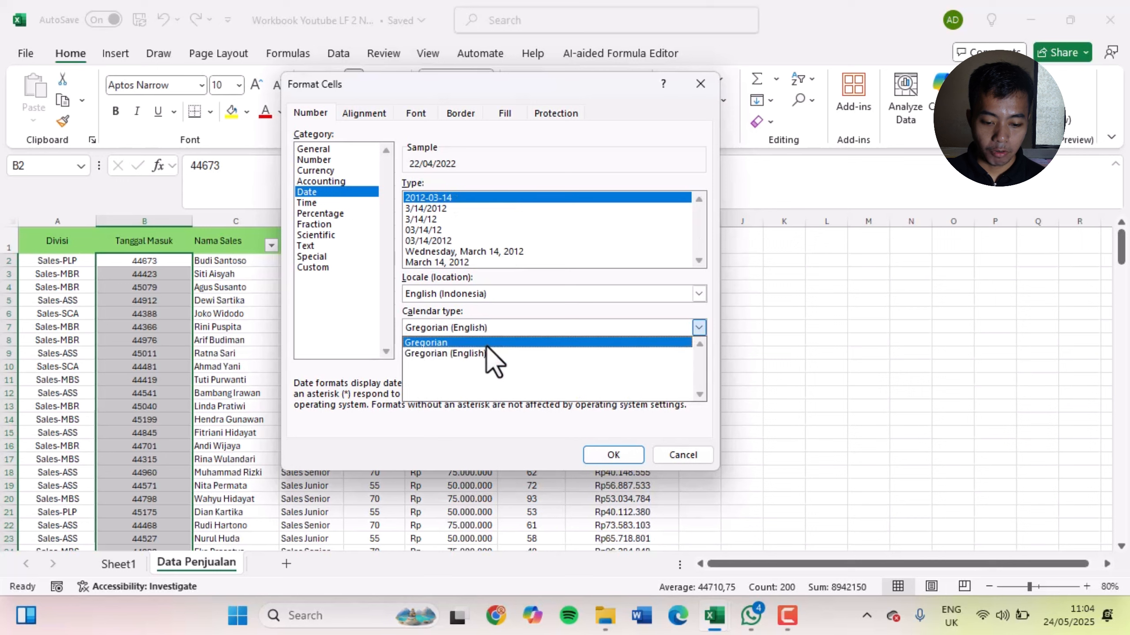
{"action": "left_click", "coordinate": [486, 344]}
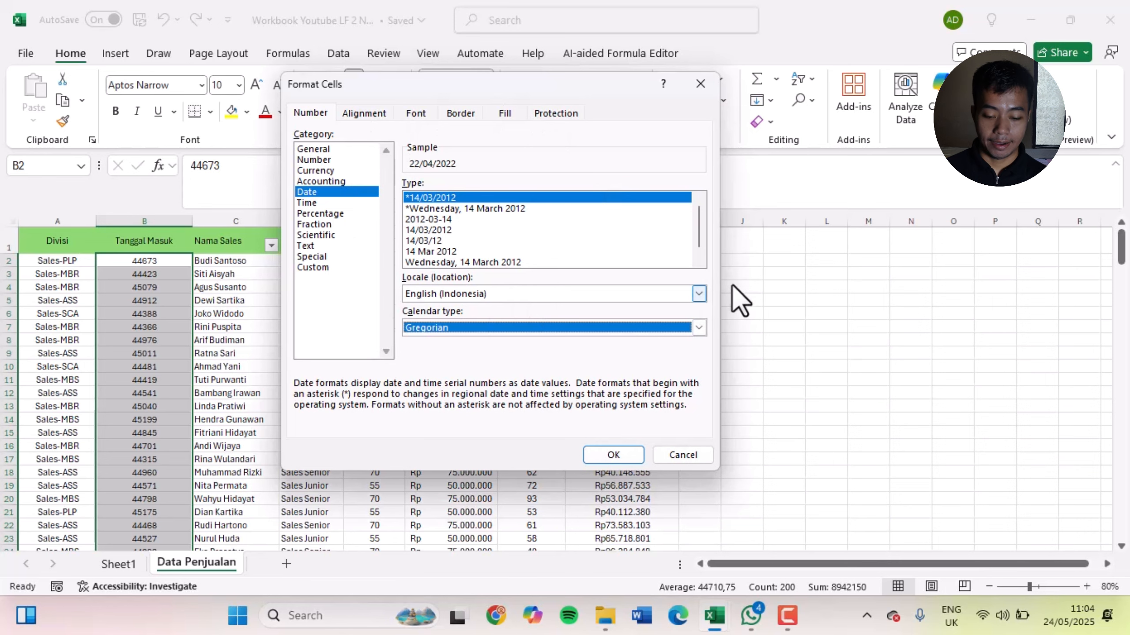
Apply the date format to the Tanggal Masuk values and check cells B4 and B2
{"action": "left_click", "coordinate": [634, 462]}
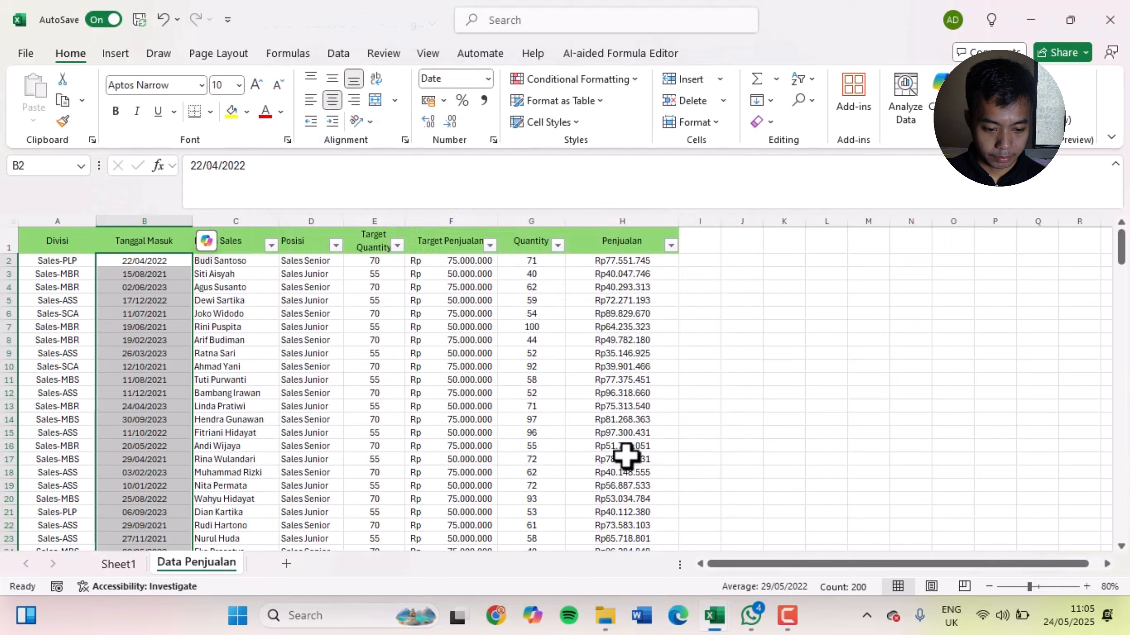
{"action": "left_click", "coordinate": [151, 286]}
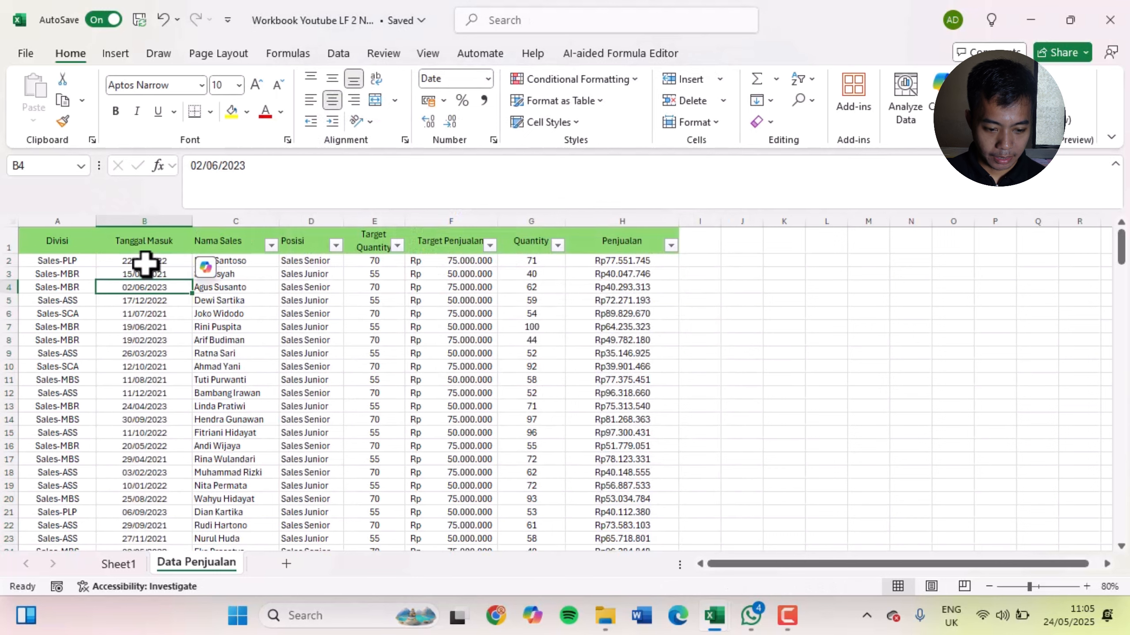
{"action": "left_click", "coordinate": [145, 262]}
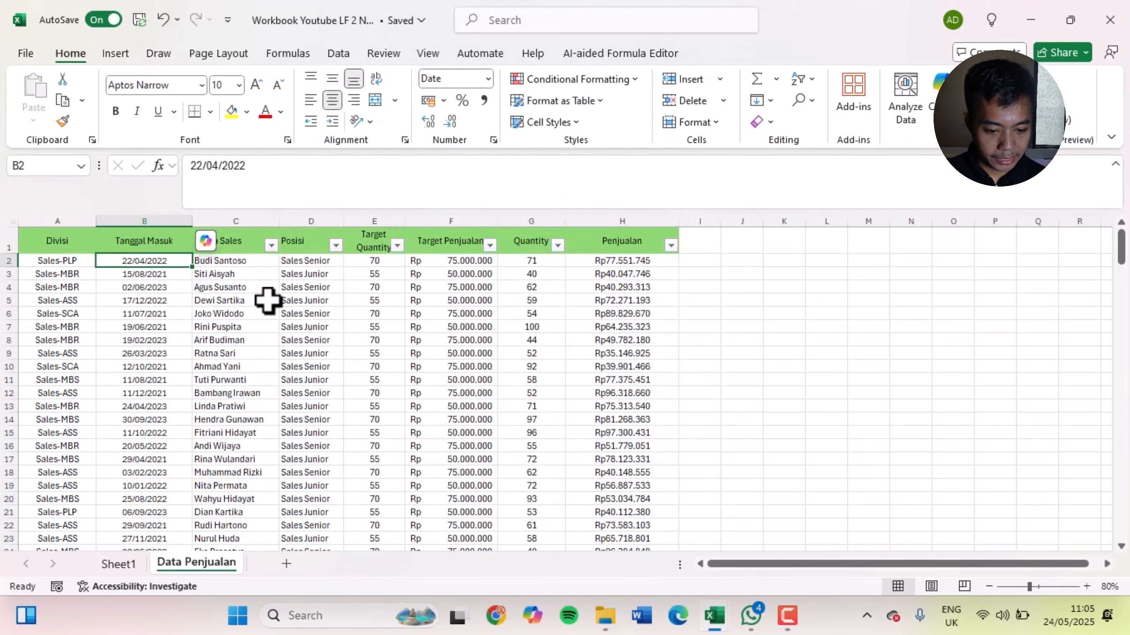
Undo the date format on the Tanggal Masuk values to compare them with General, and redo it
{"action": "key", "text": "ctrl+space"}
{"action": "key", "text": "ctrl+shift+asciitilde"}
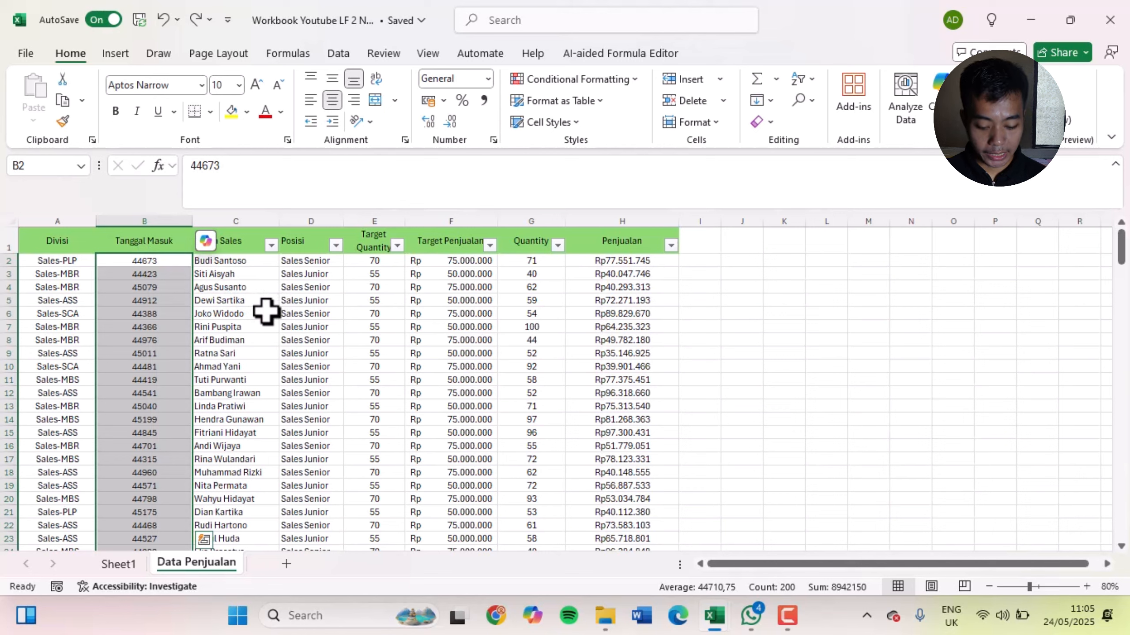
{"action": "key", "text": "ctrl+y"}
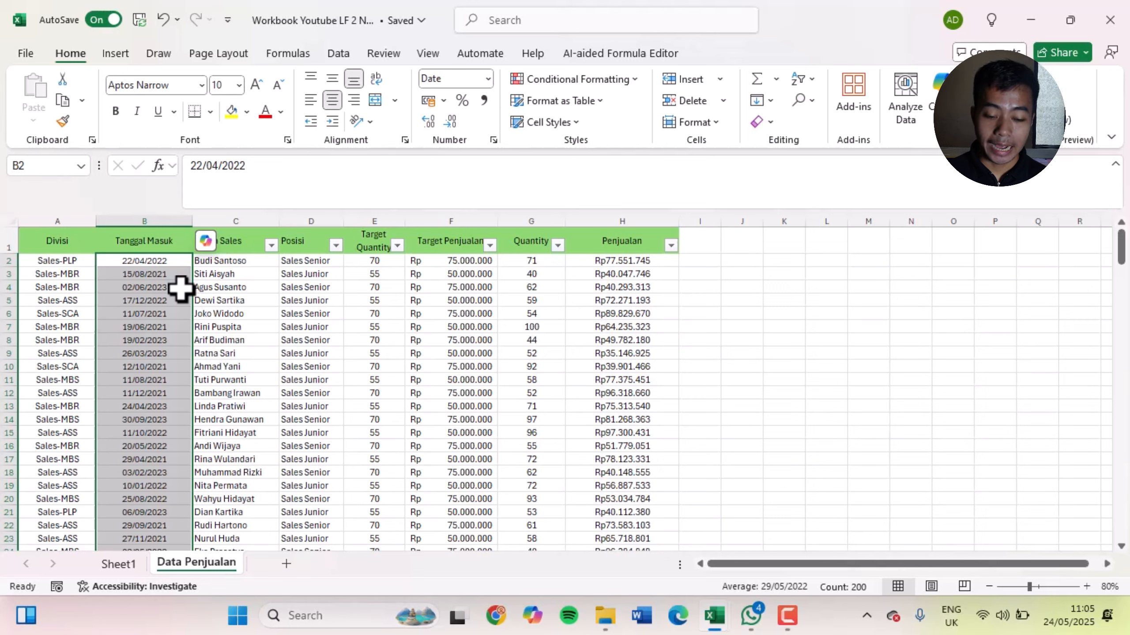
{"action": "key", "text": "Up"}
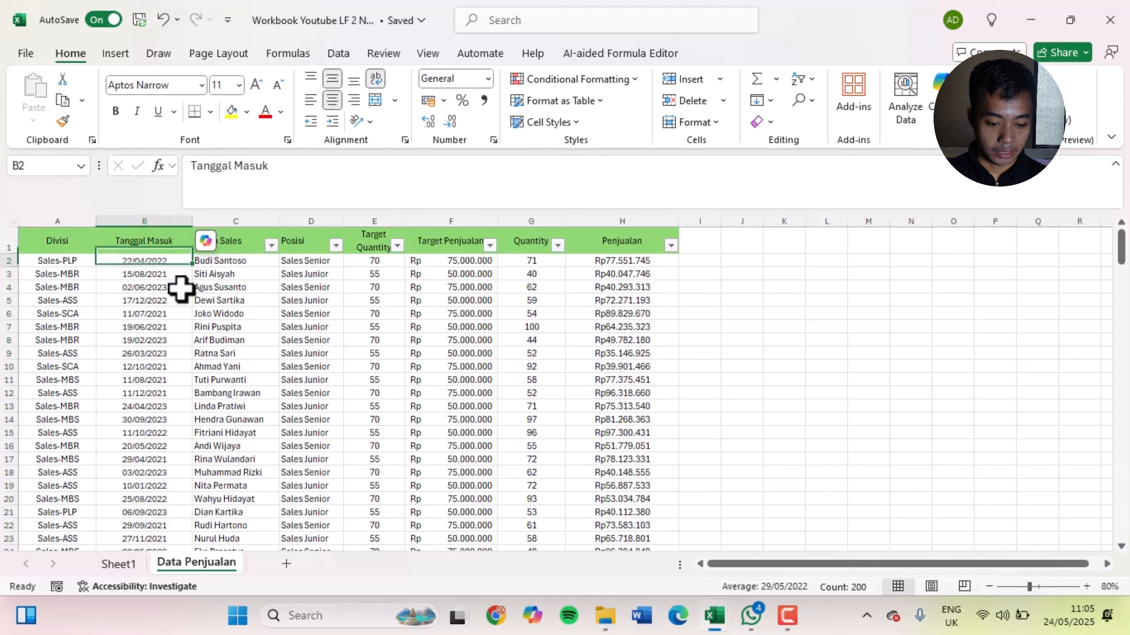
Try the plain numbers 1 and 2 in turn in date-formatted cell B2 of Tanggal Masuk
{"action": "key", "text": "Down"}
{"action": "type", "text": "1"}
{"action": "key", "text": "Return"}
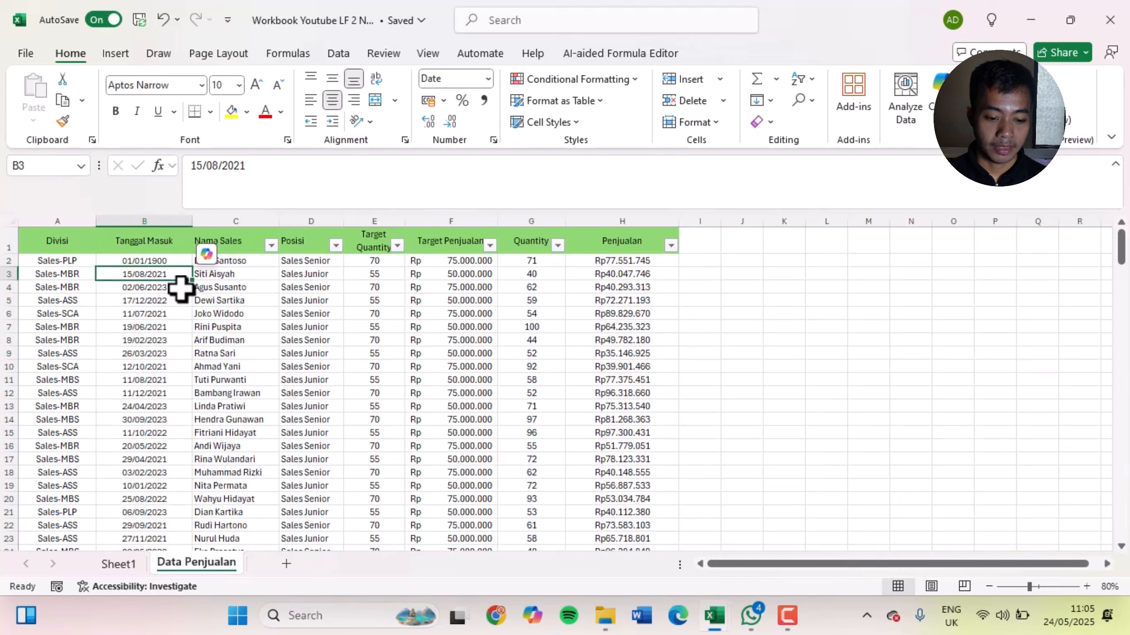
{"action": "key", "text": "Up"}
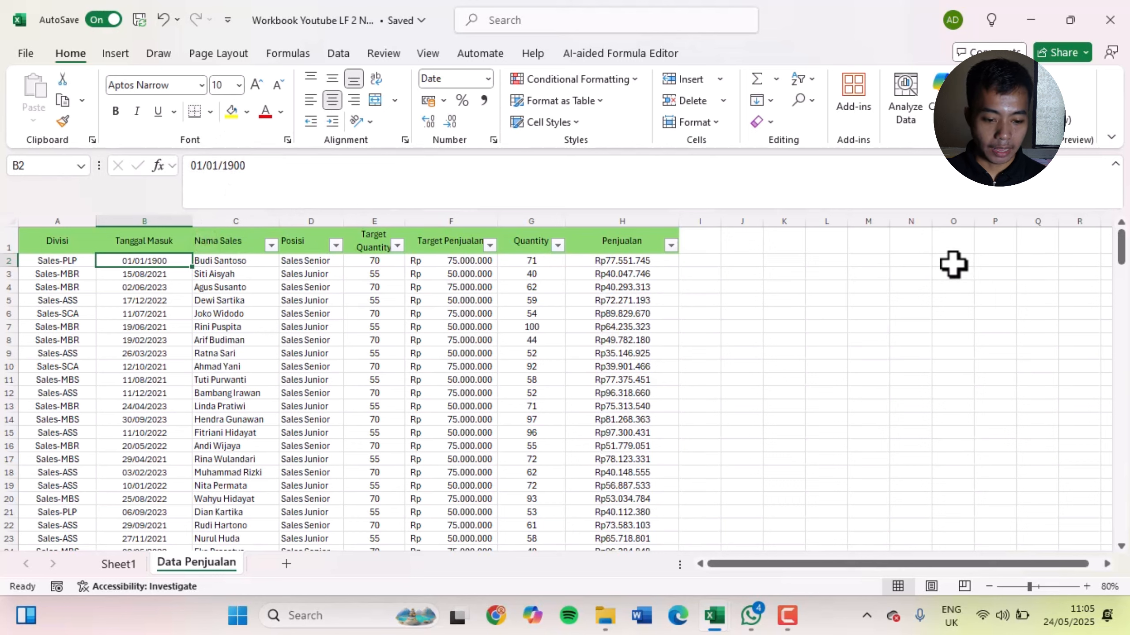
{"action": "type", "text": "2"}
{"action": "key", "text": "Return"}
{"action": "key", "text": "Up"}
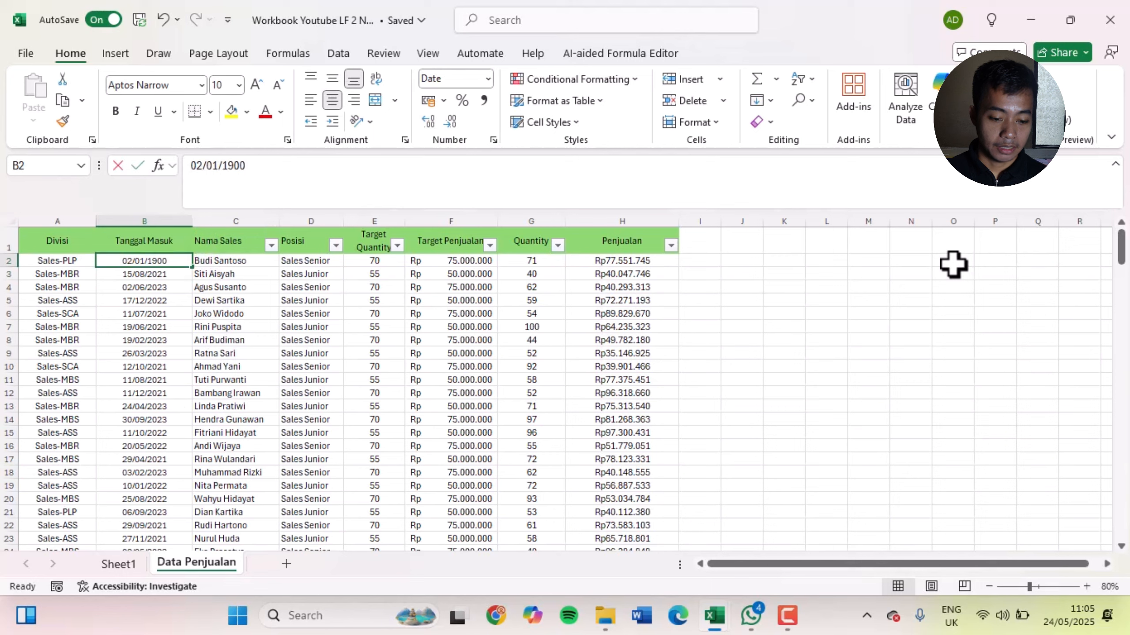
{"action": "type", "text": "2"}
{"action": "key", "text": "Return"}
{"action": "key", "text": "Up"}
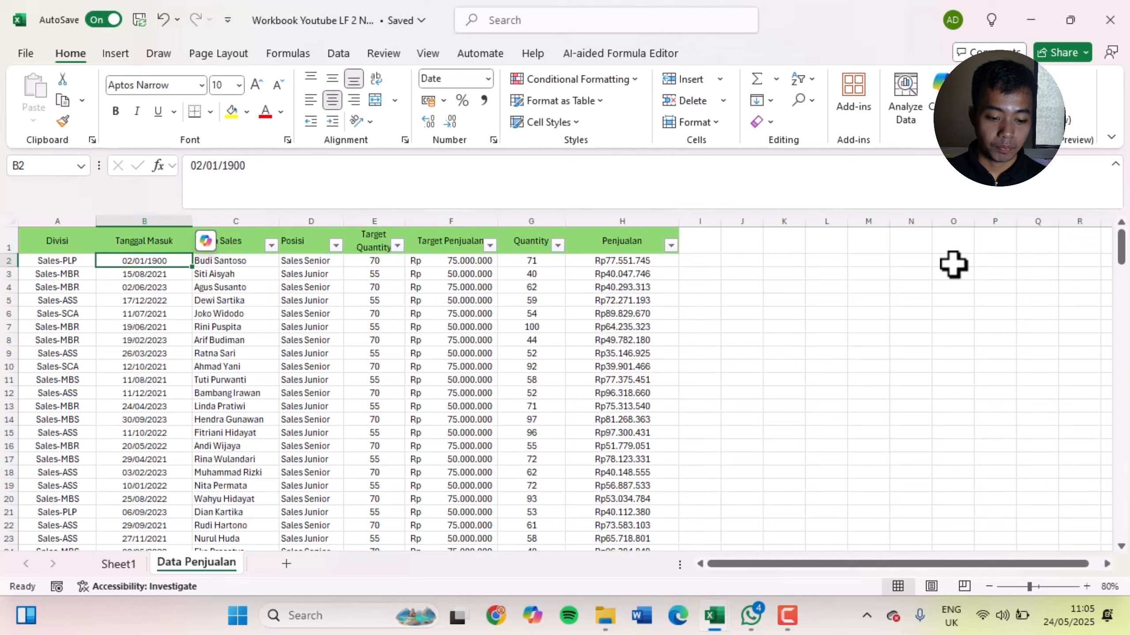
Try the number 3 in cell B2 and undo all the test entries made there
{"action": "type", "text": "3"}
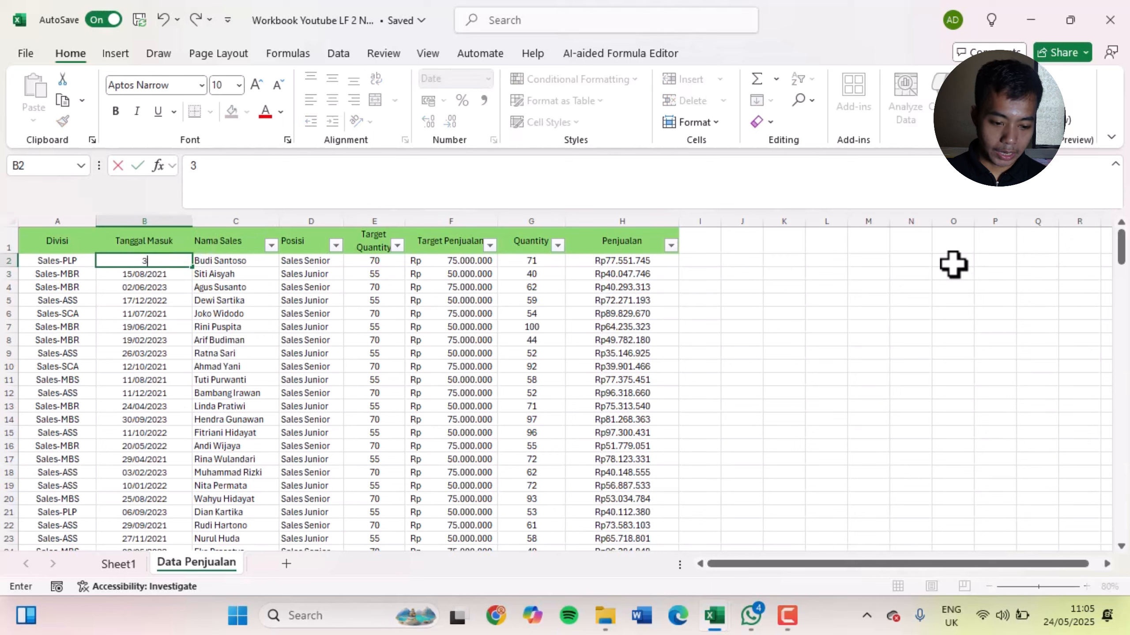
{"action": "key", "text": "Return"}
{"action": "key", "text": "Up"}
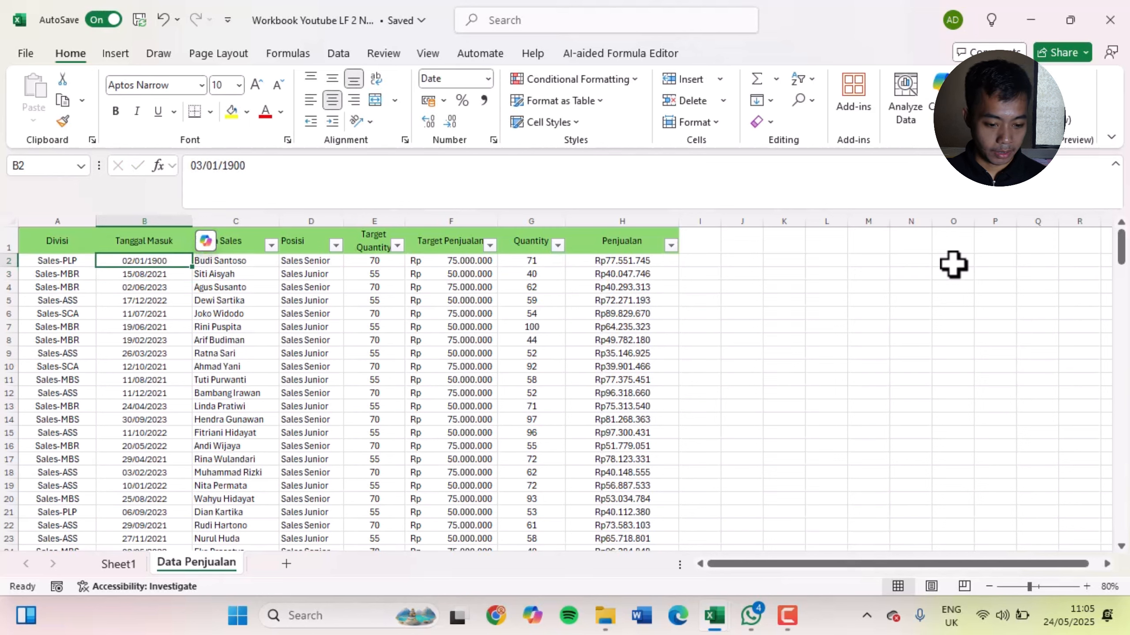
{"action": "key", "text": "ctrl+z"}
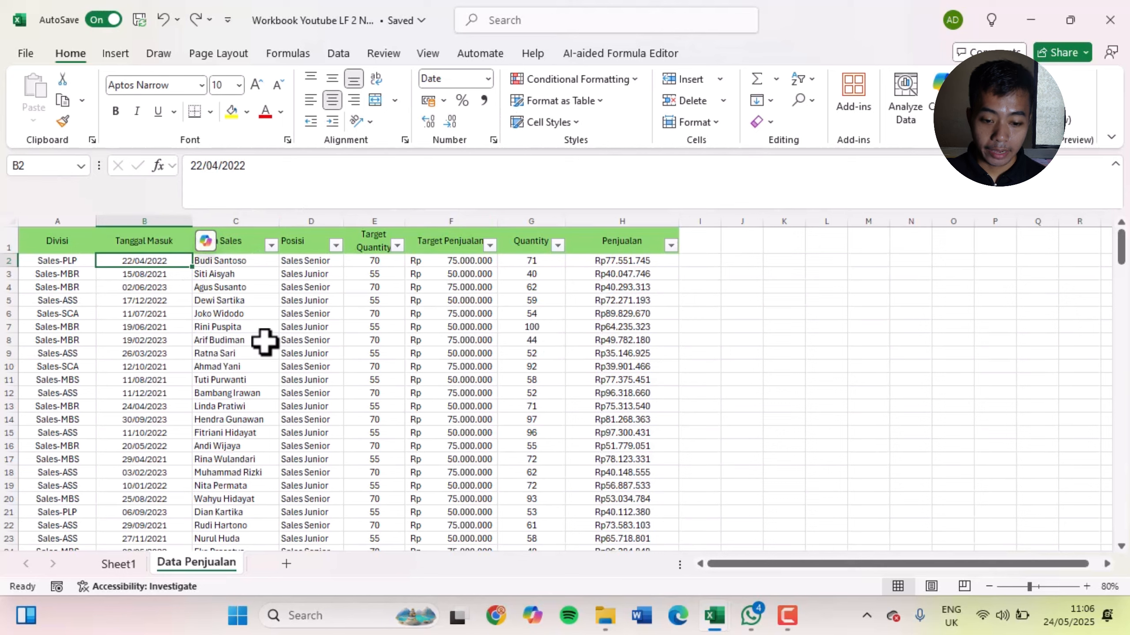
Enter the test date 24/05/2025 in empty cell J2 beside the table
{"action": "left_click", "coordinate": [741, 260]}
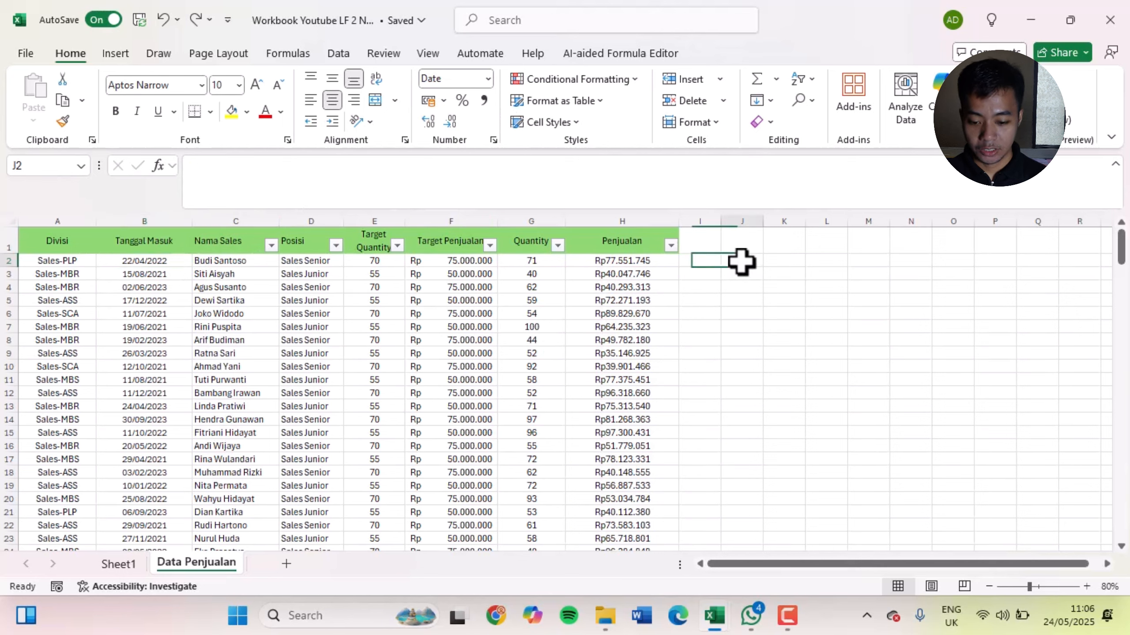
{"action": "type", "text": "24/"}
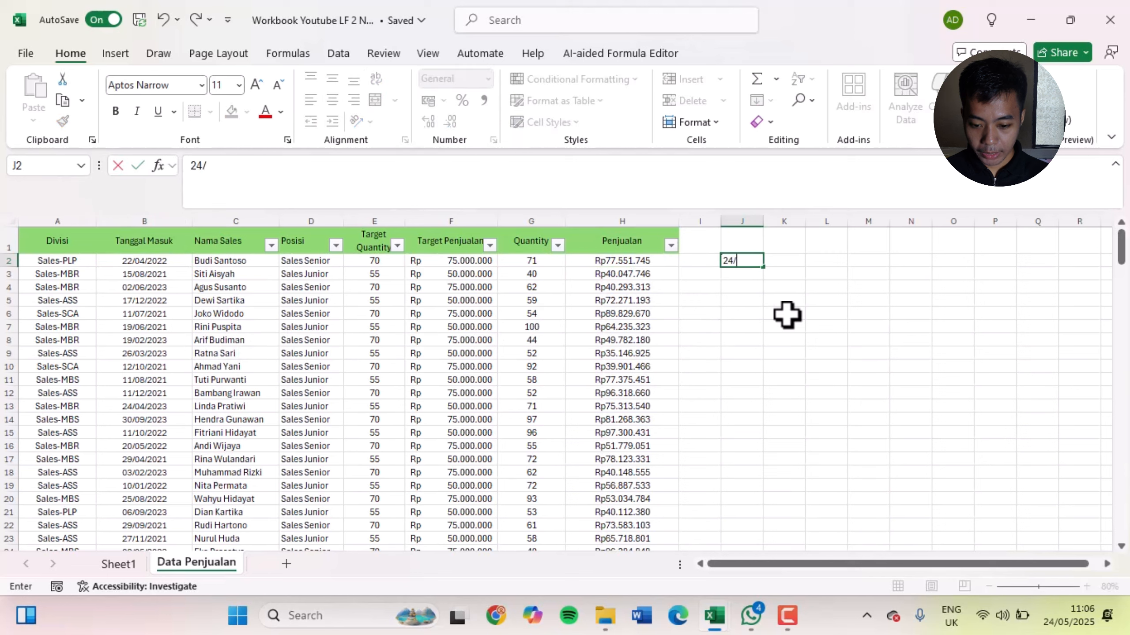
{"action": "type", "text": "05/2025"}
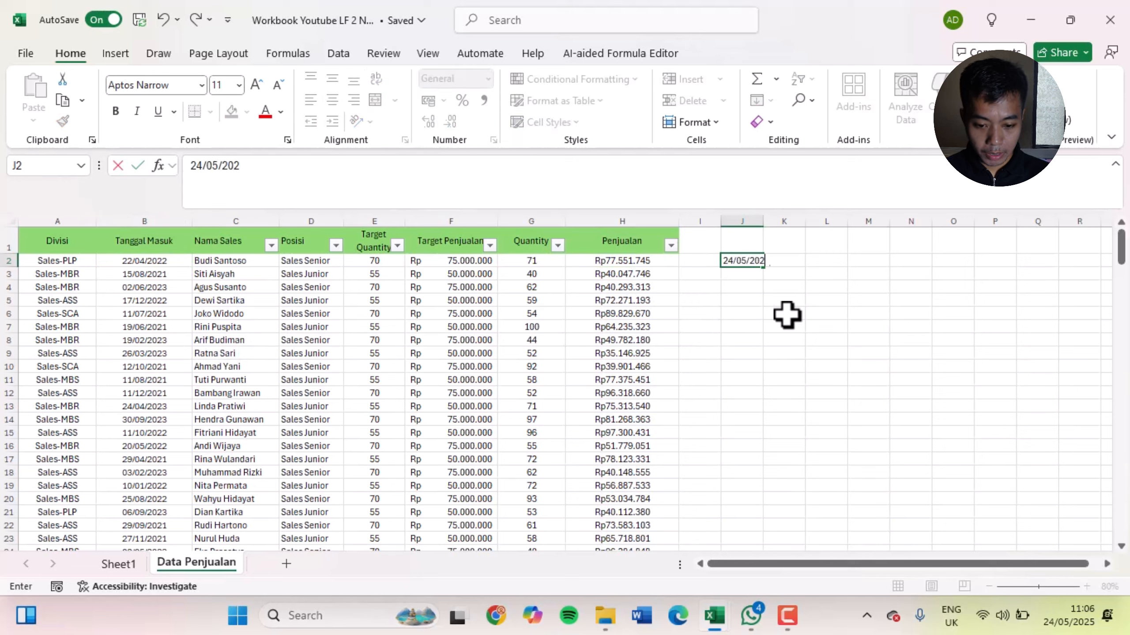
{"action": "key", "text": "Return"}
{"action": "key", "text": "Up"}
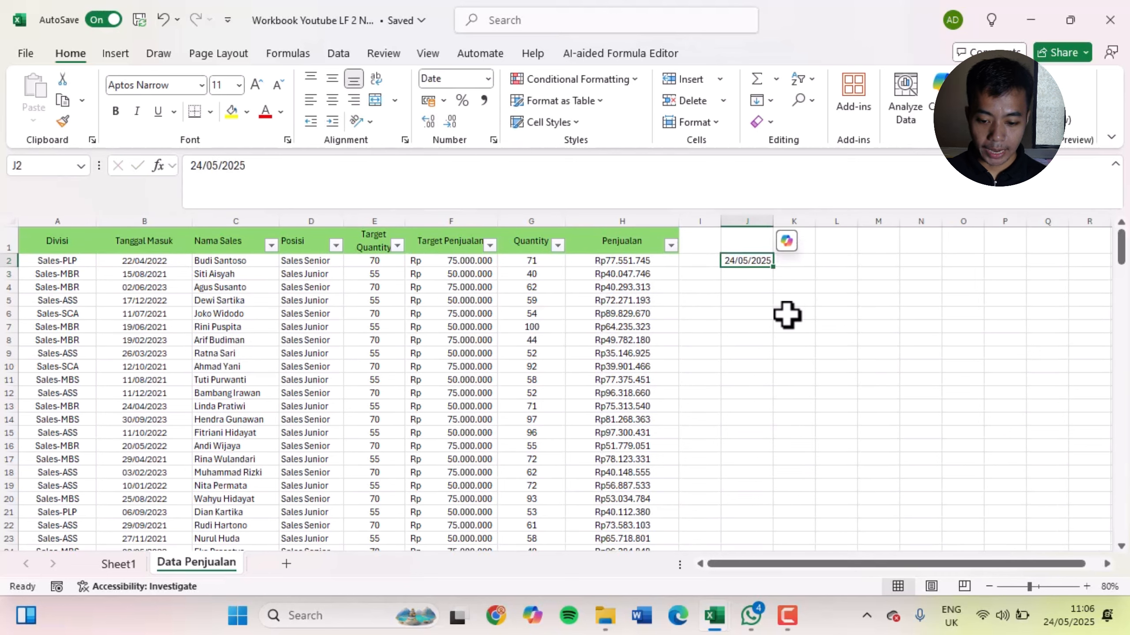
Enter a second test date, 2/2/2022, in cell J3
{"action": "left_click", "coordinate": [758, 271]}
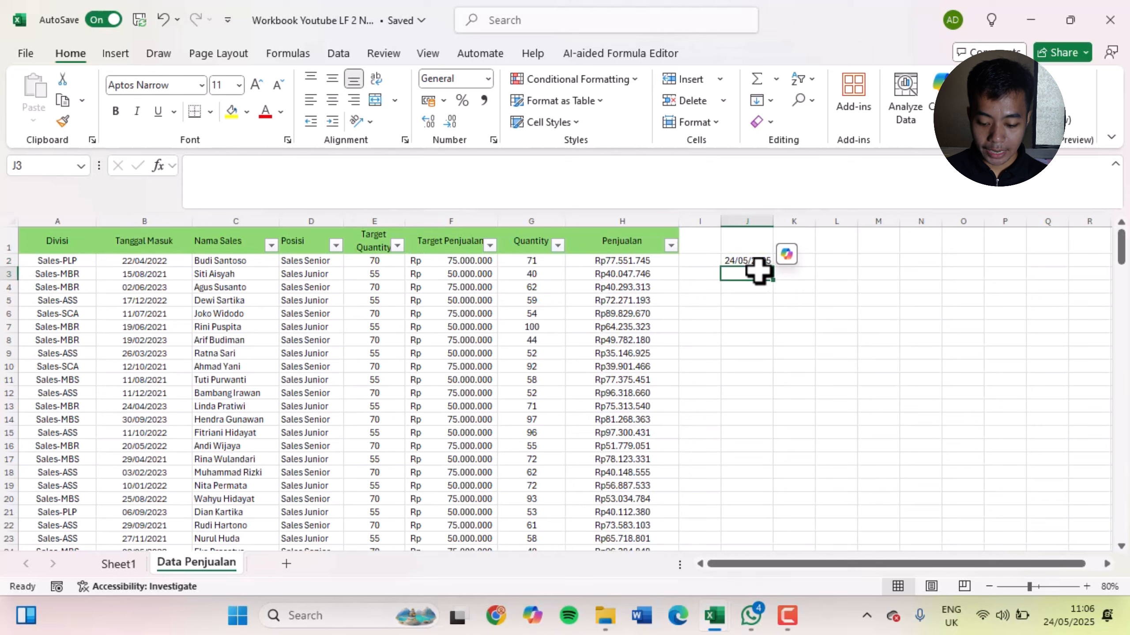
{"action": "type", "text": "2/02/2022"}
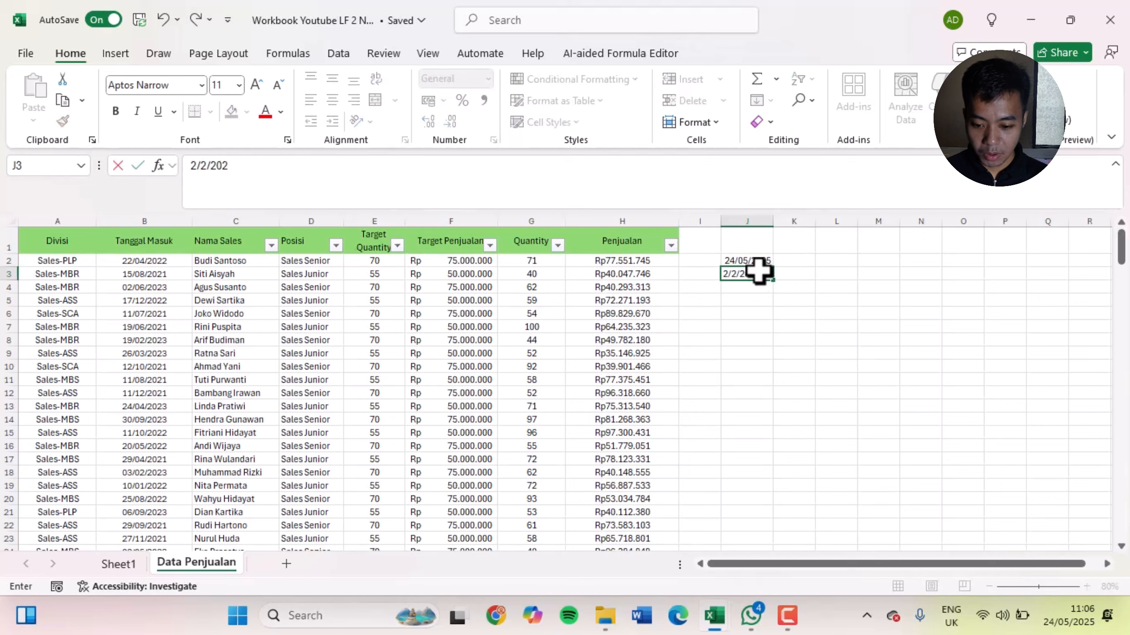
{"action": "key", "text": "Return"}
Review the test dates in column J and examine the number format previews for cell J2
{"action": "left_click", "coordinate": [758, 264]}
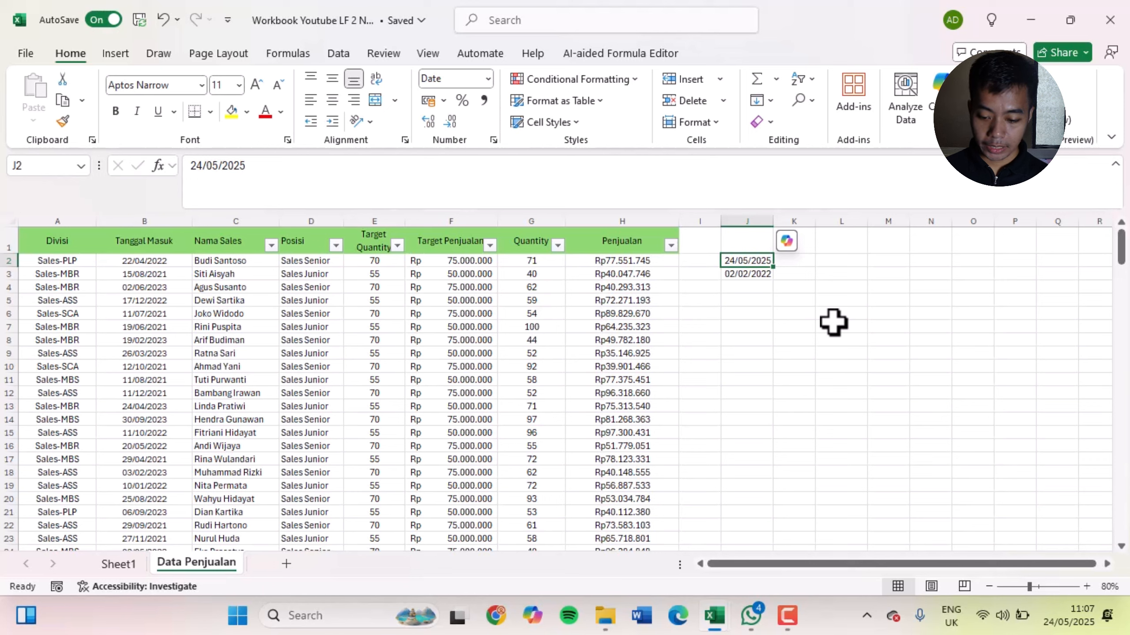
{"action": "key", "text": "Down"}
{"action": "key", "text": "Down"}
{"action": "key", "text": "Down"}
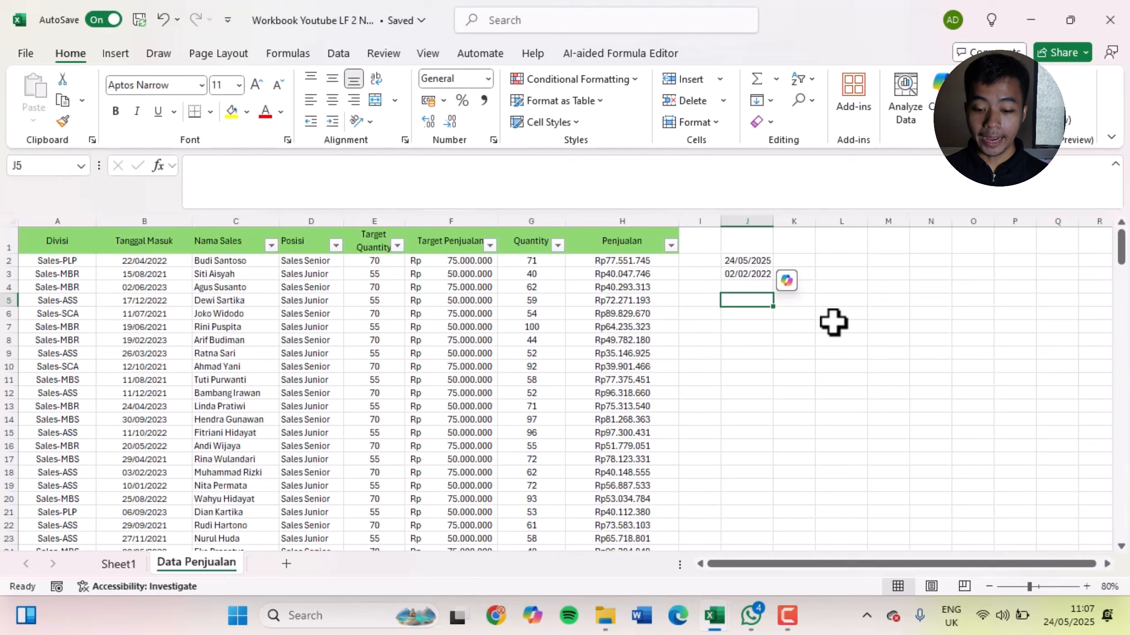
{"action": "key", "text": "Up"}
{"action": "key", "text": "Up"}
{"action": "key", "text": "Up"}
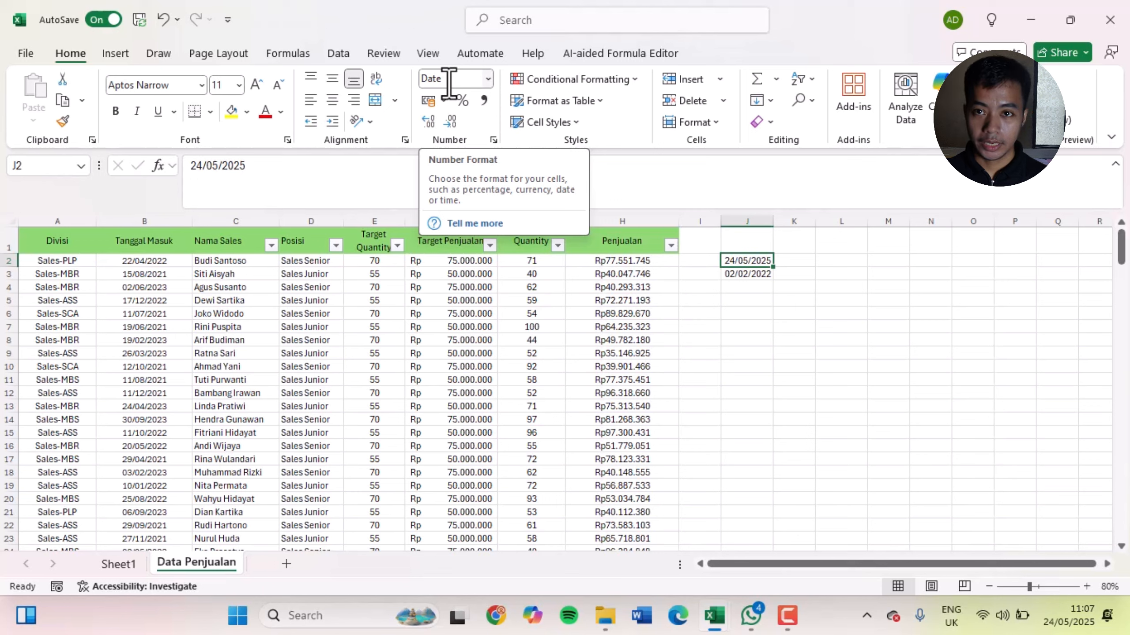
{"action": "left_click", "coordinate": [489, 78]}
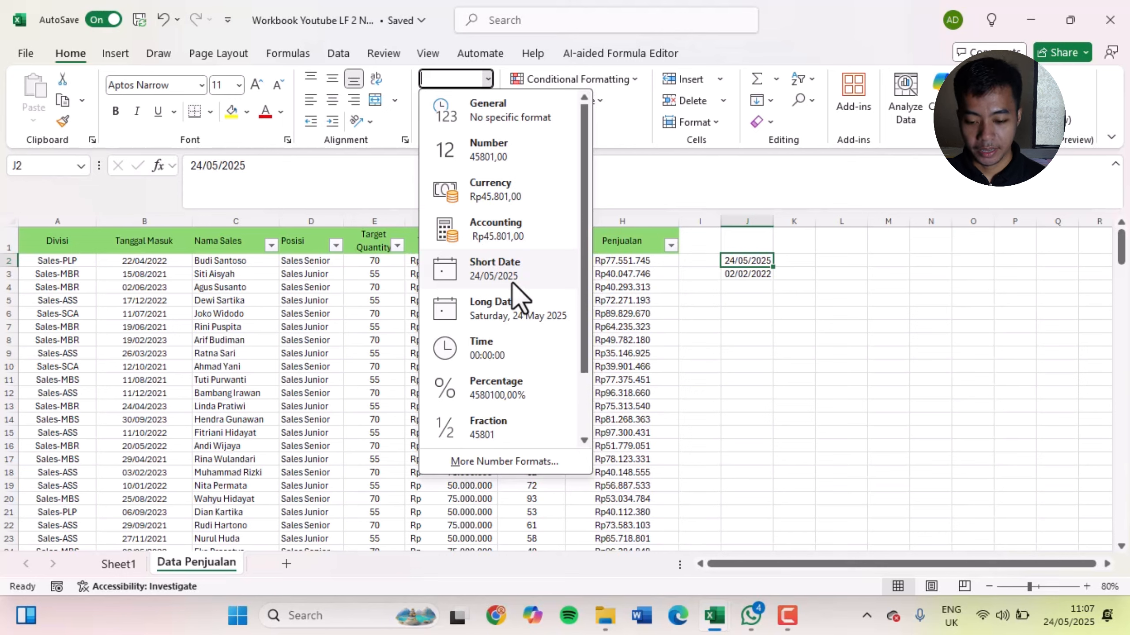
{"action": "left_click", "coordinate": [814, 306]}
Clear the test date from cell J3 and set the number format of J2 to General
{"action": "left_click", "coordinate": [745, 271]}
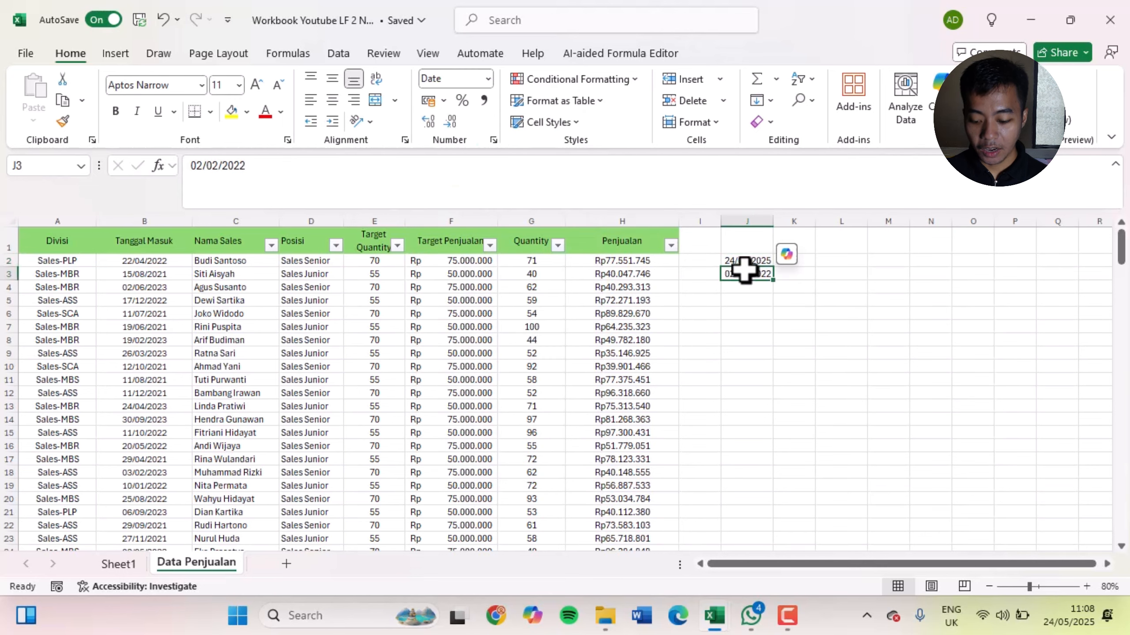
{"action": "key", "text": "Delete"}
{"action": "left_click", "coordinate": [745, 263]}
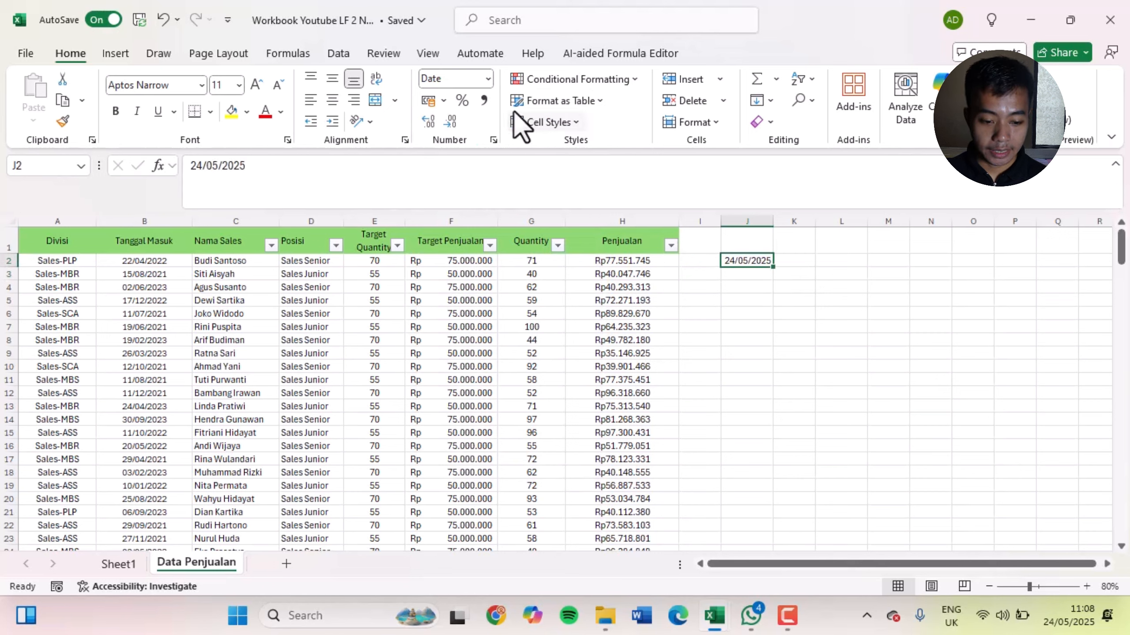
{"action": "left_click", "coordinate": [489, 81]}
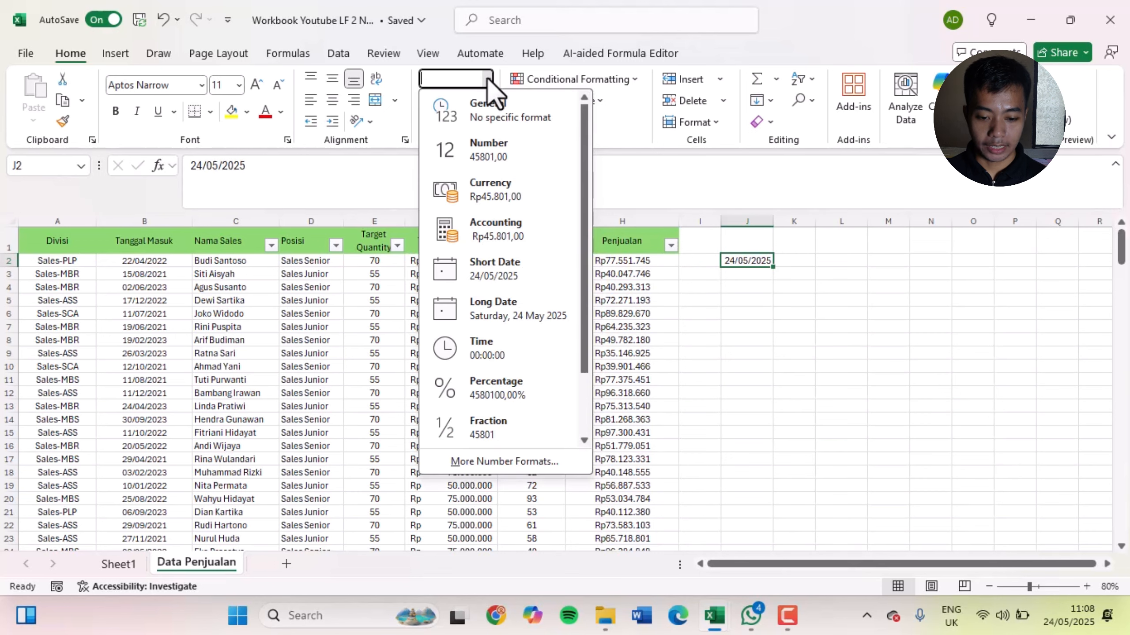
{"action": "left_click", "coordinate": [499, 121]}
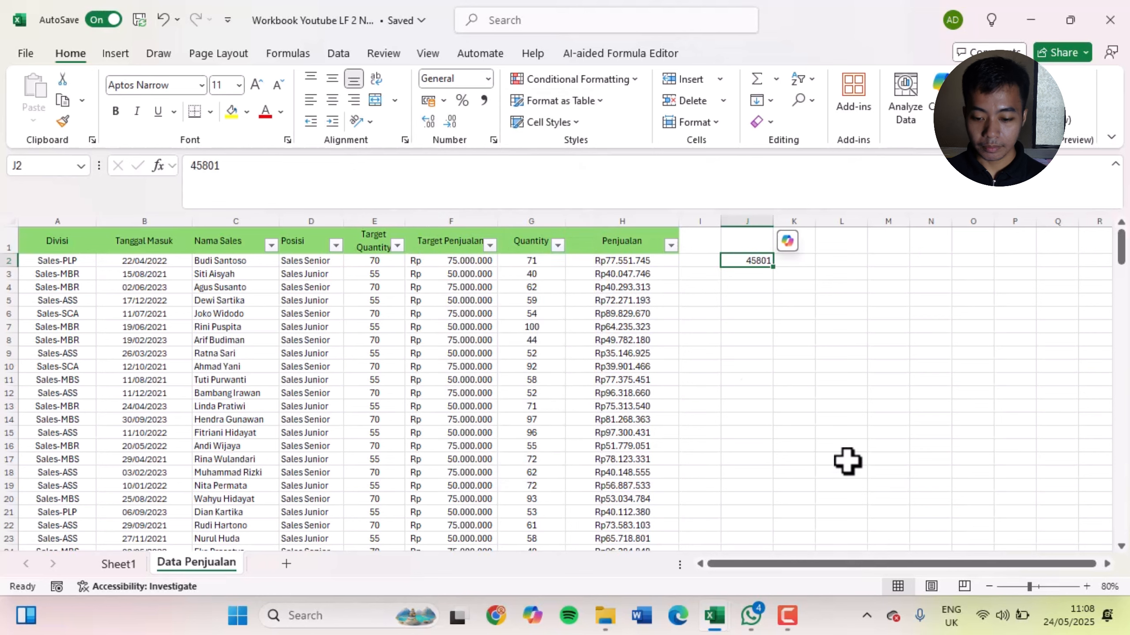
Clear the test value from cell J2
{"action": "left_click", "coordinate": [845, 459]}
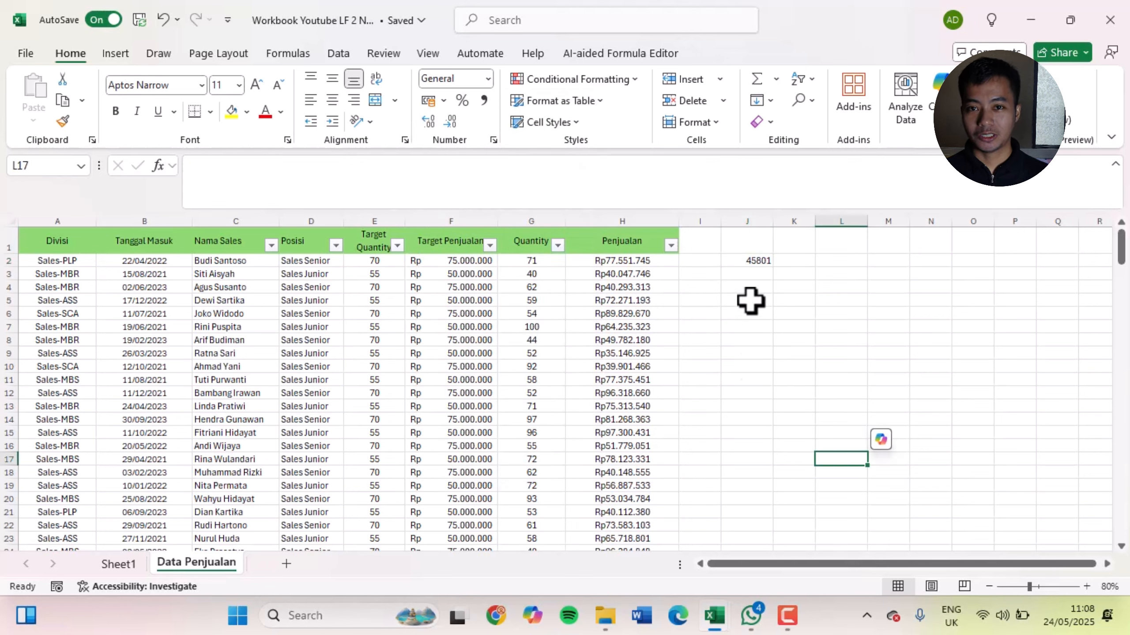
{"action": "left_click", "coordinate": [737, 259]}
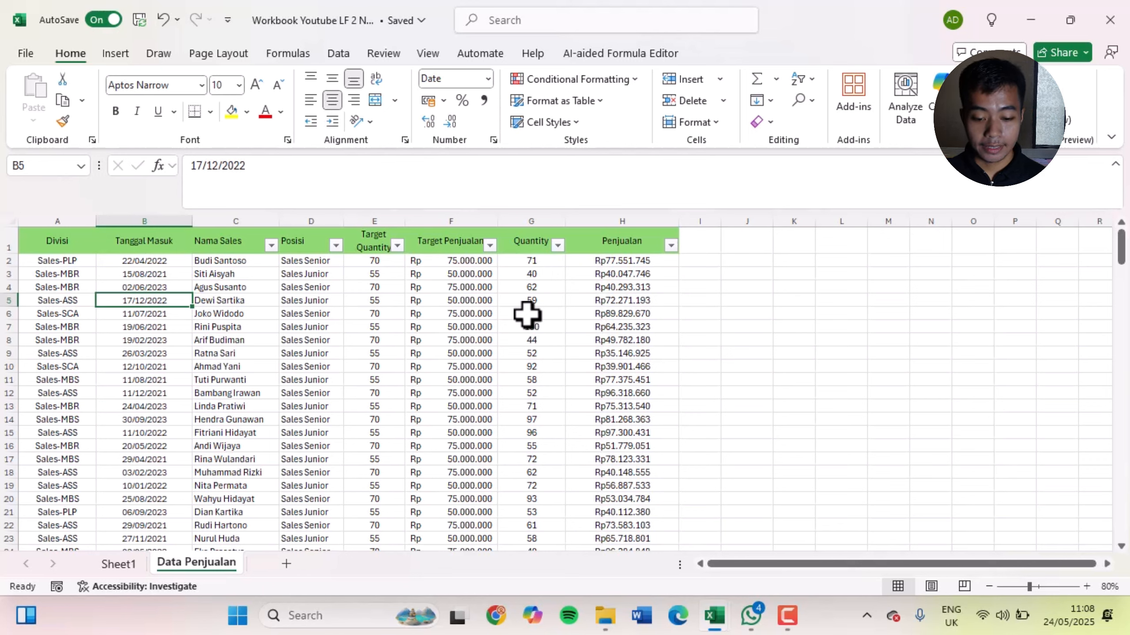
Select all values in the Quantity column from G2 down to G201
{"action": "left_click", "coordinate": [544, 263]}
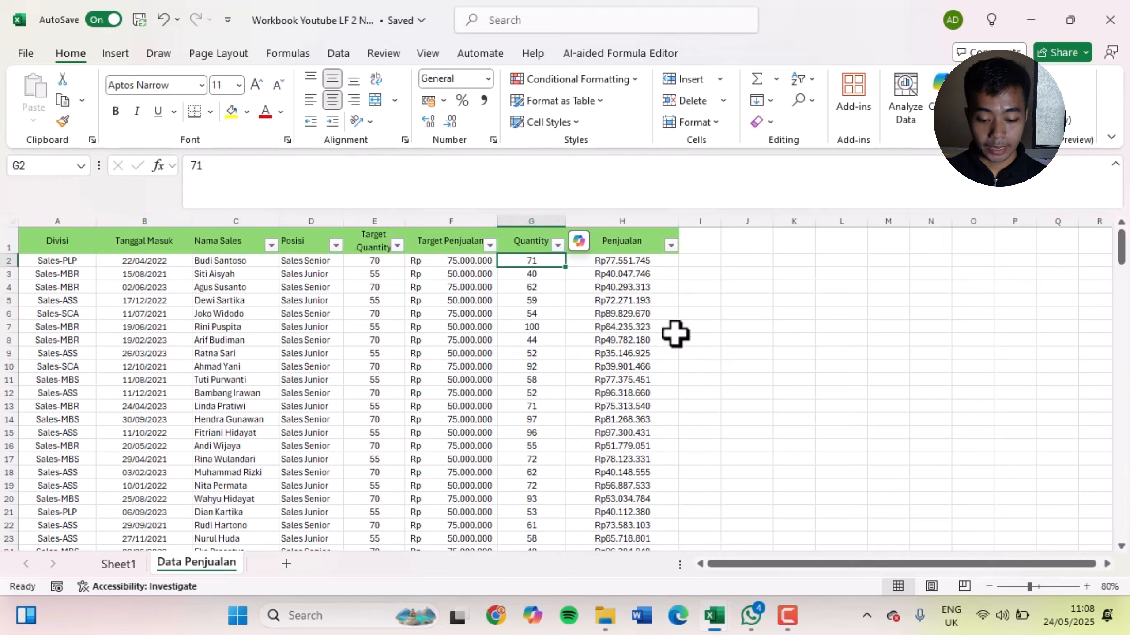
{"action": "key", "text": "ctrl+shift+Down"}
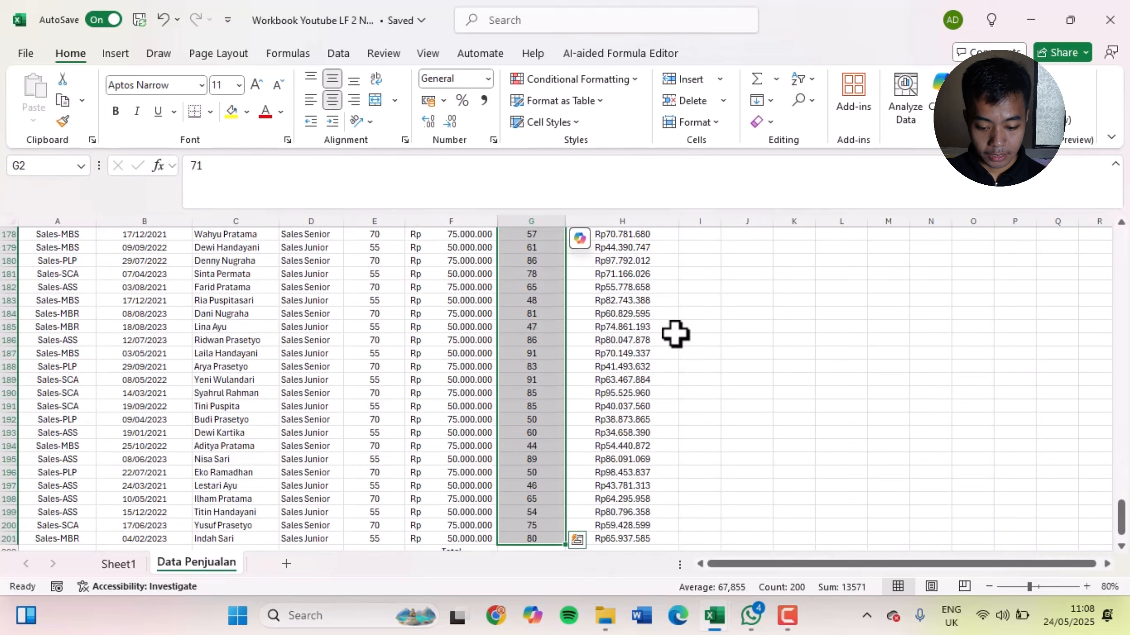
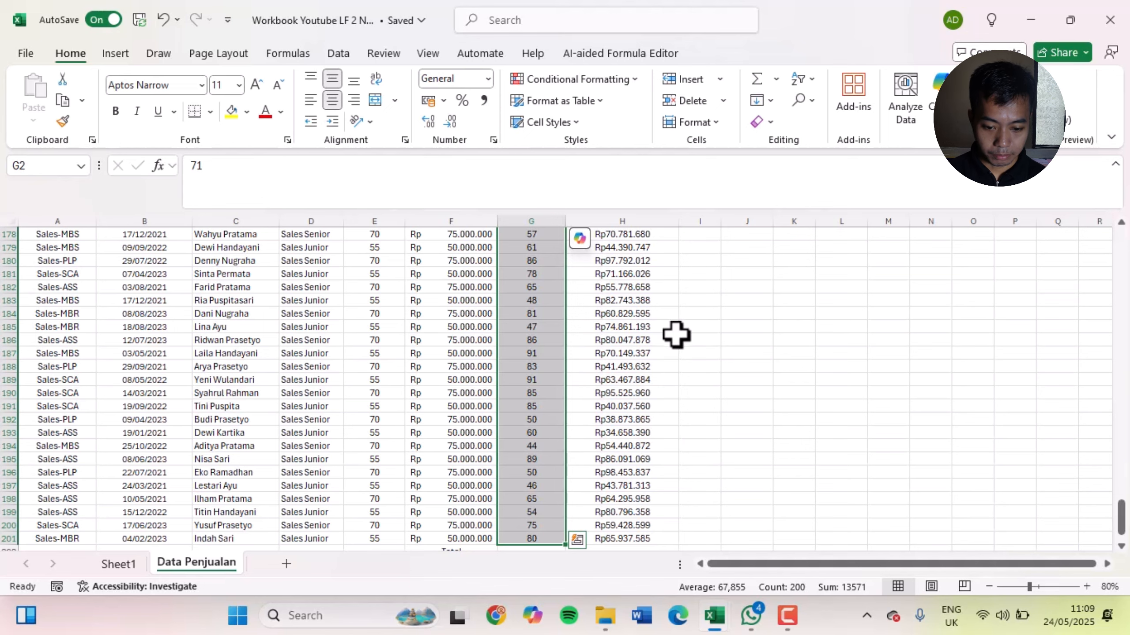
Preview the dd/mm/yyyy custom number format on the selected Quantity values and browse the other available format codes
{"action": "scroll", "coordinate": [675, 334], "scroll_direction": "up", "scroll_amount": 20}
{"action": "scroll", "coordinate": [726, 361], "scroll_direction": "up", "scroll_amount": 20}
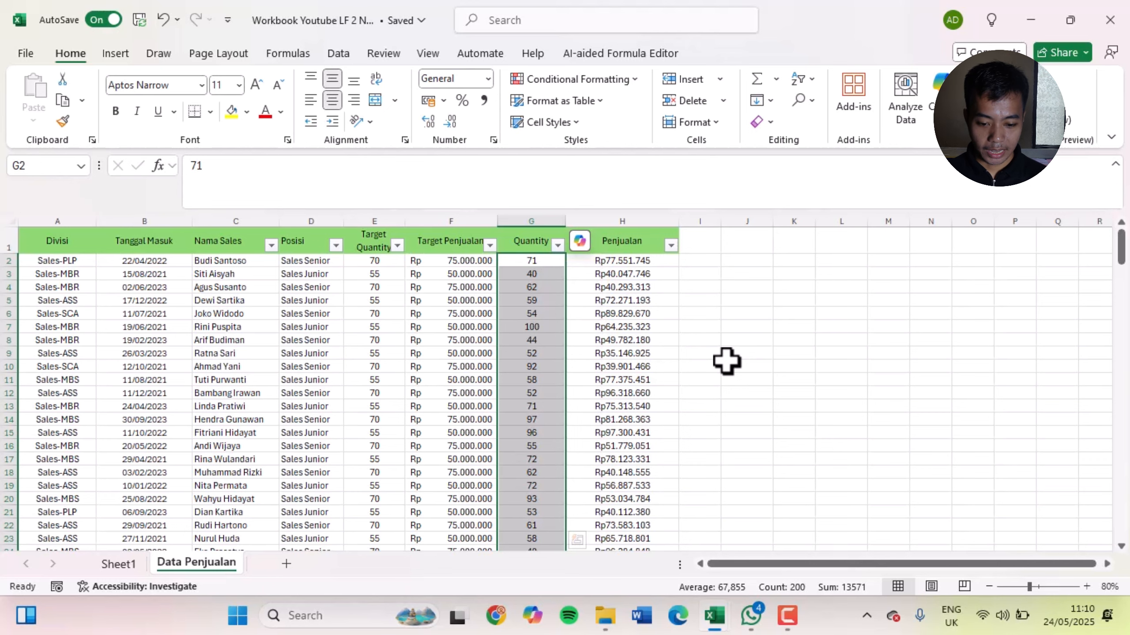
{"action": "key", "text": "ctrl+1"}
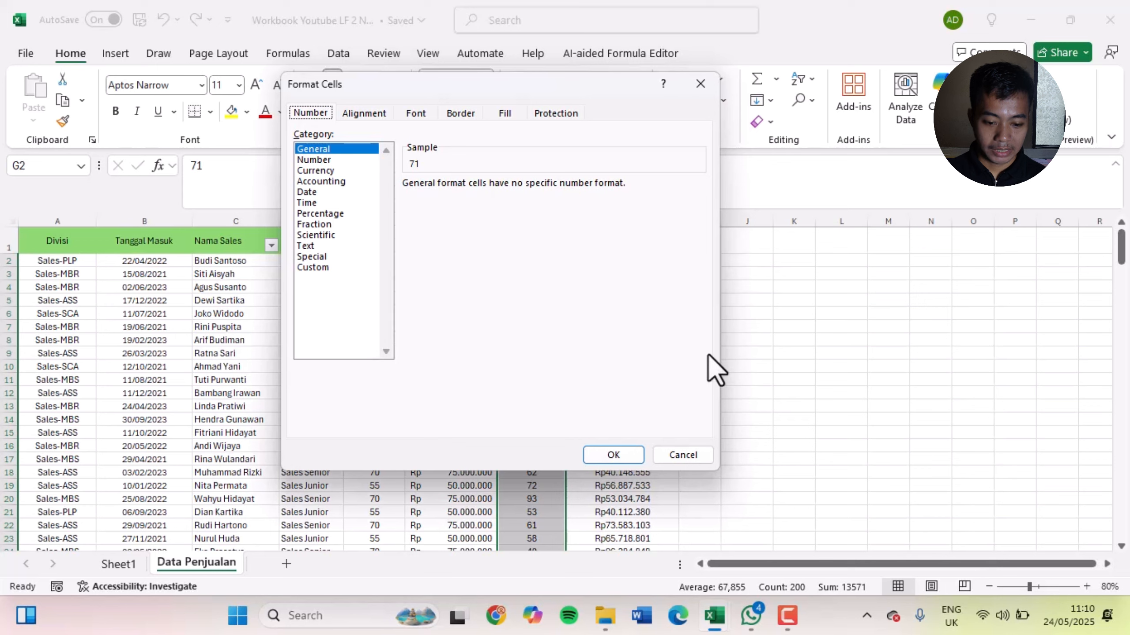
{"action": "left_click", "coordinate": [316, 269]}
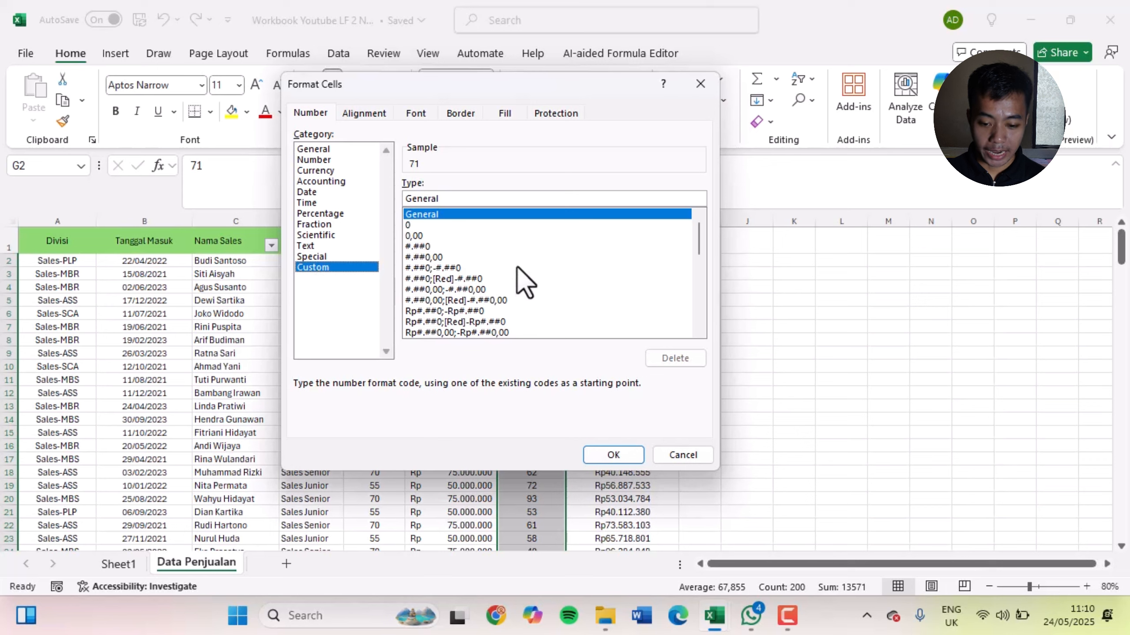
{"action": "left_click_drag", "start_coordinate": [700, 241], "coordinate": [687, 284]}
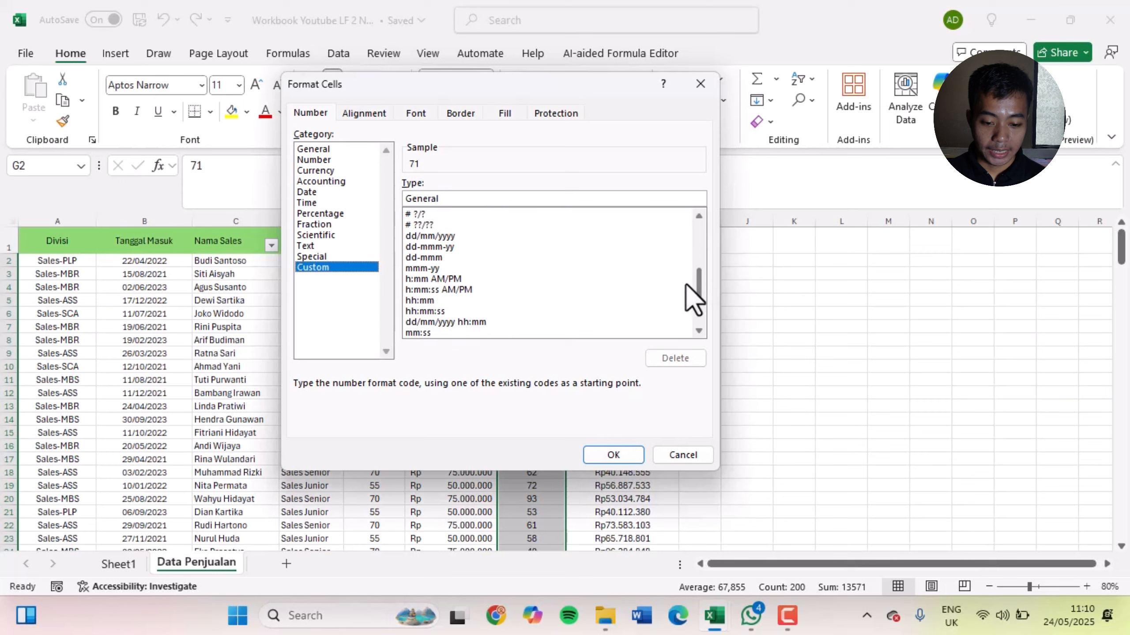
{"action": "left_click", "coordinate": [436, 236]}
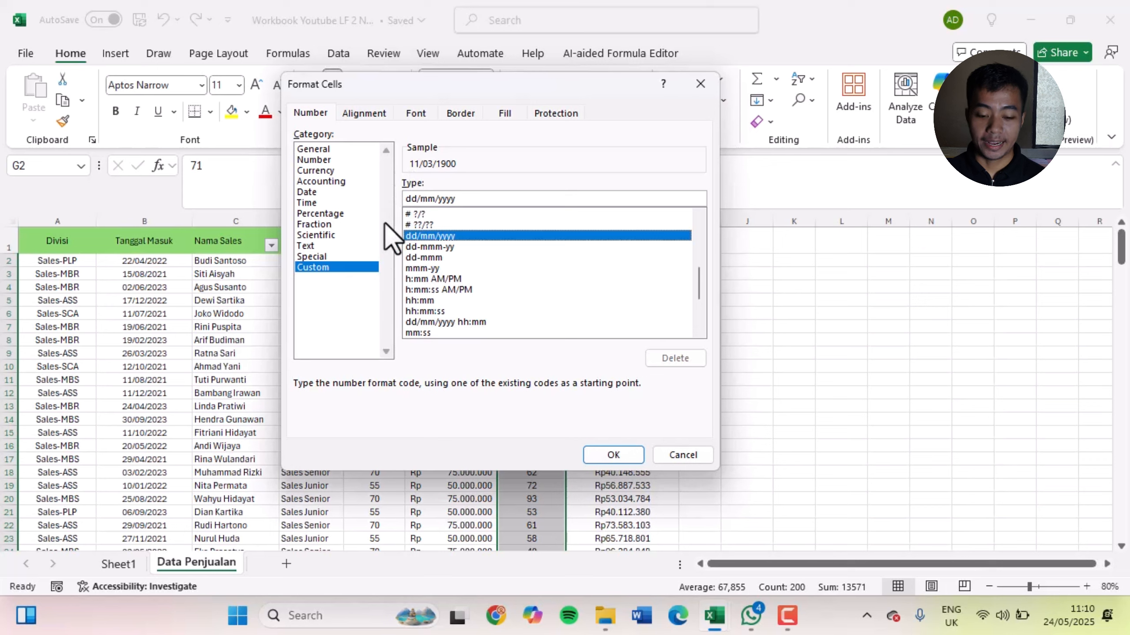
{"action": "scroll", "coordinate": [559, 302], "scroll_direction": "up", "scroll_amount": 1}
{"action": "scroll", "coordinate": [558, 302], "scroll_direction": "up", "scroll_amount": 5}
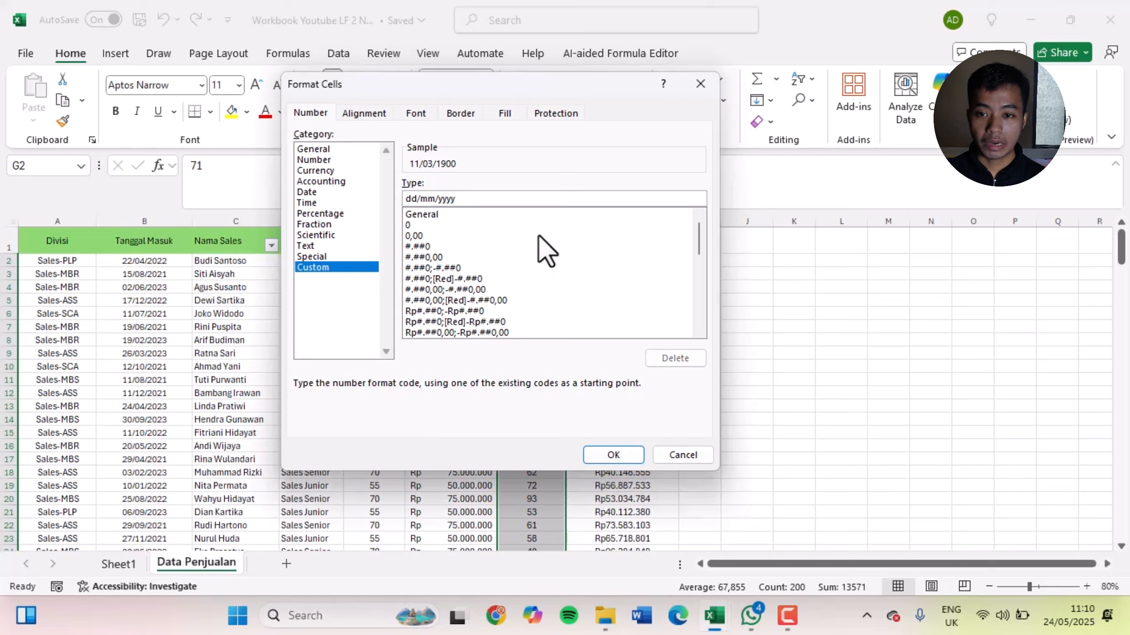
Replace the custom number format code for the Quantity values with #
{"action": "key", "text": "ctrl+a"}
{"action": "key", "text": "BackSpace"}
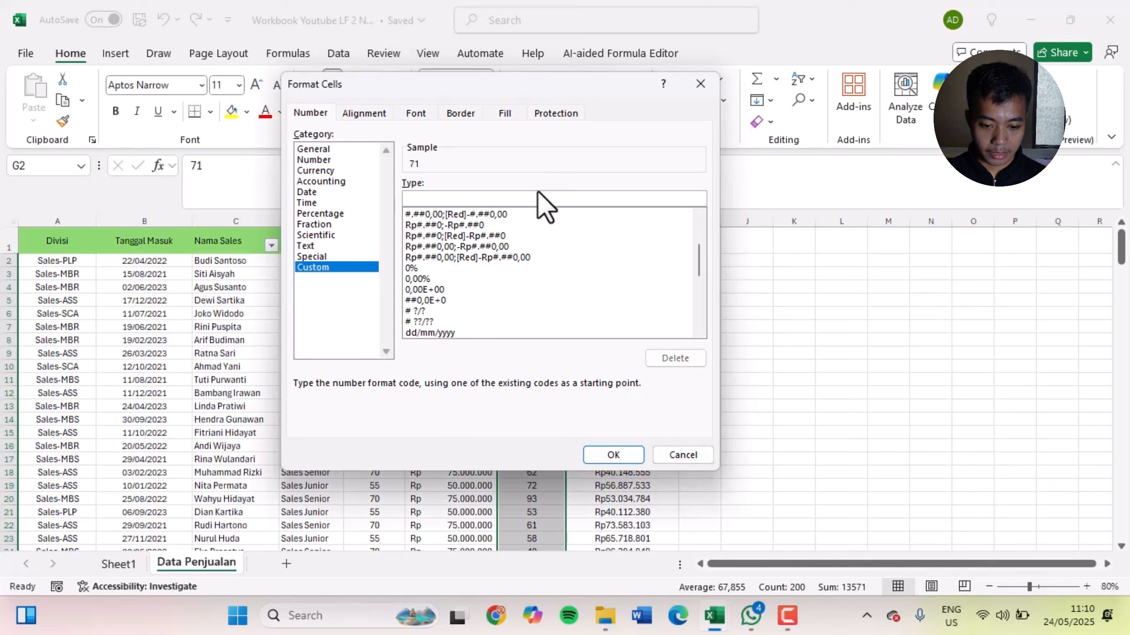
{"action": "type", "text": "#"}
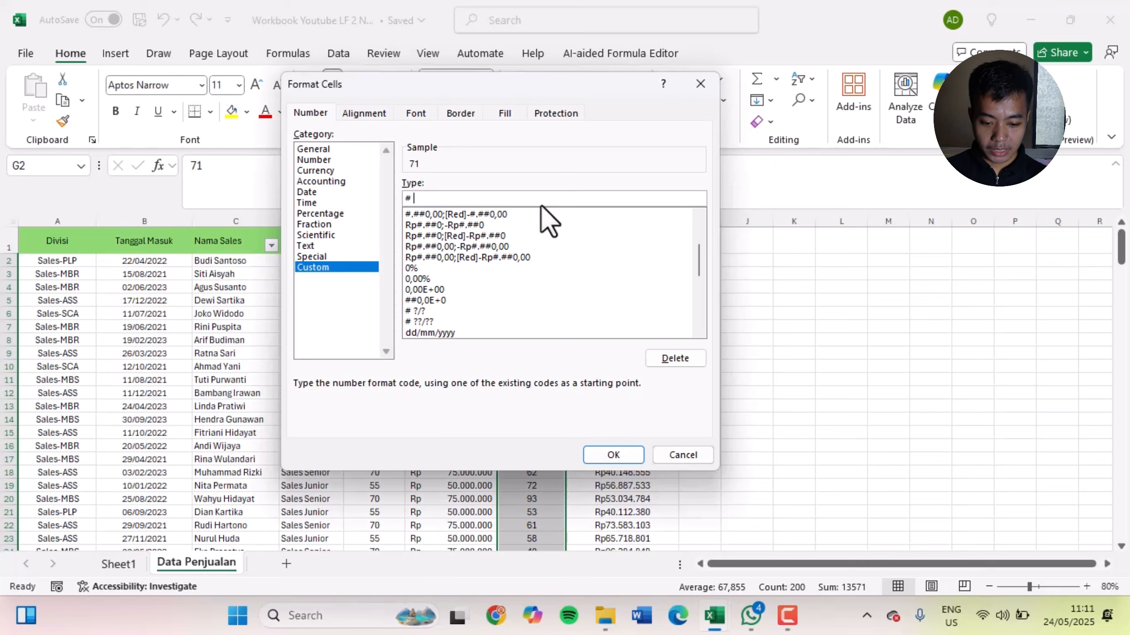
{"action": "type", "text": " \""}
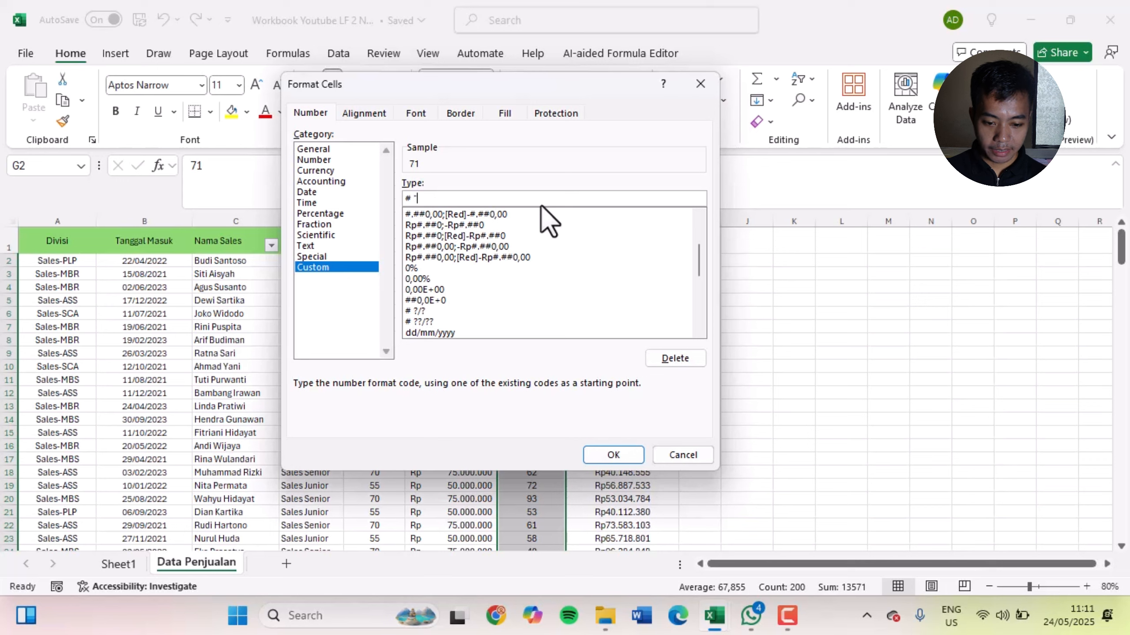
{"action": "key", "text": "BackSpace"}
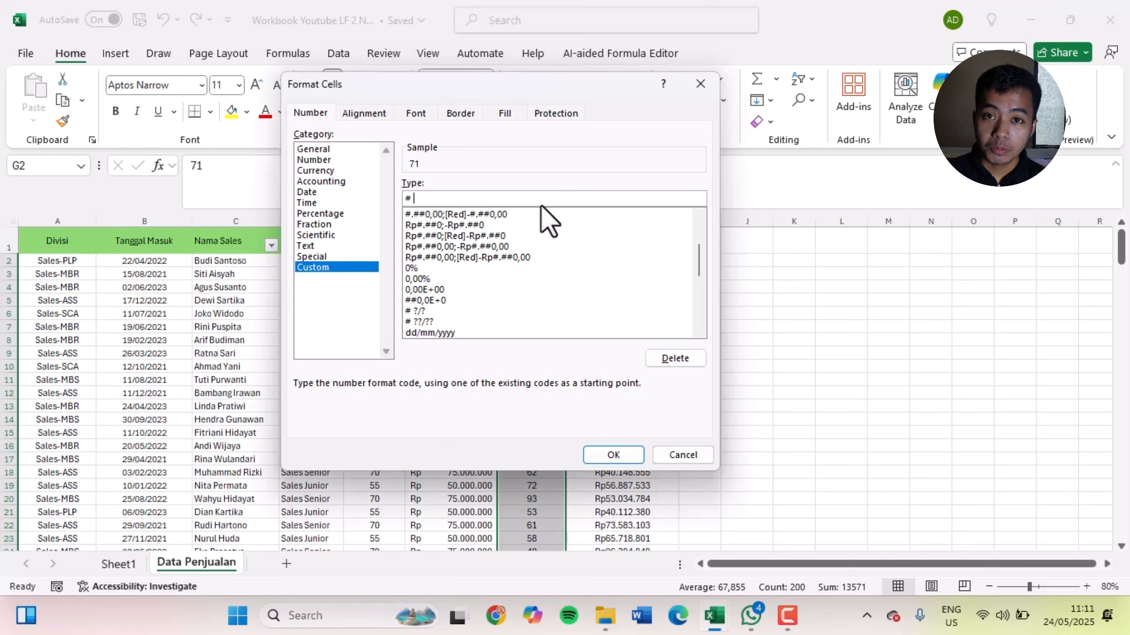
{"action": "key", "text": "BackSpace"}
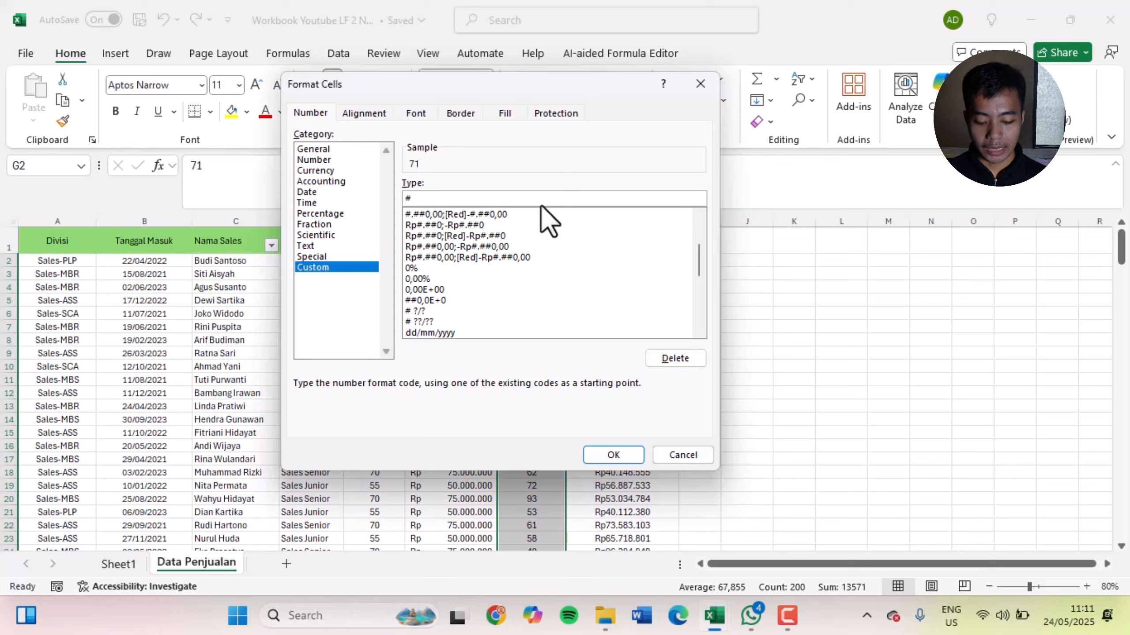
Try the symbols @, $, % and & one at a time after # in the custom format code
{"action": "type", "text": "@"}
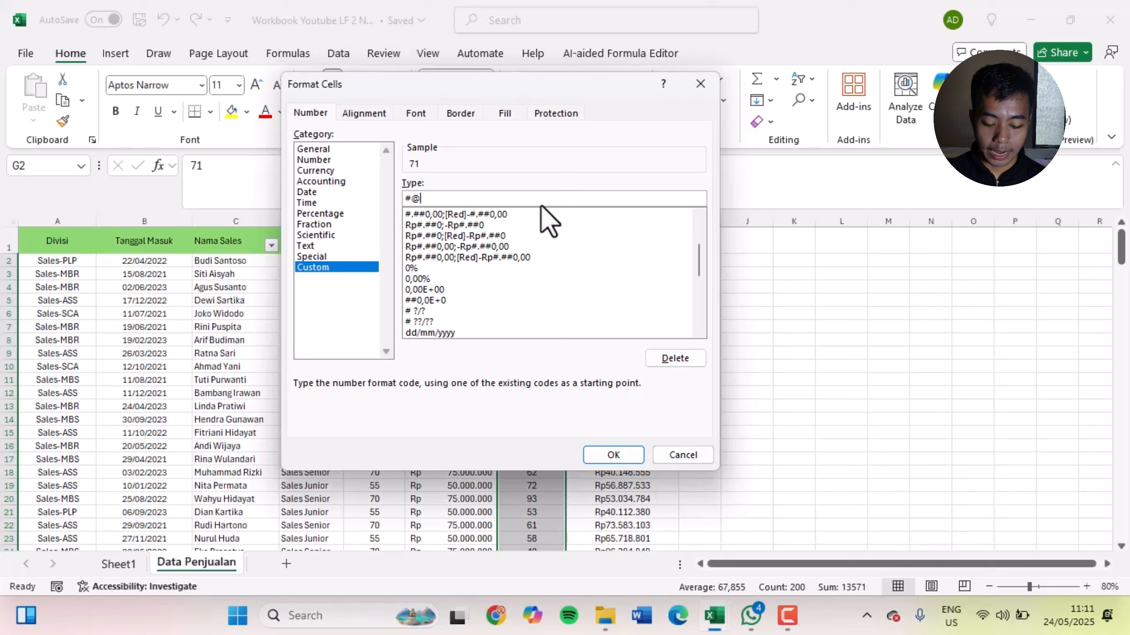
{"action": "key", "text": "BackSpace"}
{"action": "type", "text": "@"}
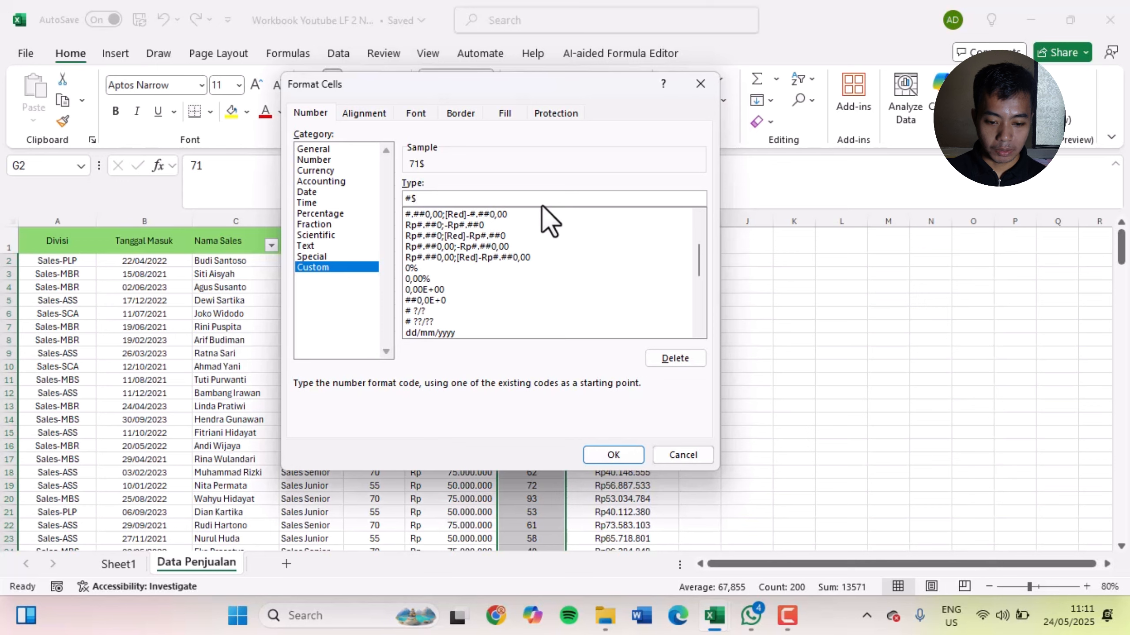
{"action": "key", "text": "BackSpace"}
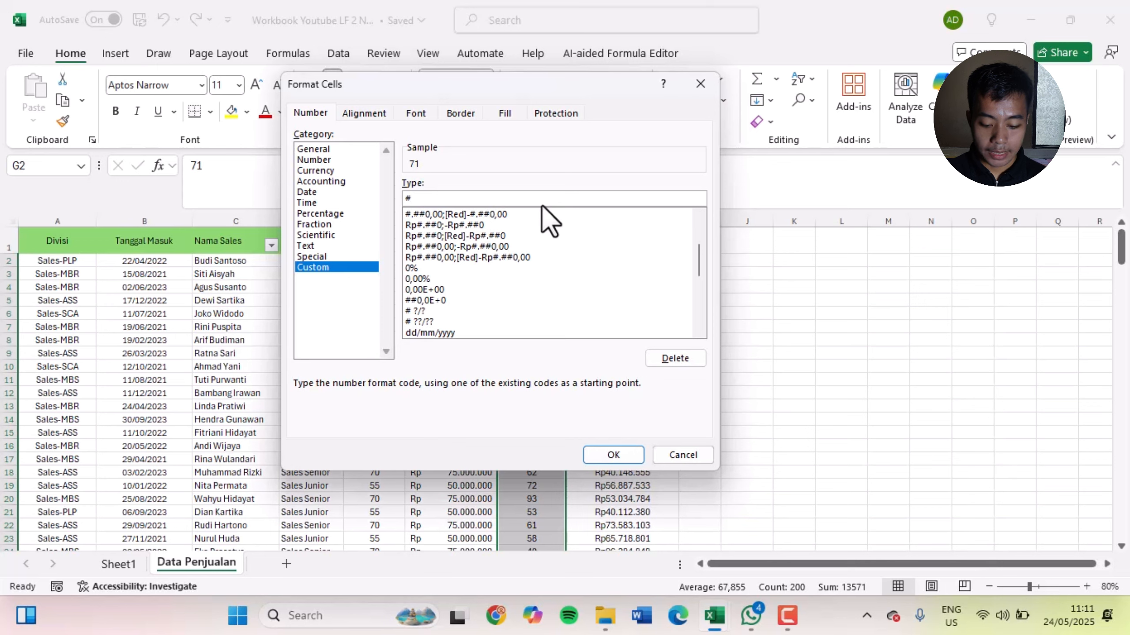
{"action": "type", "text": "%"}
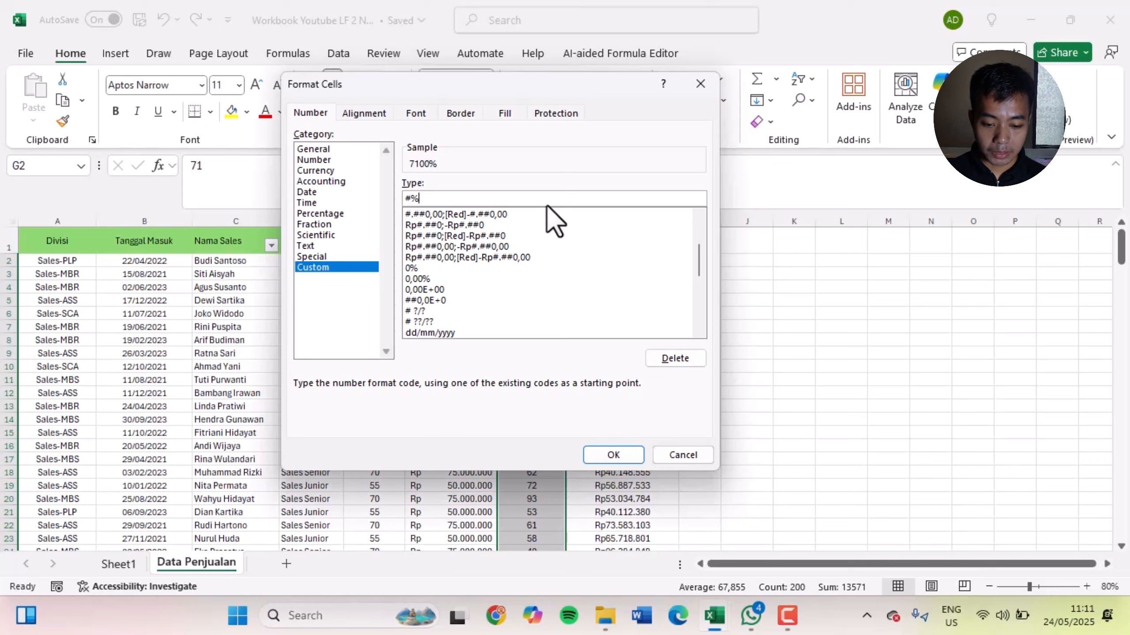
{"action": "key", "text": "BackSpace"}
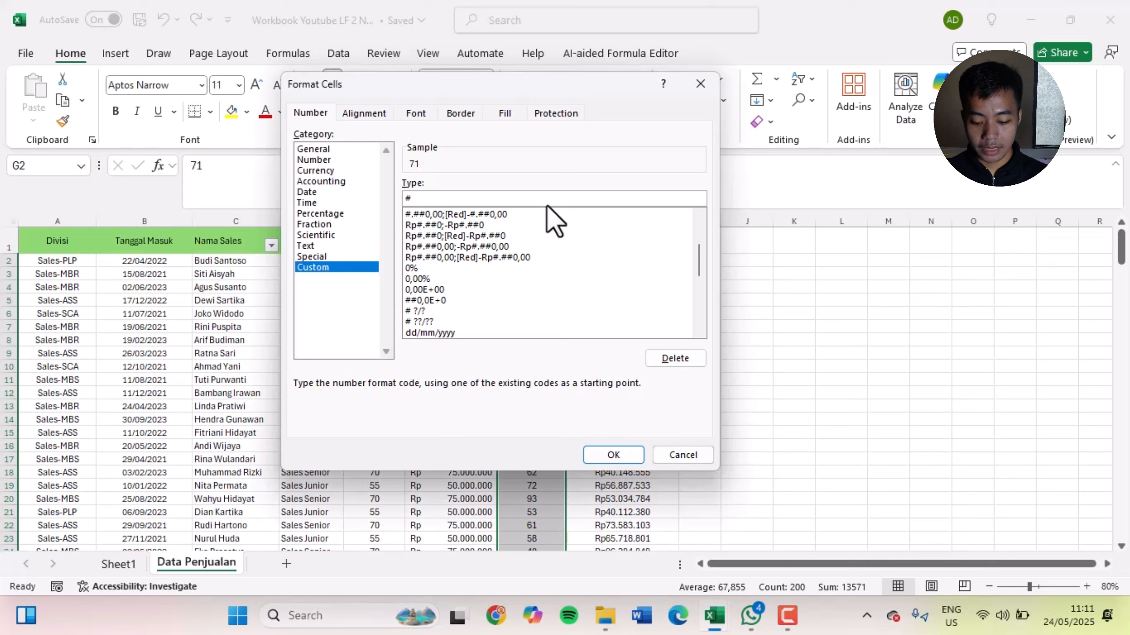
{"action": "type", "text": "&"}
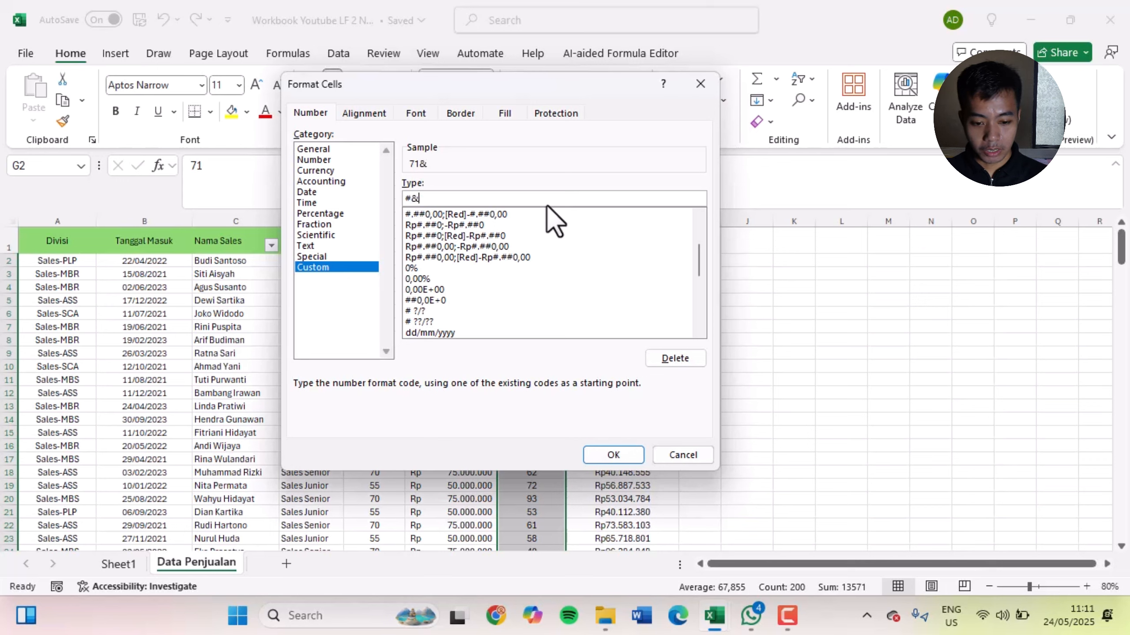
{"action": "key", "text": "BackSpace"}
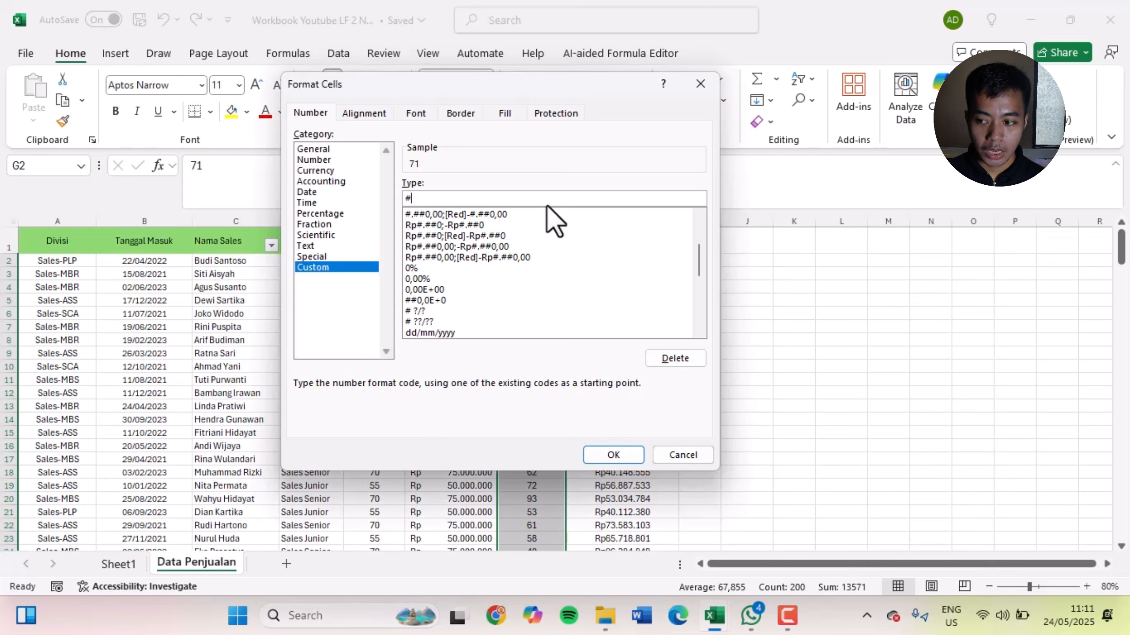
{"action": "type", "text": "&"}
{"action": "key", "text": "BackSpace"}
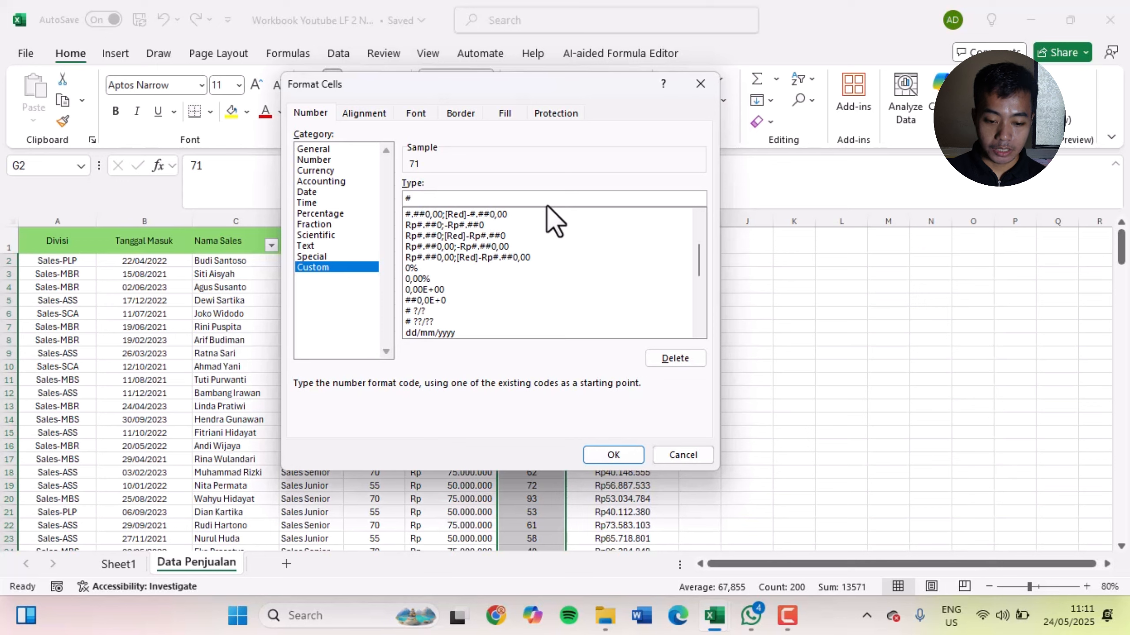
Complete the custom format code as # \pc and apply it to the Quantity values
{"action": "type", "text": "\\"}
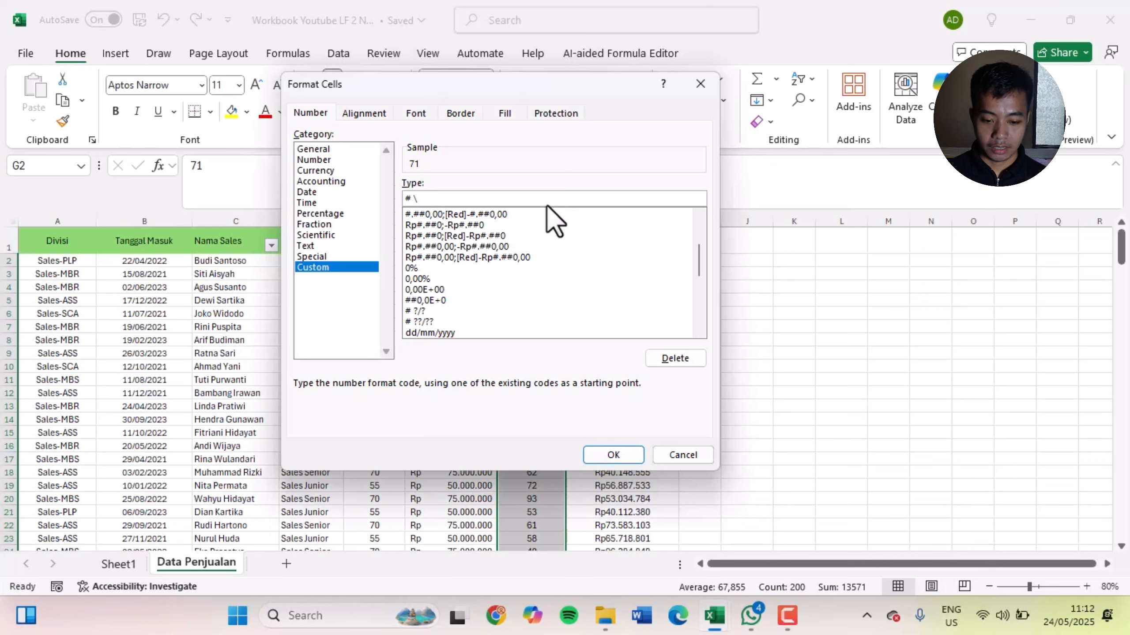
{"action": "type", "text": "pc"}
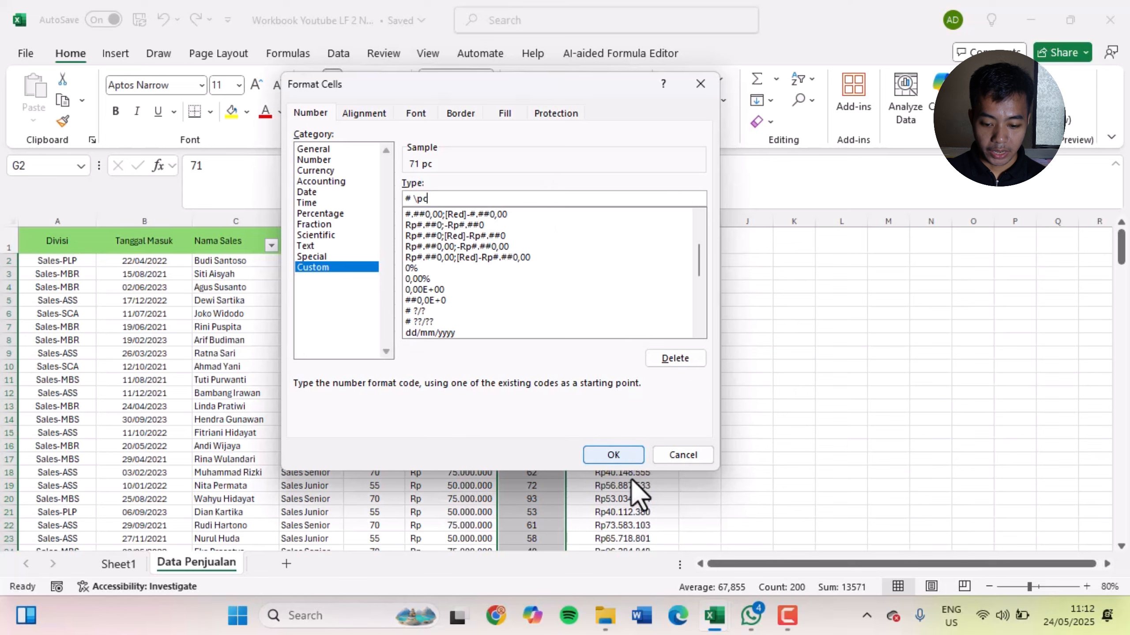
{"action": "left_click", "coordinate": [620, 461]}
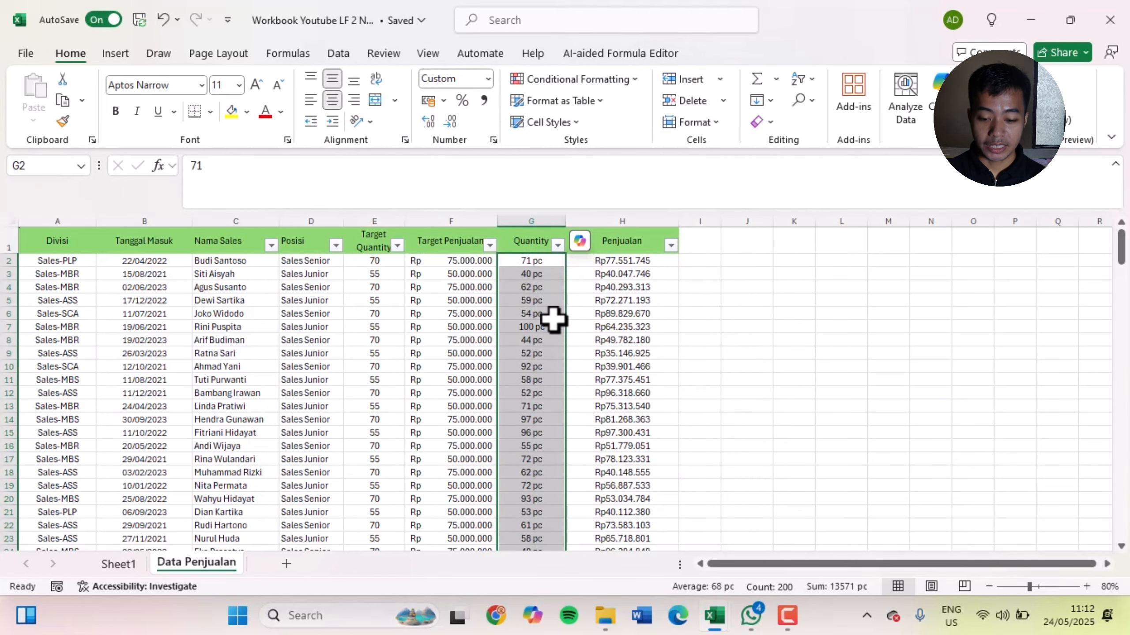
Inspect the underlying value stored in Quantity cell G2, leaving it unedited
{"action": "left_click", "coordinate": [534, 262]}
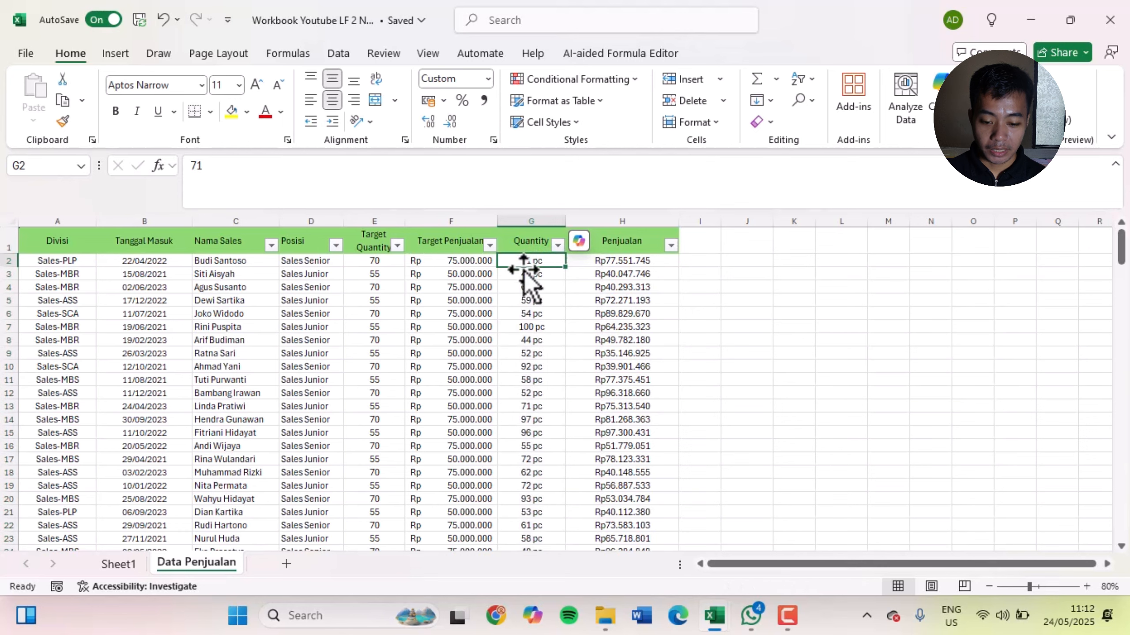
{"action": "left_click", "coordinate": [279, 166]}
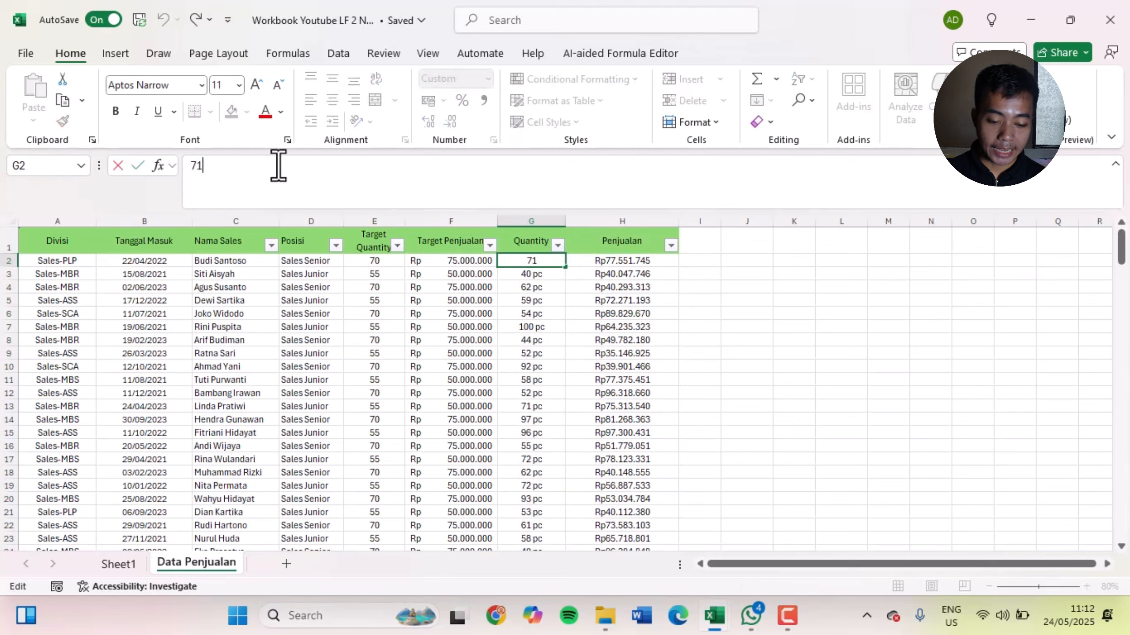
{"action": "left_click", "coordinate": [569, 352]}
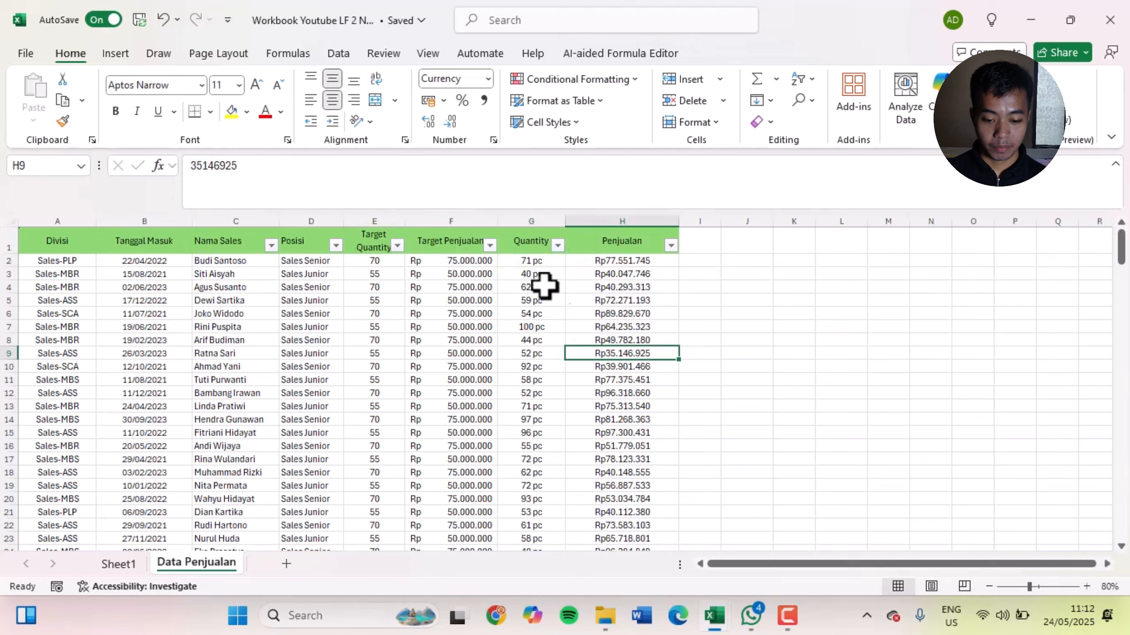
Select all Quantity values from G2 down to G201 and reopen their custom number format settings
{"action": "left_click", "coordinate": [525, 252]}
{"action": "left_click", "coordinate": [542, 265]}
{"action": "key", "text": "ctrl+shift+Down"}
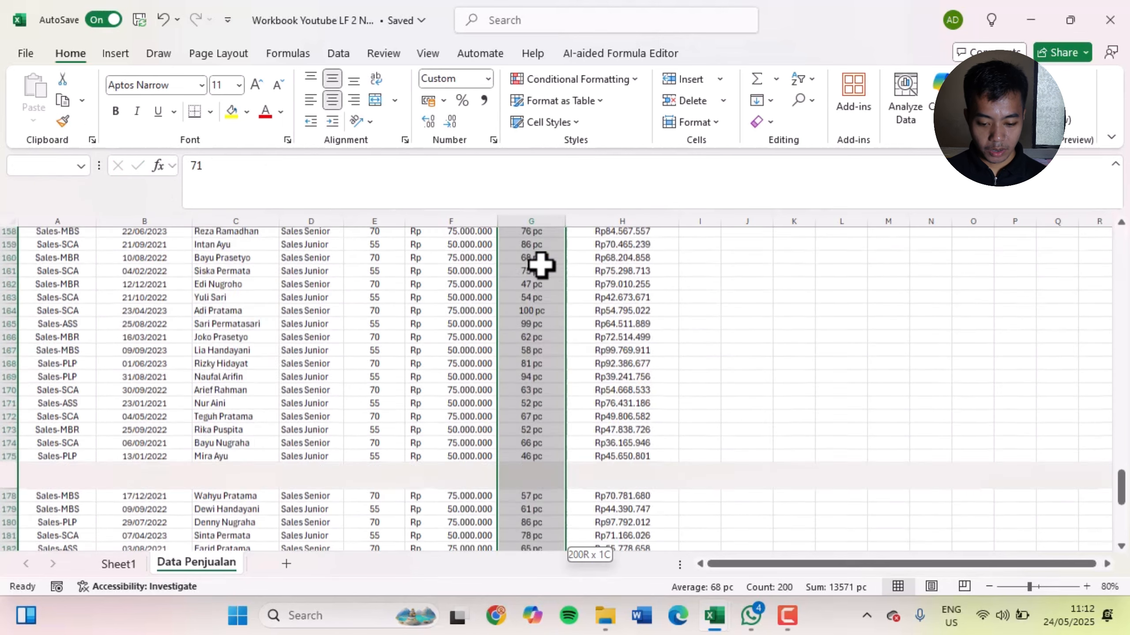
{"action": "key", "text": "ctrl+1"}
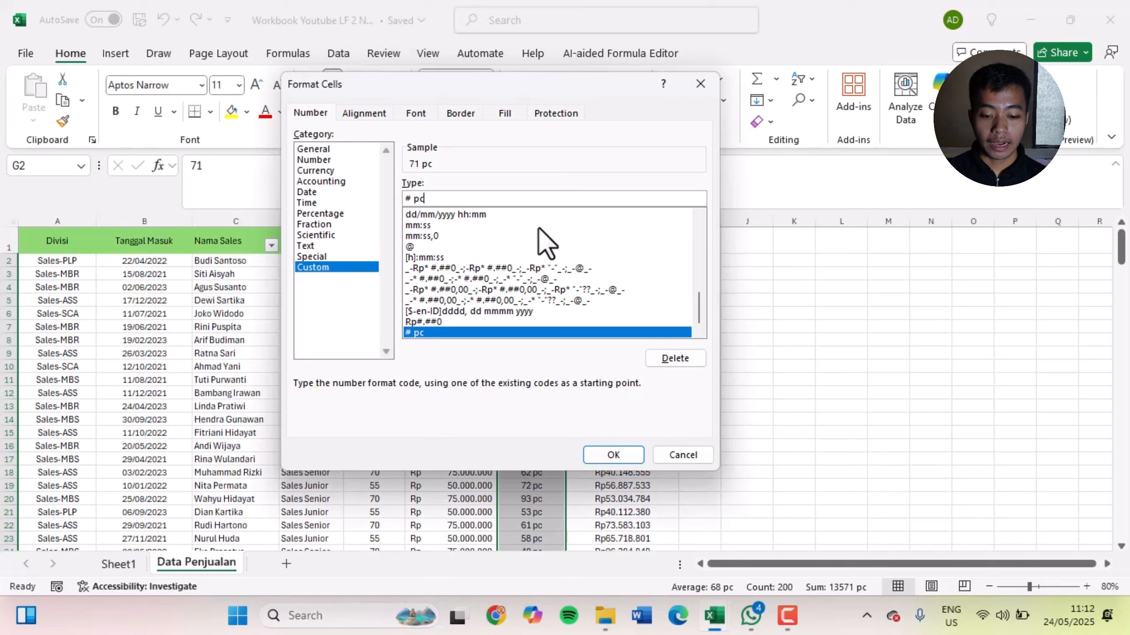
Try extending the unit in the Quantity format code to pcs using the backslash form # \pcs
{"action": "type", "text": "s"}
{"action": "key", "text": "BackSpace"}
{"action": "key", "text": "BackSpace"}
{"action": "key", "text": "BackSpace"}
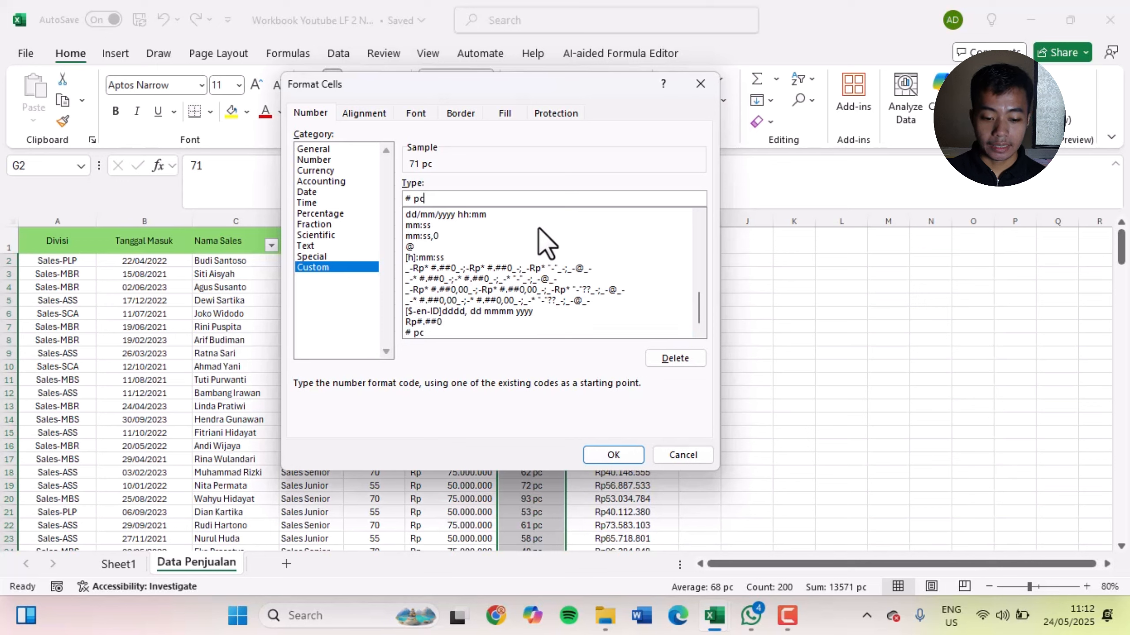
{"action": "type", "text": "\\s"}
{"action": "key", "text": "BackSpace"}
{"action": "type", "text": "pcs"}
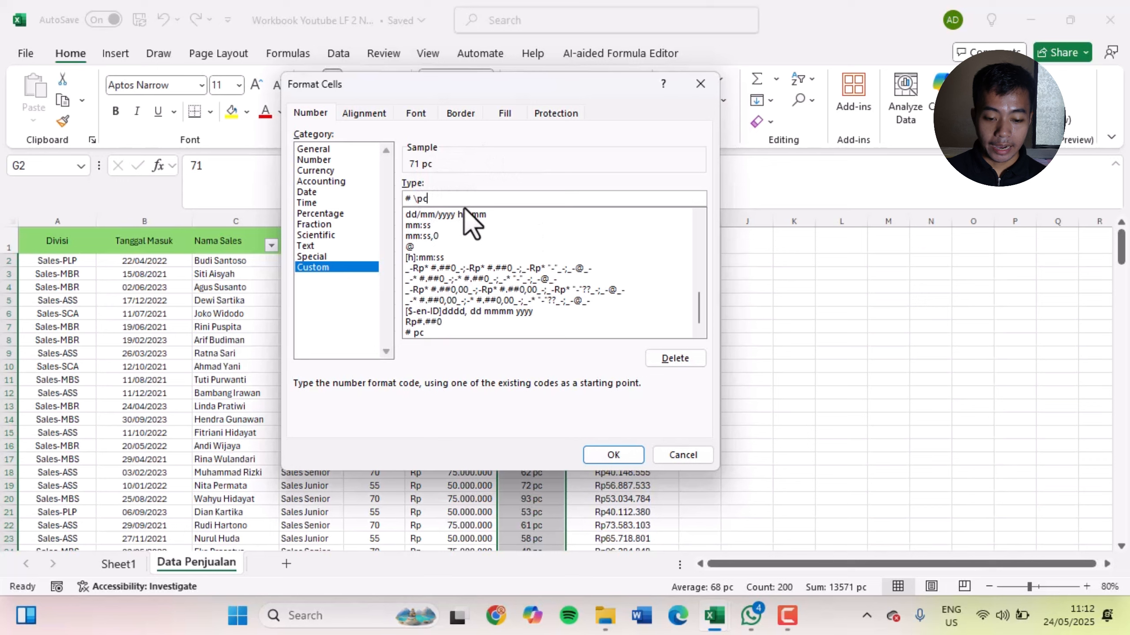
Rewrite the Quantity format code with the unit in quotation marks as # "pcs"
{"action": "key", "text": "BackSpace"}
{"action": "key", "text": "BackSpace"}
{"action": "key", "text": "BackSpace"}
{"action": "key", "text": "BackSpace"}
{"action": "type", "text": "\""}
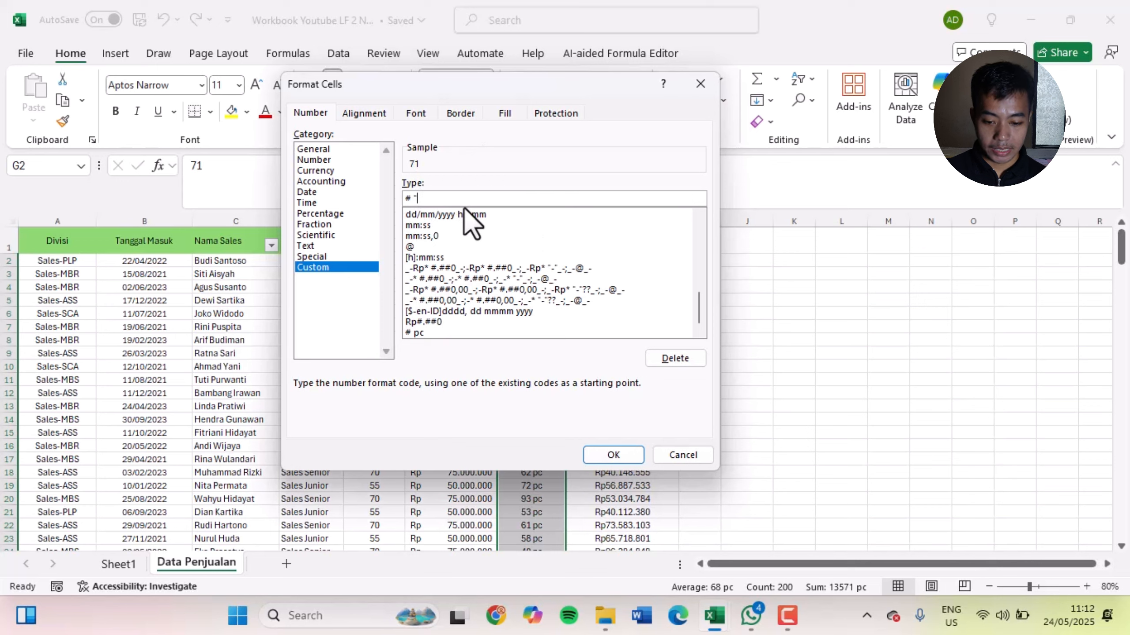
{"action": "type", "text": "pcs\""}
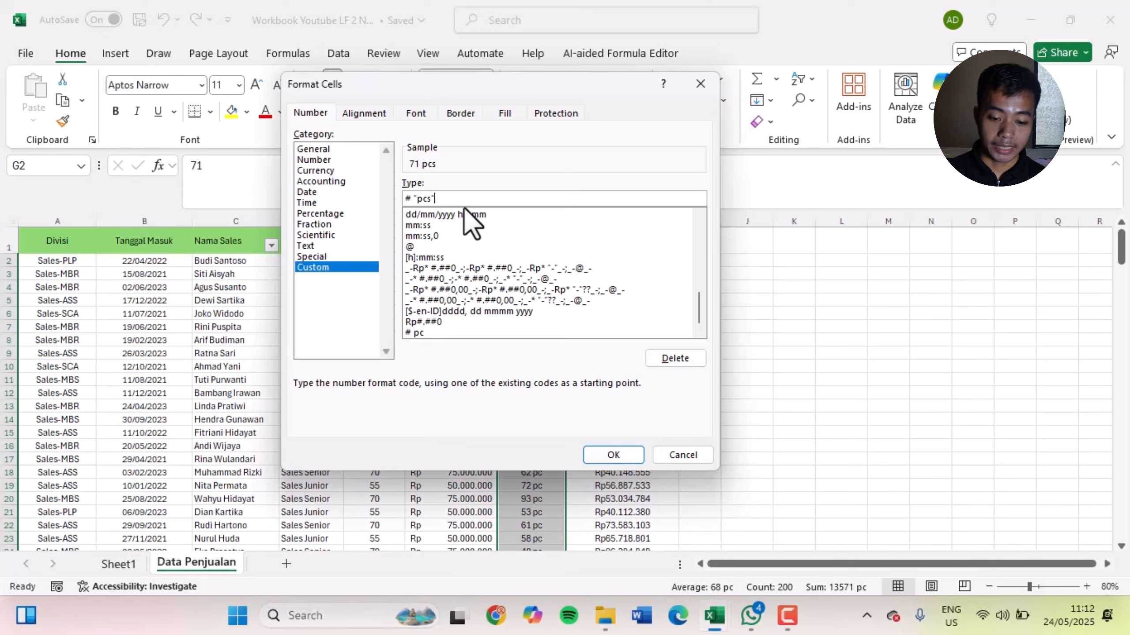
Replace the quoted unit in the Quantity format code so it reads # "meter"
{"action": "key", "text": "BackSpace"}
{"action": "key", "text": "BackSpace"}
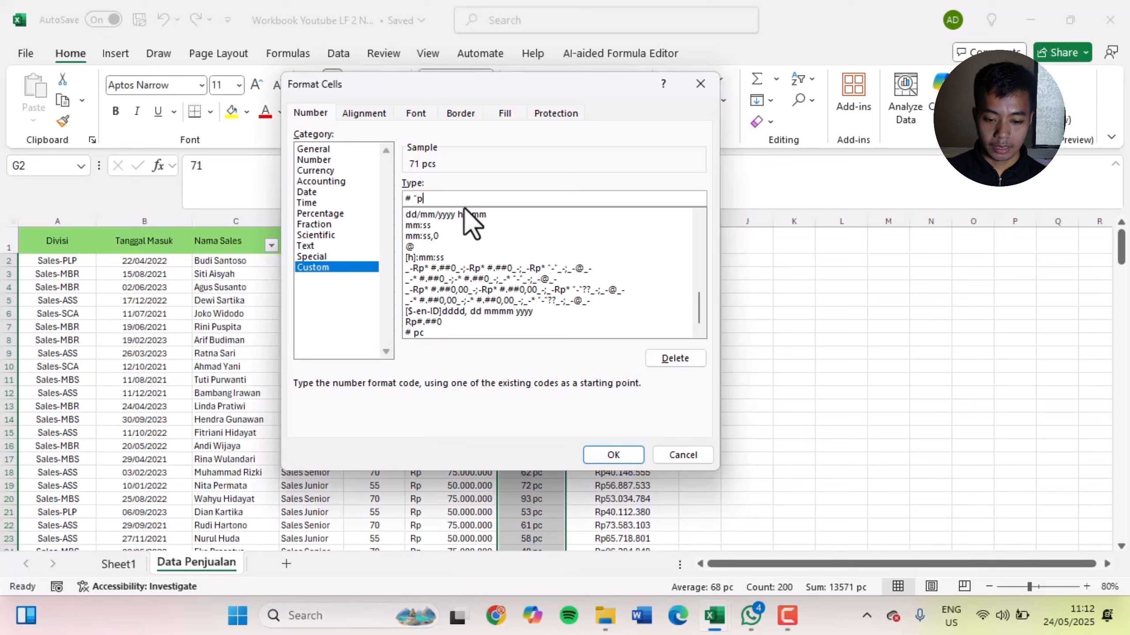
{"action": "key", "text": "BackSpace"}
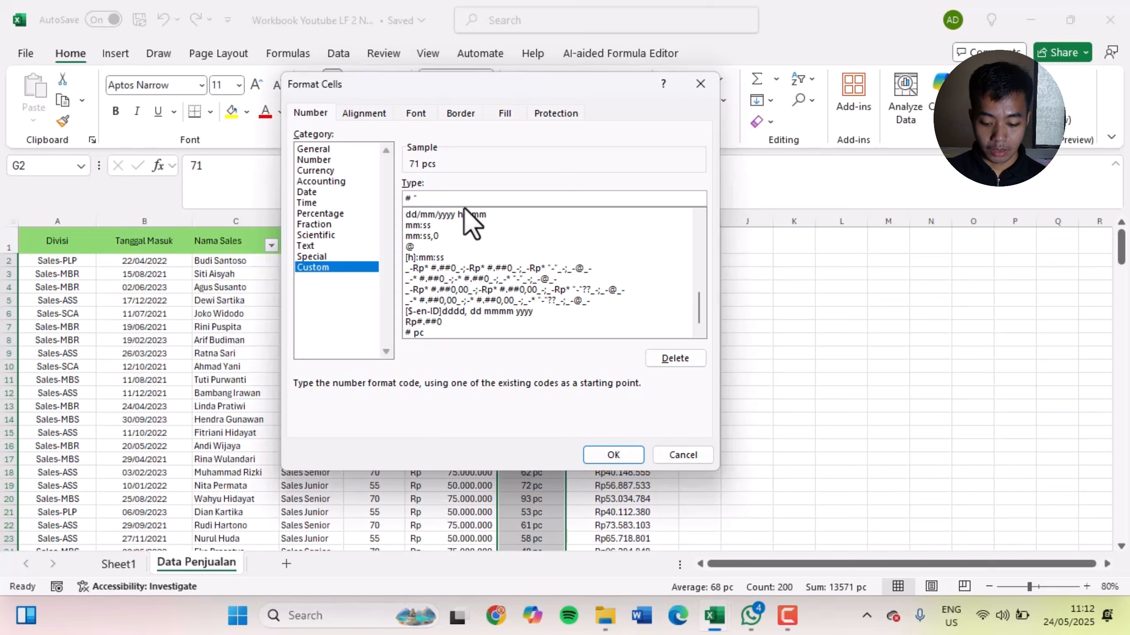
{"action": "type", "text": "on"}
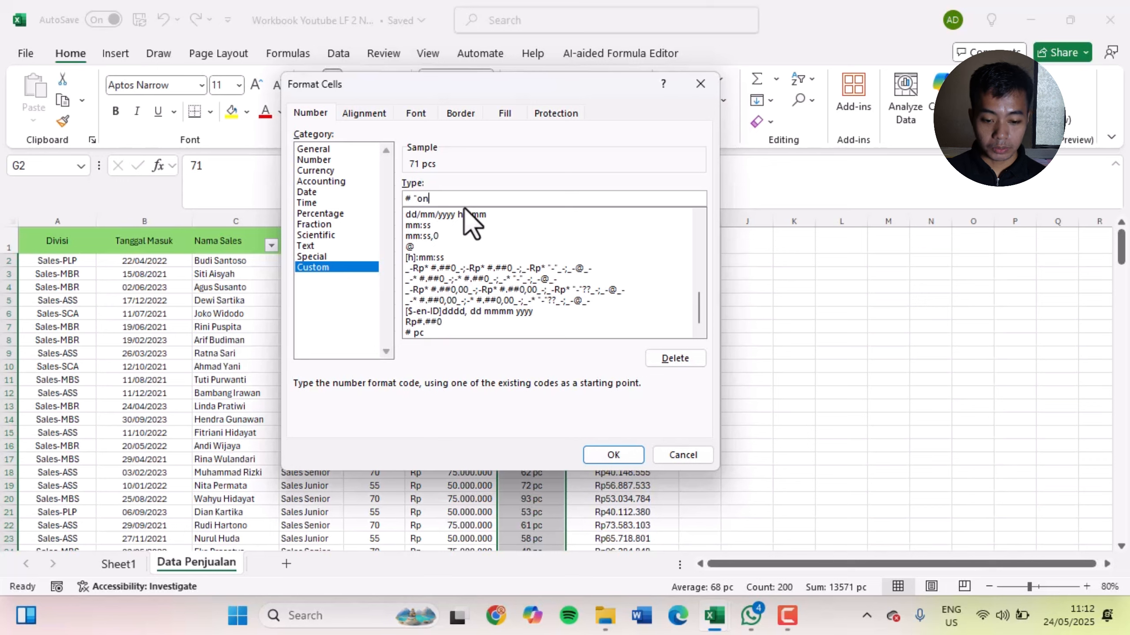
{"action": "type", "text": "s"}
{"action": "key", "text": "BackSpace"}
{"action": "key", "text": "BackSpace"}
{"action": "key", "text": "BackSpace"}
{"action": "type", "text": "meter\""}
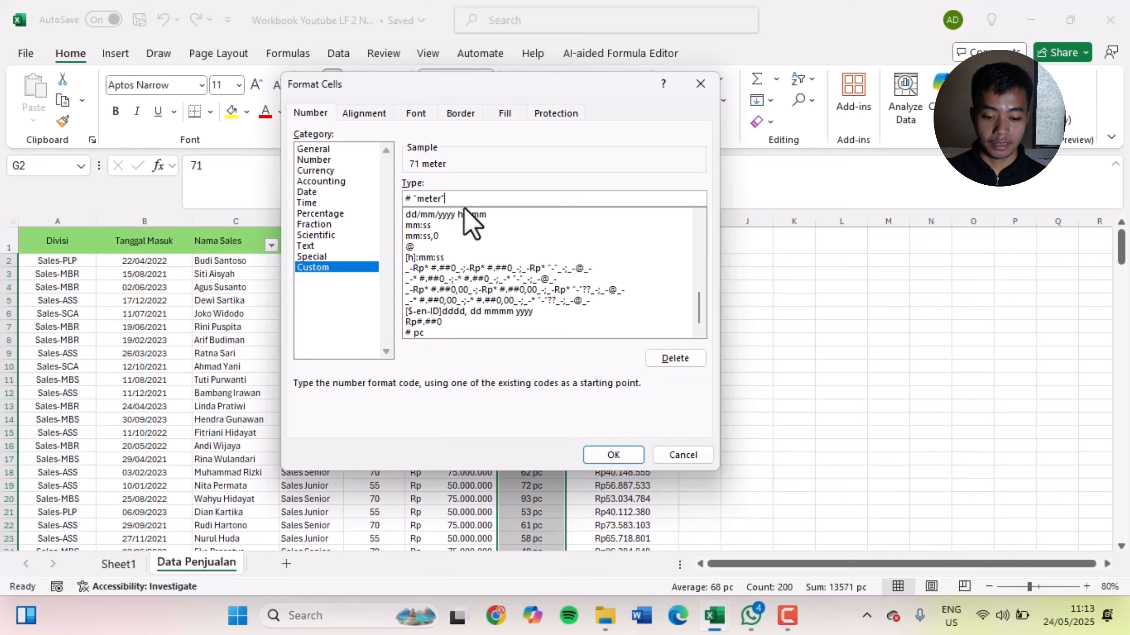
Replace the quoted unit in the Quantity format code so it reads # "pcs"
{"action": "key", "text": "BackSpace"}
{"action": "key", "text": "BackSpace"}
{"action": "key", "text": "BackSpace"}
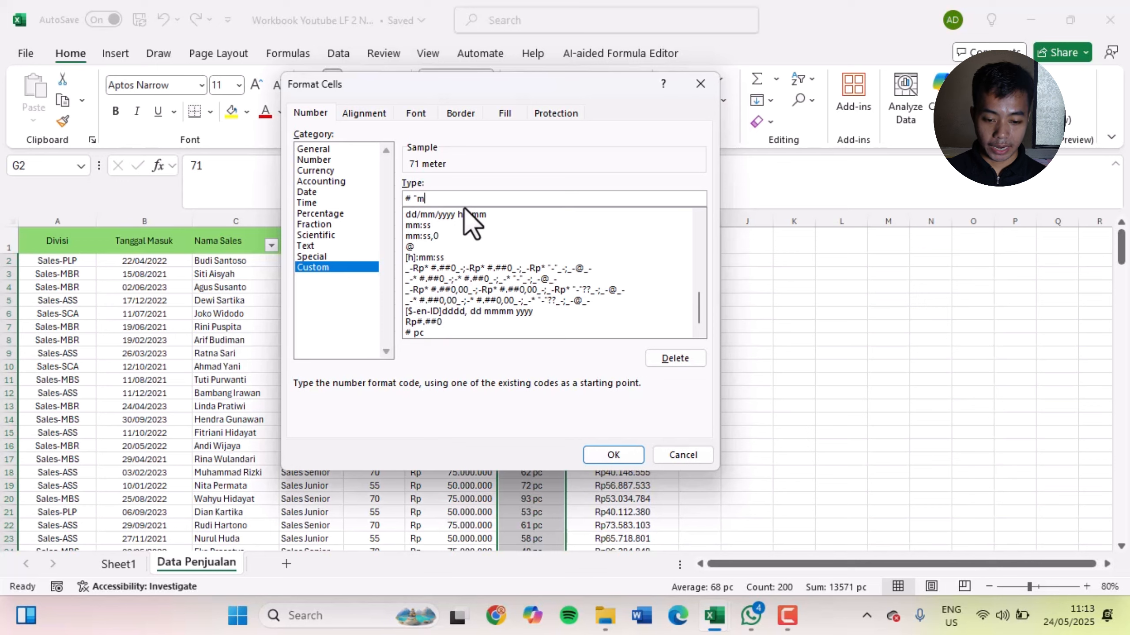
{"action": "type", "text": "meter"}
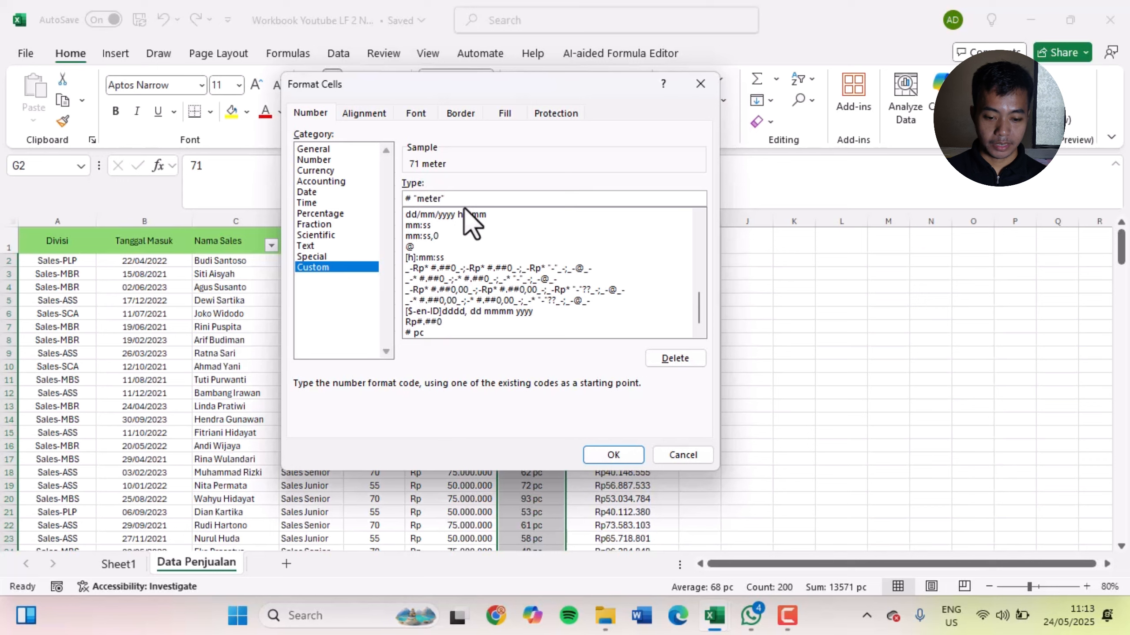
{"action": "key", "text": "BackSpace"}
{"action": "key", "text": "BackSpace"}
{"action": "key", "text": "BackSpace"}
{"action": "type", "text": "pcs"}
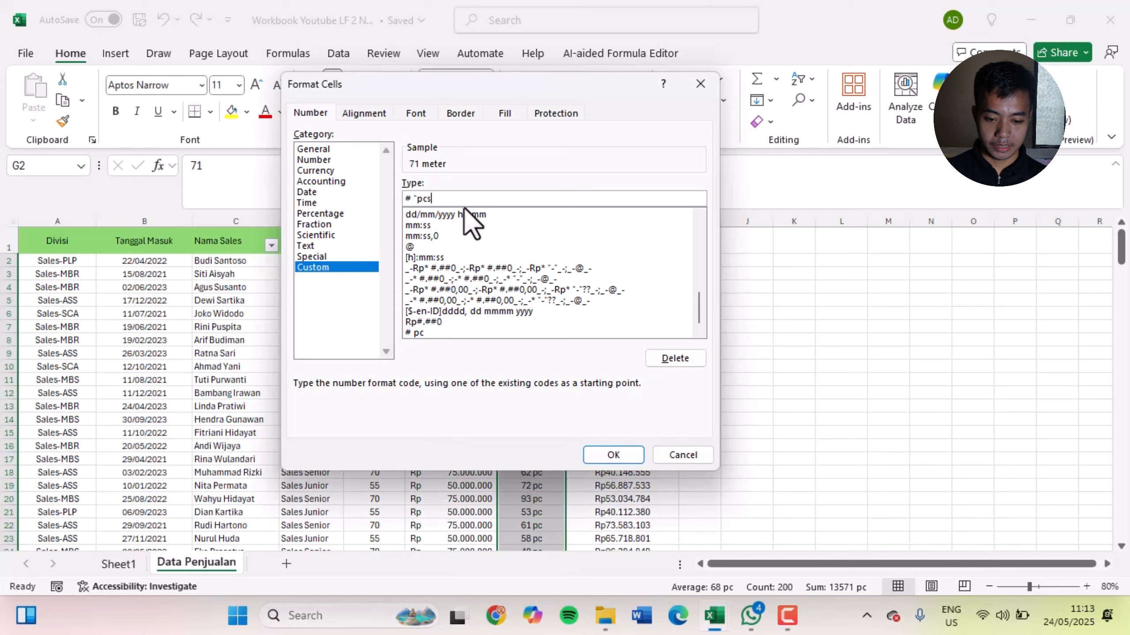
{"action": "type", "text": "\""}
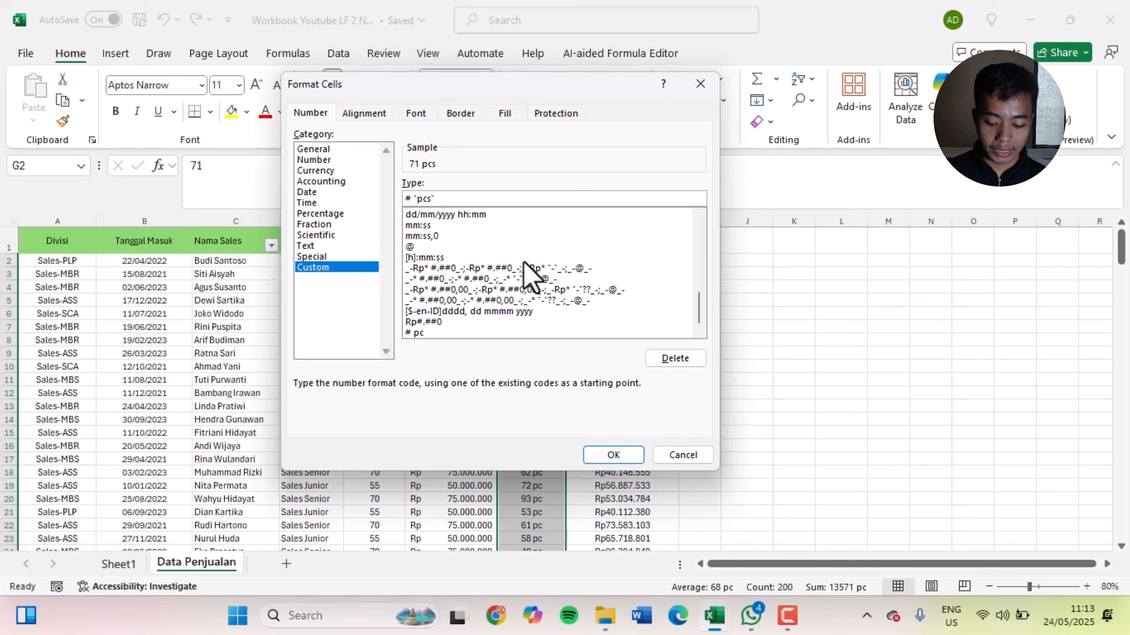
Add a thousands separator to the Quantity format code as #.### "pcs" and apply it to the selected cells
{"action": "type", "text": "."}
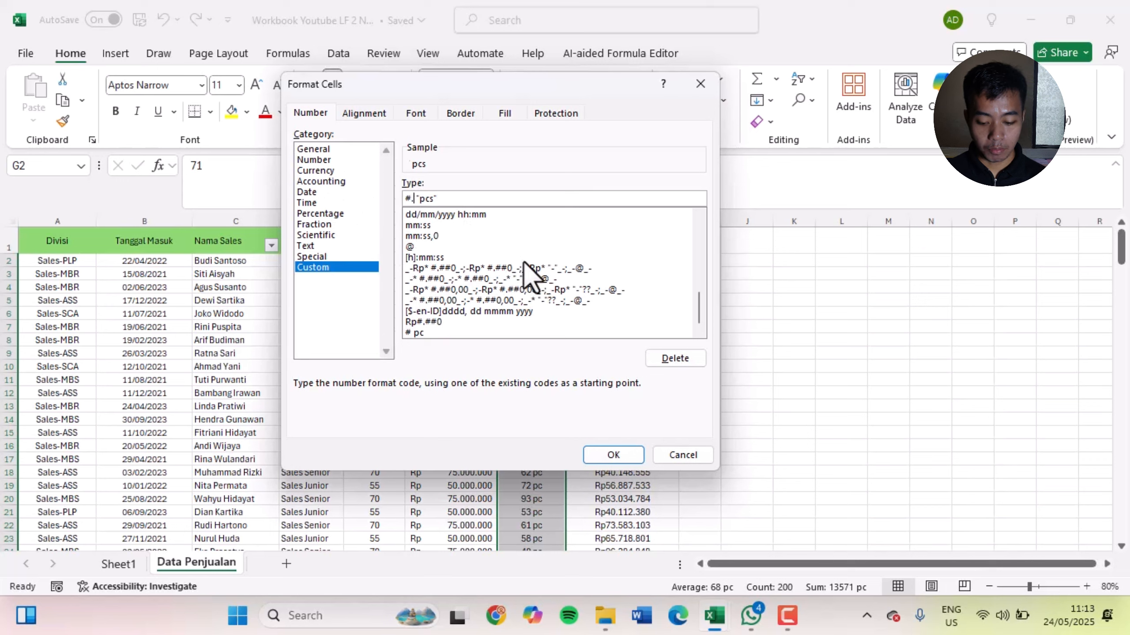
{"action": "type", "text": "###"}
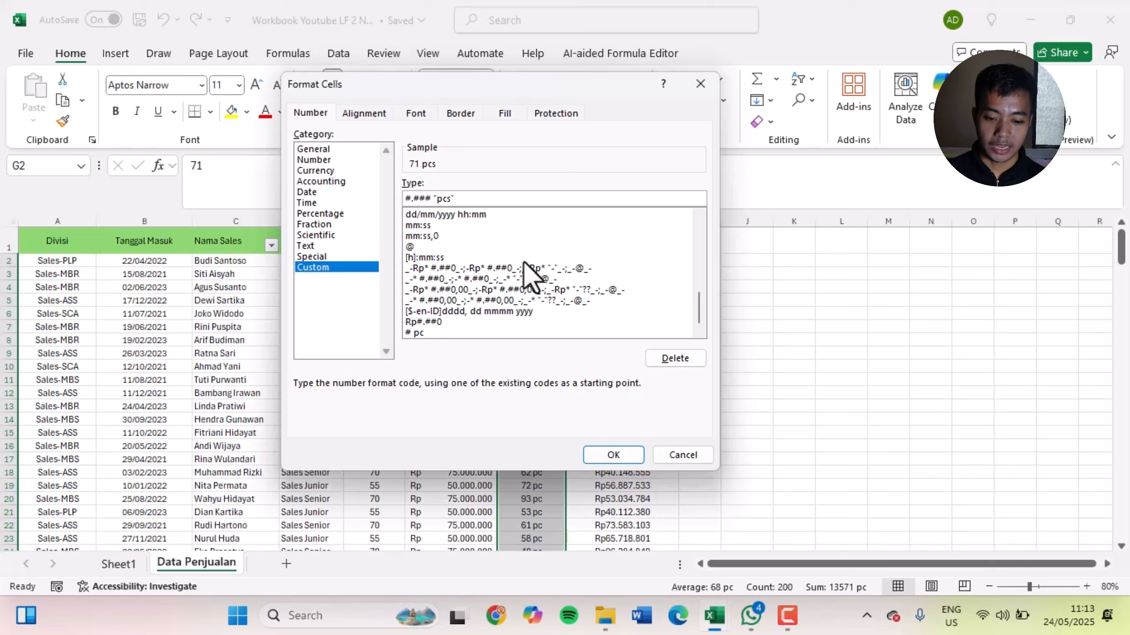
{"action": "key", "text": "Left"}
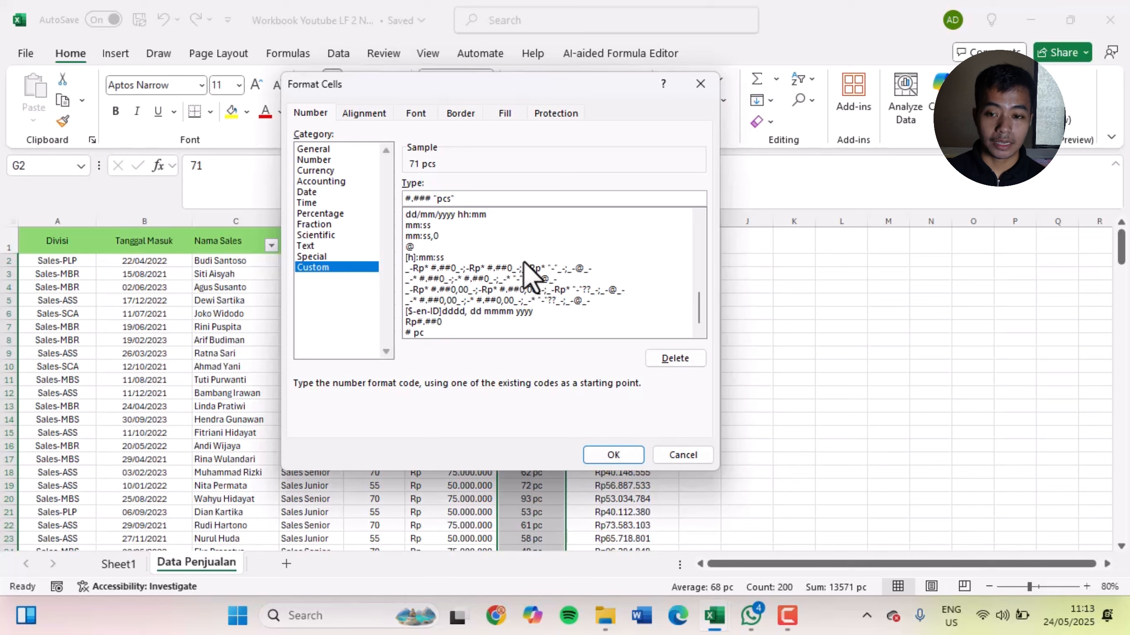
{"action": "key", "text": "Right"}
{"action": "key", "text": "Right"}
{"action": "key", "text": "Right"}
{"action": "key", "text": "Right"}
{"action": "key", "text": "Right"}
{"action": "key", "text": "Right"}
{"action": "key", "text": "Right"}
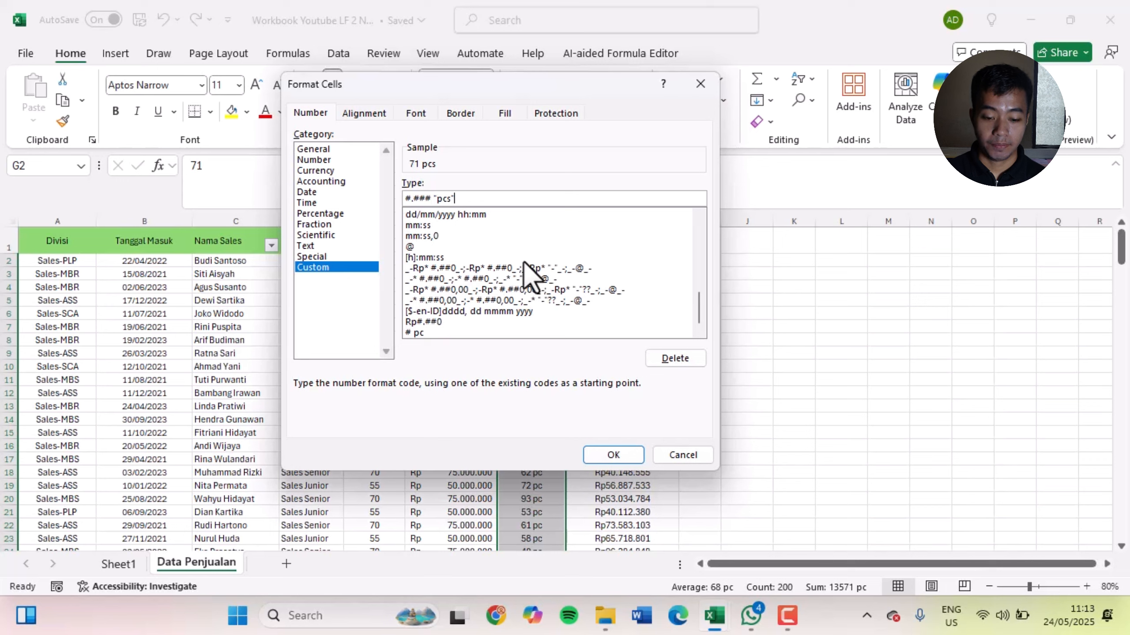
{"action": "key", "text": "Left"}
{"action": "key", "text": "Left"}
{"action": "key", "text": "Left"}
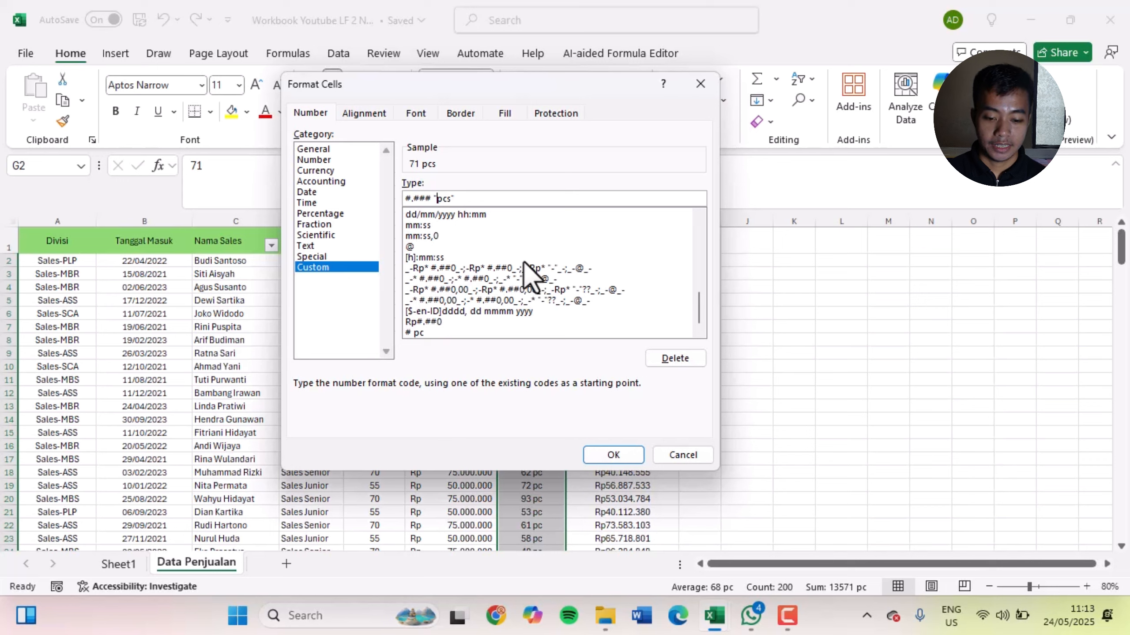
{"action": "key", "text": "Right"}
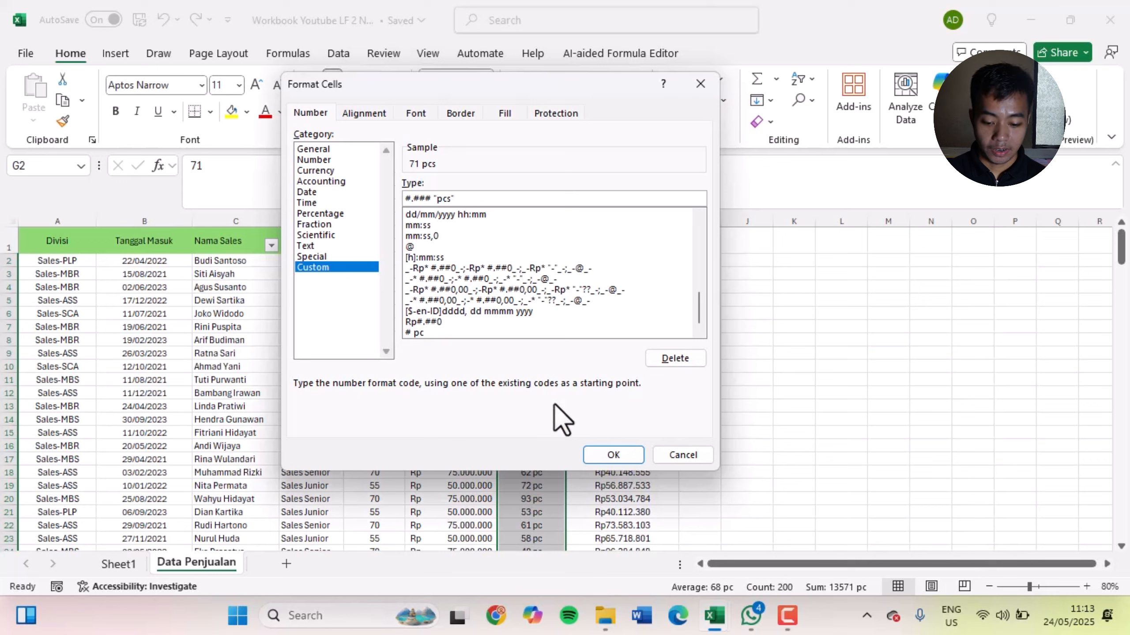
{"action": "left_click", "coordinate": [634, 459]}
Set the first Quantity value in G2 to 2000 to test the thousands separator
{"action": "scroll", "coordinate": [685, 391], "scroll_direction": "down", "scroll_amount": 20}
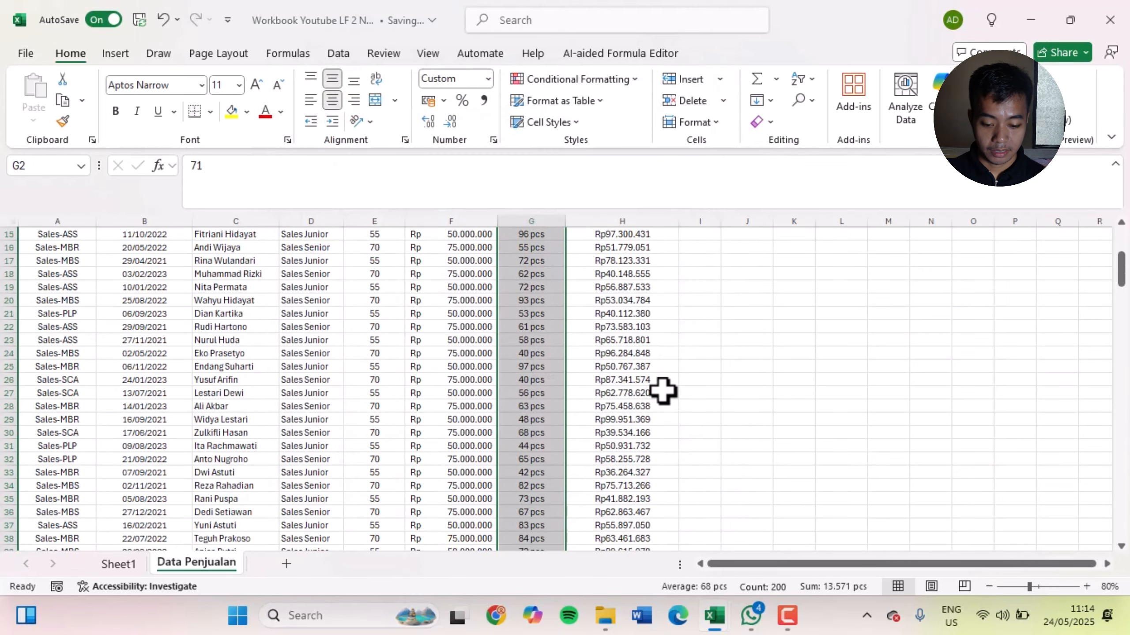
{"action": "scroll", "coordinate": [712, 395], "scroll_direction": "down", "scroll_amount": 20}
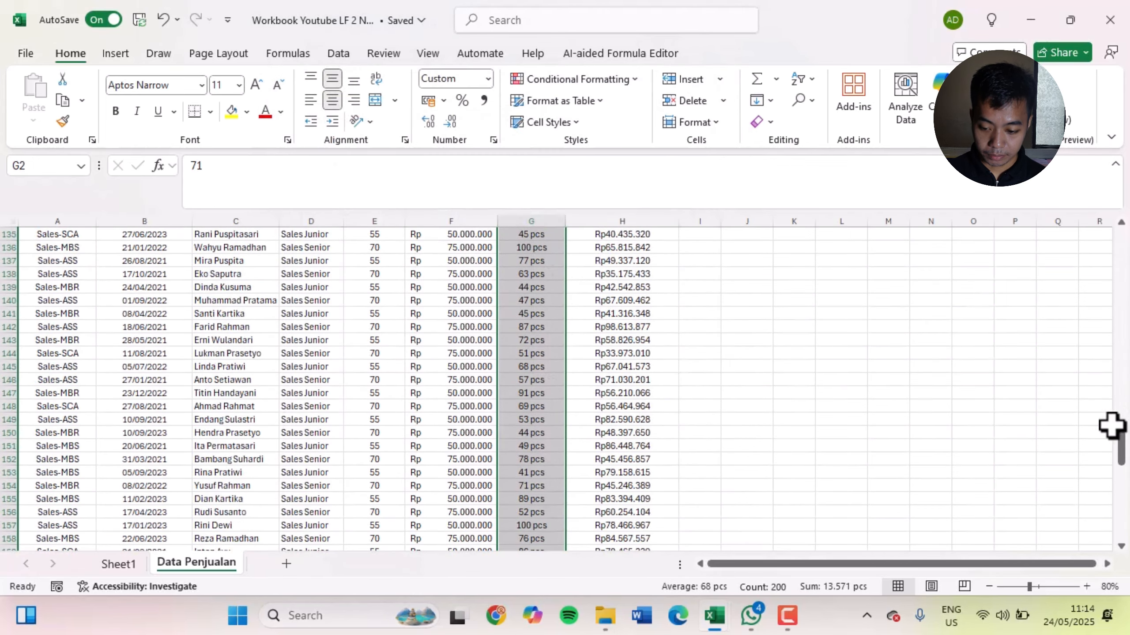
{"action": "left_click_drag", "start_coordinate": [1121, 472], "coordinate": [1090, 250]}
{"action": "left_click", "coordinate": [346, 189]}
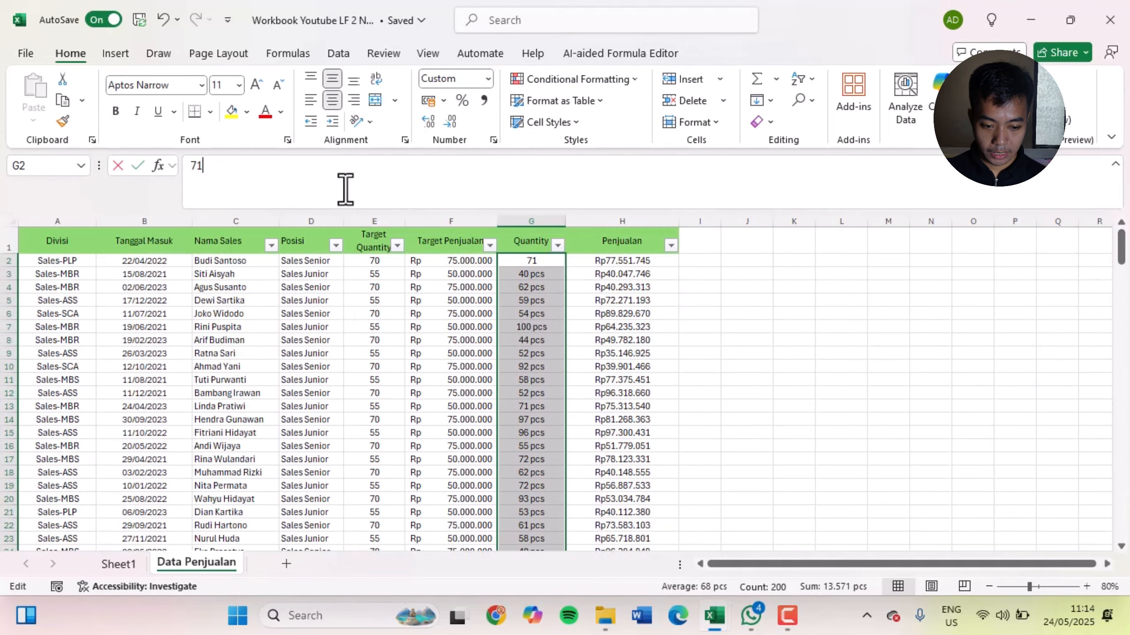
{"action": "key", "text": "BackSpace"}
{"action": "key", "text": "BackSpace"}
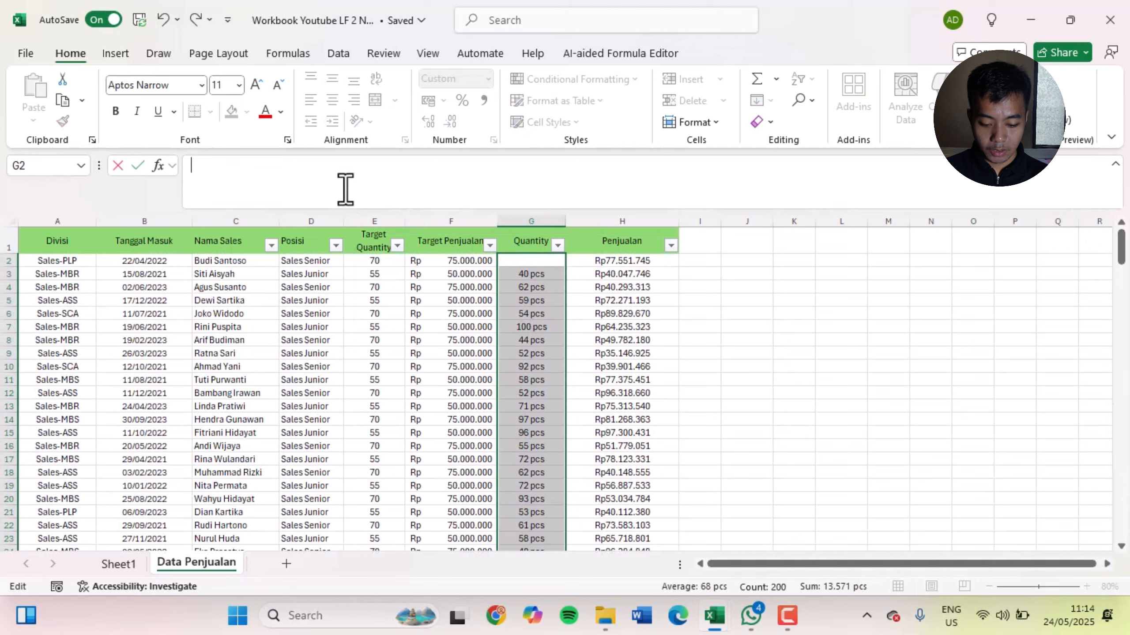
{"action": "type", "text": "2000"}
{"action": "key", "text": "Return"}
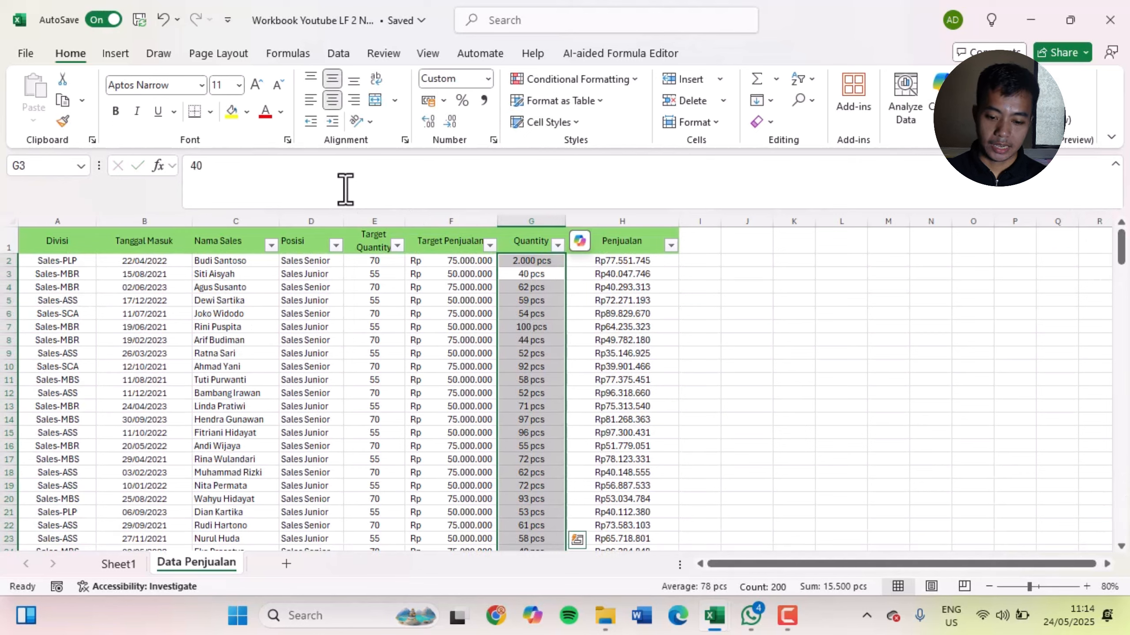
{"action": "key", "text": "Up"}
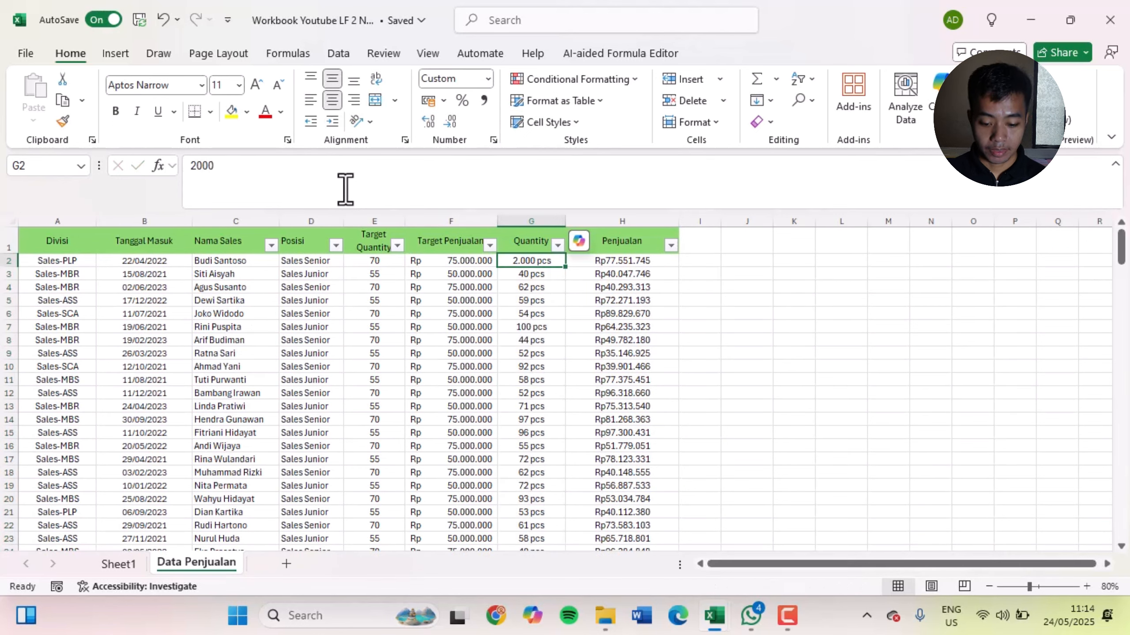
{"action": "key", "text": "Down"}
{"action": "key", "text": "Up"}
{"action": "key", "text": "Down"}
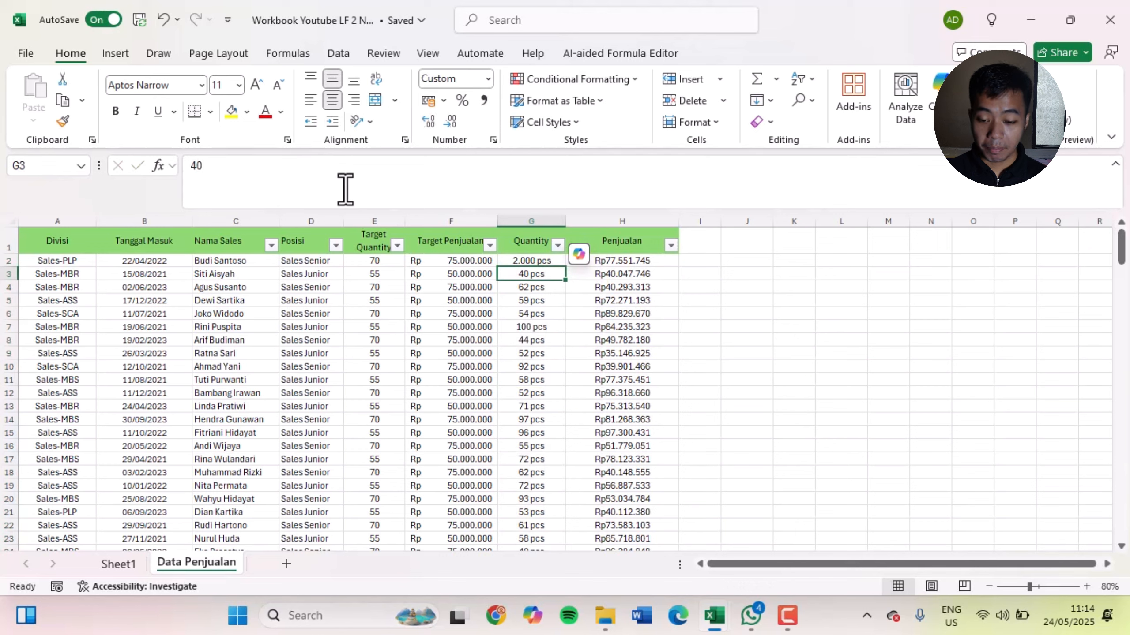
Enter 2.000 pcs as plain text in the empty cell J2 beside the table
{"action": "key", "text": "Right"}
{"action": "key", "text": "Right"}
{"action": "key", "text": "Up"}
{"action": "key", "text": "Right"}
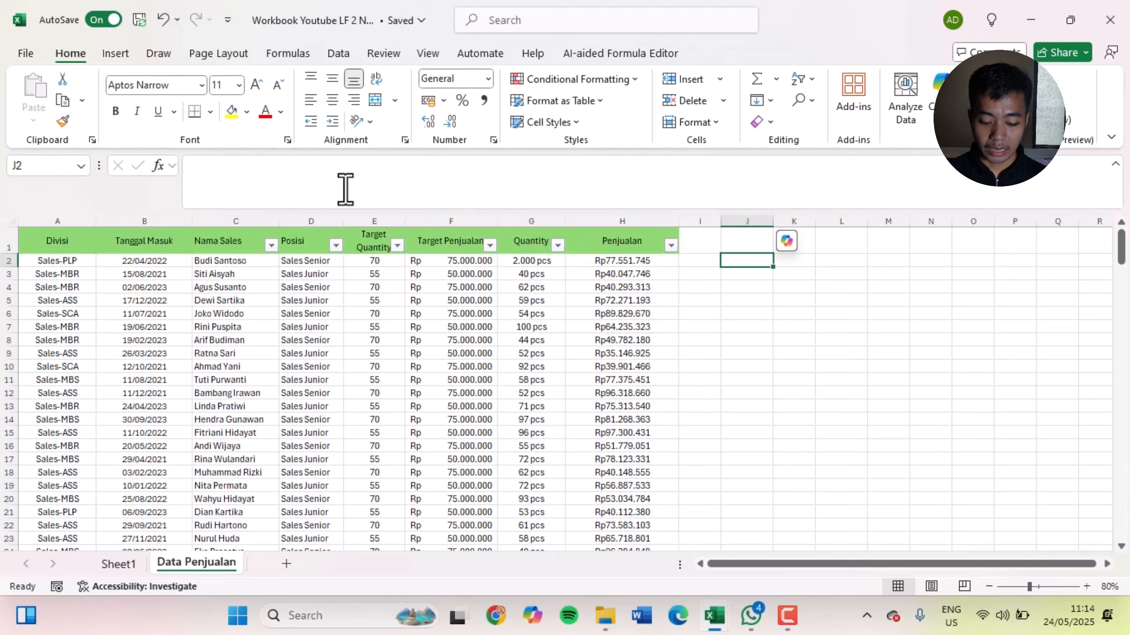
{"action": "type", "text": "200"}
{"action": "key", "text": "BackSpace"}
{"action": "key", "text": "BackSpace"}
{"action": "key", "text": "BackSpace"}
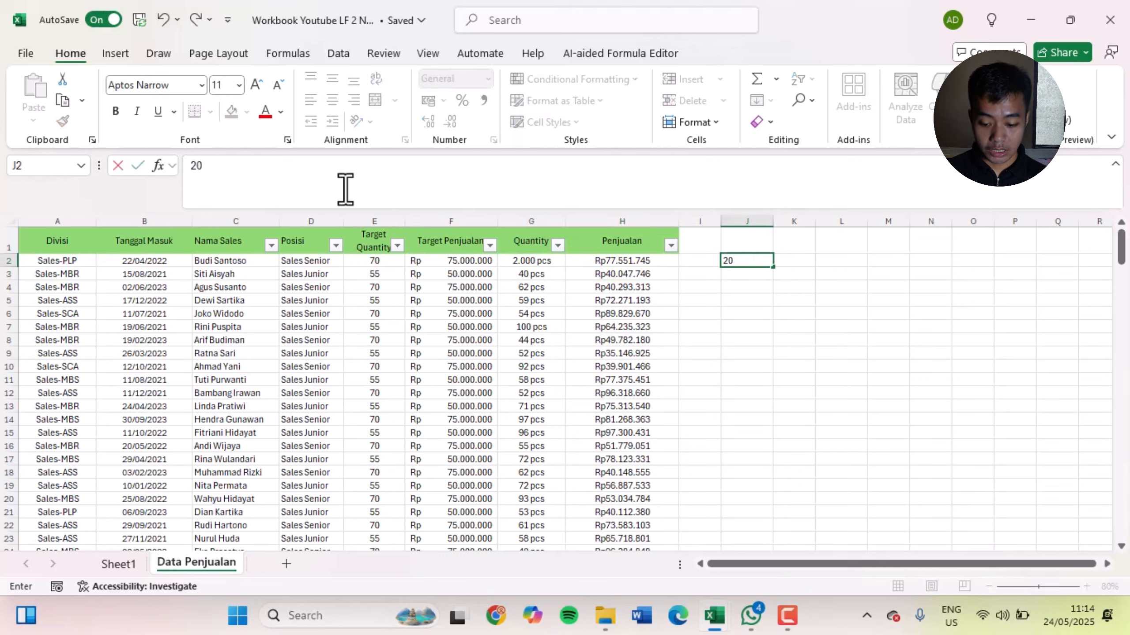
{"action": "type", "text": "2.000"}
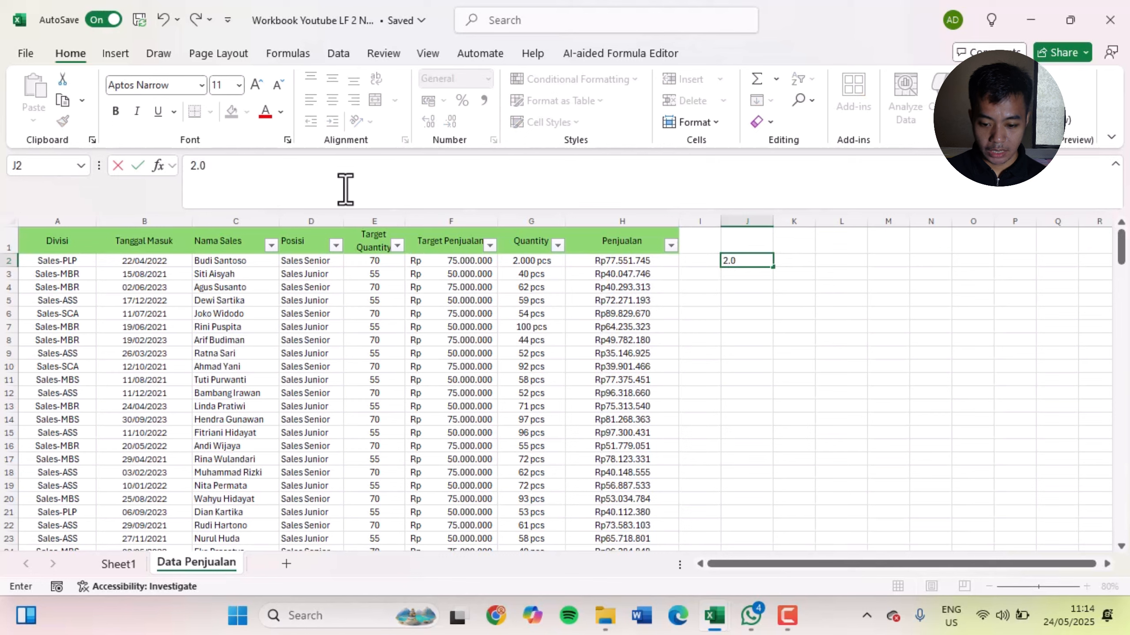
{"action": "type", "text": " pcs"}
{"action": "key", "text": "Return"}
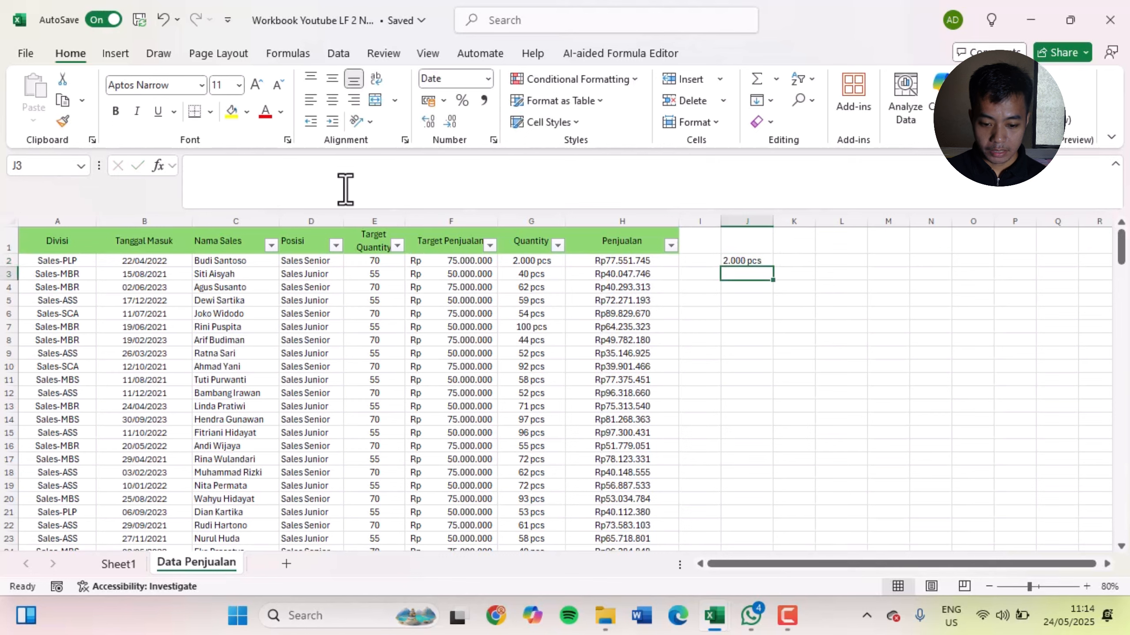
Enter 40 pcs as plain text in cell J3
{"action": "type", "text": "4-."}
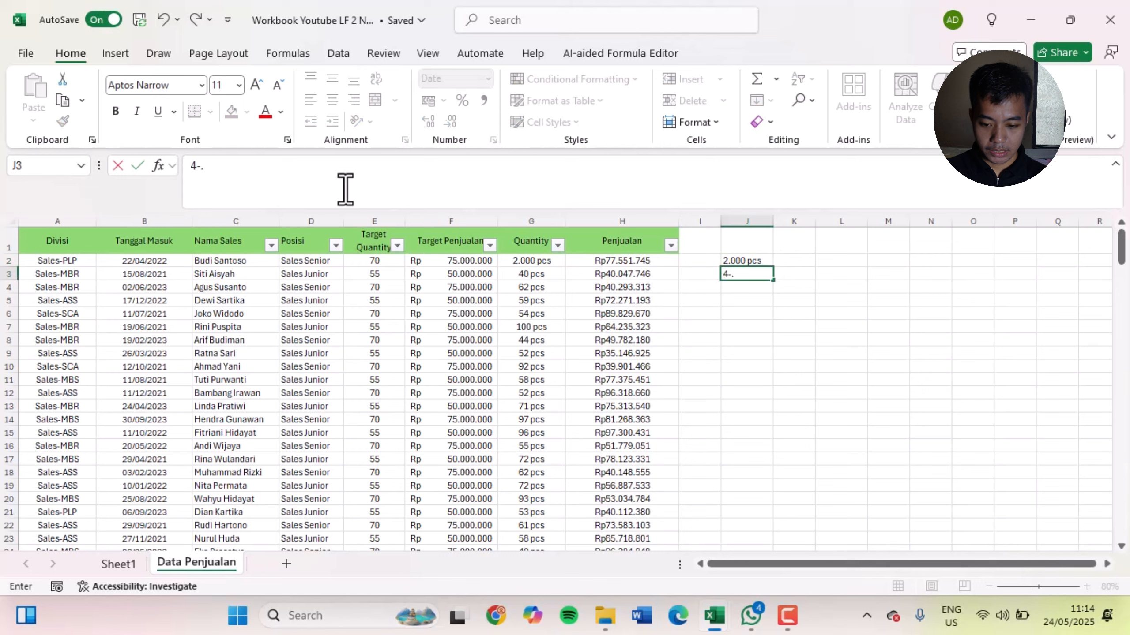
{"action": "key", "text": "BackSpace"}
{"action": "key", "text": "BackSpace"}
{"action": "type", "text": "0 p"}
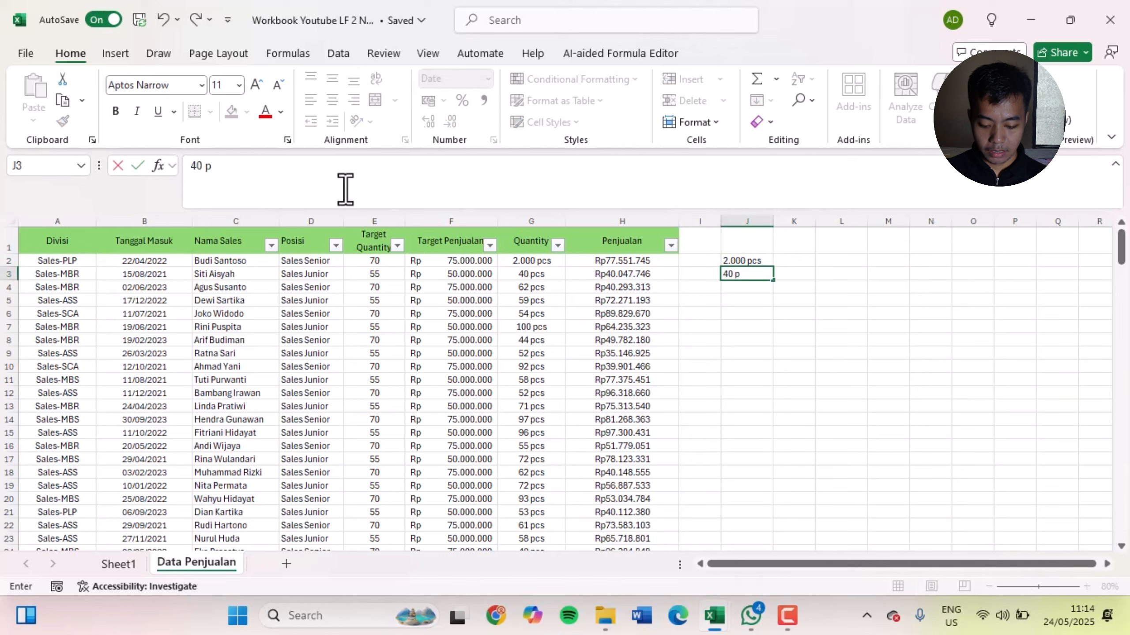
{"action": "type", "text": "pcs"}
{"action": "key", "text": "Return"}
{"action": "key", "text": "Up"}
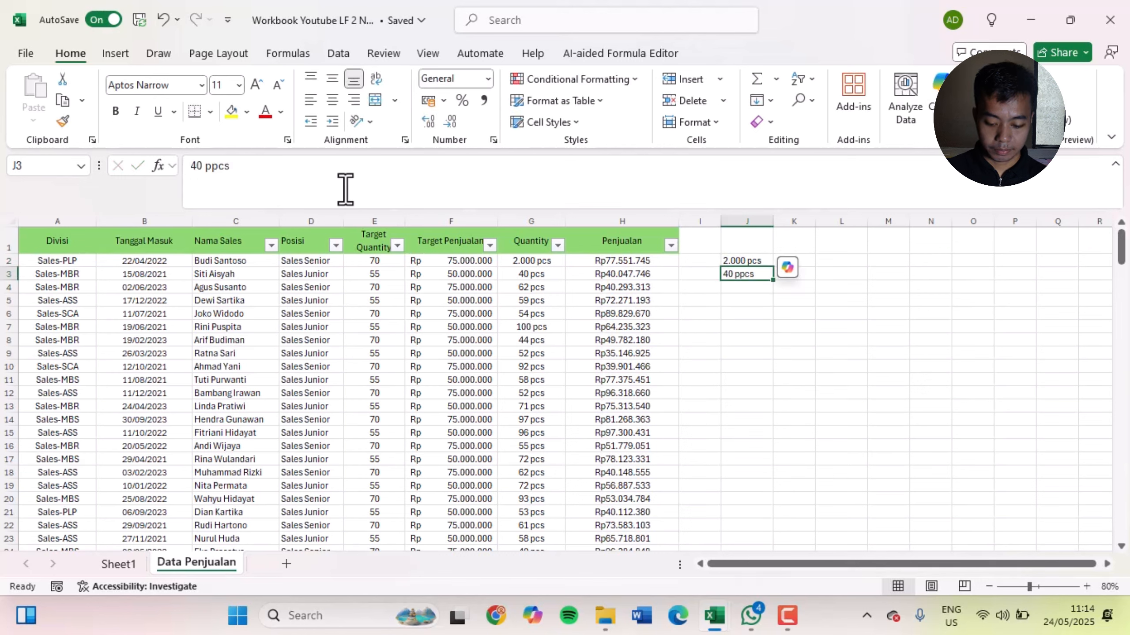
{"action": "type", "text": "pcs"}
{"action": "key", "text": "Return"}
{"action": "key", "text": "Up"}
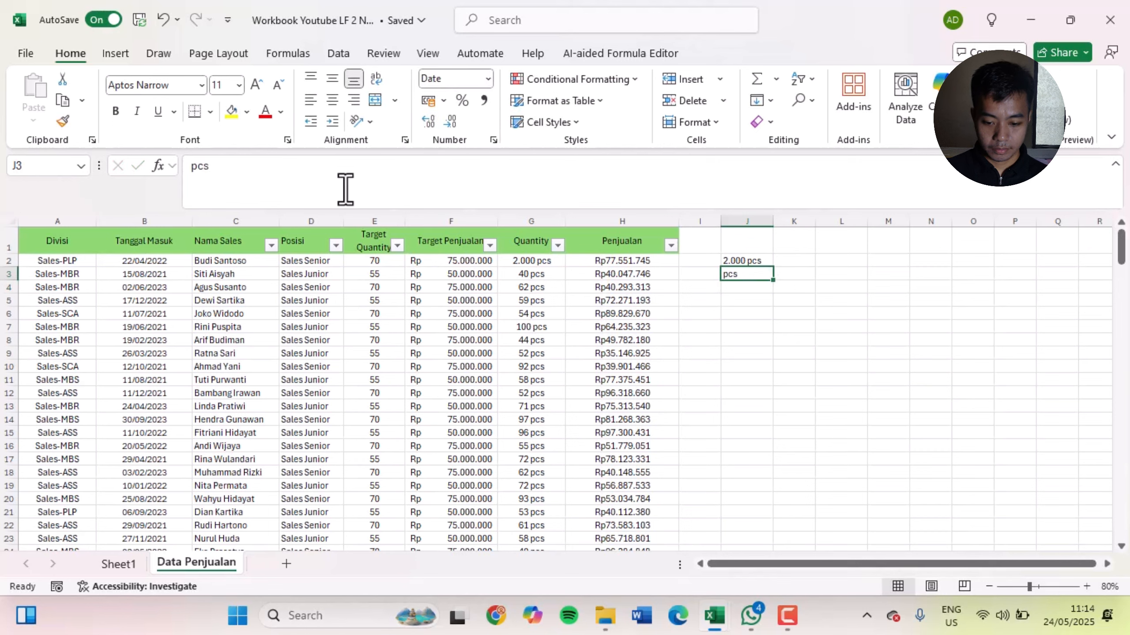
{"action": "type", "text": "40 pcs"}
{"action": "key", "text": "Return"}
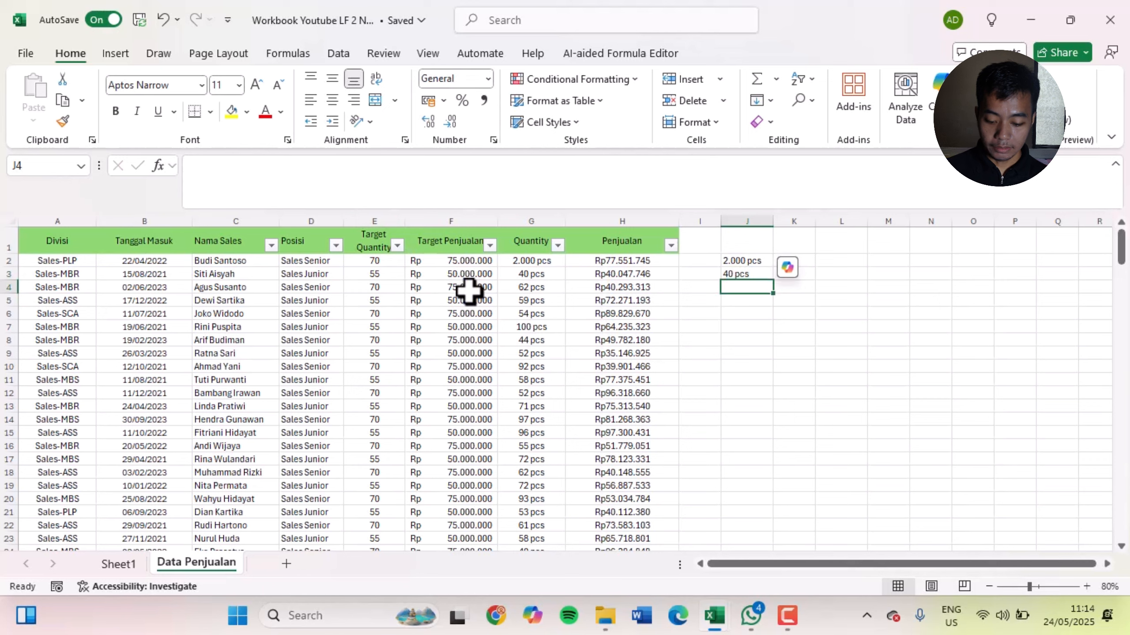
Add the two text entries in cell J4 with the formula =J2+J3 and review the cells it references
{"action": "type", "text": "="}
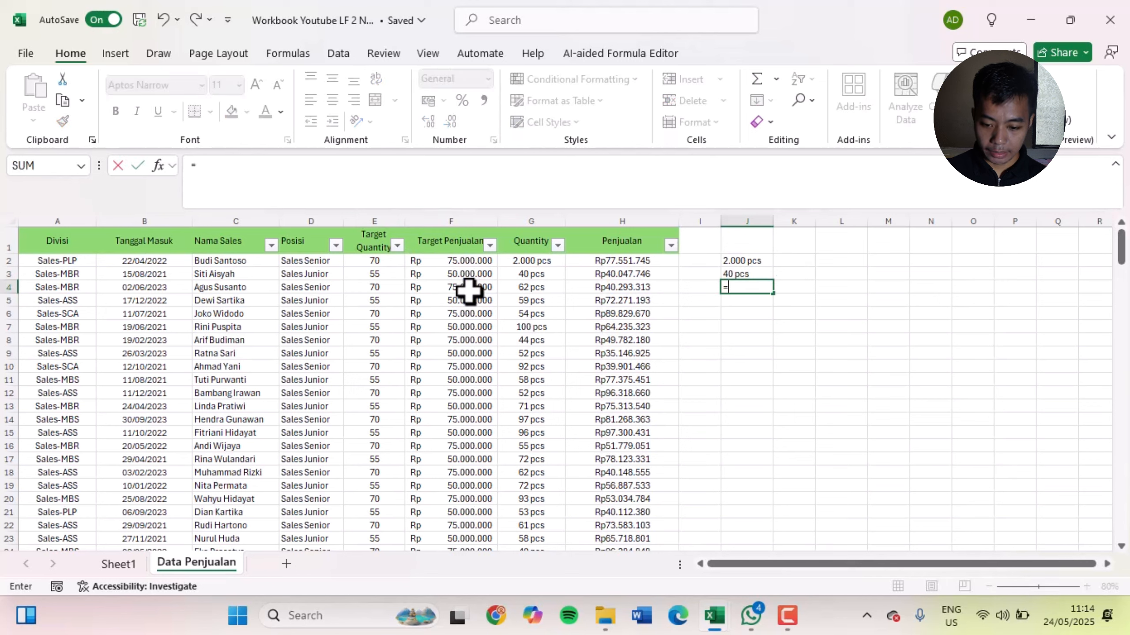
{"action": "left_click", "coordinate": [759, 261]}
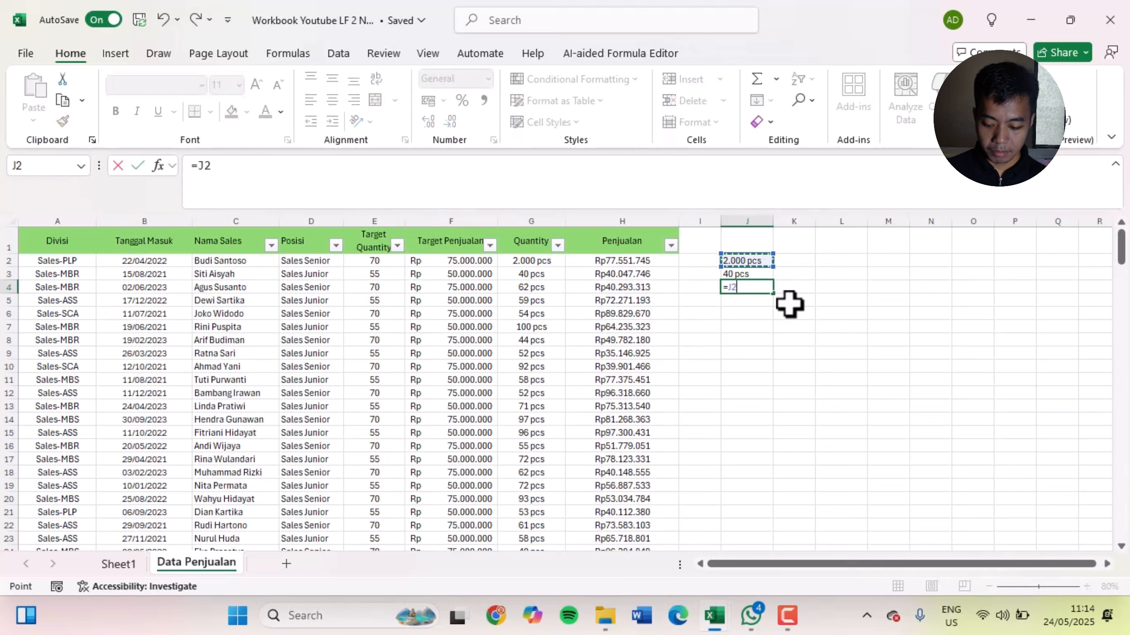
{"action": "type", "text": "+"}
{"action": "left_click", "coordinate": [749, 273]}
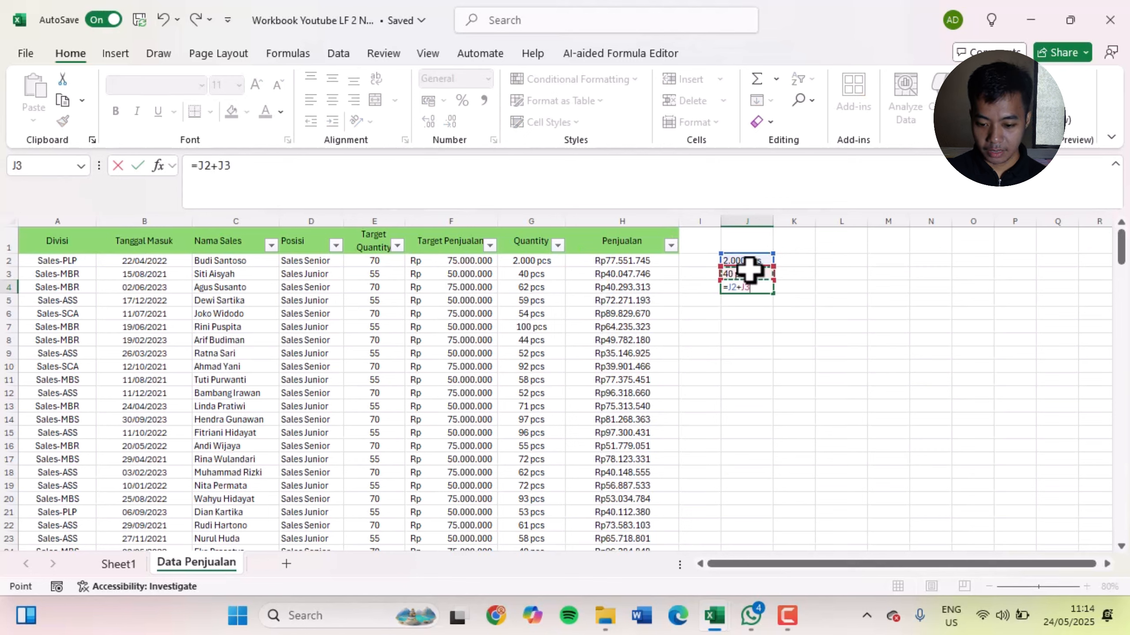
{"action": "key", "text": "Return"}
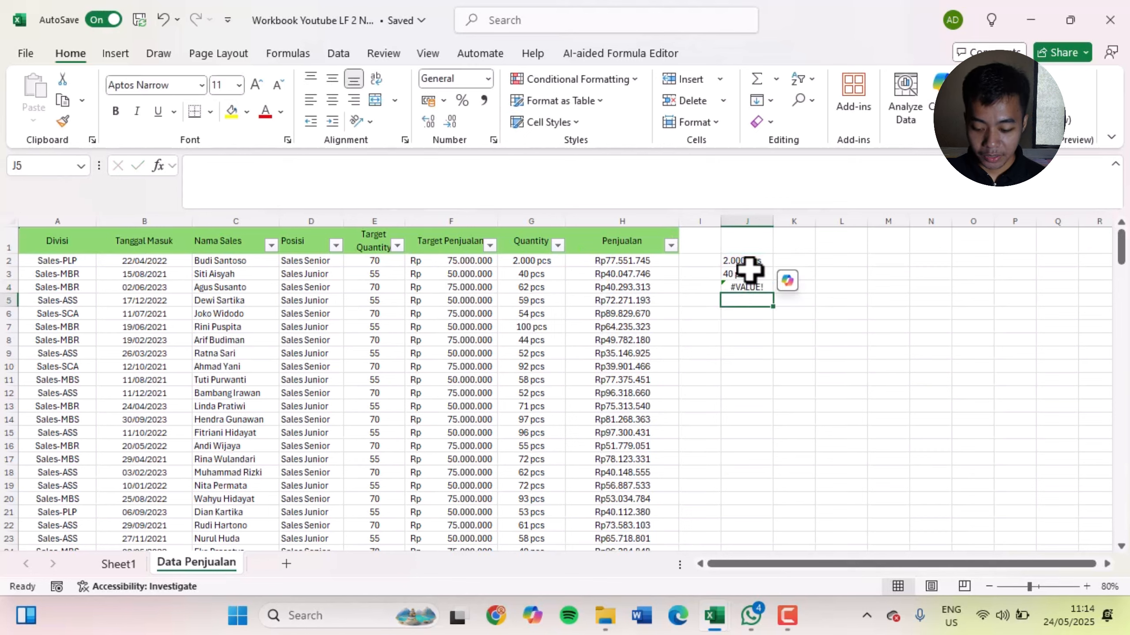
{"action": "key", "text": "Up"}
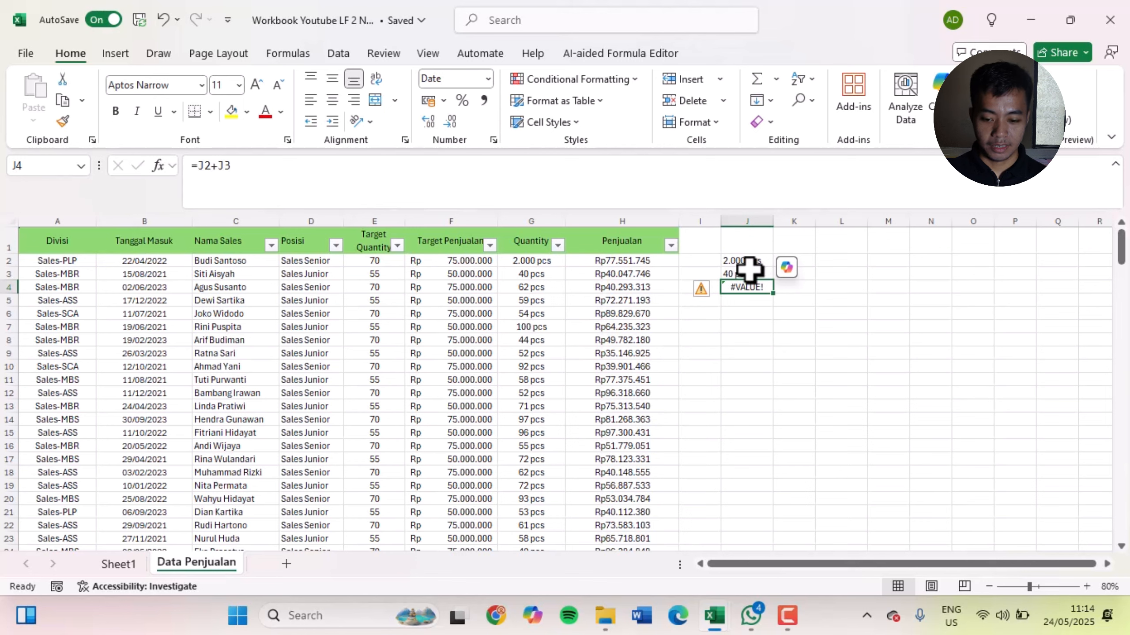
{"action": "key", "text": "Up"}
{"action": "key", "text": "Up"}
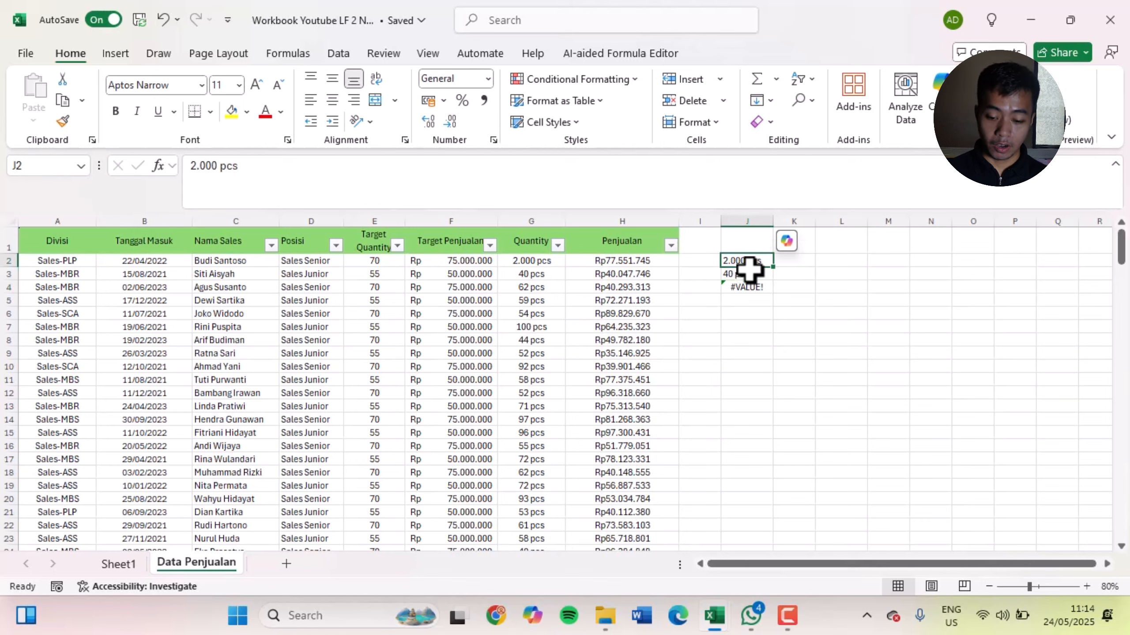
{"action": "key", "text": "Down"}
{"action": "key", "text": "Down"}
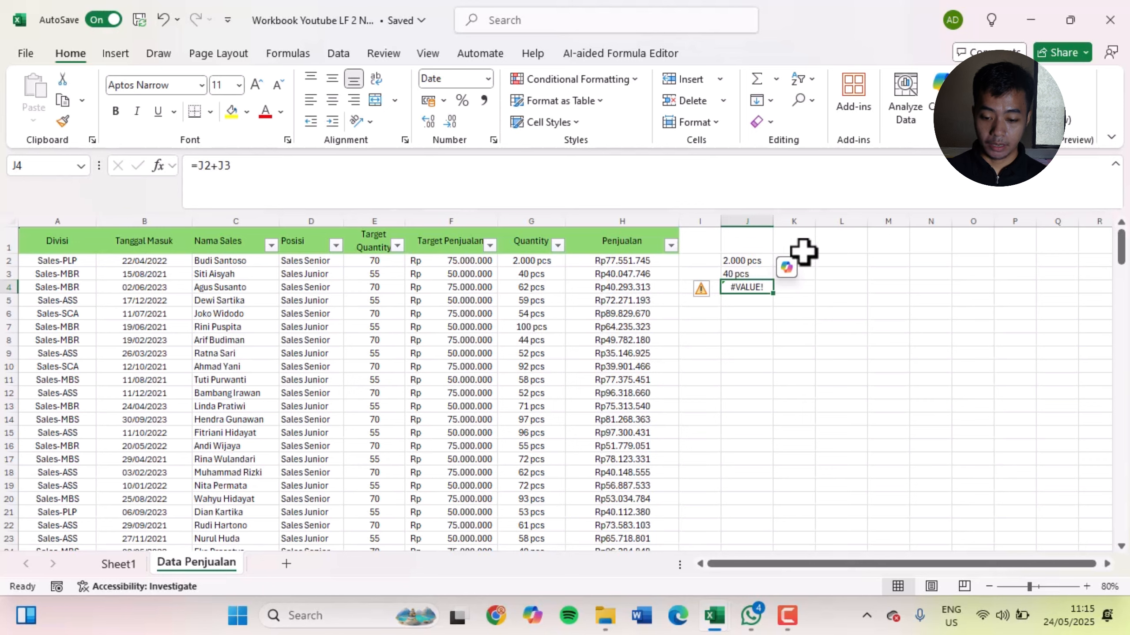
Add the first two Quantity cells in cell K4 with the formula =G2+G3
{"action": "key", "text": "Right"}
{"action": "type", "text": "="}
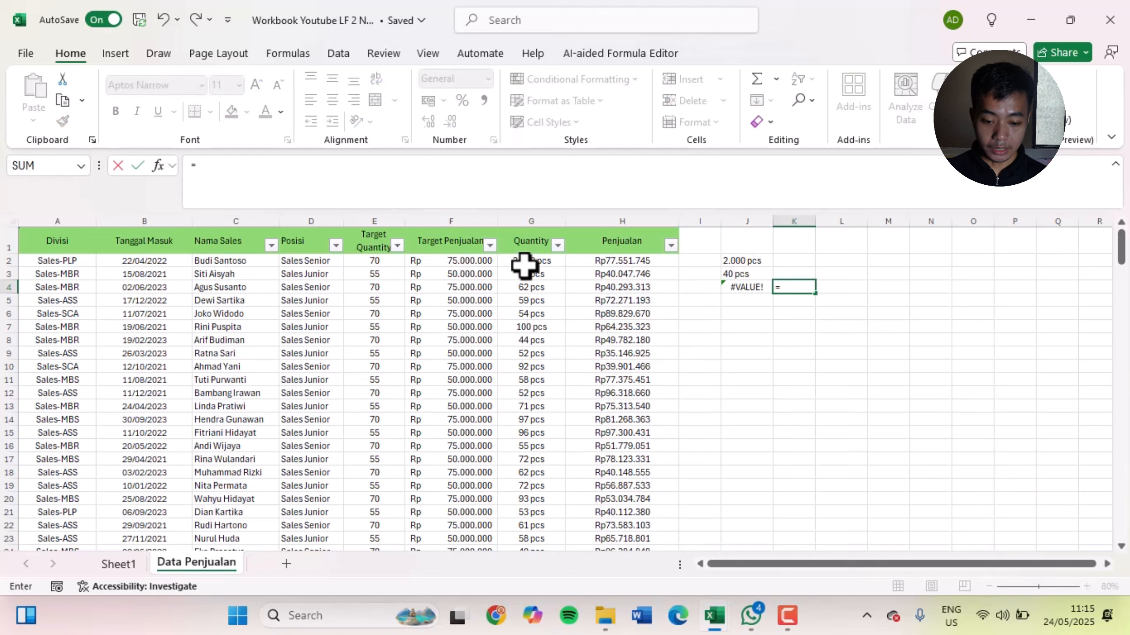
{"action": "left_click", "coordinate": [521, 260]}
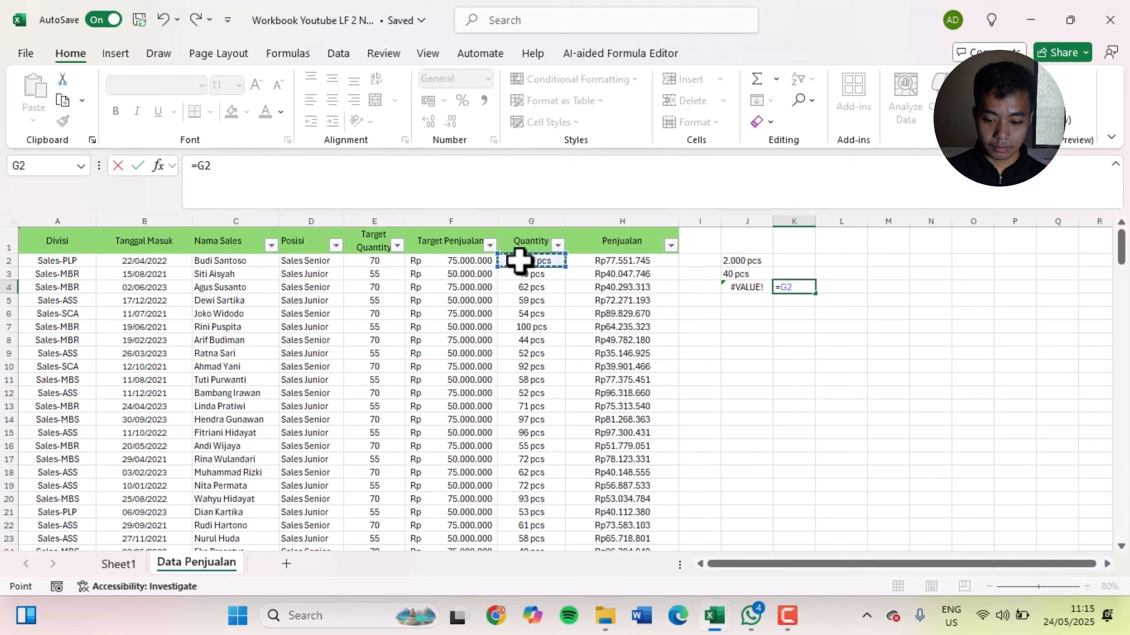
{"action": "type", "text": "+"}
{"action": "left_click", "coordinate": [531, 274]}
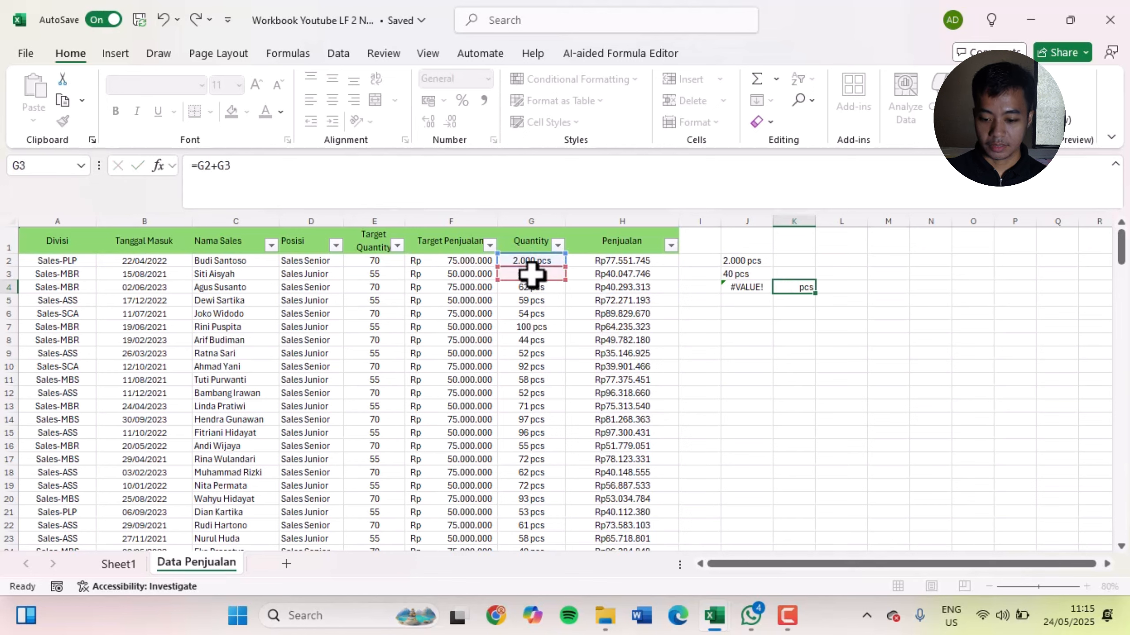
{"action": "key", "text": "Return"}
{"action": "key", "text": "Up"}
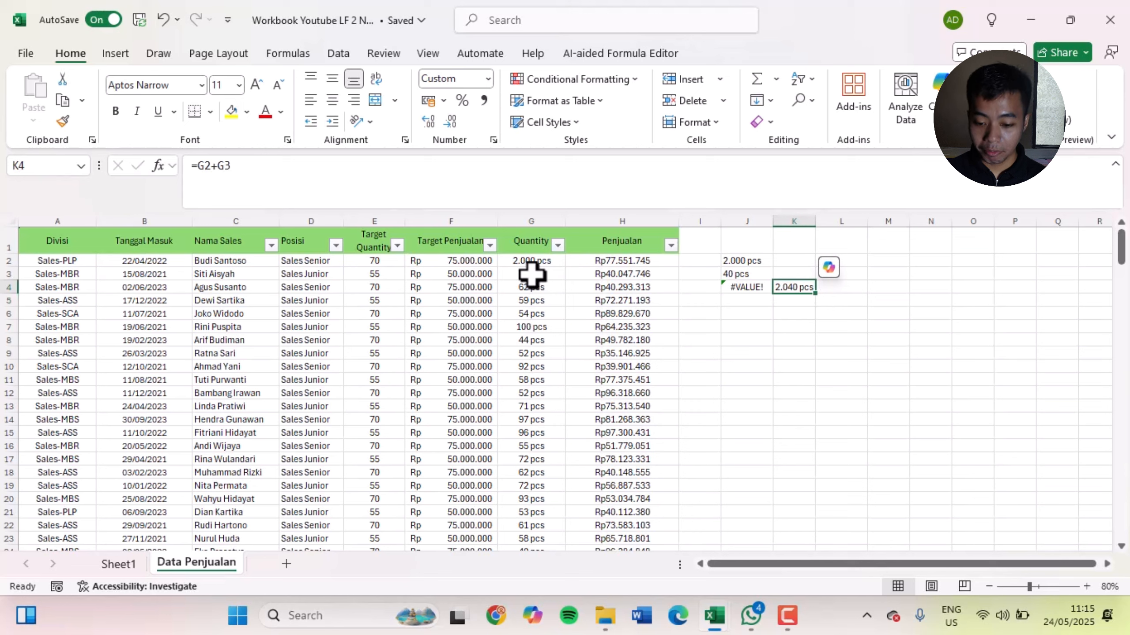
Compare the formulas in J4 and K4 and inspect the number-formatted Quantity cells from G2 down to G16
{"action": "key", "text": "Left"}
{"action": "key", "text": "Right"}
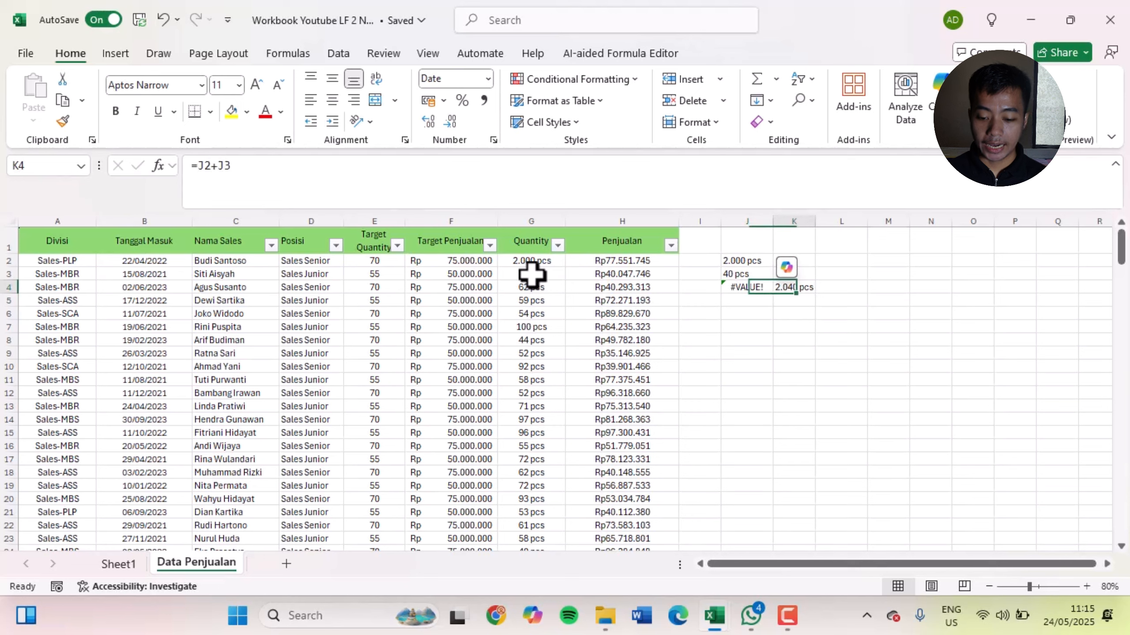
{"action": "mouse_move", "coordinate": [533, 260]}
{"action": "left_mouse_down"}
{"action": "mouse_move", "coordinate": [535, 282]}
{"action": "mouse_move", "coordinate": [532, 273]}
{"action": "left_mouse_up"}
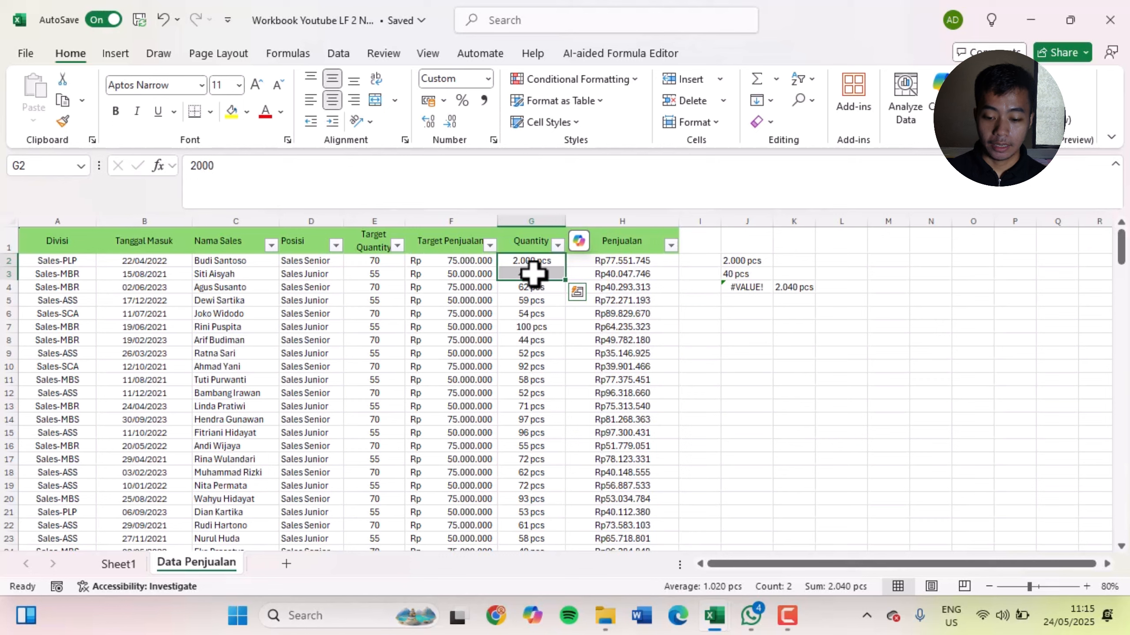
{"action": "left_click", "coordinate": [738, 287]}
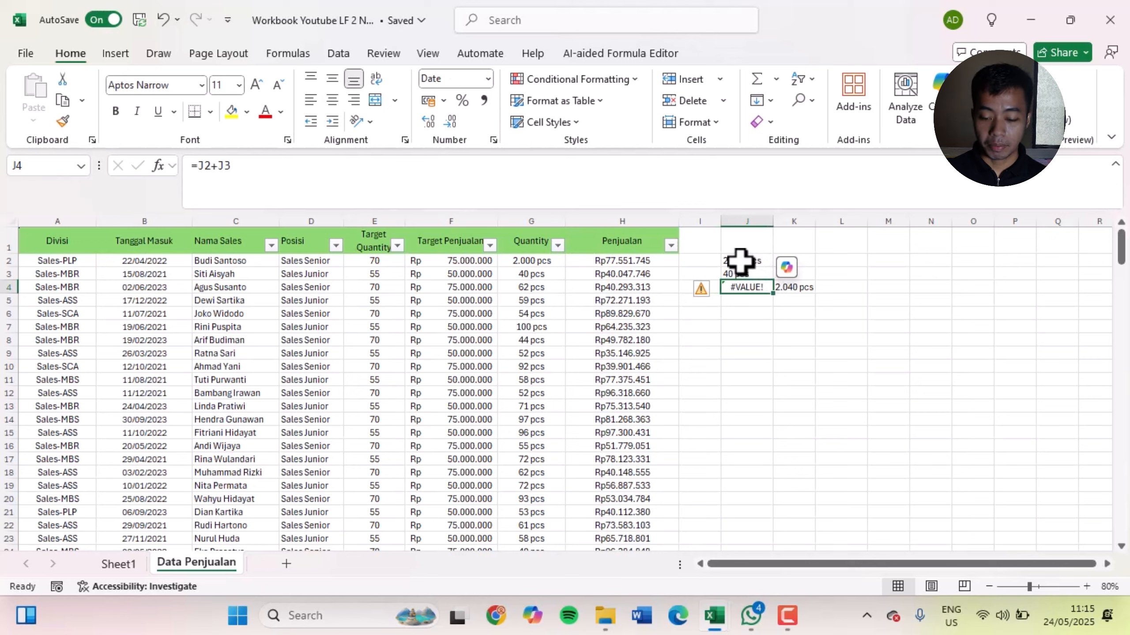
{"action": "left_click", "coordinate": [801, 288]}
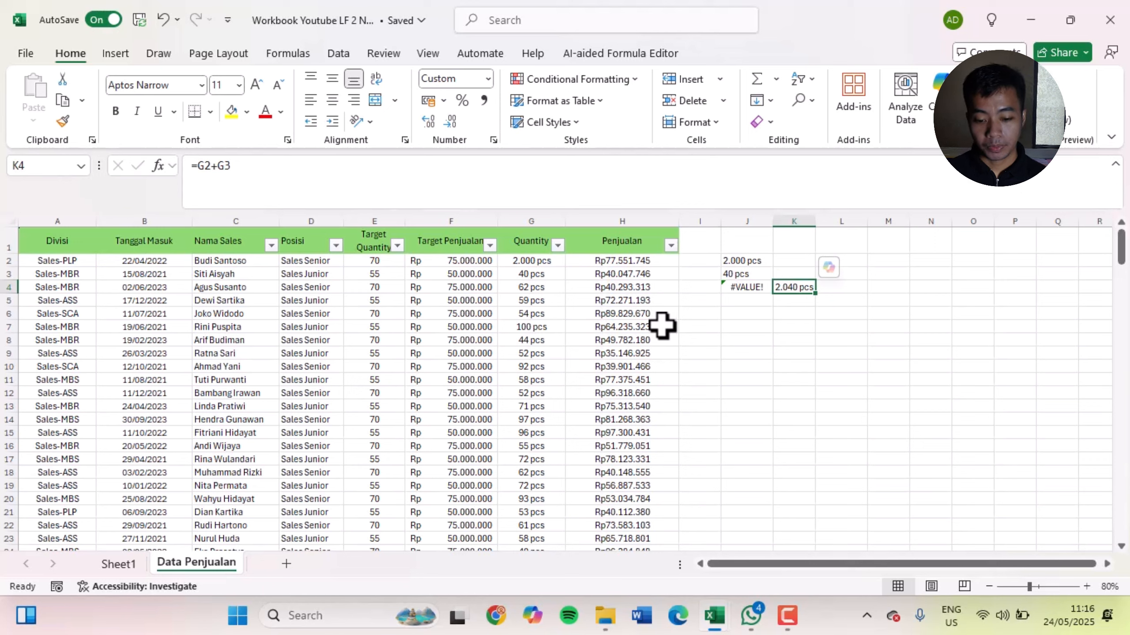
{"action": "left_click_drag", "start_coordinate": [528, 260], "coordinate": [529, 449]}
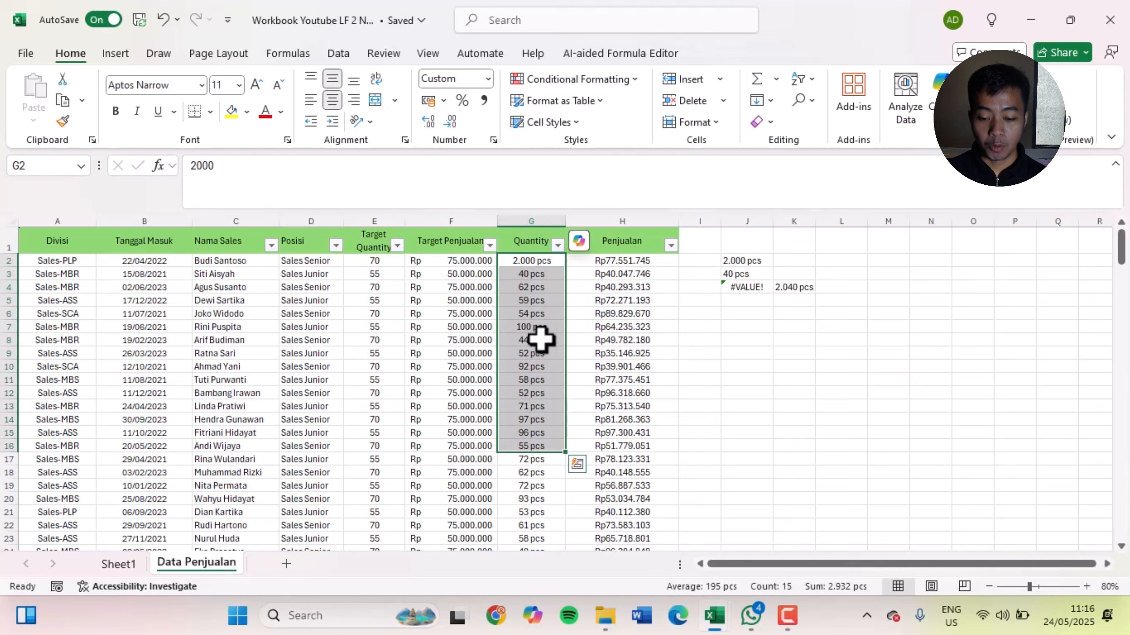
Clear the test entries and formulas beside the table in the range I2:L7
{"action": "left_click_drag", "start_coordinate": [711, 261], "coordinate": [826, 331]}
{"action": "key", "text": "Delete"}
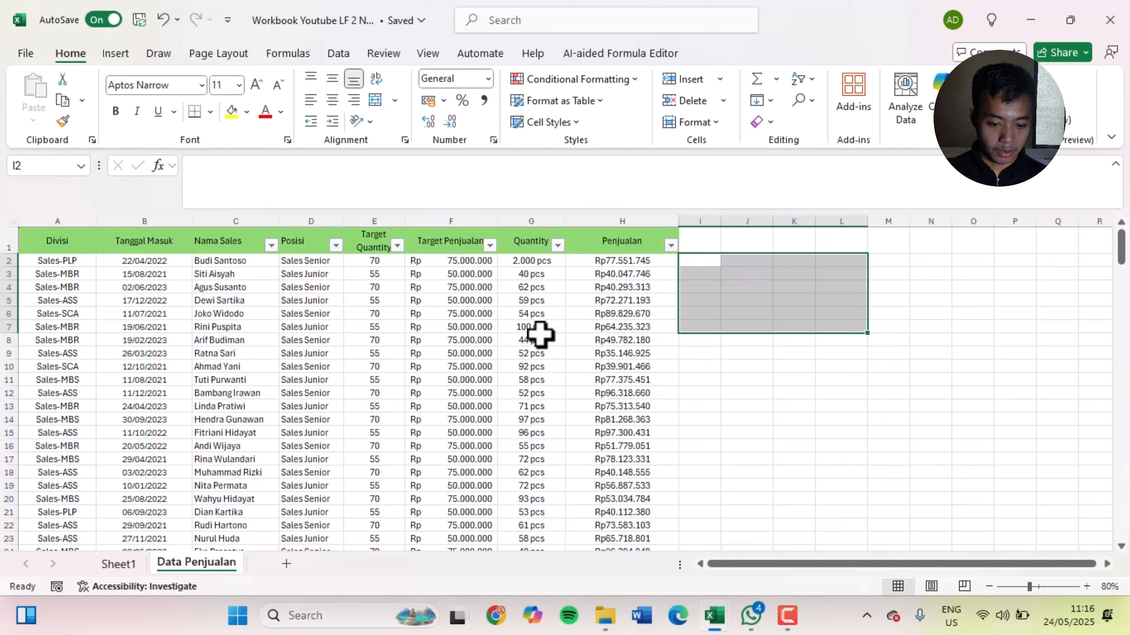
{"action": "left_click", "coordinate": [374, 326]}
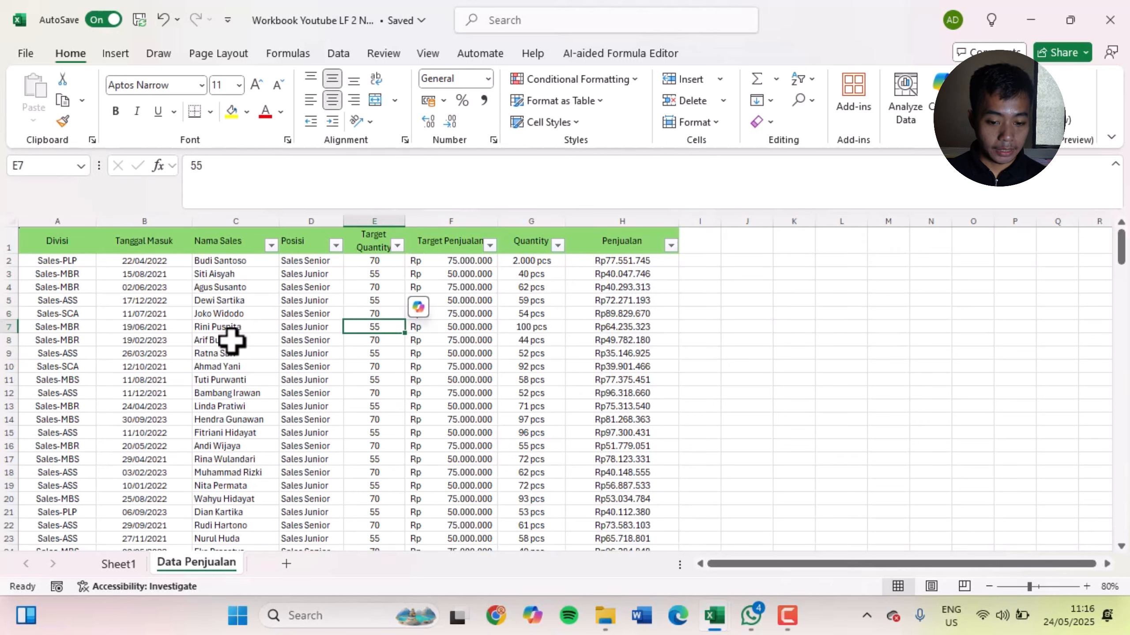
In the Format Cells alignment settings for header row A1:H1, try Left (Indent), Center and Right (Indent) as horizontal alignment
{"action": "left_click_drag", "start_coordinate": [49, 240], "coordinate": [643, 247]}
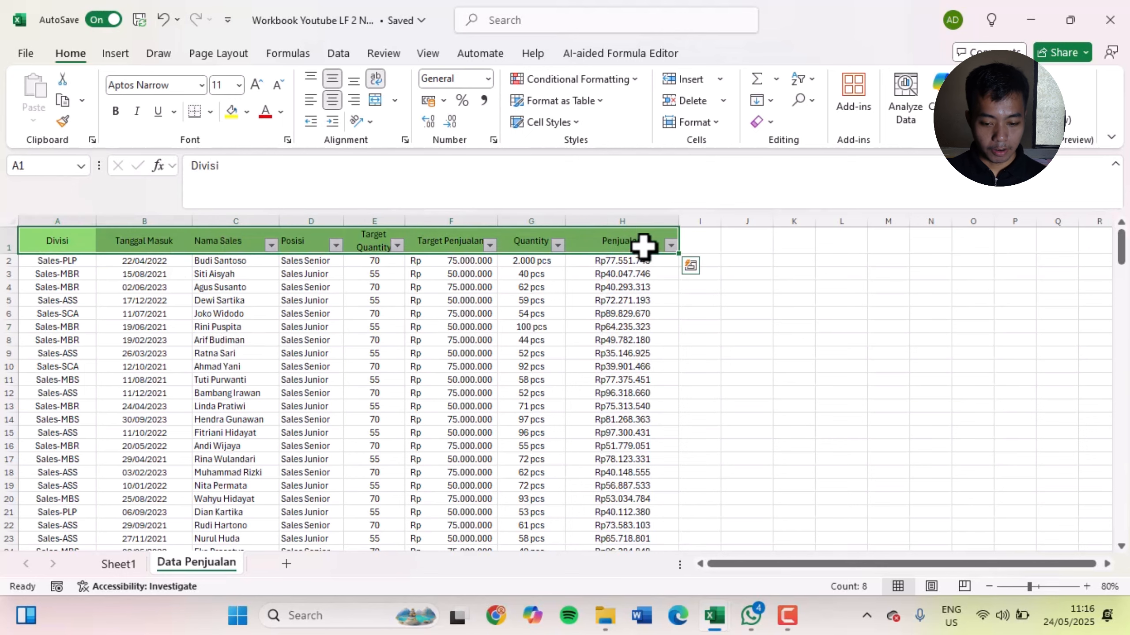
{"action": "key", "text": "ctrl+1"}
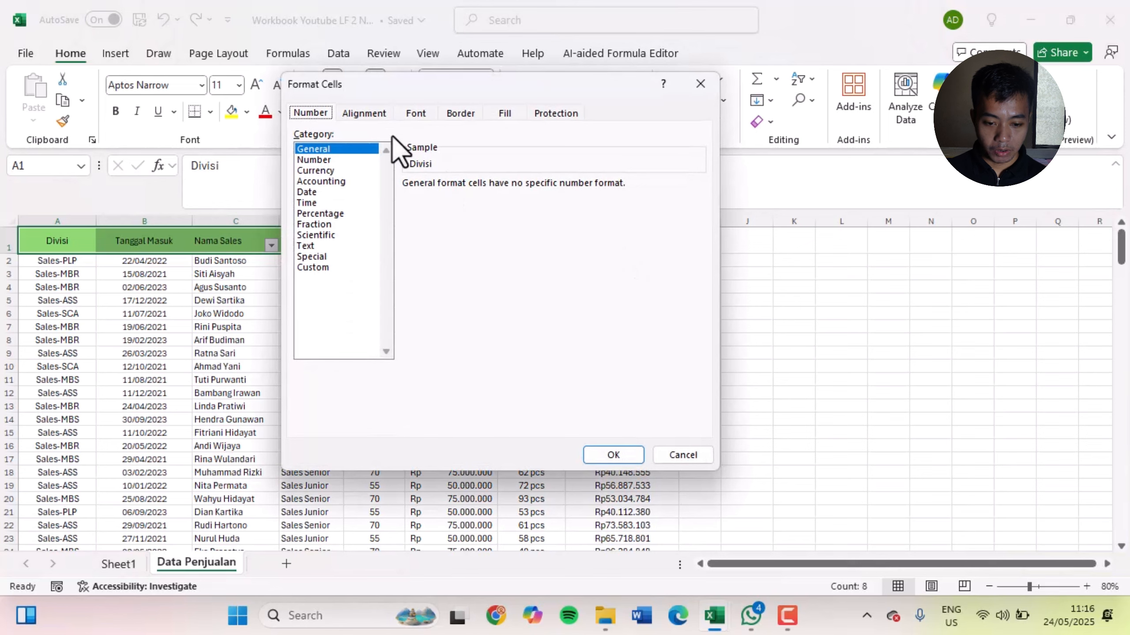
{"action": "left_click", "coordinate": [358, 112]}
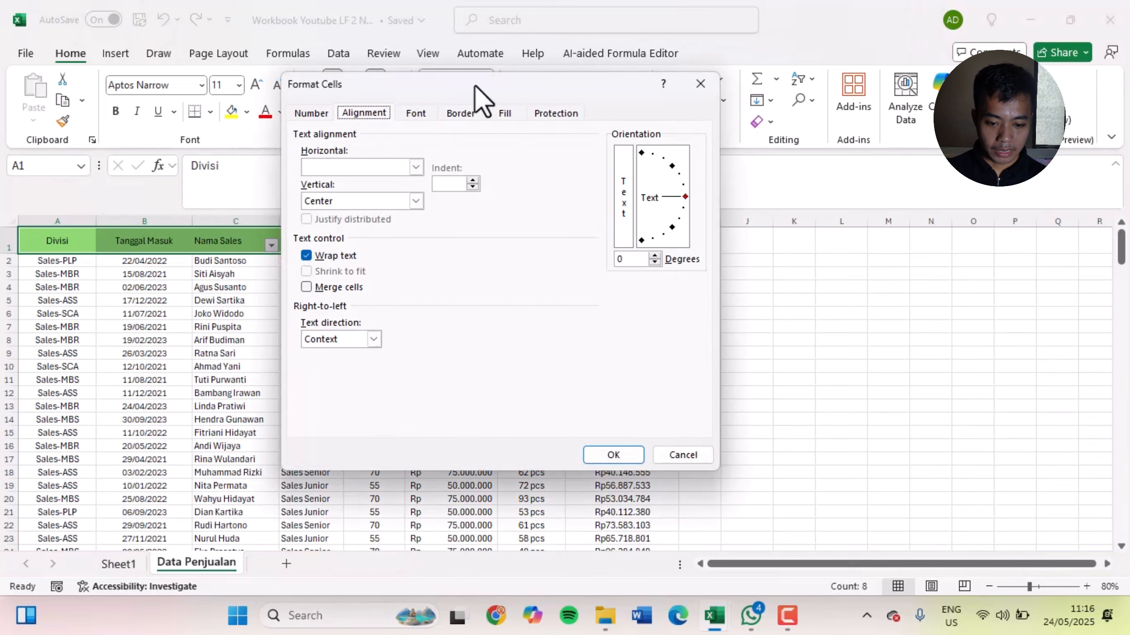
{"action": "left_click_drag", "start_coordinate": [477, 86], "coordinate": [701, 128]}
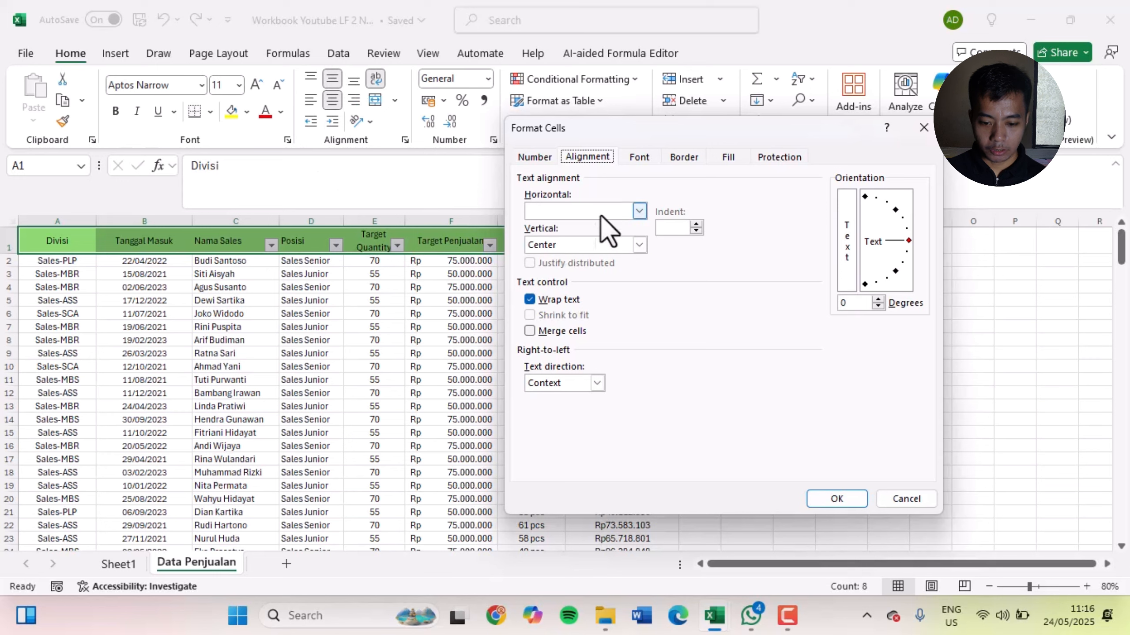
{"action": "left_click", "coordinate": [618, 214]}
{"action": "left_click", "coordinate": [645, 235]}
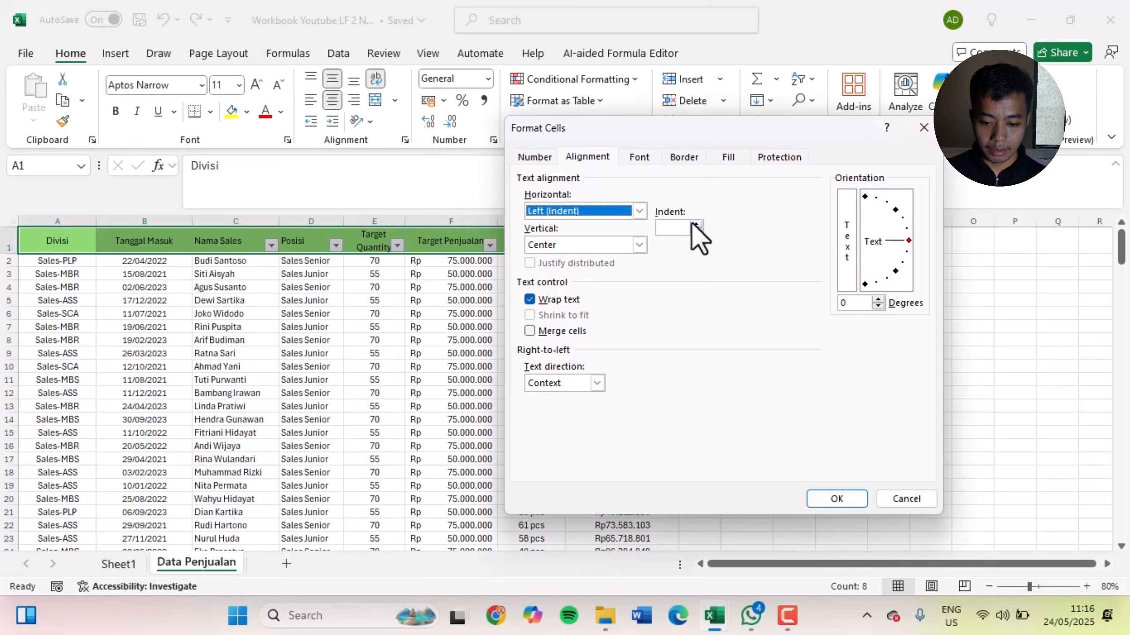
{"action": "left_click", "coordinate": [639, 212]}
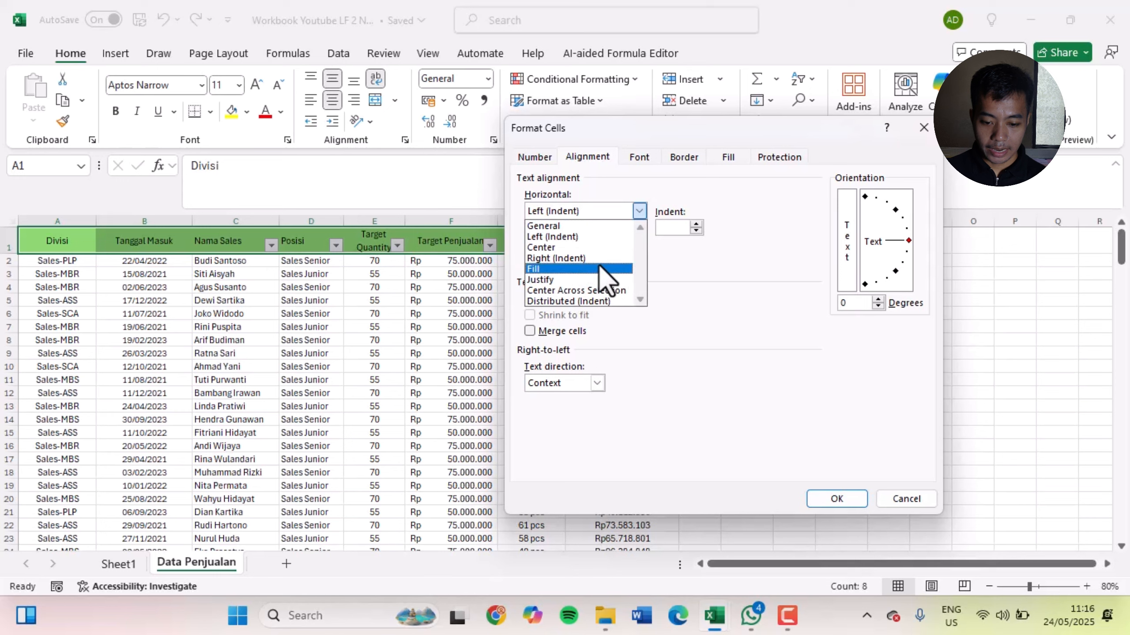
{"action": "left_click", "coordinate": [571, 248]}
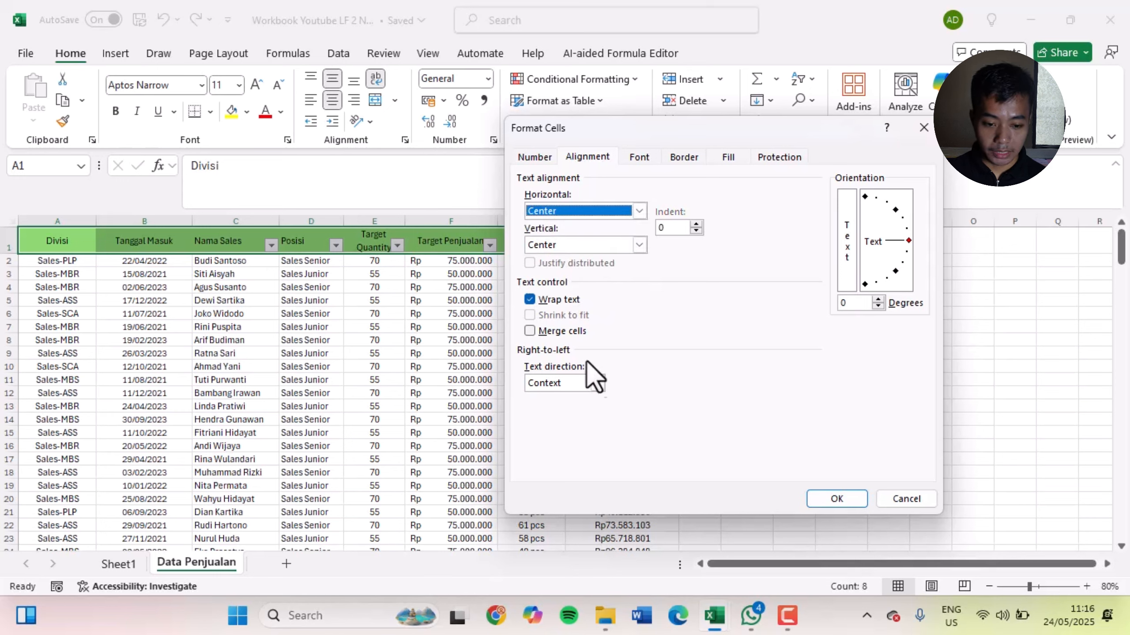
{"action": "left_click", "coordinate": [636, 211]}
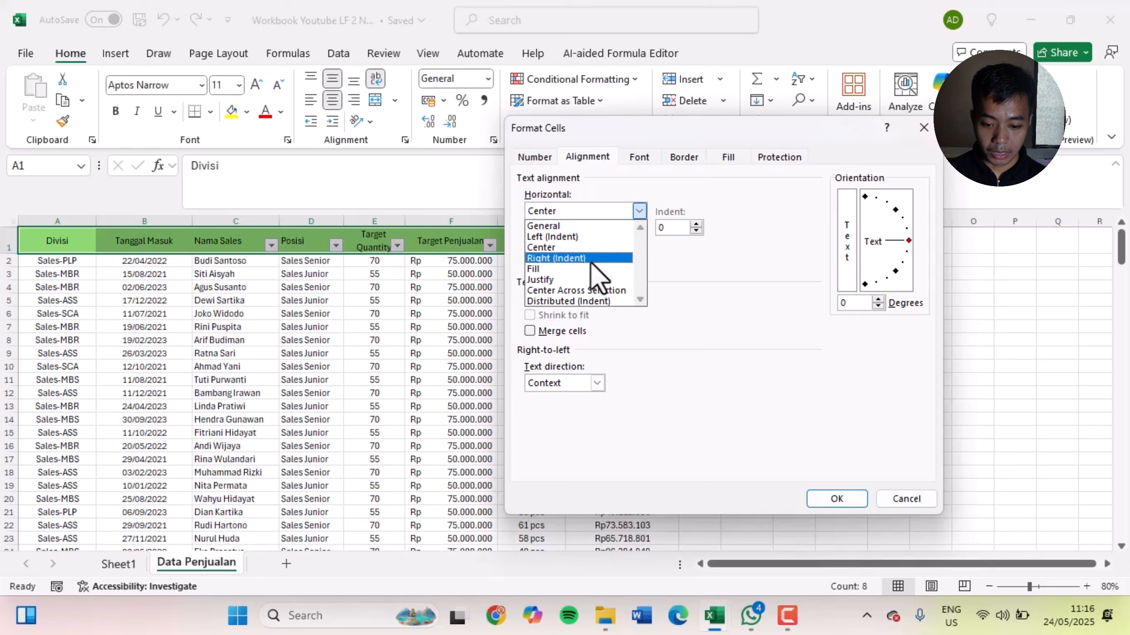
{"action": "left_click", "coordinate": [591, 258]}
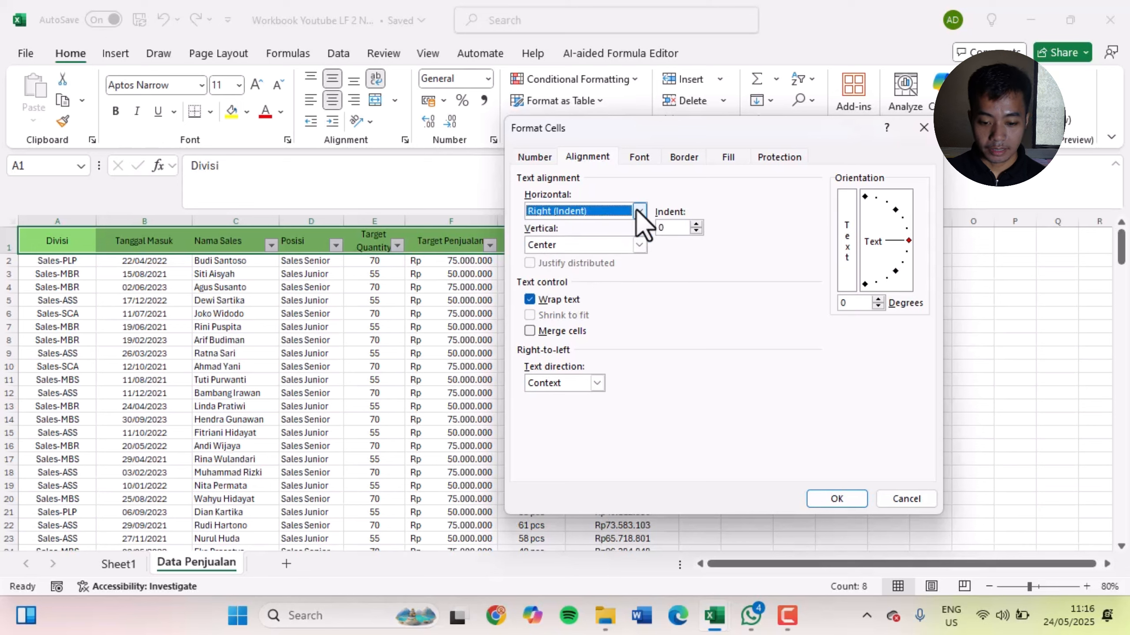
Apply Left (Indent) horizontal alignment with an indent of 1 to the header cells
{"action": "left_click", "coordinate": [639, 212]}
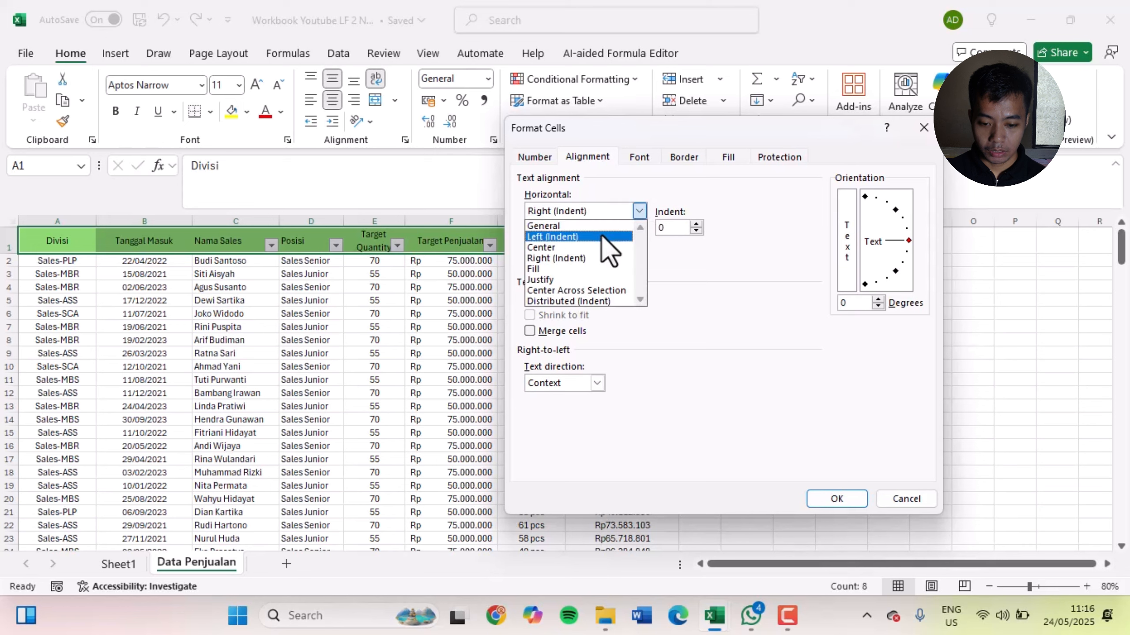
{"action": "left_click", "coordinate": [602, 237]}
{"action": "left_click", "coordinate": [695, 224]}
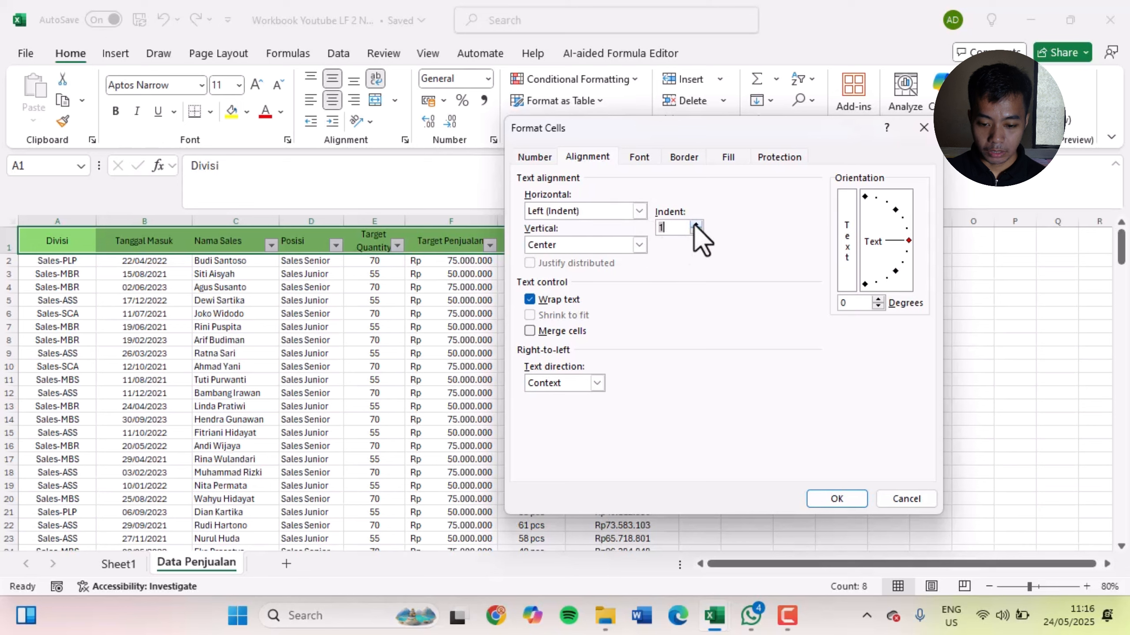
{"action": "left_click", "coordinate": [836, 498]}
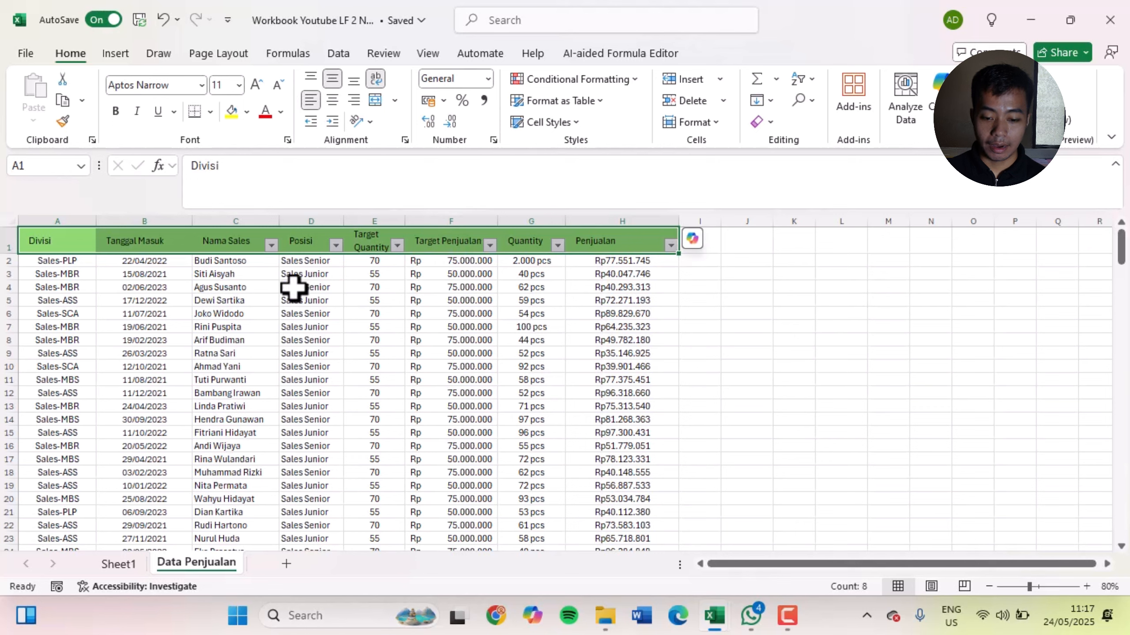
Switch the header row between center and left alignment, ending with right alignment
{"action": "left_click", "coordinate": [332, 100]}
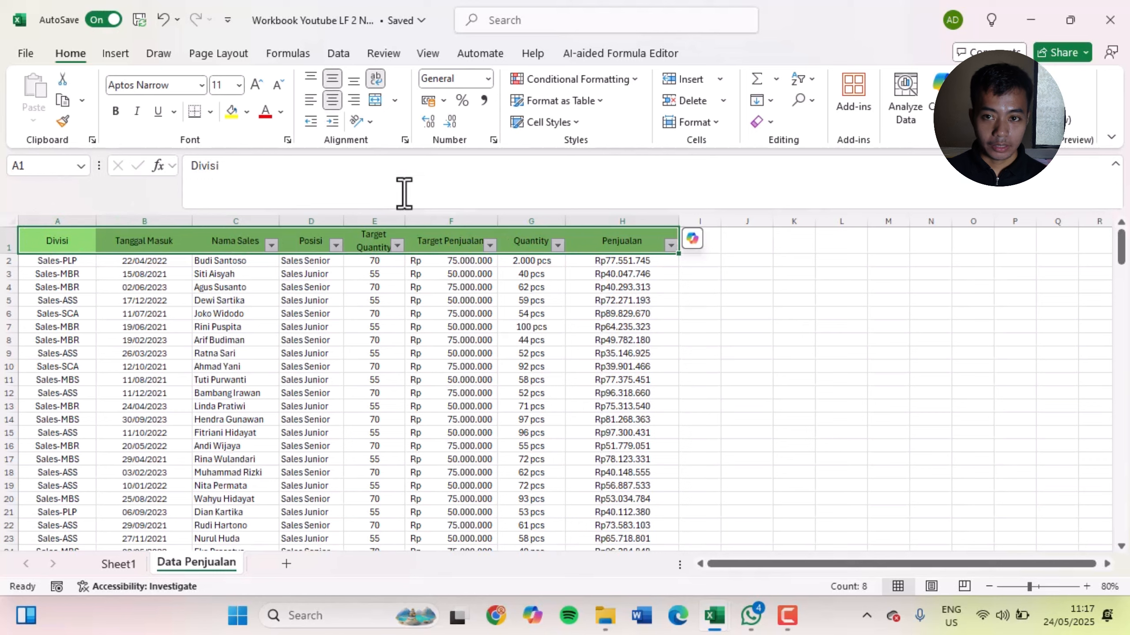
{"action": "left_click", "coordinate": [310, 100]}
{"action": "left_click", "coordinate": [332, 100]}
{"action": "left_click", "coordinate": [354, 100]}
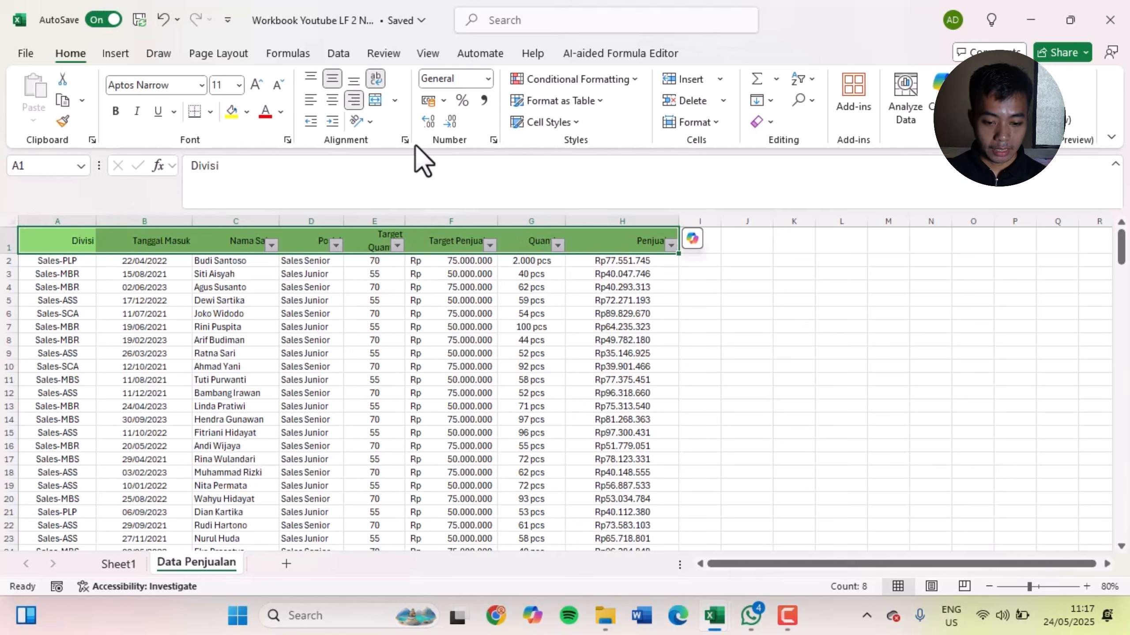
Set the vertical alignment of the header row to Top in Format Cells
{"action": "key", "text": "ctrl+1"}
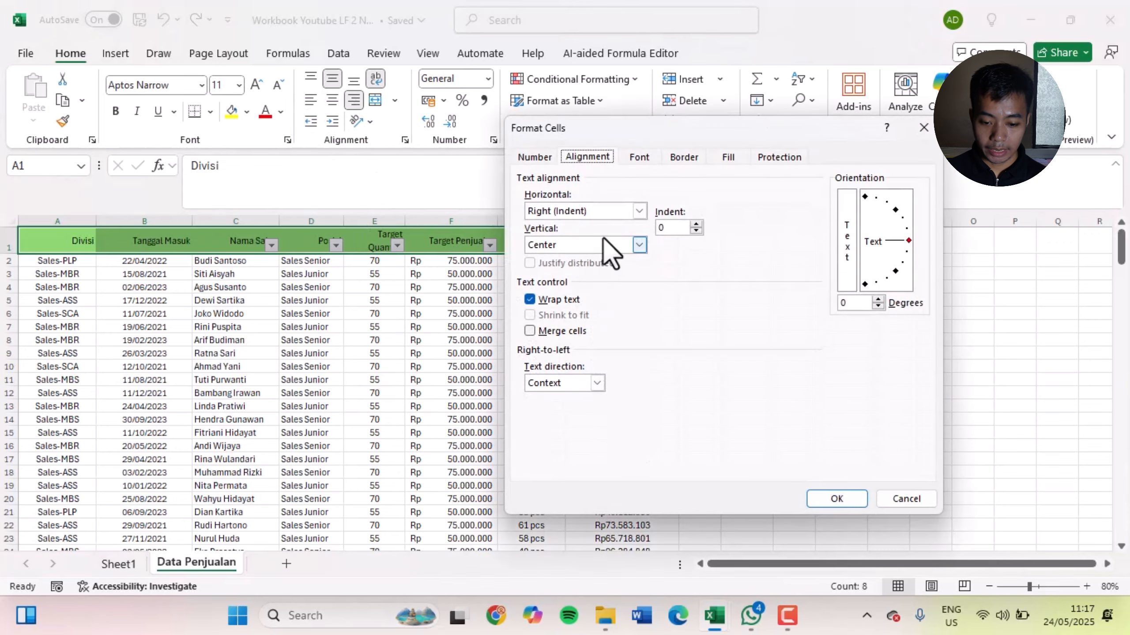
{"action": "left_click", "coordinate": [605, 240]}
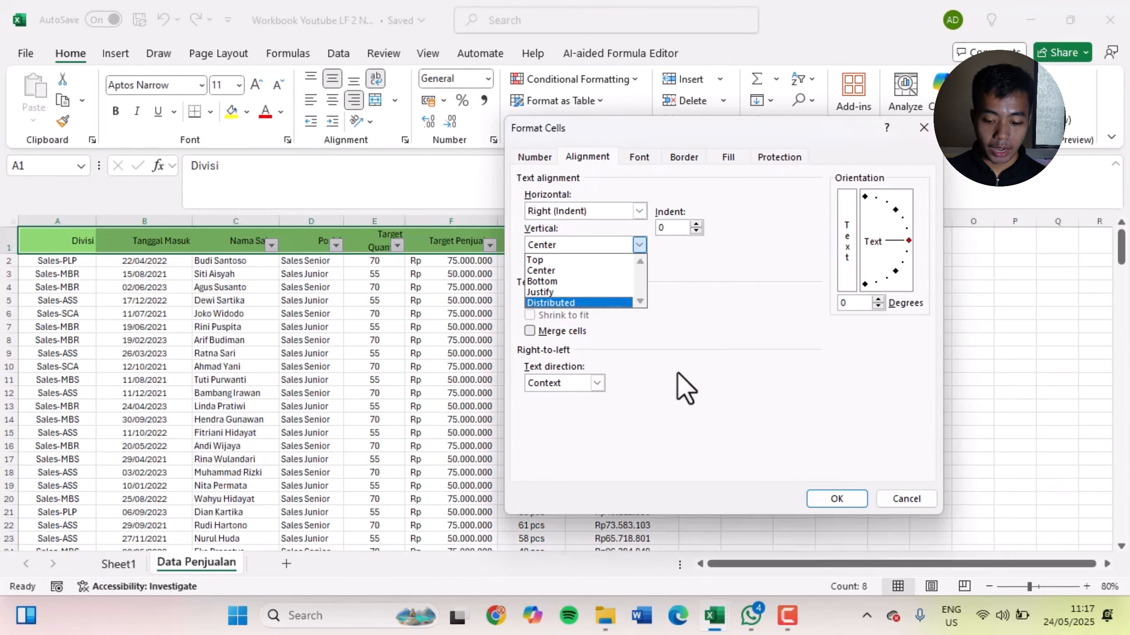
{"action": "left_click", "coordinate": [536, 260]}
{"action": "left_click", "coordinate": [842, 498]}
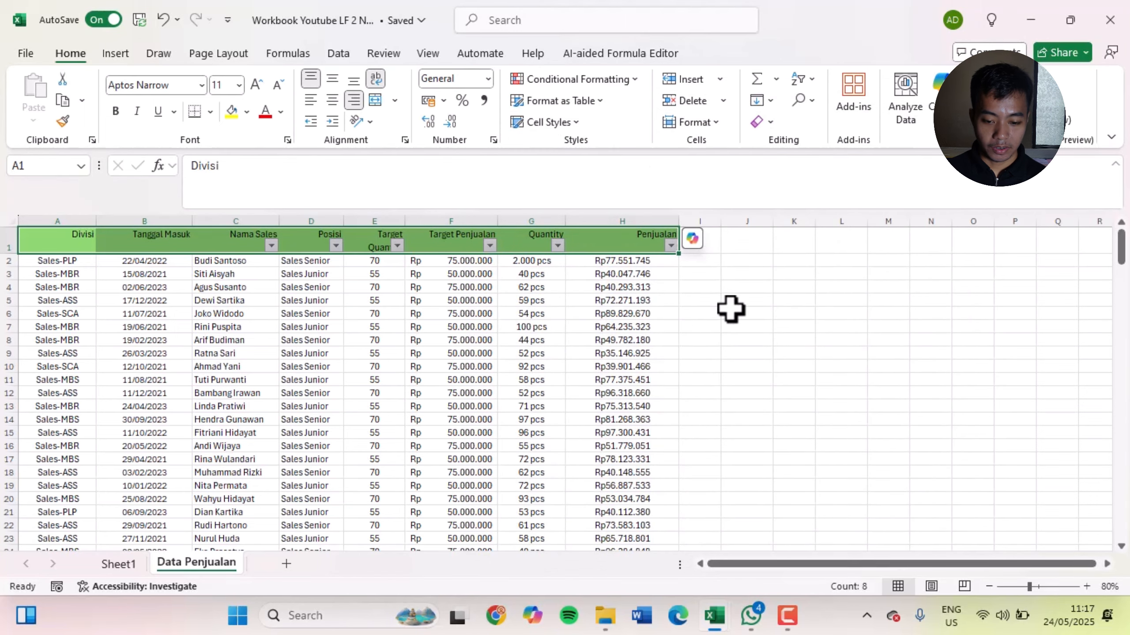
Set the vertical alignment of the header row back to Center in Format Cells
{"action": "key", "text": "ctrl+1"}
{"action": "left_click", "coordinate": [616, 246]}
{"action": "left_click", "coordinate": [605, 272]}
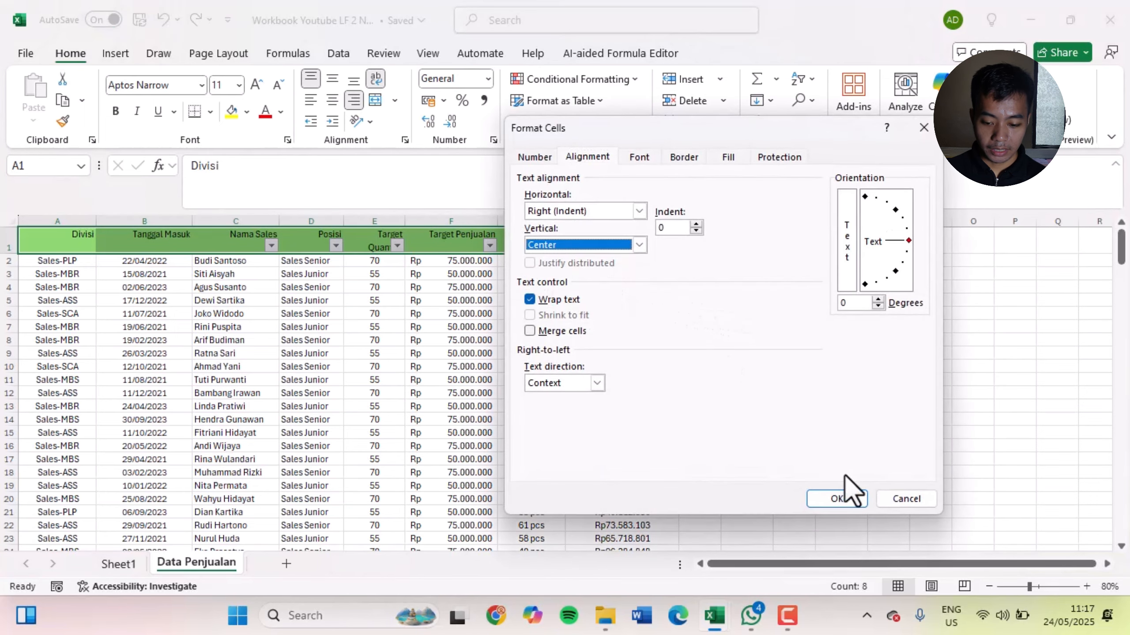
{"action": "left_click", "coordinate": [845, 497]}
Set the horizontal alignment of the header row to General in Format Cells
{"action": "key", "text": "ctrl+1"}
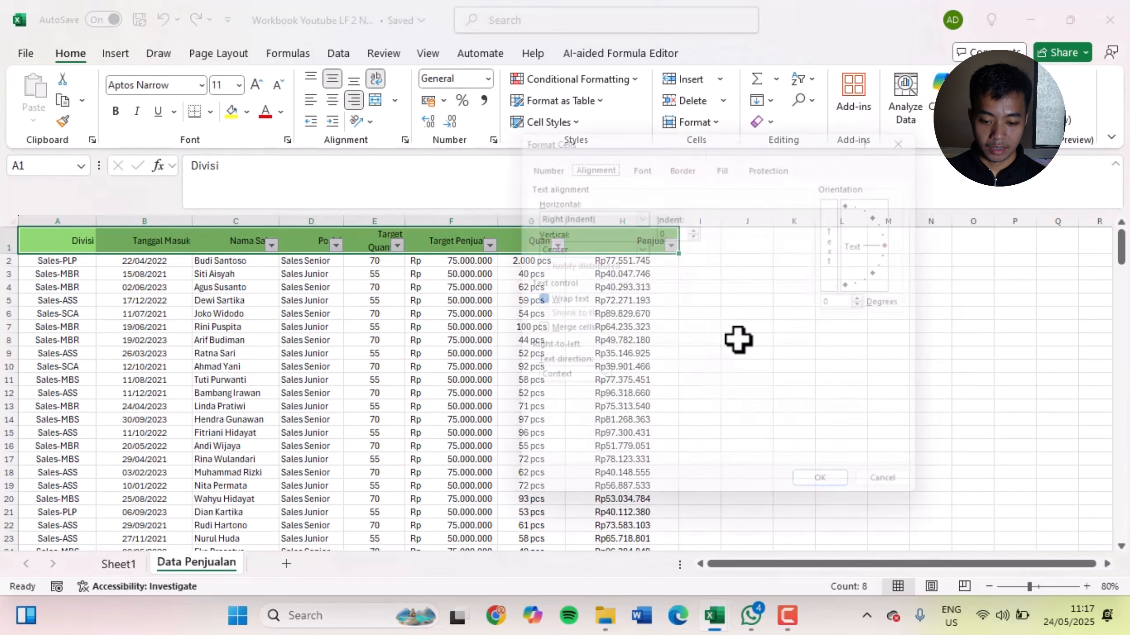
{"action": "left_click", "coordinate": [639, 211]}
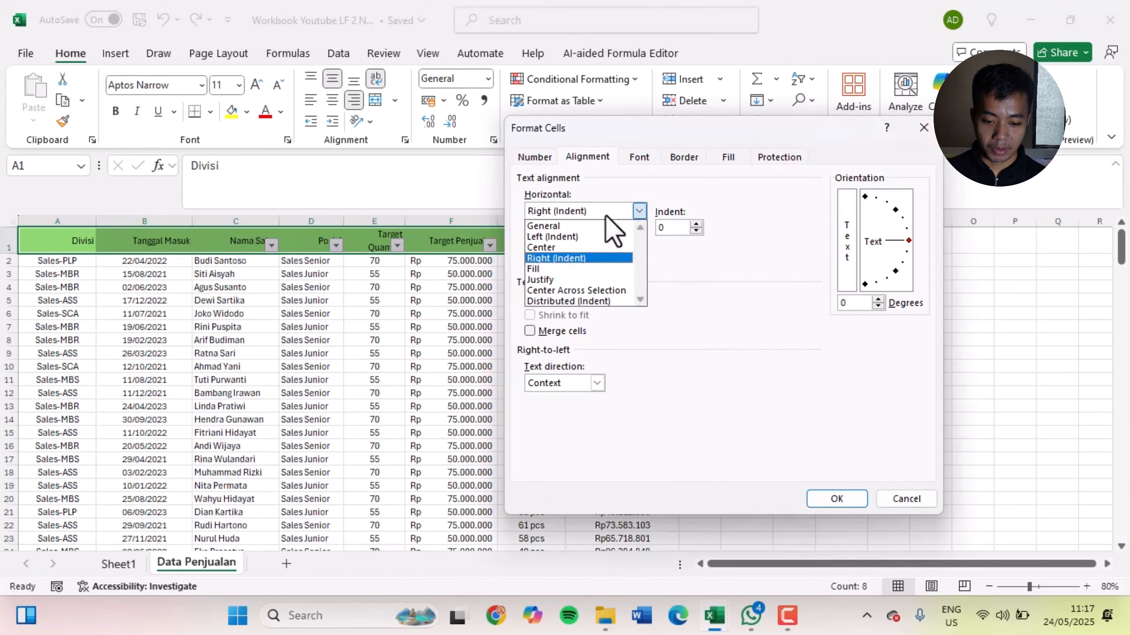
{"action": "left_click", "coordinate": [613, 225]}
{"action": "left_click", "coordinate": [836, 498]}
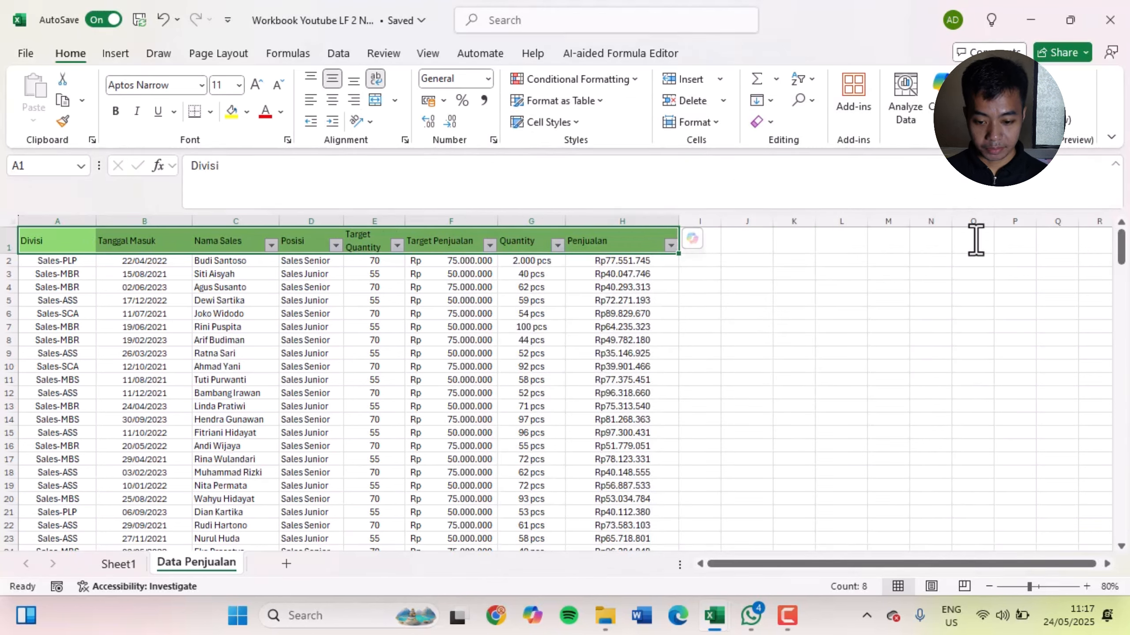
In Format Cells, choose a medium solid line style and blue line color for the header row's borders
{"action": "key", "text": "ctrl+1"}
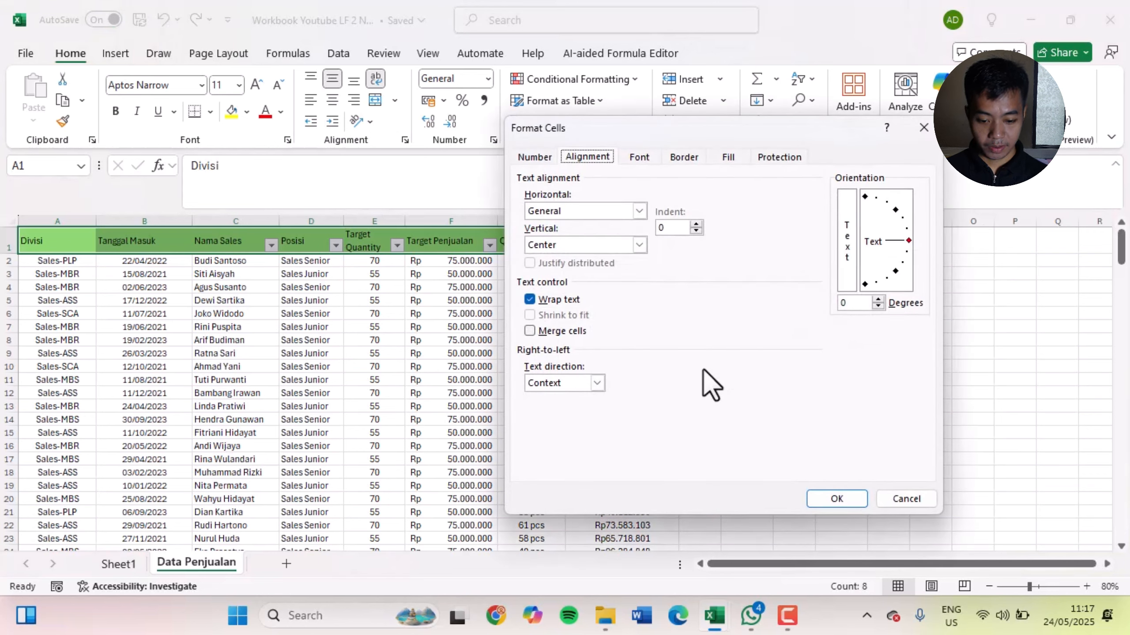
{"action": "left_click", "coordinate": [648, 160]}
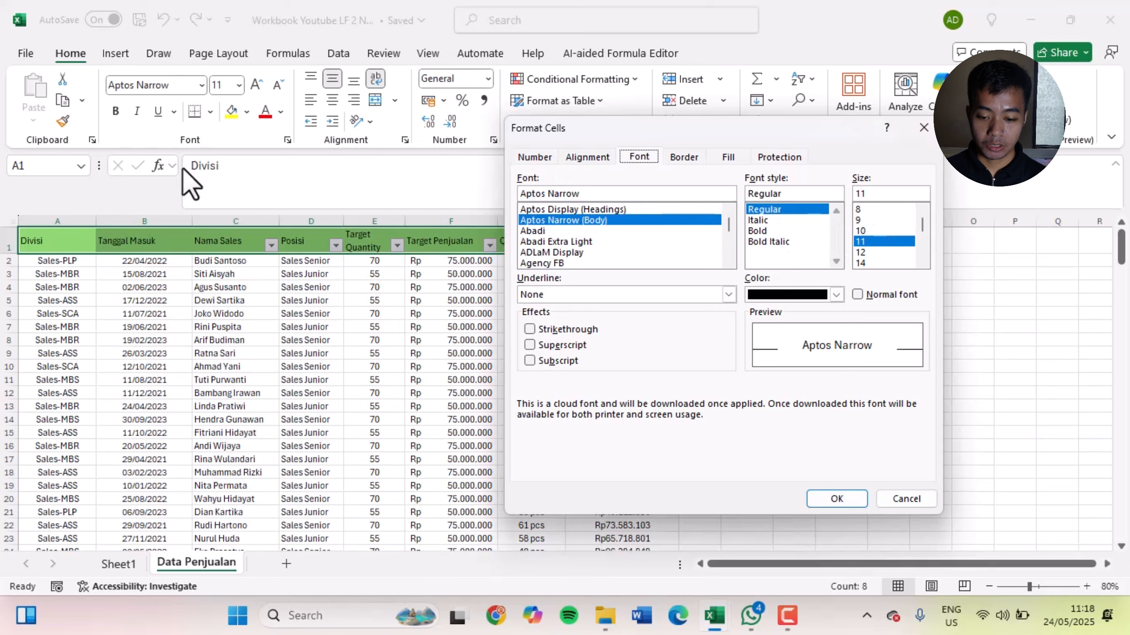
{"action": "left_click", "coordinate": [685, 157]}
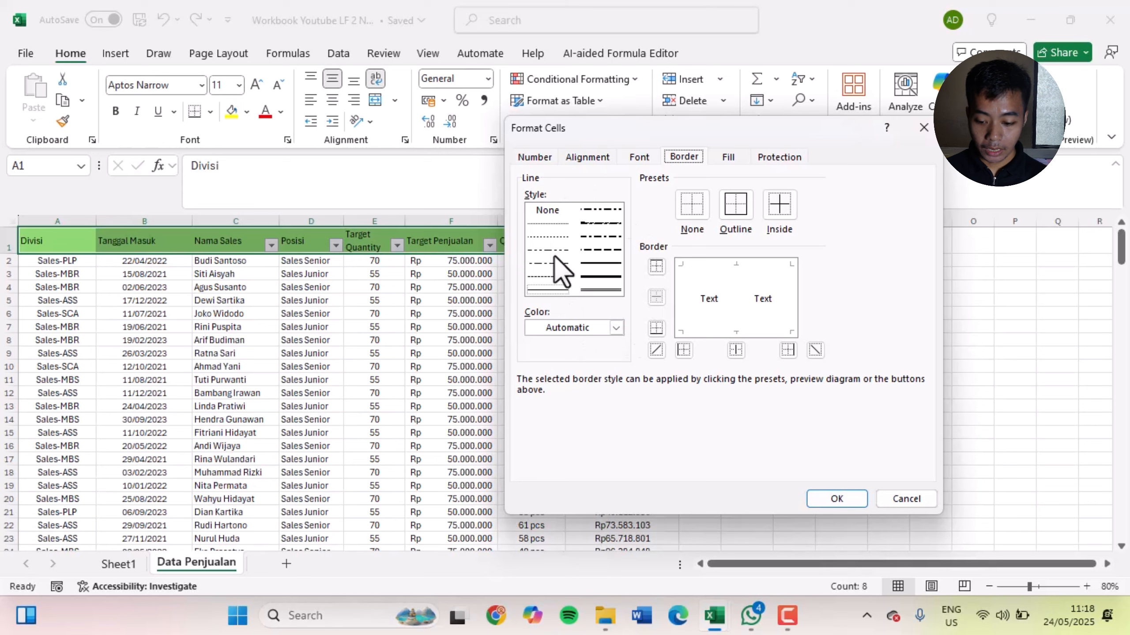
{"action": "left_click", "coordinate": [600, 263]}
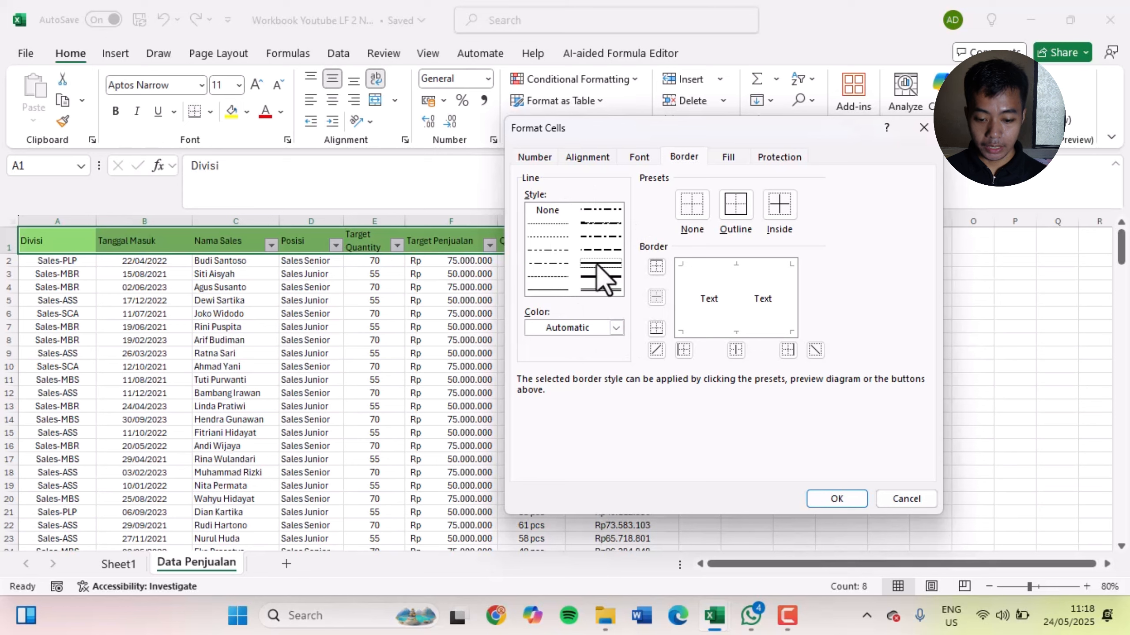
{"action": "left_click", "coordinate": [593, 327]}
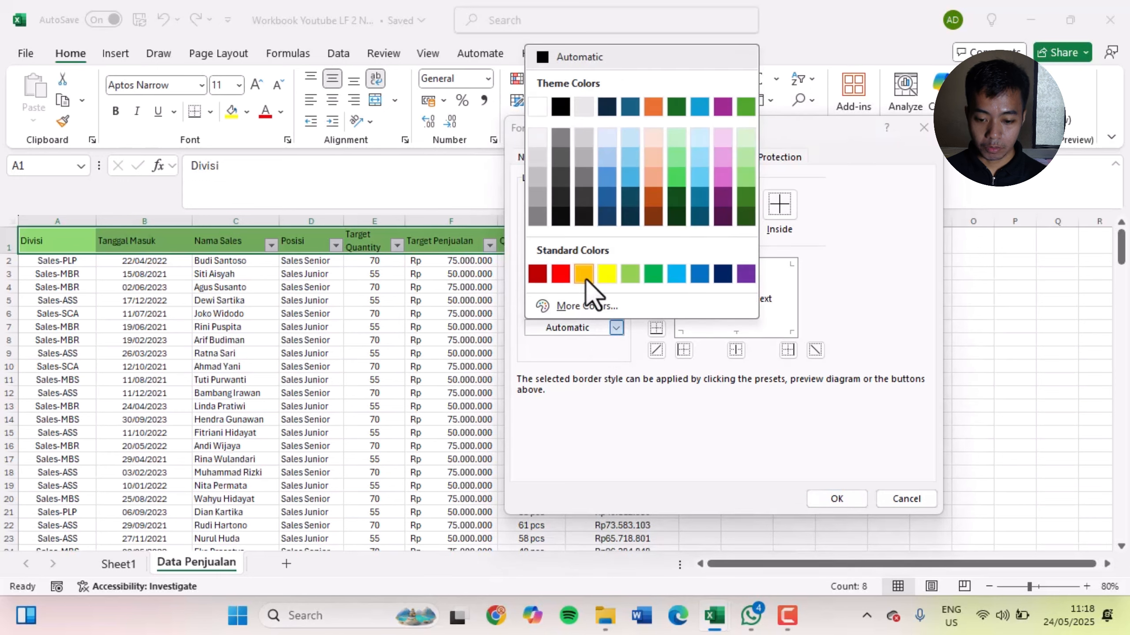
{"action": "left_click", "coordinate": [607, 196]}
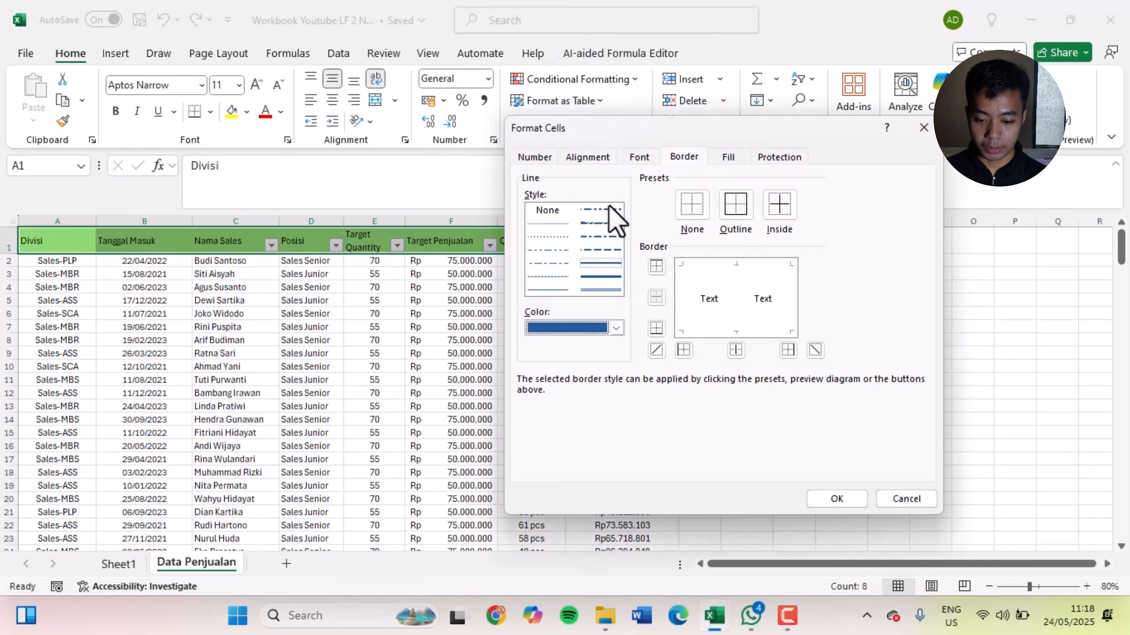
Toggle edge and diagonal borders in the preview and apply only the blue outer outline to the header row
{"action": "left_click", "coordinate": [750, 265]}
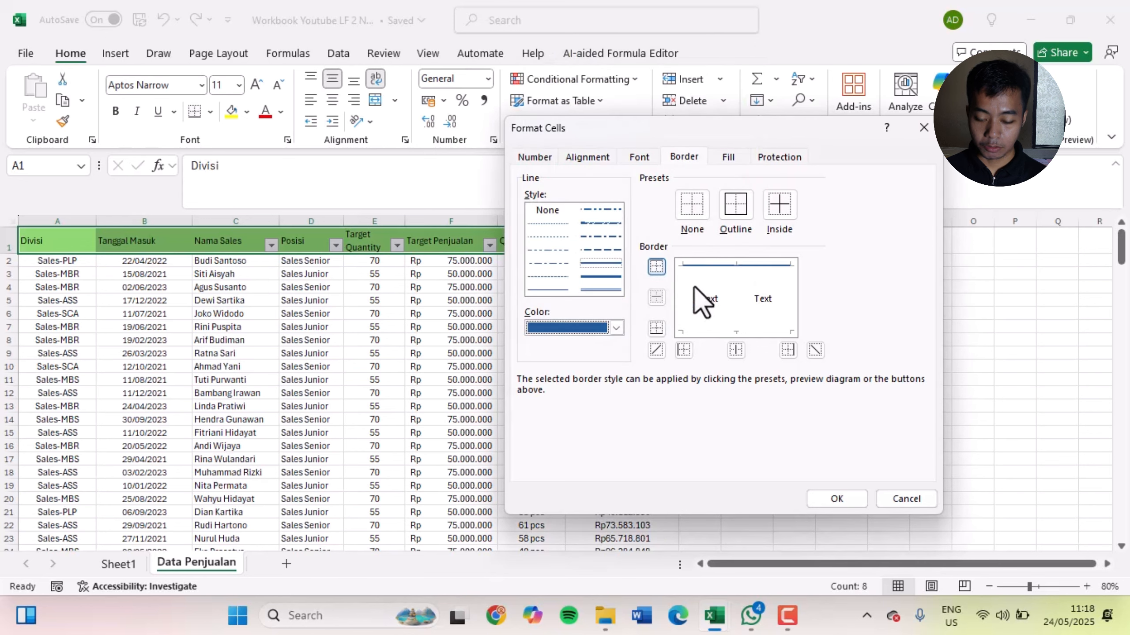
{"action": "left_click", "coordinate": [705, 305]}
{"action": "left_click", "coordinate": [712, 306]}
{"action": "left_click", "coordinate": [686, 313]}
{"action": "left_click", "coordinate": [721, 331]}
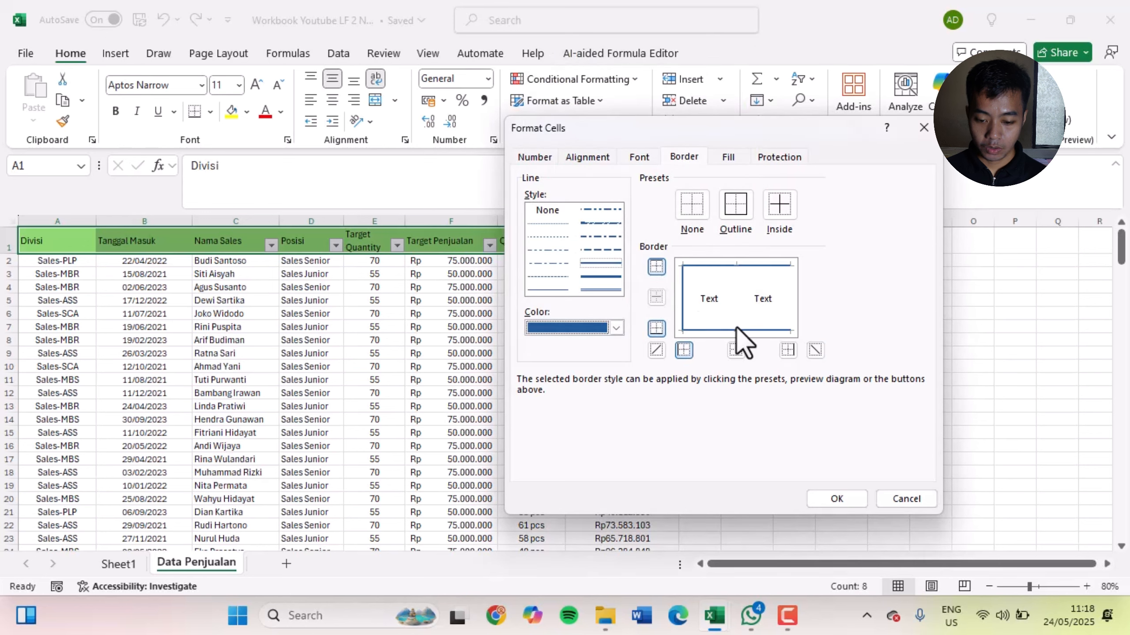
{"action": "left_click", "coordinate": [776, 295]}
{"action": "left_click", "coordinate": [766, 299]}
{"action": "left_click", "coordinate": [779, 293]}
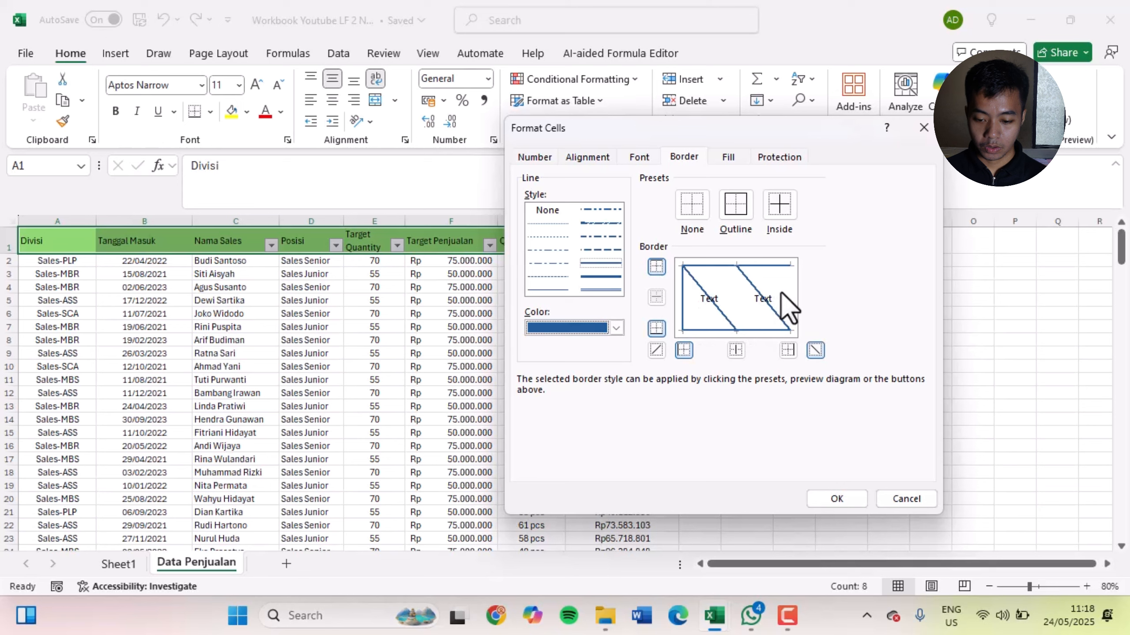
{"action": "left_click", "coordinate": [789, 293]}
{"action": "left_click", "coordinate": [758, 295]}
{"action": "left_click", "coordinate": [697, 304]}
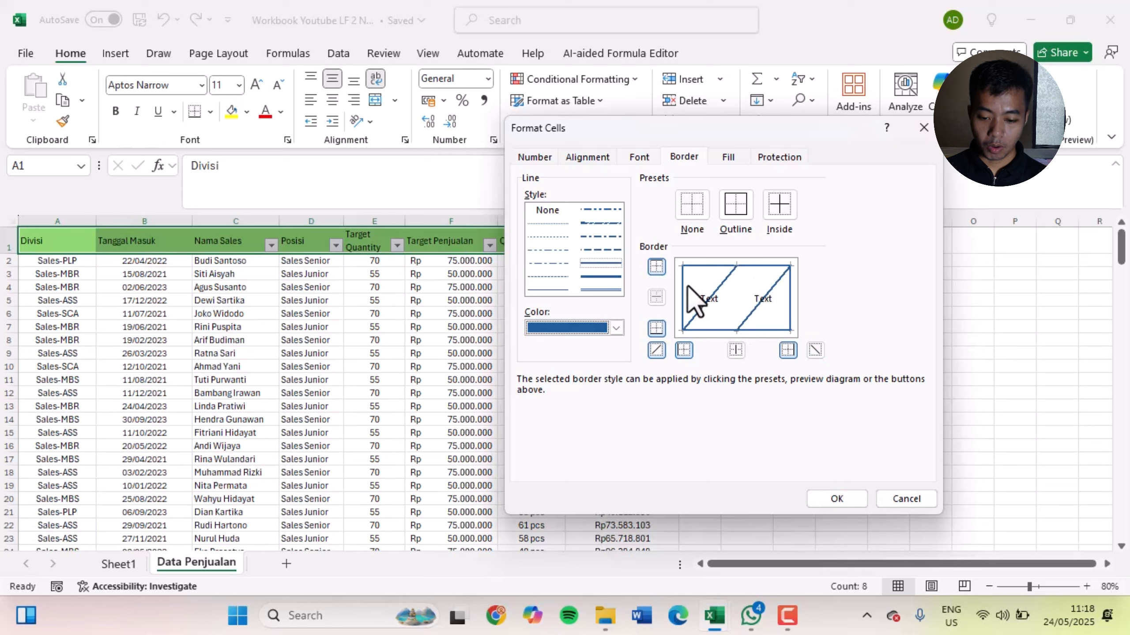
{"action": "left_click", "coordinate": [686, 285]}
{"action": "left_click", "coordinate": [726, 287]}
{"action": "left_click", "coordinate": [772, 314]}
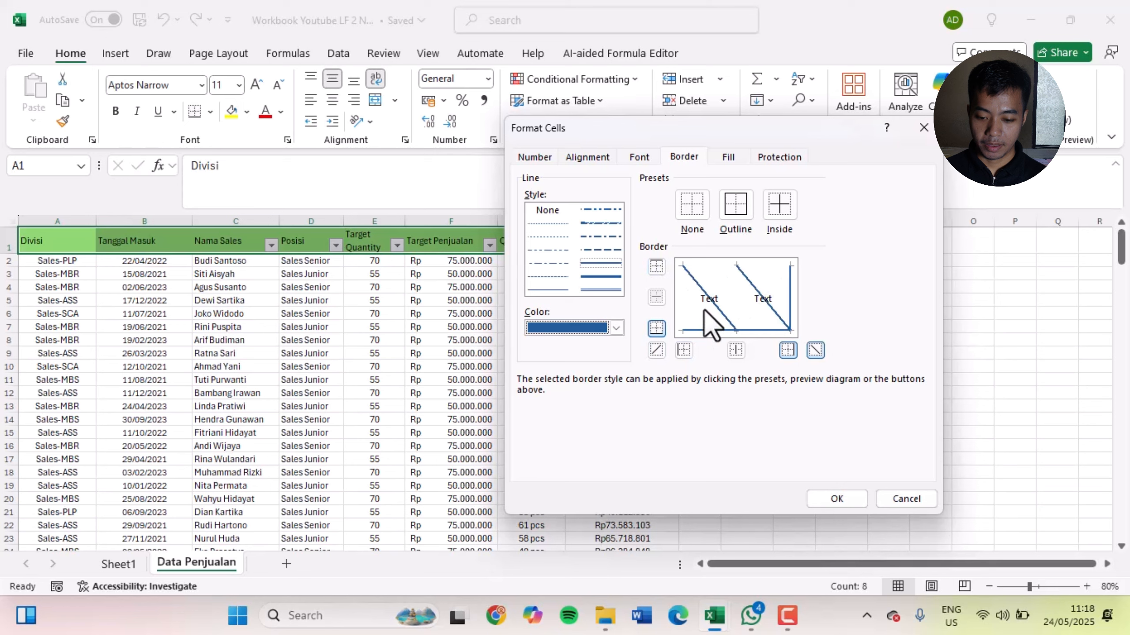
{"action": "left_click", "coordinate": [705, 313]}
{"action": "left_click", "coordinate": [686, 286]}
{"action": "left_click", "coordinate": [697, 279]}
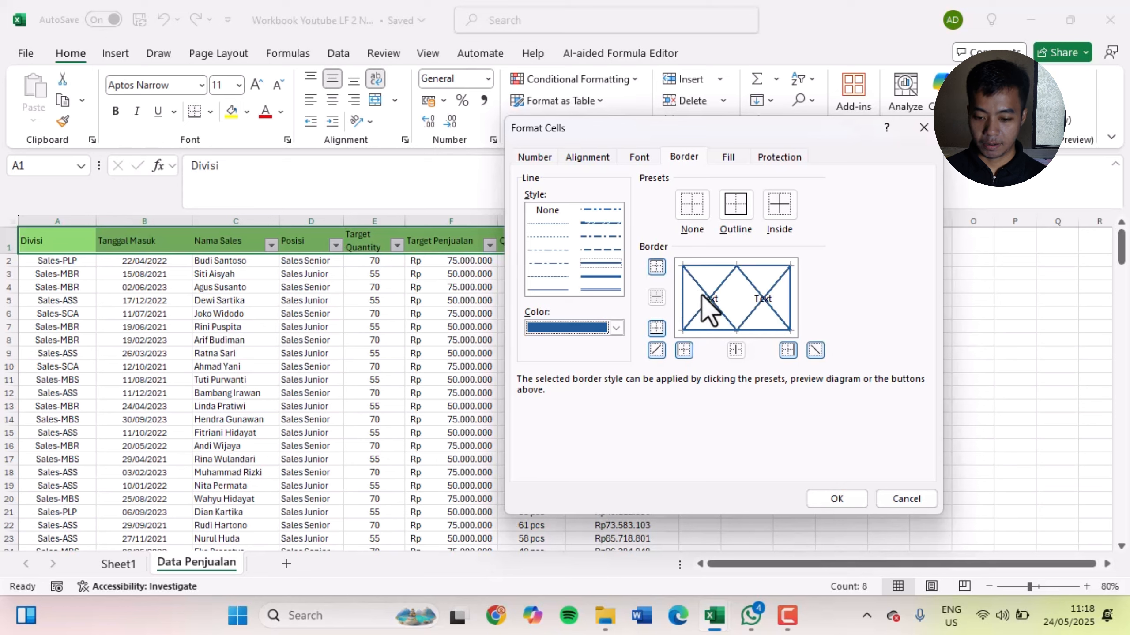
{"action": "left_click", "coordinate": [707, 310]}
{"action": "left_click", "coordinate": [707, 297]}
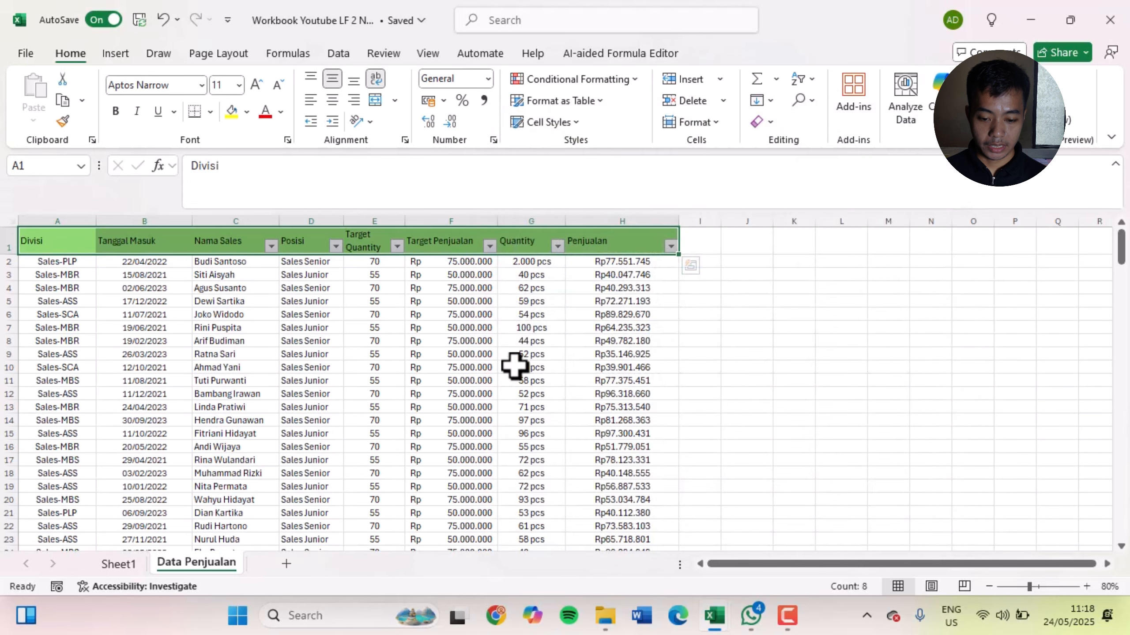
Examine the header row's outline on the sheet and its border settings in Format Cells
{"action": "left_click", "coordinate": [457, 240]}
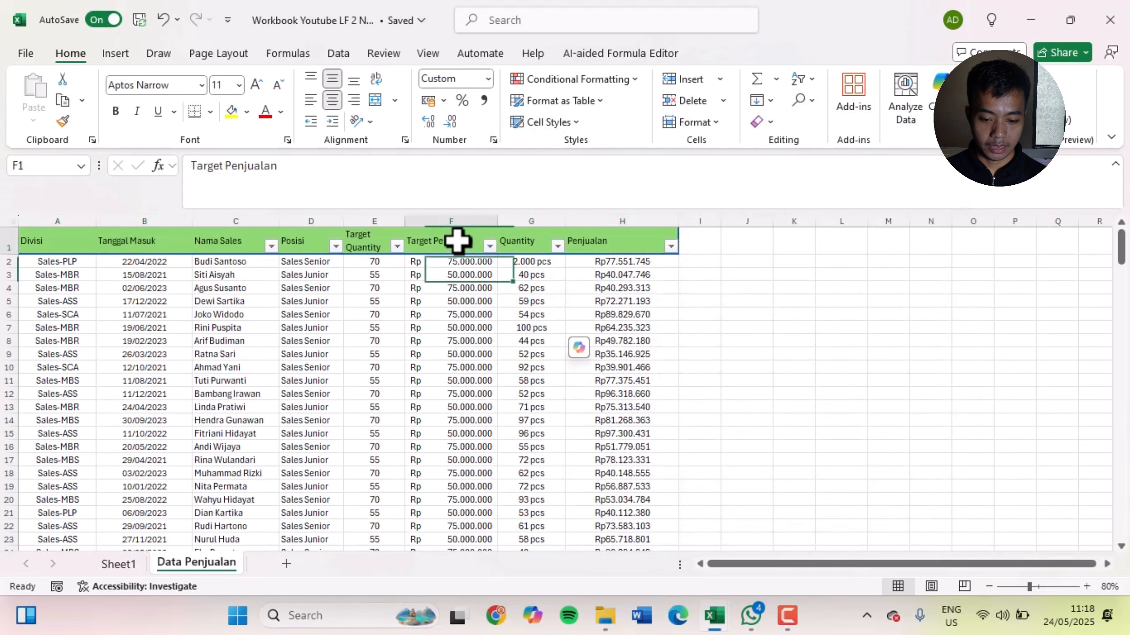
{"action": "left_click", "coordinate": [656, 236]}
{"action": "left_click_drag", "start_coordinate": [649, 240], "coordinate": [27, 241]}
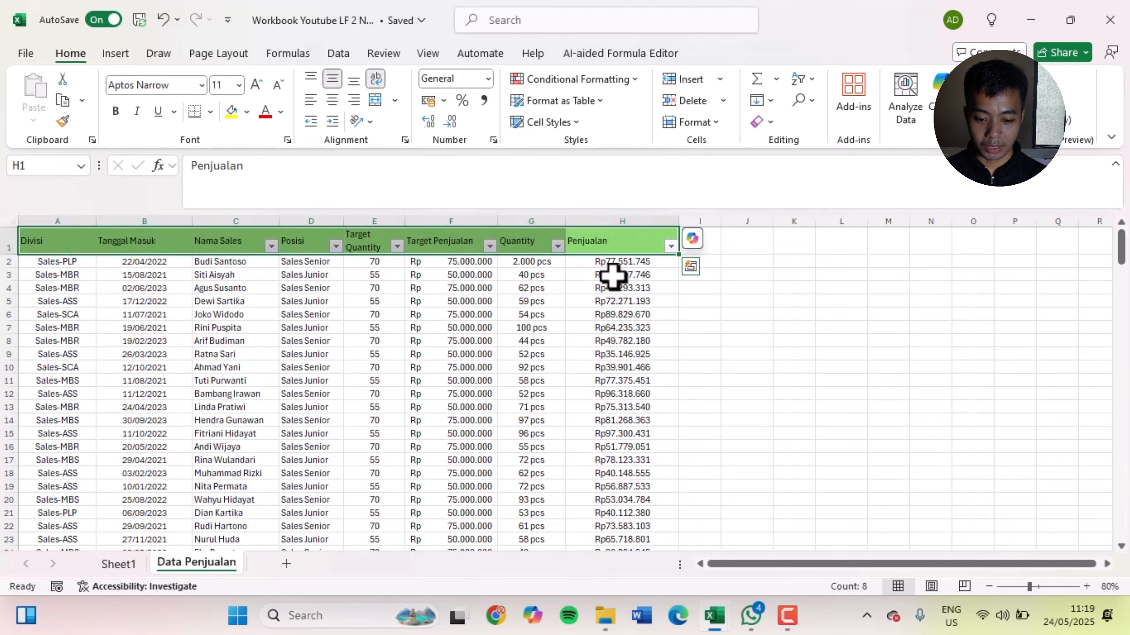
{"action": "key", "text": "ctrl+1"}
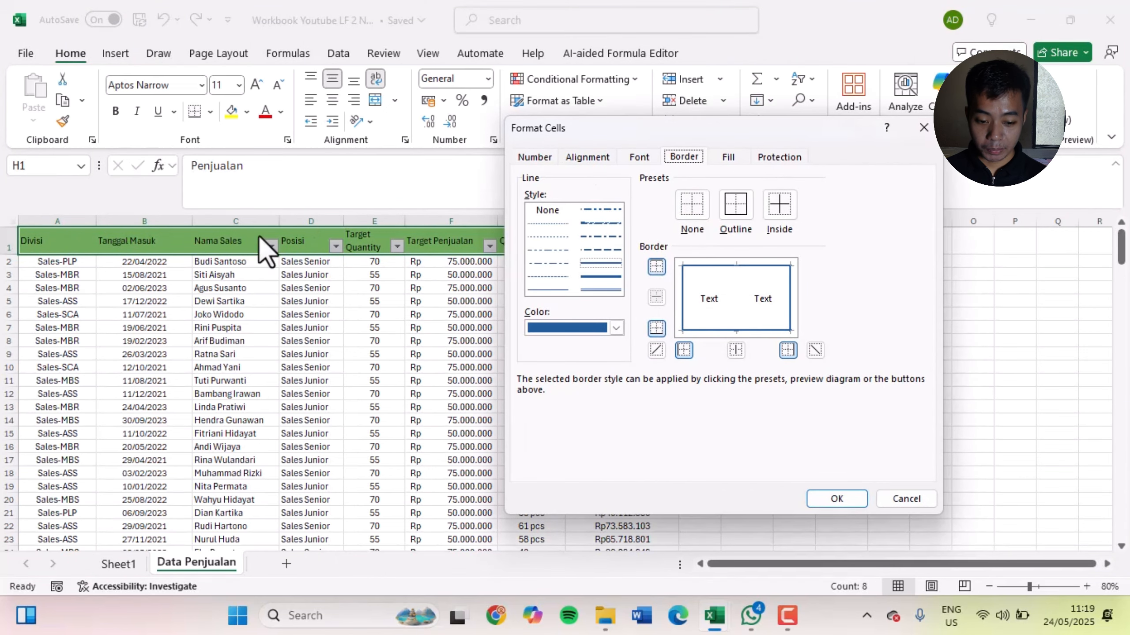
{"action": "left_click", "coordinate": [907, 500]}
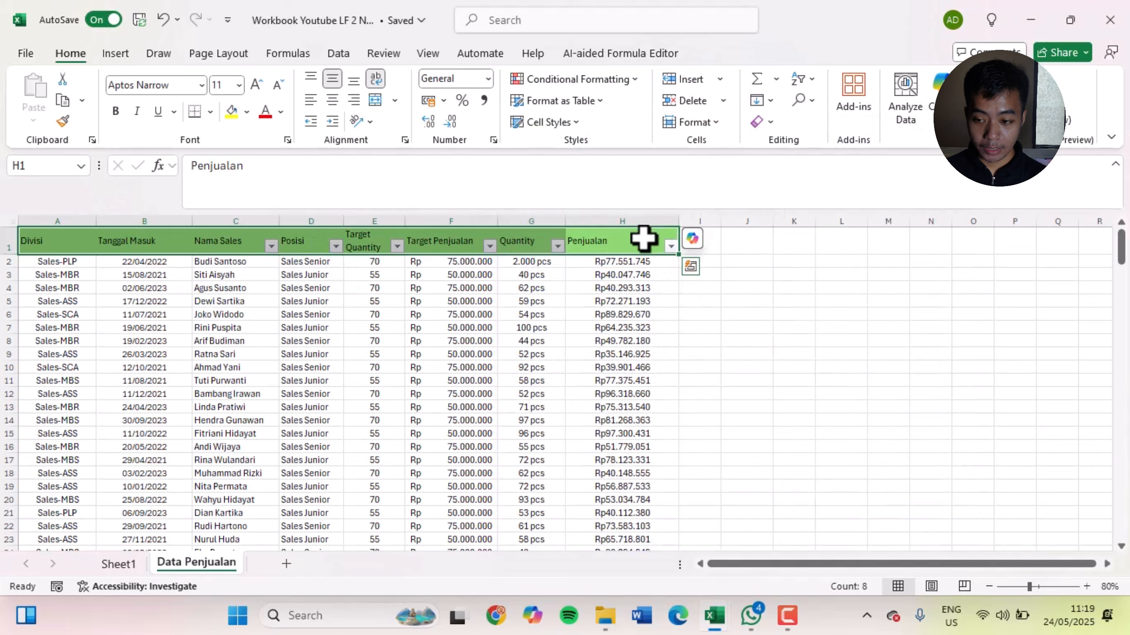
{"action": "left_click", "coordinate": [644, 240]}
{"action": "left_click", "coordinate": [514, 240]}
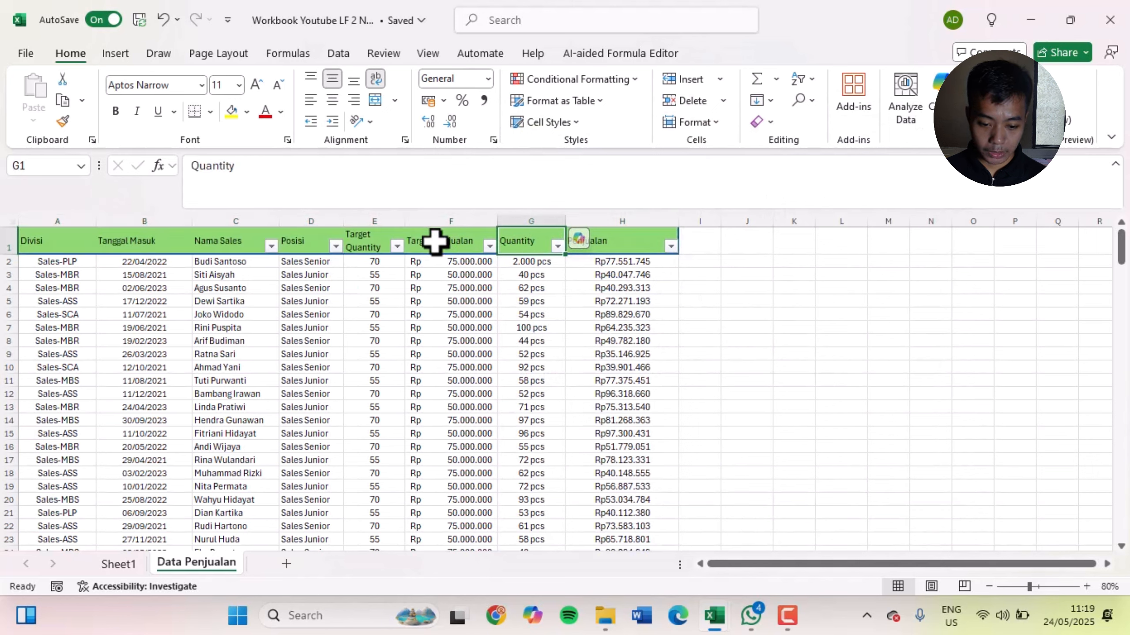
{"action": "left_click", "coordinate": [434, 240]}
Add blue vertical inside borders between the header cells A1:H1 through Format Cells
{"action": "left_click_drag", "start_coordinate": [626, 242], "coordinate": [30, 242]}
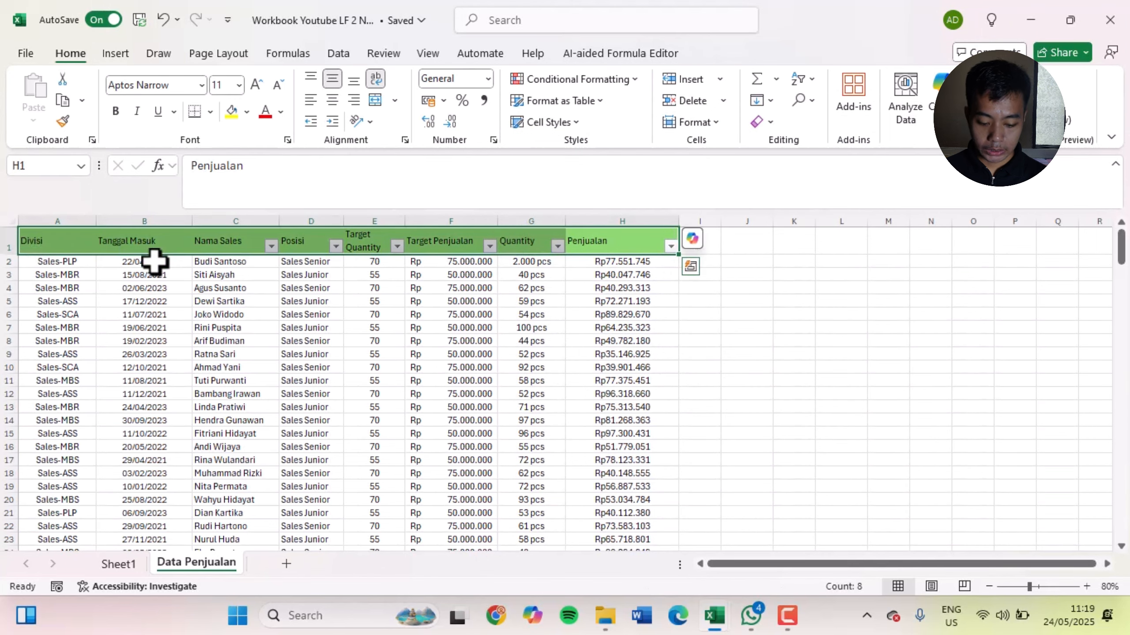
{"action": "key", "text": "ctrl+1"}
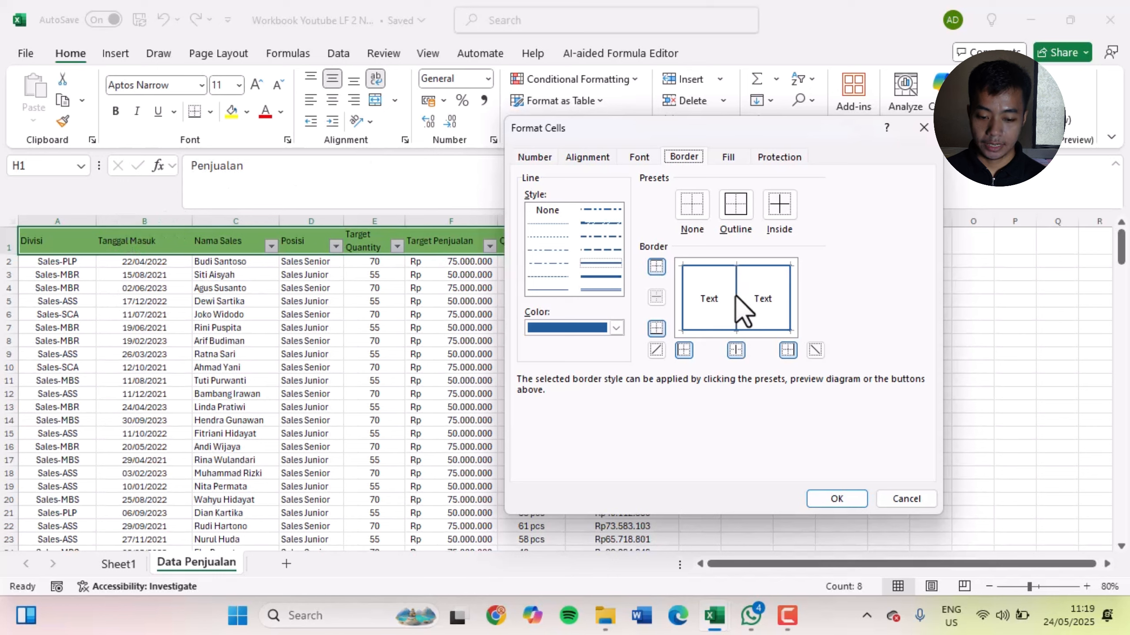
{"action": "left_click", "coordinate": [737, 297]}
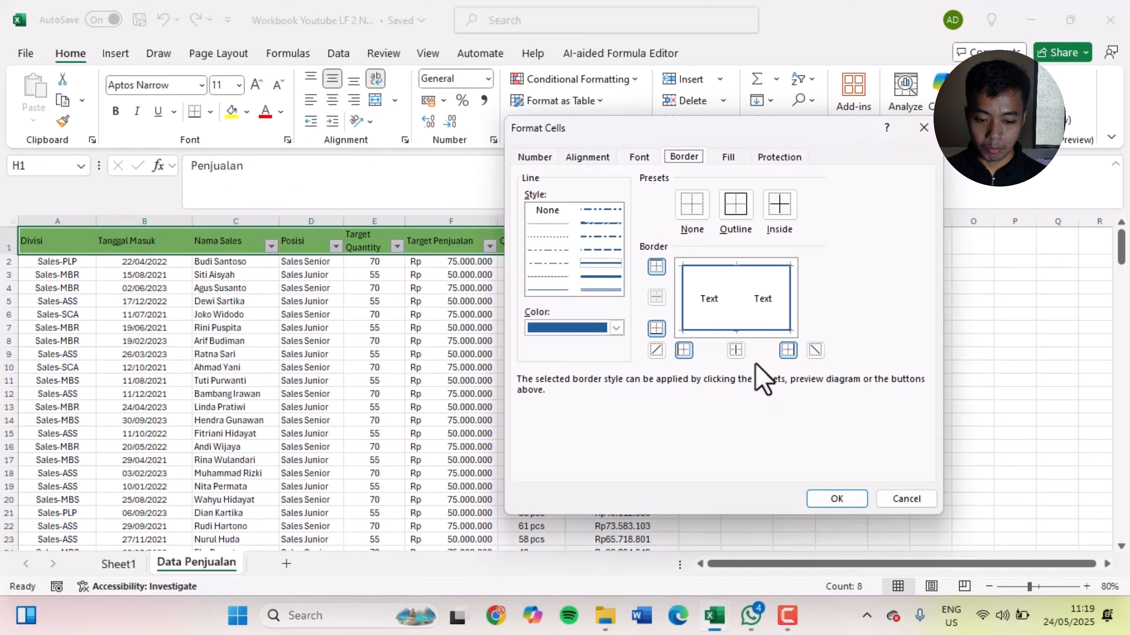
{"action": "left_click_drag", "start_coordinate": [758, 134], "coordinate": [792, 125]}
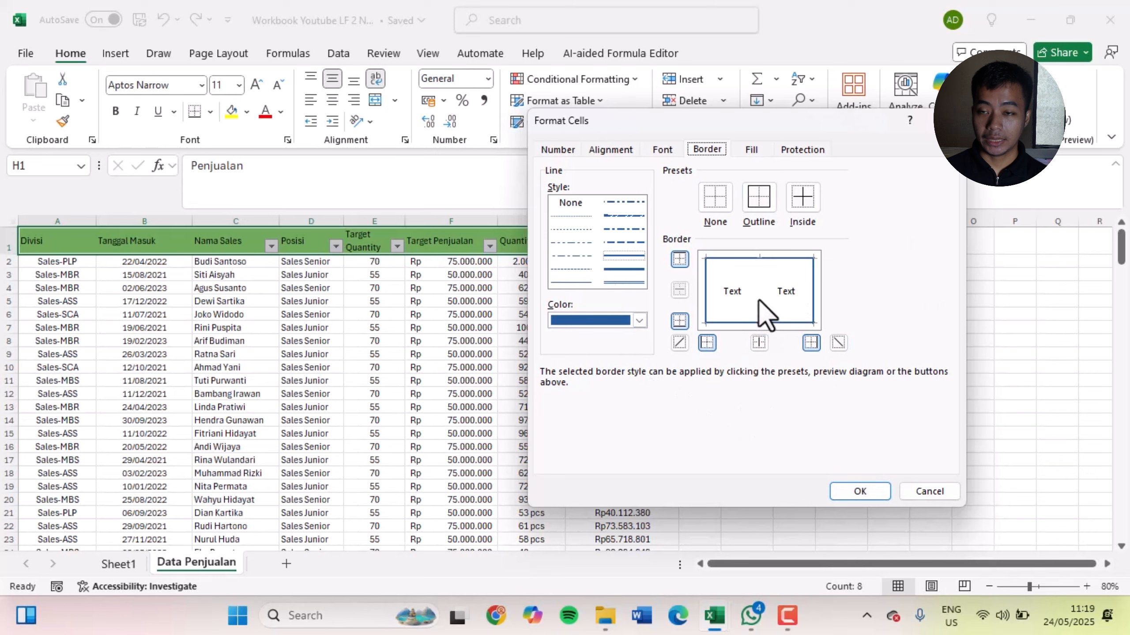
{"action": "left_click", "coordinate": [858, 492]}
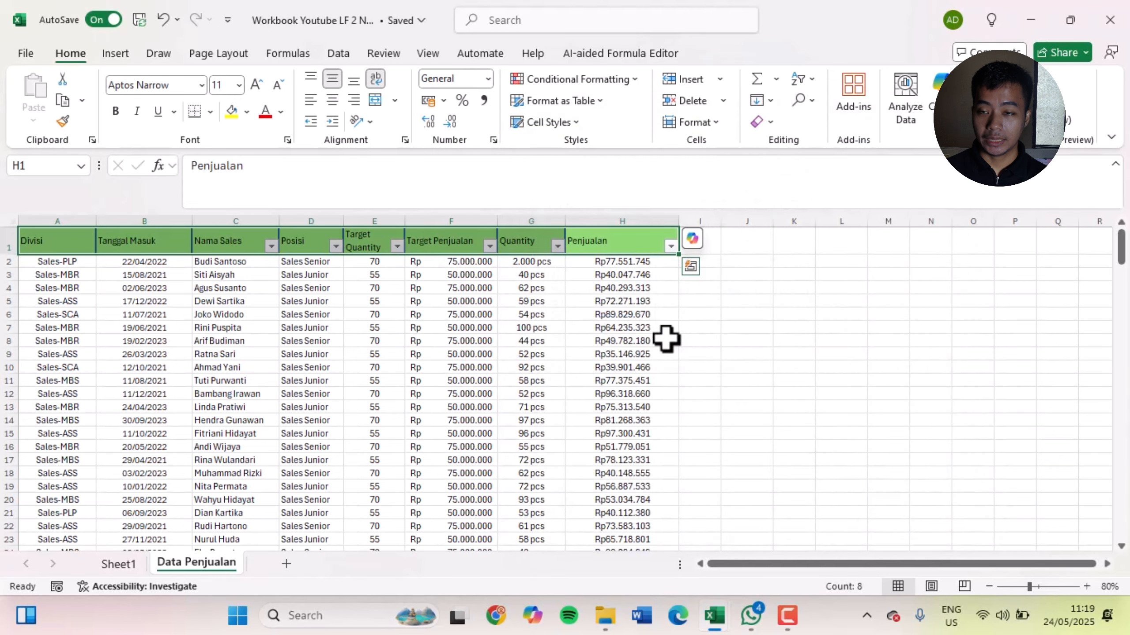
{"action": "key", "text": "ctrl+1"}
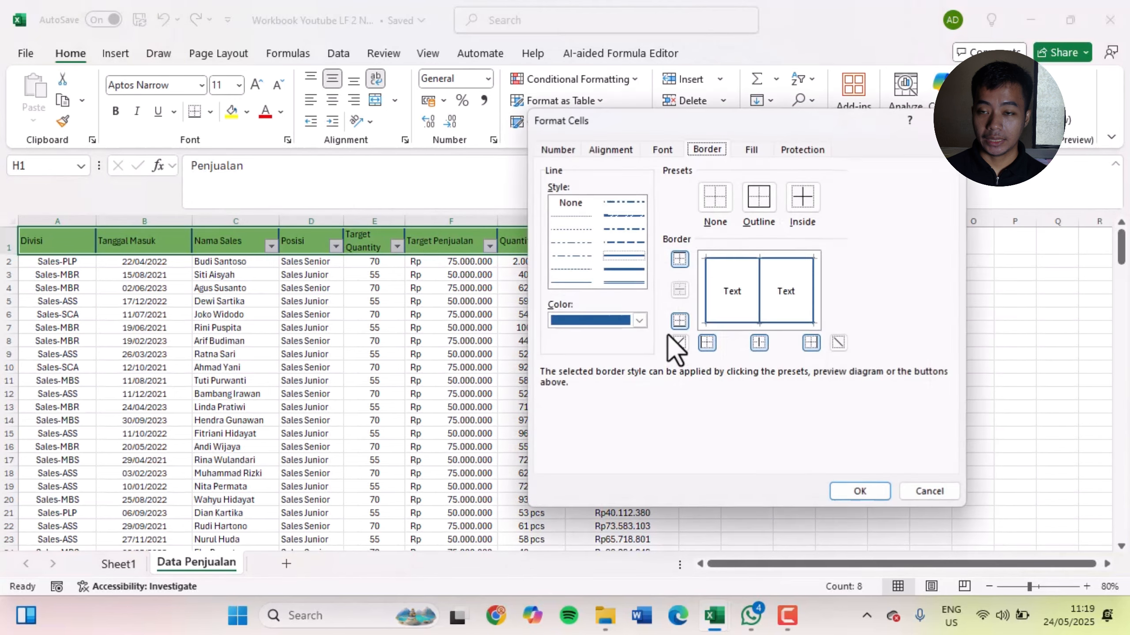
{"action": "left_click", "coordinate": [752, 150]}
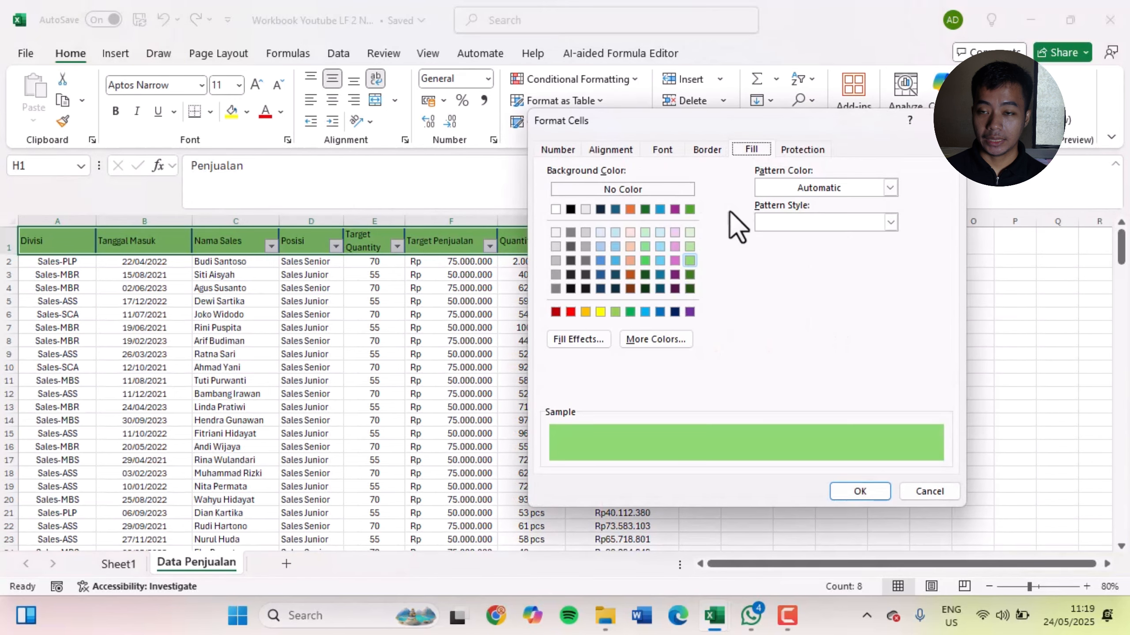
{"action": "left_click", "coordinate": [615, 260]}
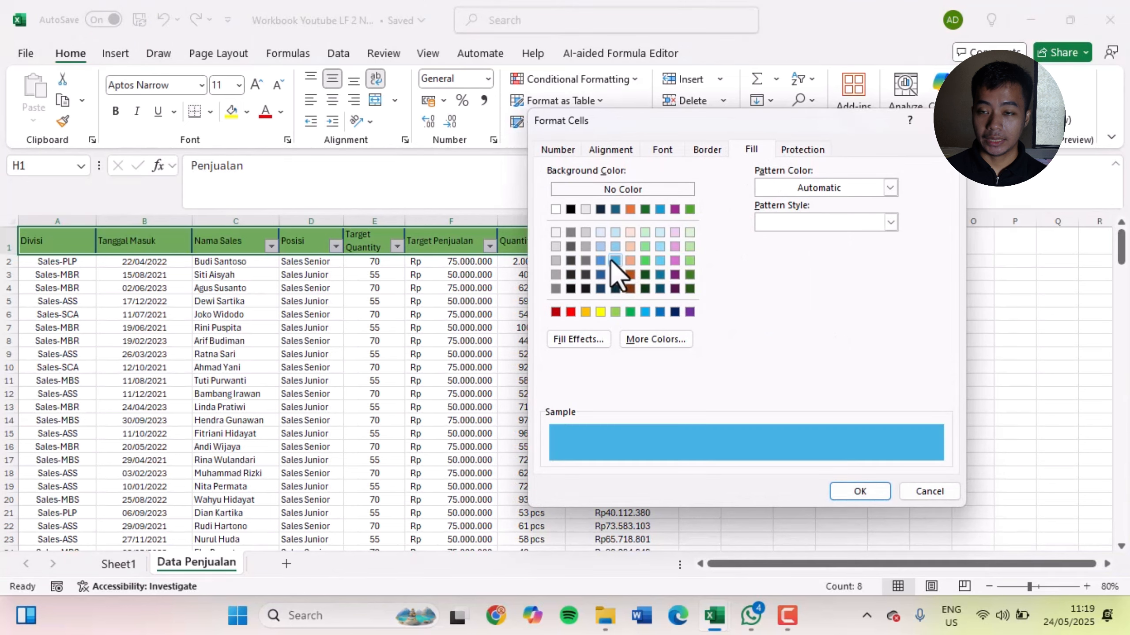
{"action": "left_click", "coordinate": [600, 261]}
{"action": "left_click", "coordinate": [615, 246]}
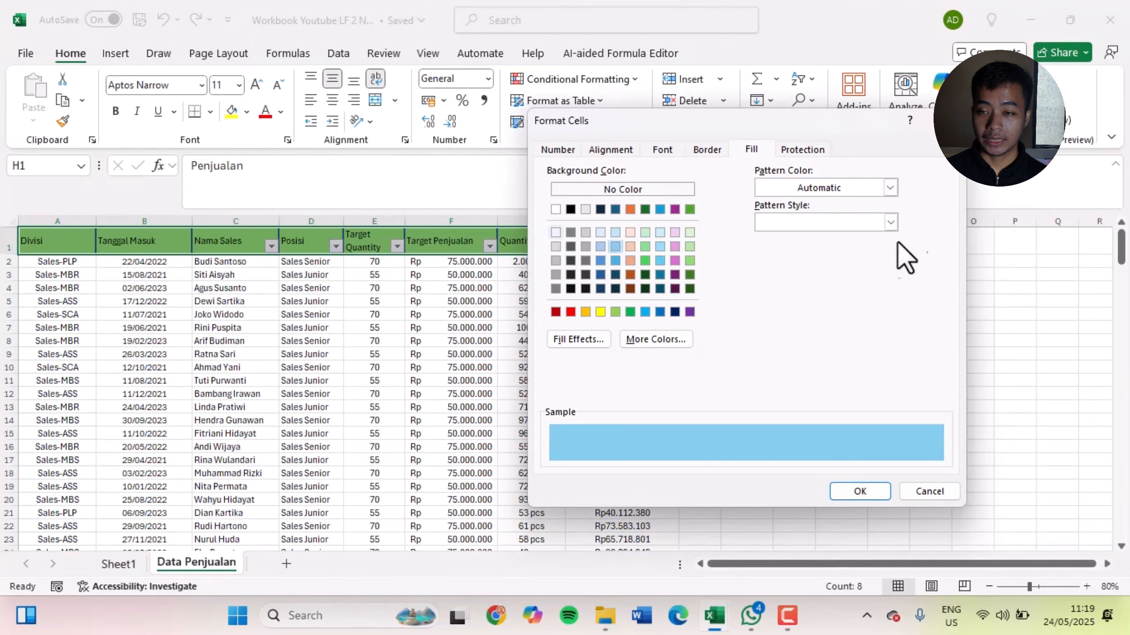
{"action": "left_click", "coordinate": [944, 120]}
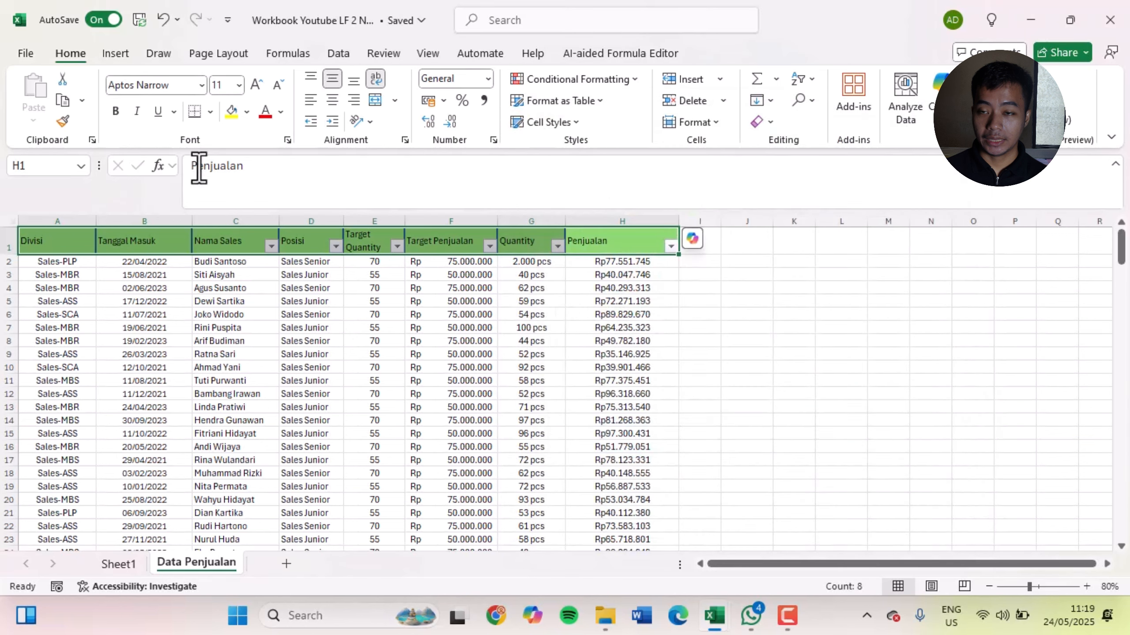
{"action": "key", "text": "ctrl+1"}
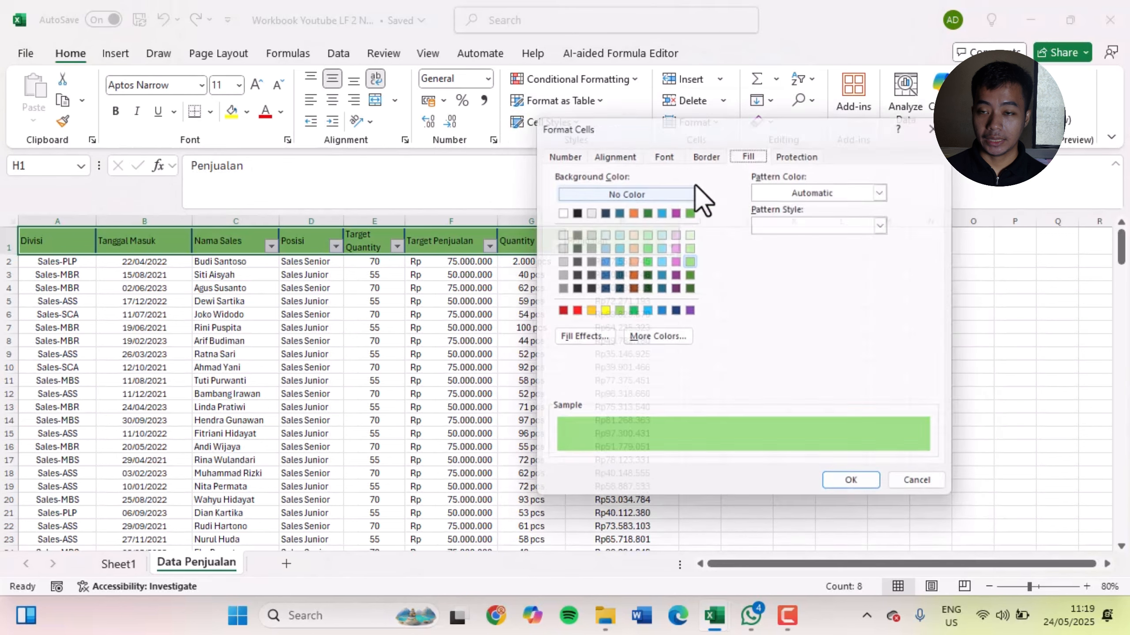
{"action": "left_click", "coordinate": [615, 152]}
{"action": "left_click", "coordinate": [707, 150]}
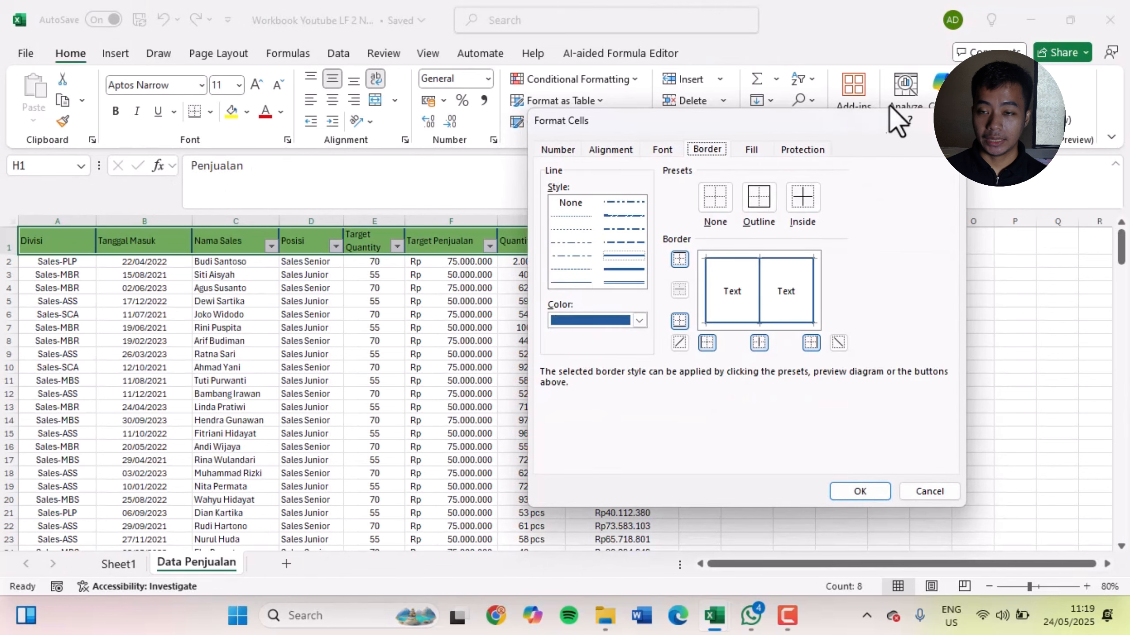
{"action": "left_click", "coordinate": [943, 121]}
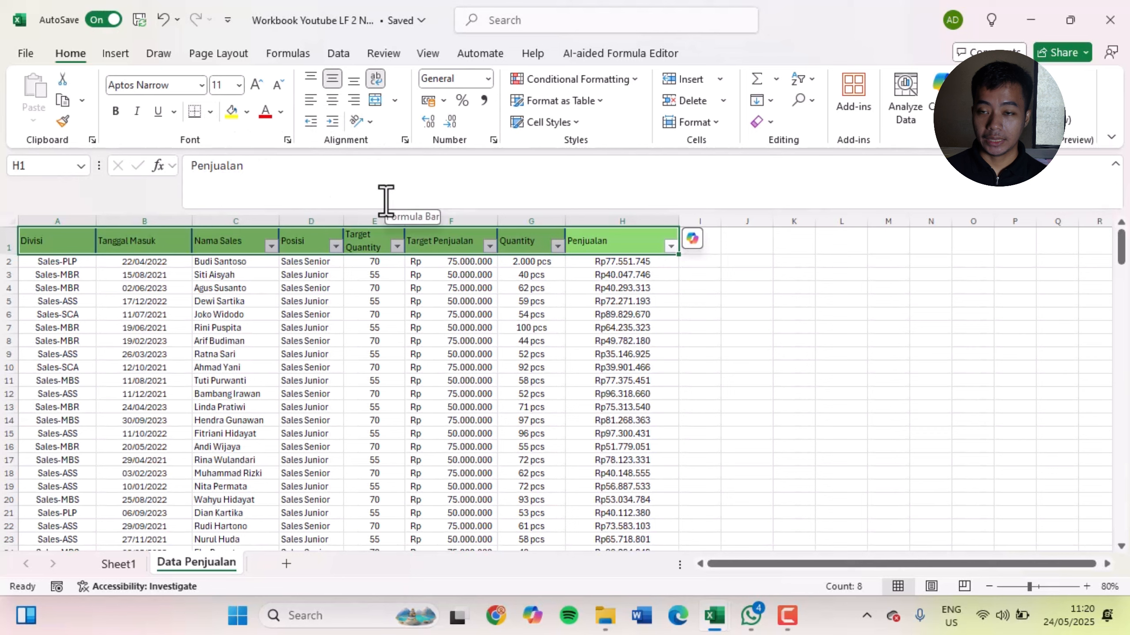
{"action": "left_click", "coordinate": [488, 79]}
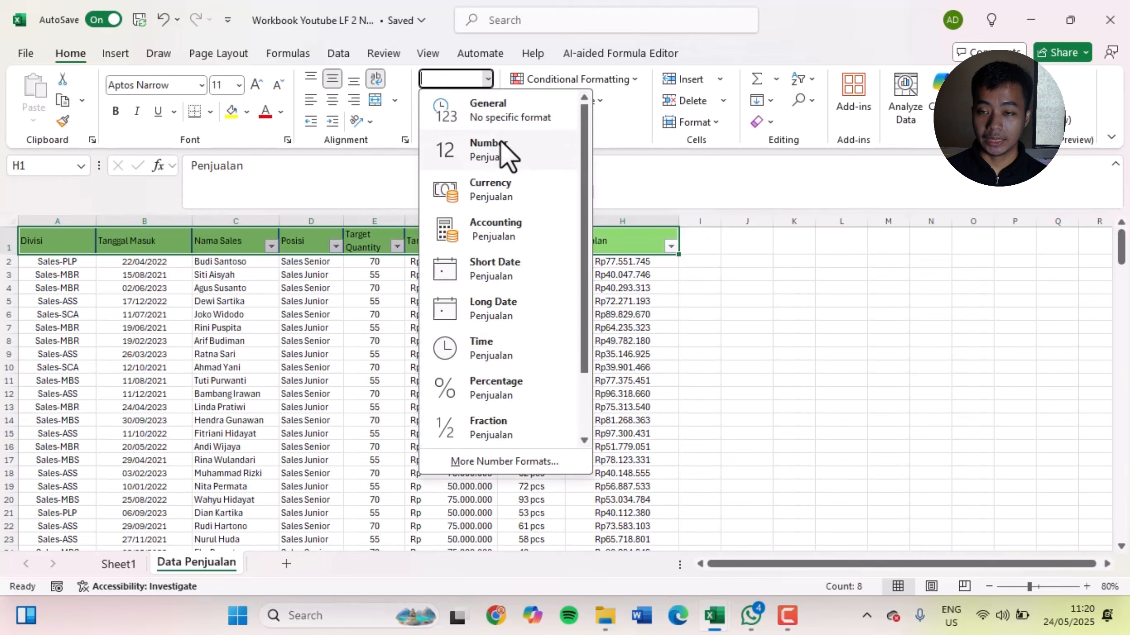
{"action": "left_click", "coordinate": [635, 272]}
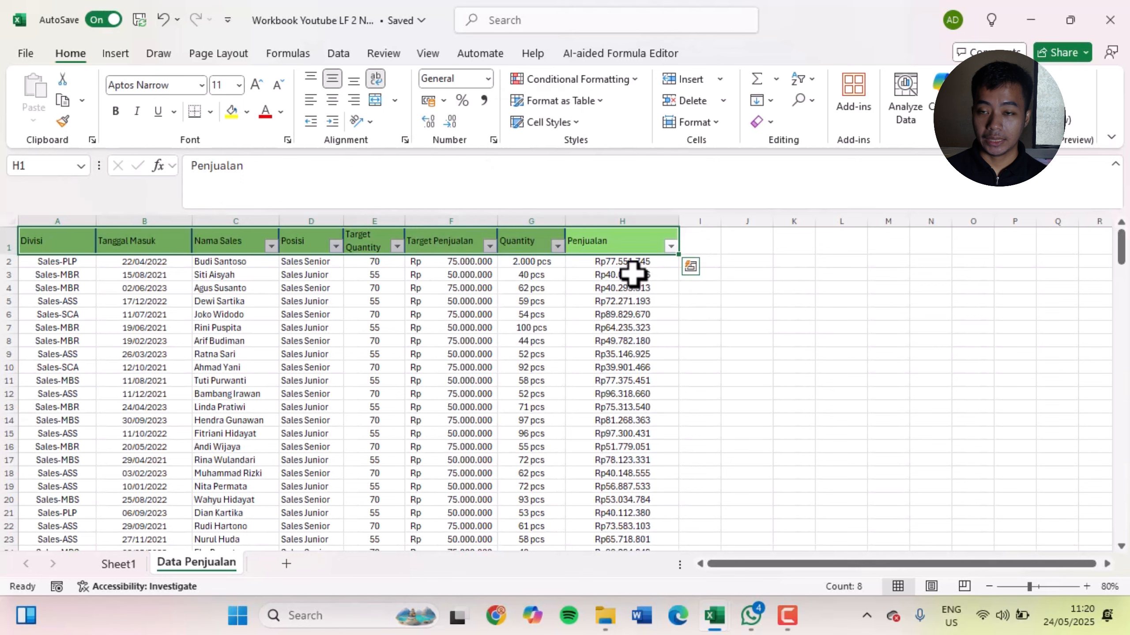
Apply the Currency number format to the Penjualan values from H2 down to the last data row
{"action": "left_click", "coordinate": [634, 262]}
{"action": "key", "text": "ctrl+shift+Down"}
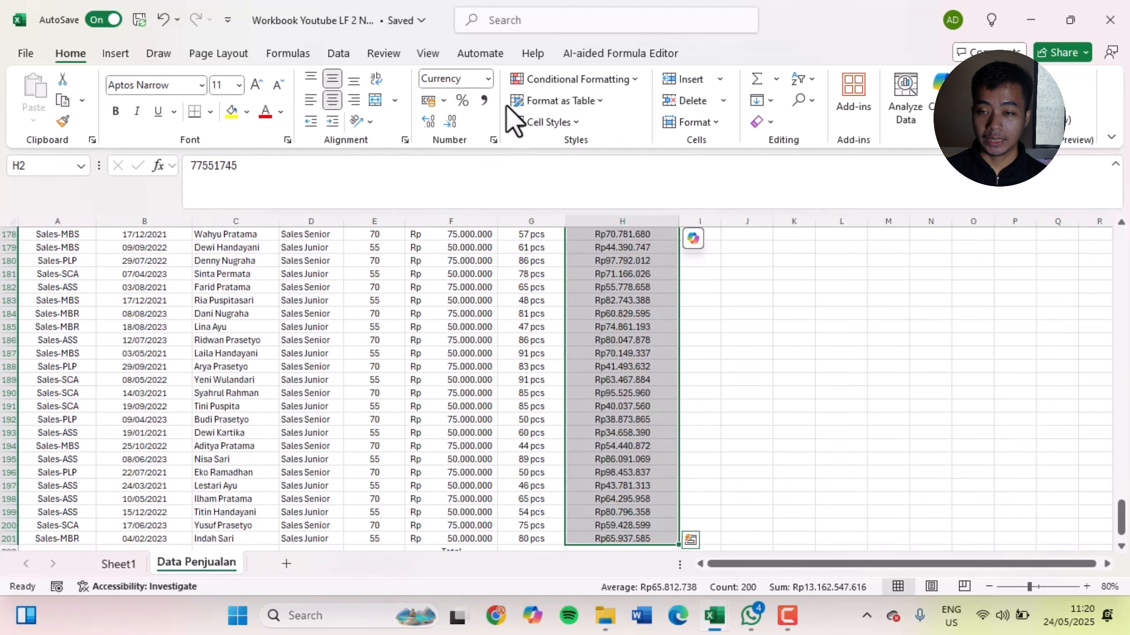
{"action": "left_click", "coordinate": [488, 79]}
{"action": "left_click", "coordinate": [504, 190]}
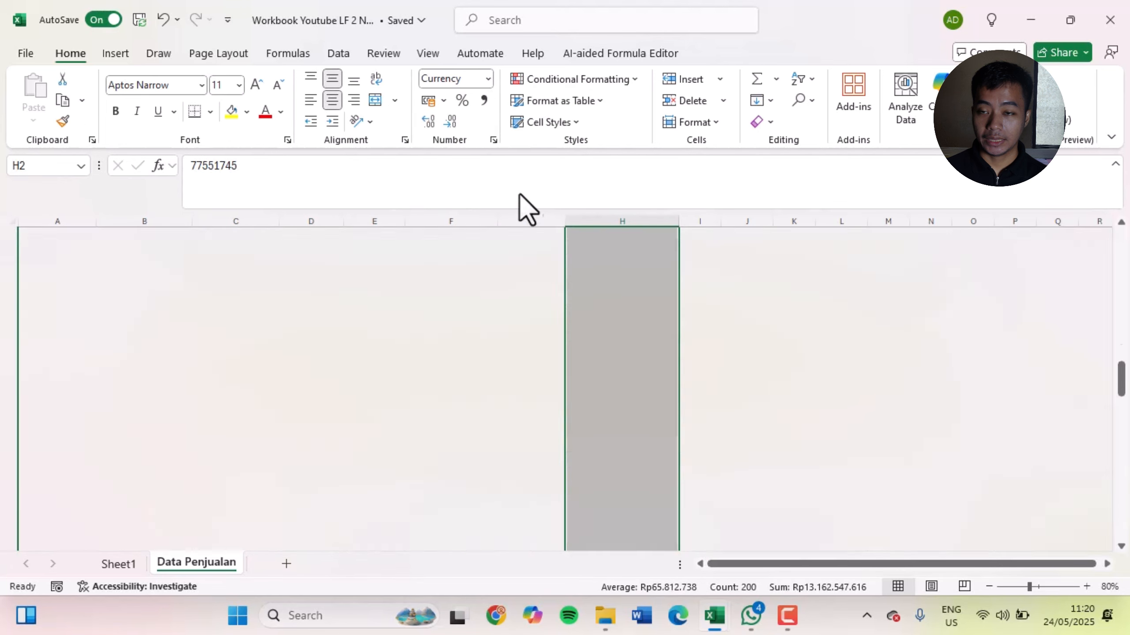
Try the Accounting, Short Date and Currency number formats on the selected Penjualan values
{"action": "left_click", "coordinate": [488, 79]}
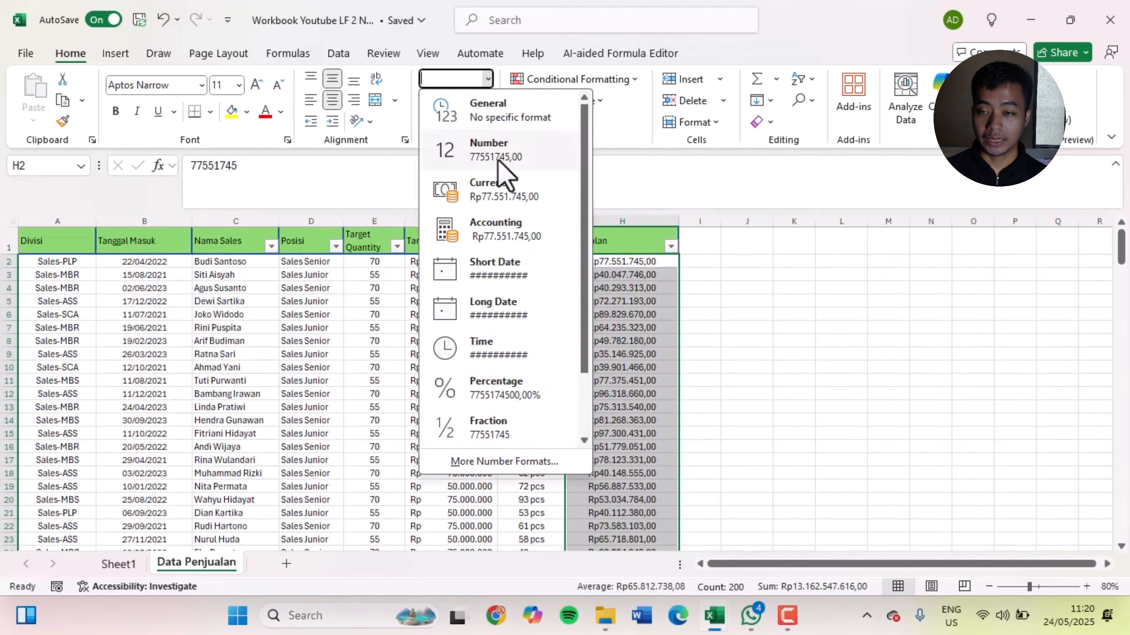
{"action": "left_click", "coordinate": [503, 225]}
{"action": "left_click", "coordinate": [488, 78]}
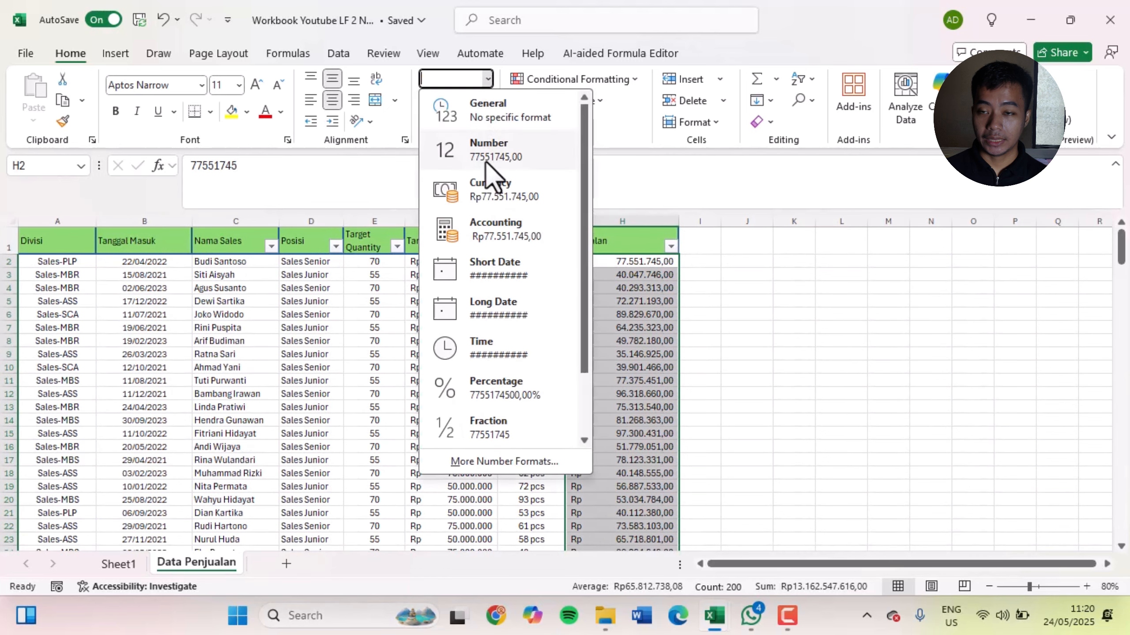
{"action": "left_click", "coordinate": [514, 271]}
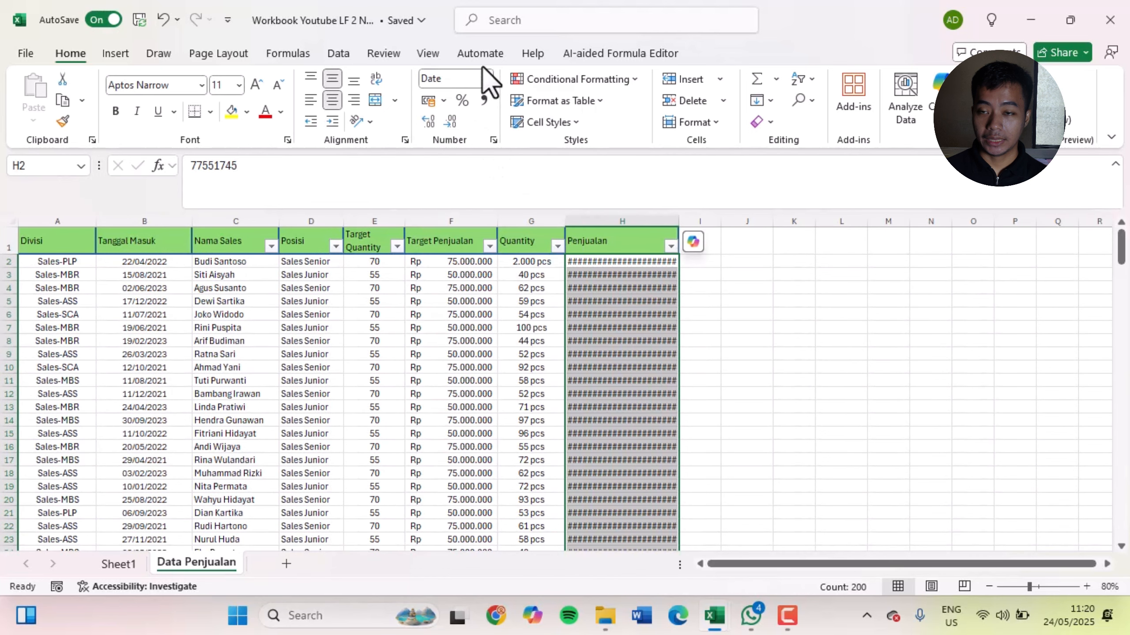
{"action": "left_click", "coordinate": [488, 79]}
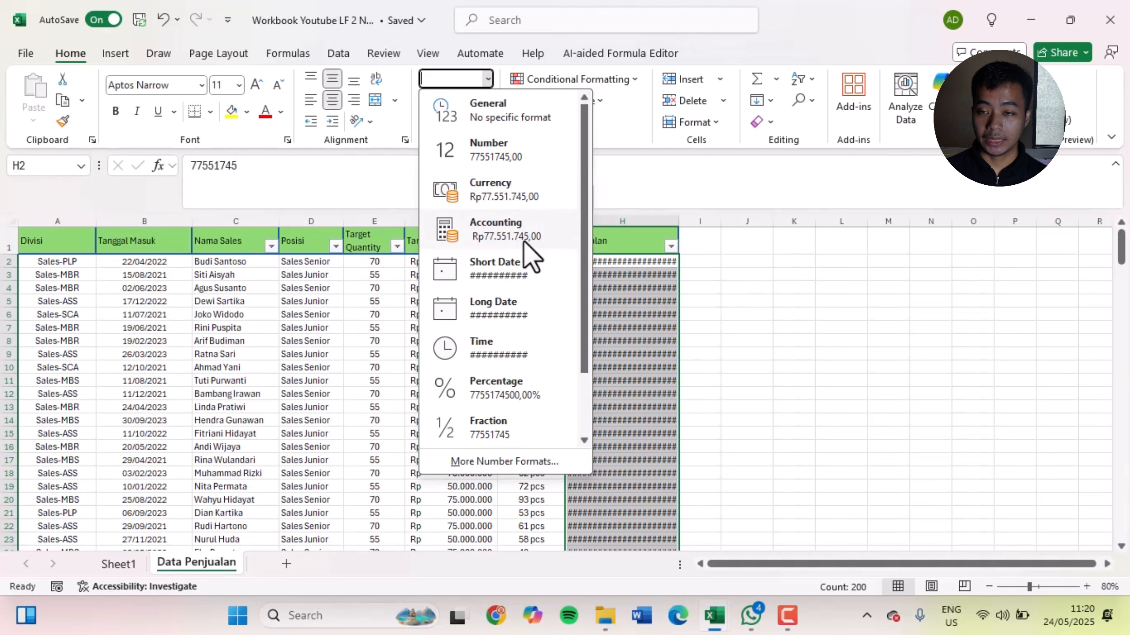
{"action": "left_click", "coordinate": [514, 194]}
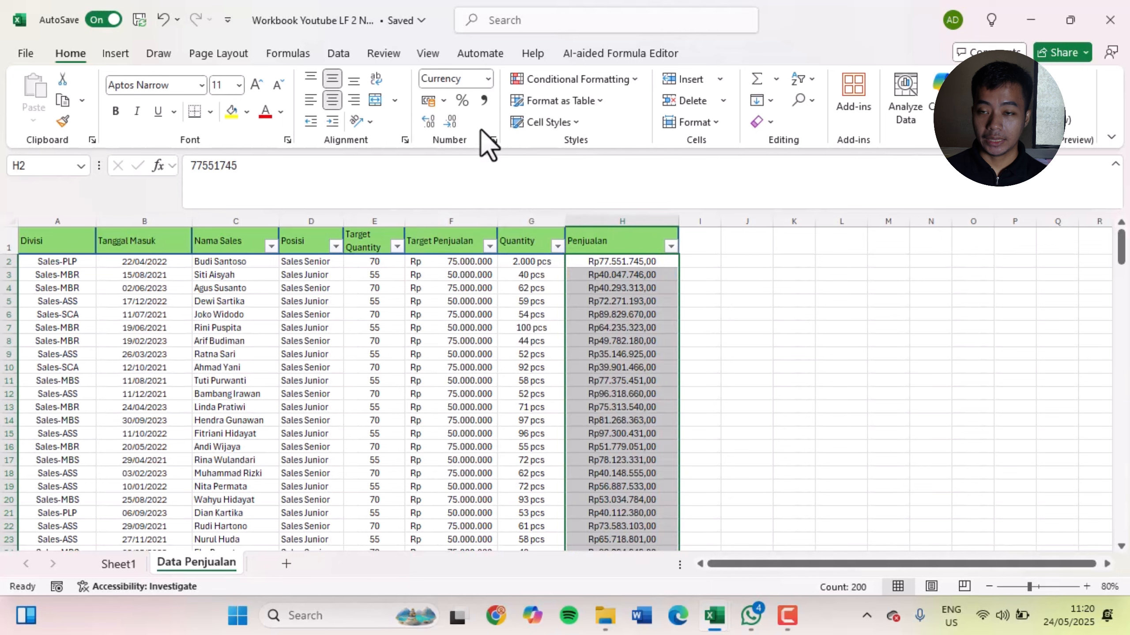
Apply the Accounting number format to the Penjualan values and view its settings in Format Cells without changing them
{"action": "left_click", "coordinate": [487, 86]}
{"action": "left_click", "coordinate": [498, 229]}
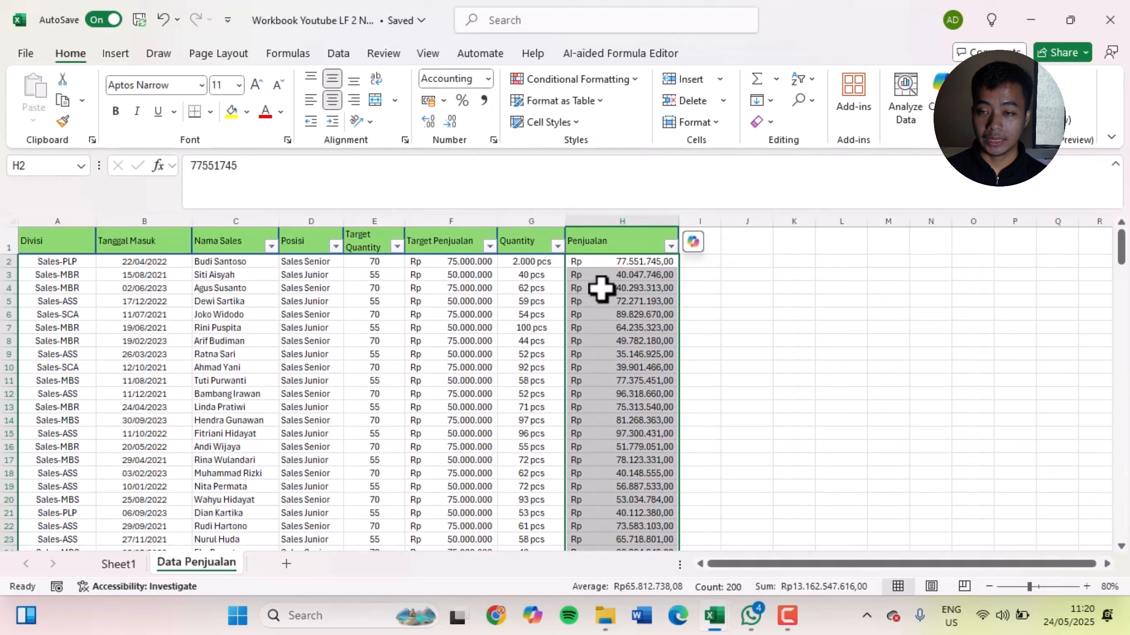
{"action": "left_click", "coordinate": [488, 79]}
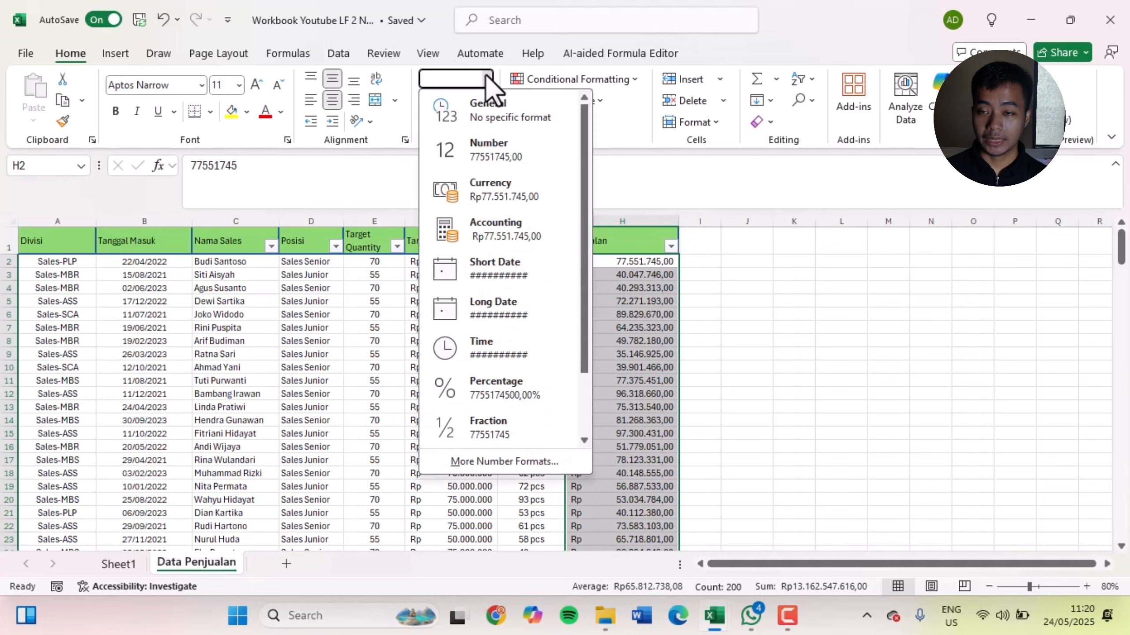
{"action": "left_click", "coordinate": [513, 463]}
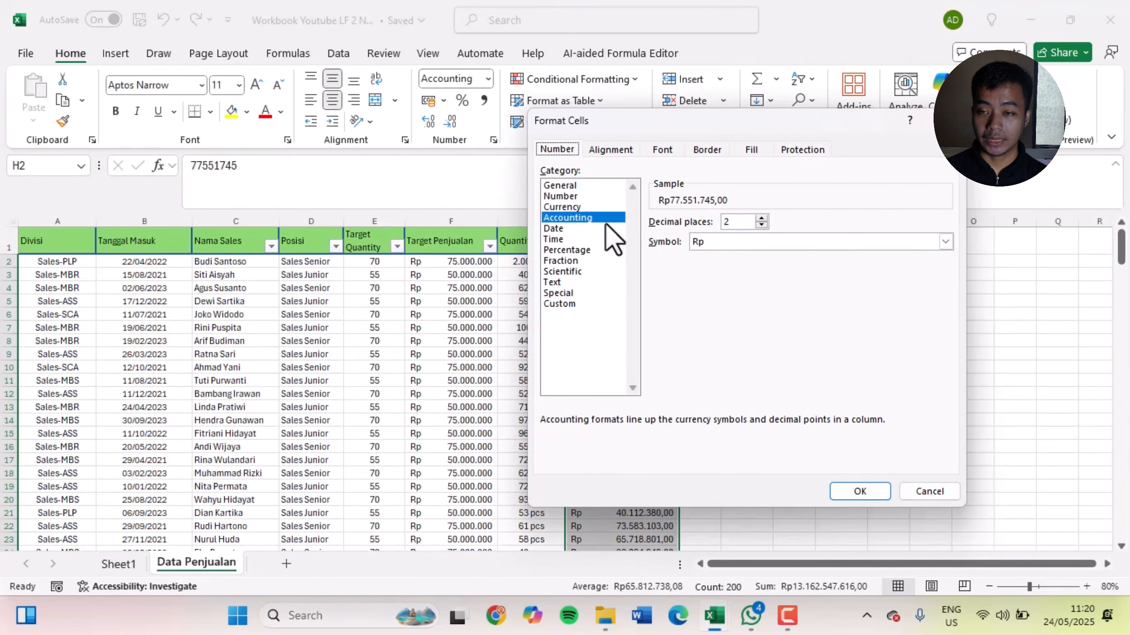
{"action": "left_click", "coordinate": [940, 121]}
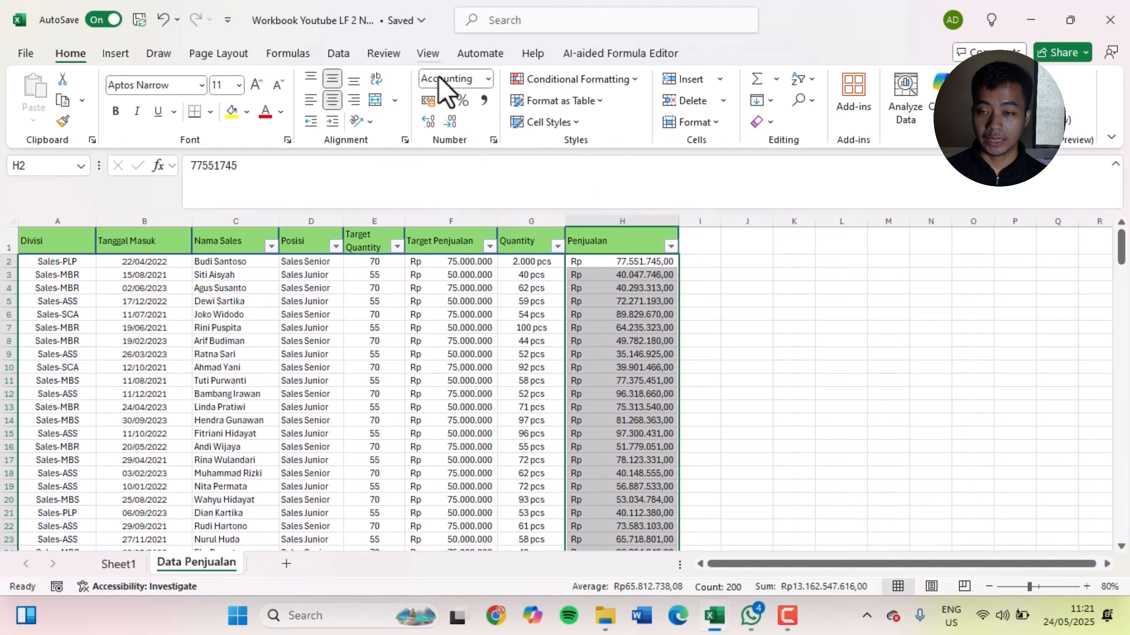
Increase and decrease the decimal places of the Penjualan values, ending with no decimals
{"action": "left_click", "coordinate": [427, 121]}
{"action": "left_click", "coordinate": [443, 122]}
{"action": "left_click", "coordinate": [444, 123]}
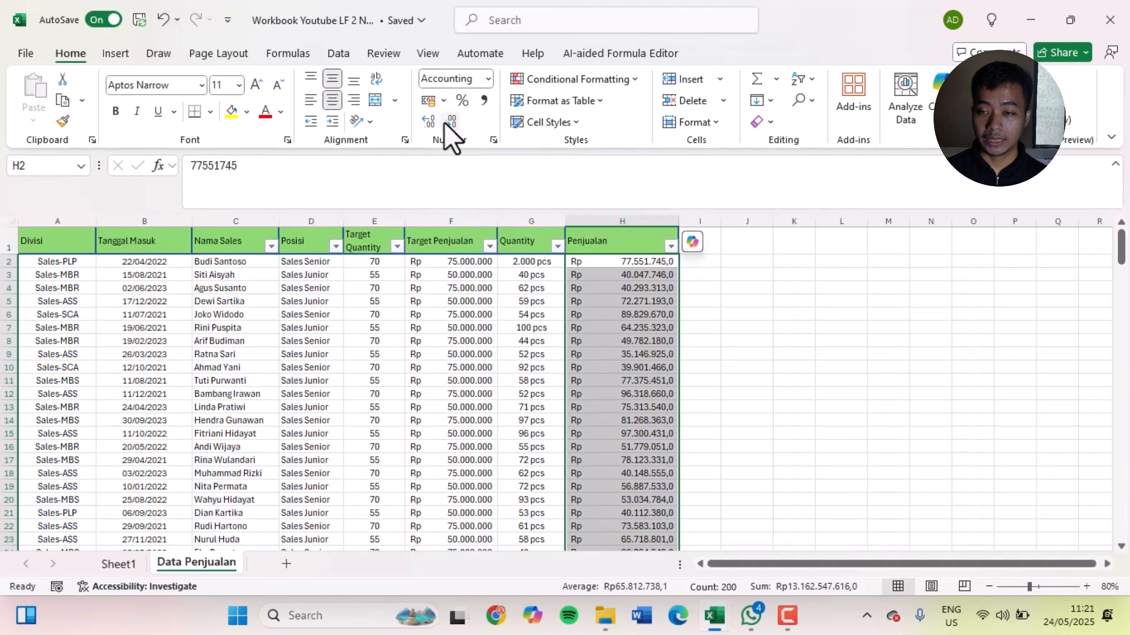
{"action": "left_click", "coordinate": [427, 121]}
{"action": "left_click", "coordinate": [428, 120]}
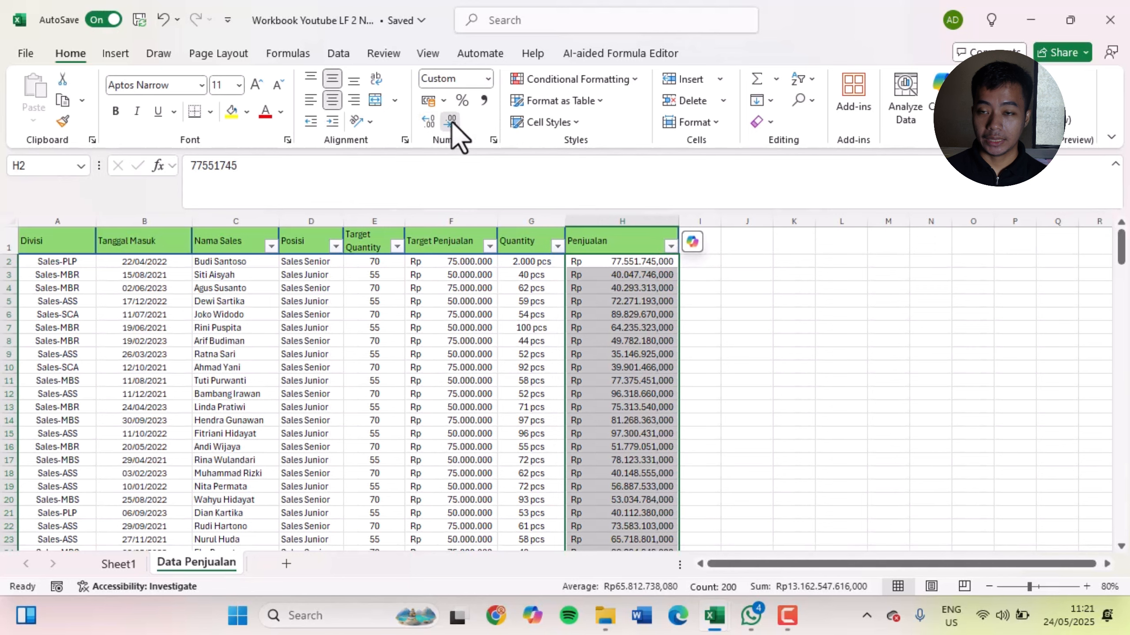
{"action": "left_click", "coordinate": [450, 122]}
{"action": "left_click", "coordinate": [450, 122]}
{"action": "left_click", "coordinate": [450, 123]}
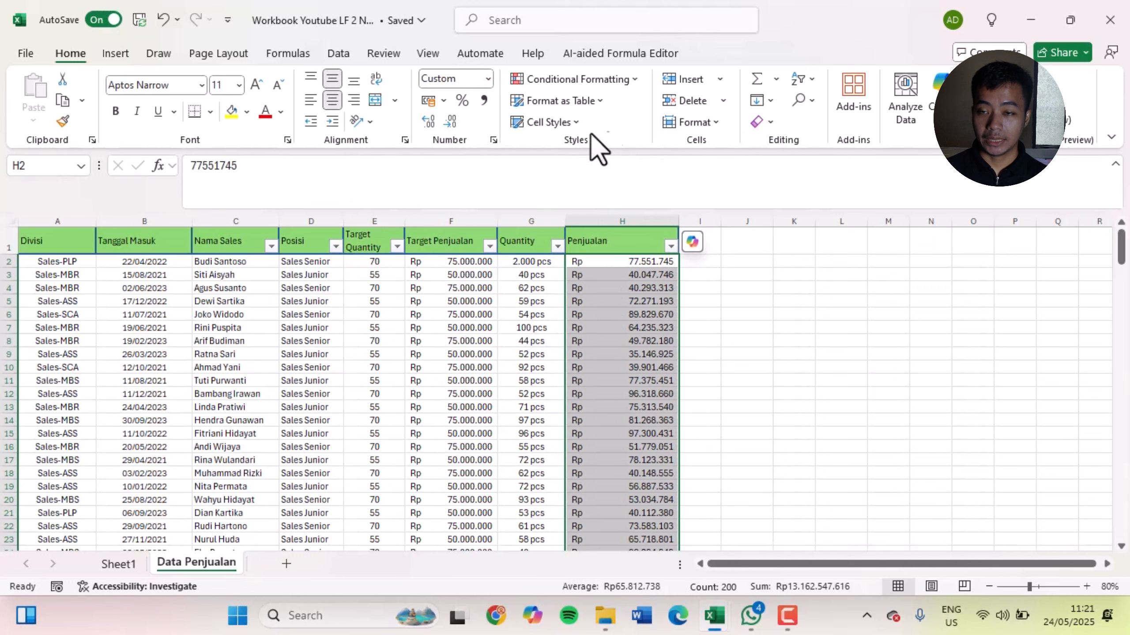
Look through the Number, Alignment, Font, Border, Fill and Protection settings of the Penjualan values in Format Cells
{"action": "key", "text": "ctrl+1"}
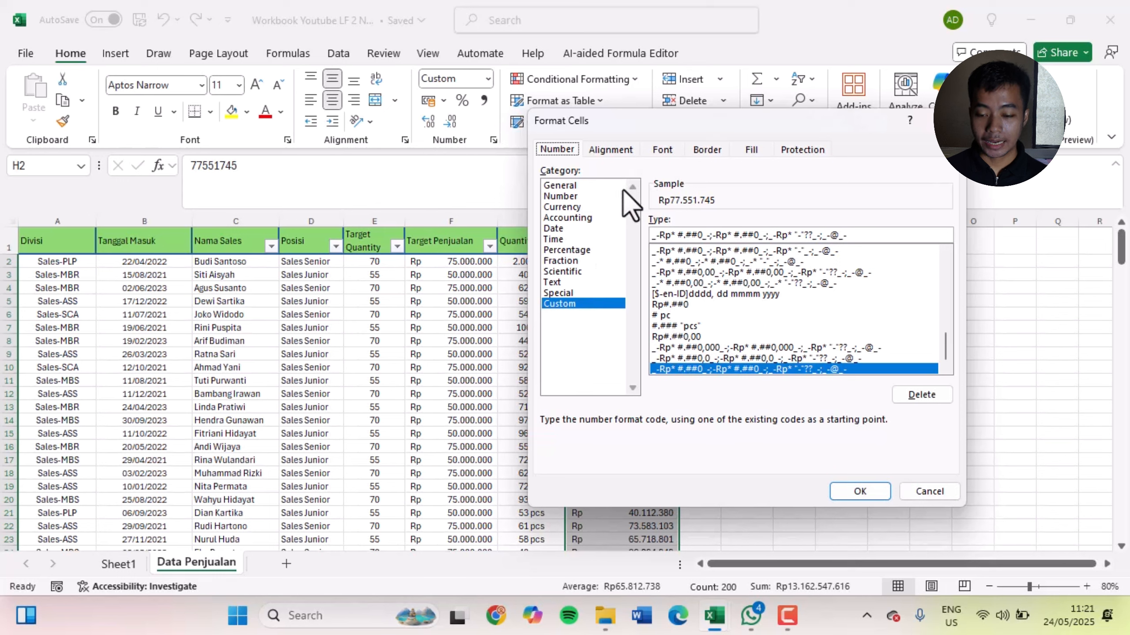
{"action": "left_click", "coordinate": [619, 151]}
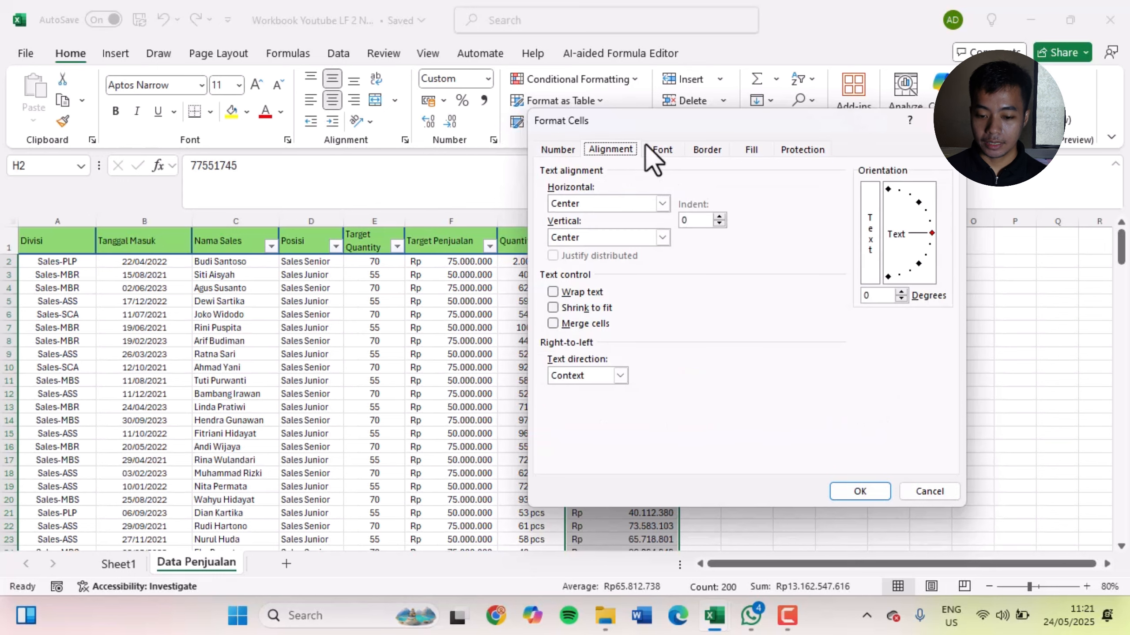
{"action": "left_click", "coordinate": [662, 150]}
{"action": "left_click", "coordinate": [707, 150]}
{"action": "left_click", "coordinate": [751, 150]}
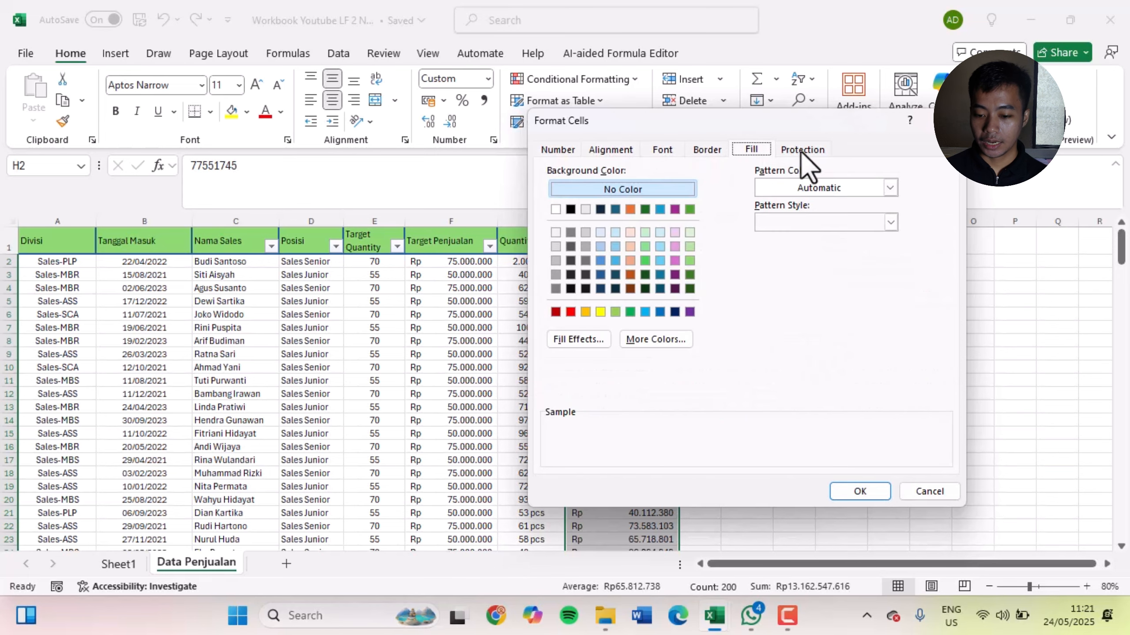
{"action": "left_click", "coordinate": [801, 150]}
{"action": "left_click", "coordinate": [752, 150]}
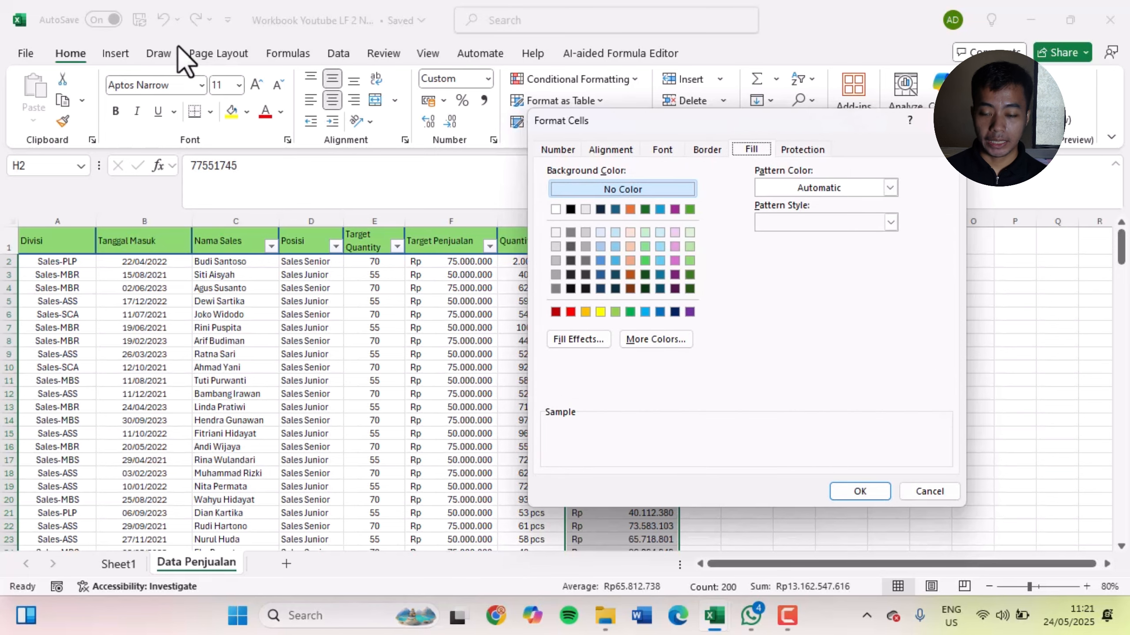